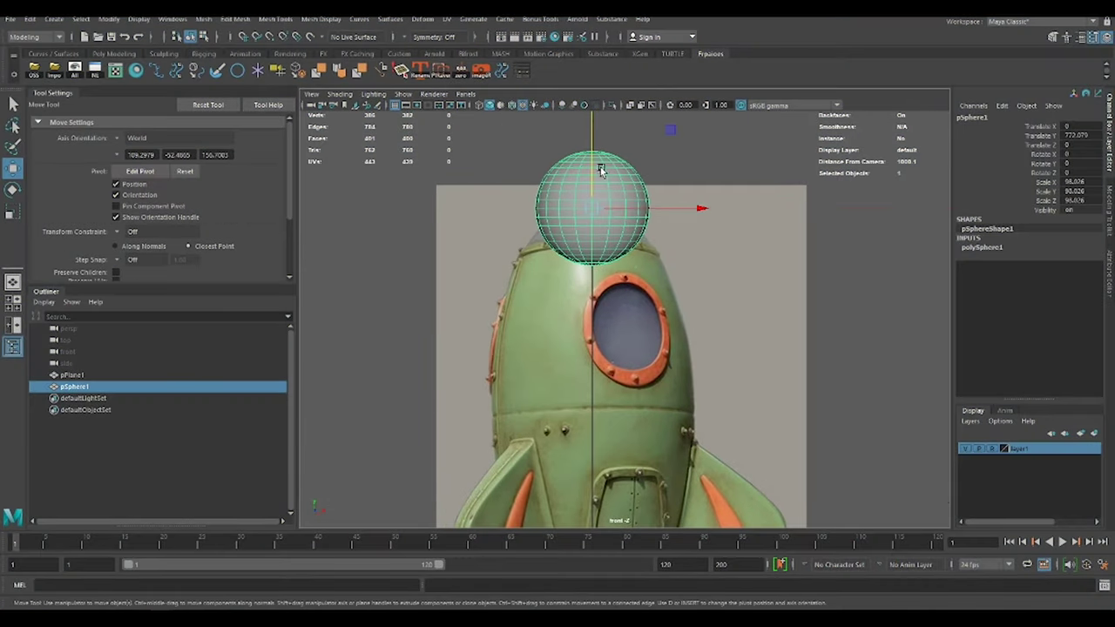
- Lower the sphere onto the rocket's nose and delete its lower half, leaving a hemisphere dome
drag(601, 169, 595, 223)
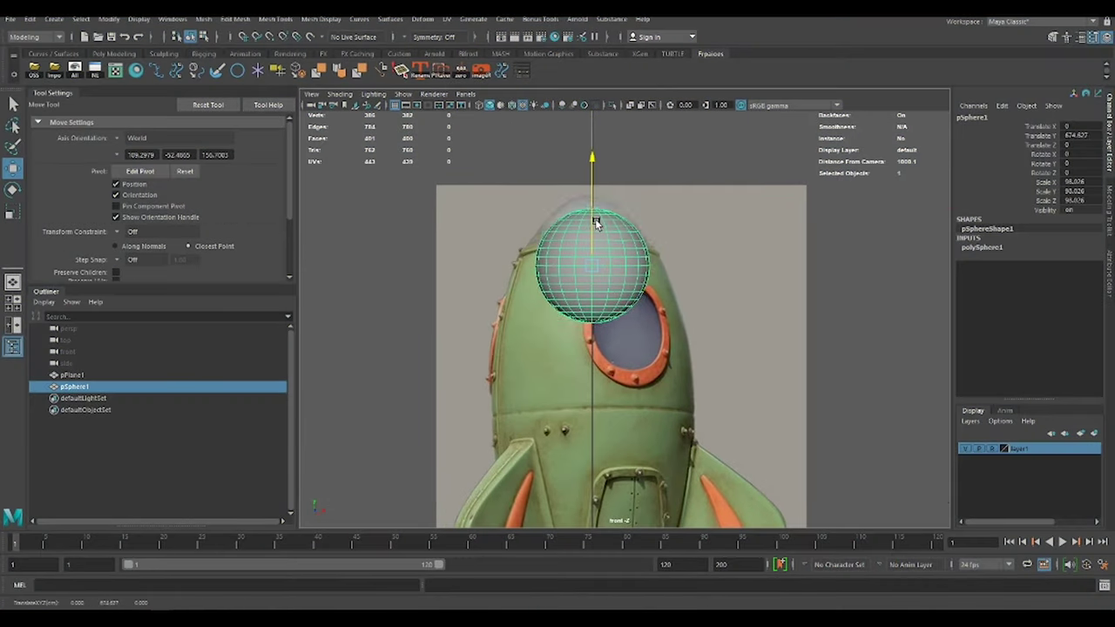
scroll(588, 216, up, 3)
click(982, 248)
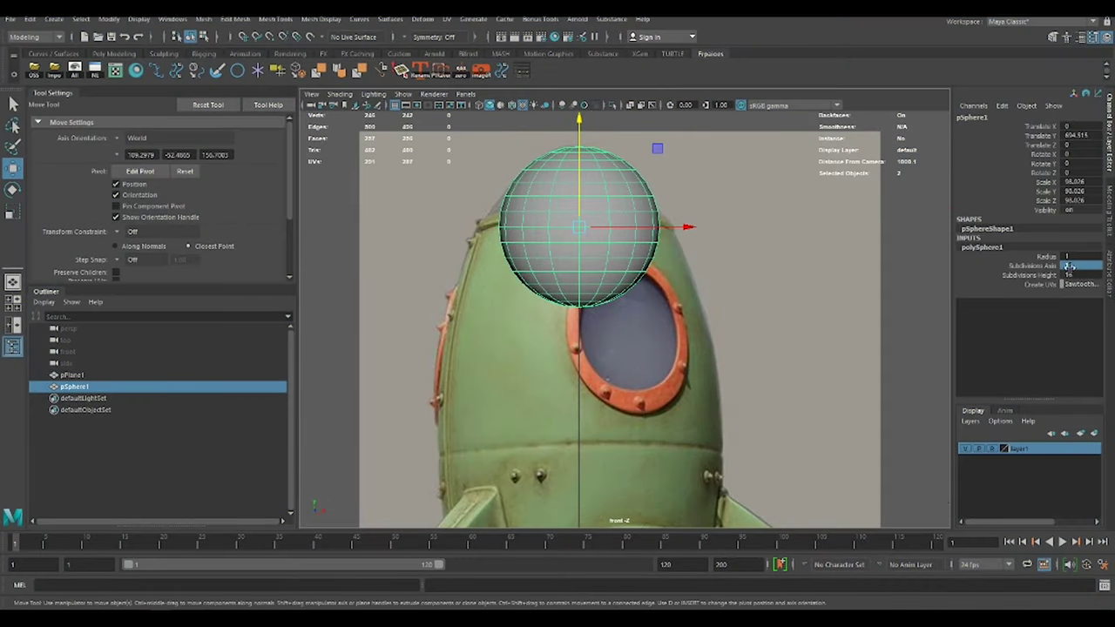
click(615, 223)
key(Delete)
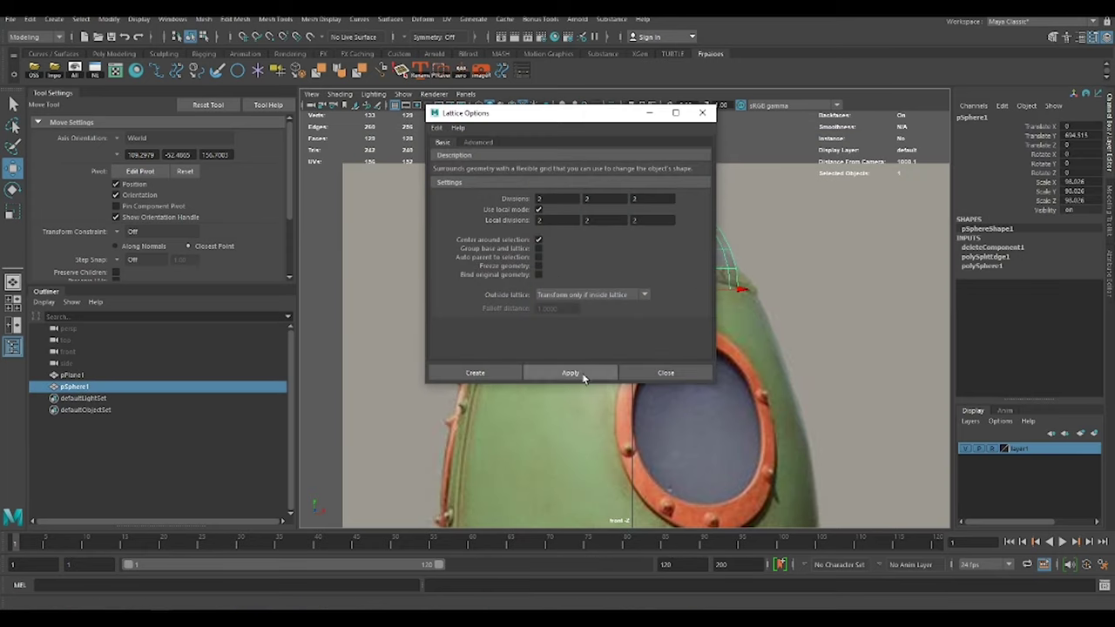
- Wrap the dome in a lattice, reshape its points, then freeze transforms and delete history
click(582, 373)
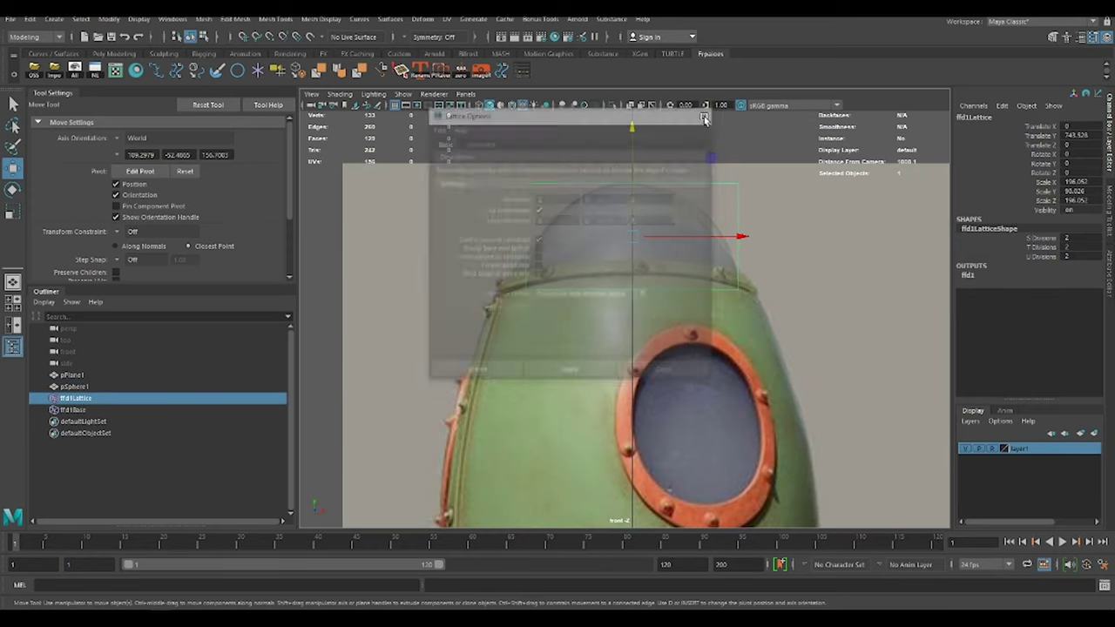
key(e)
key(r)
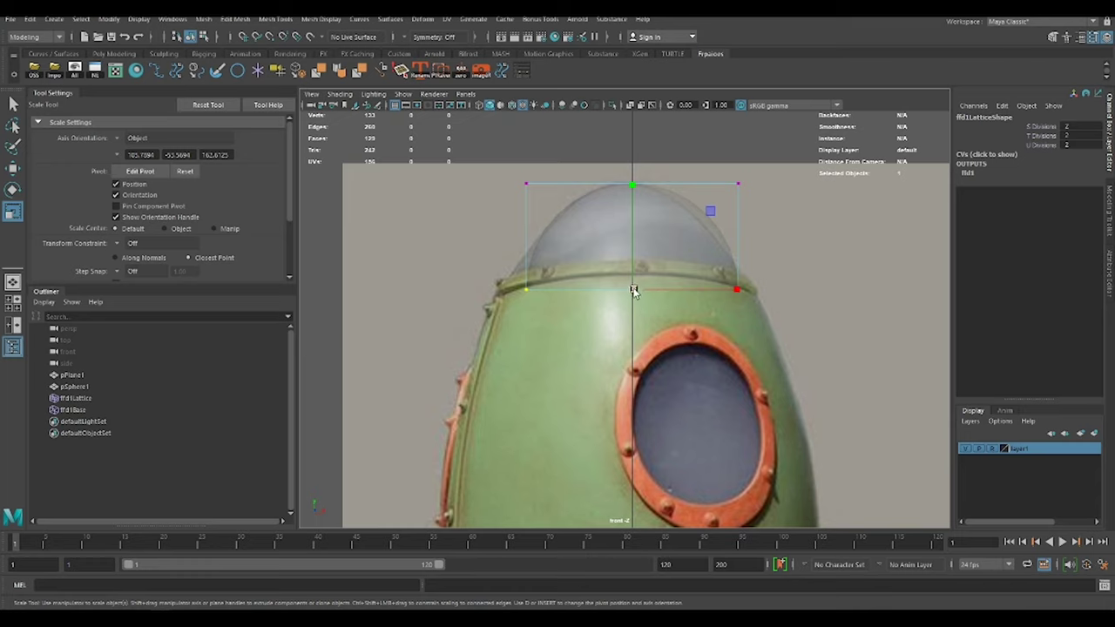
key(w)
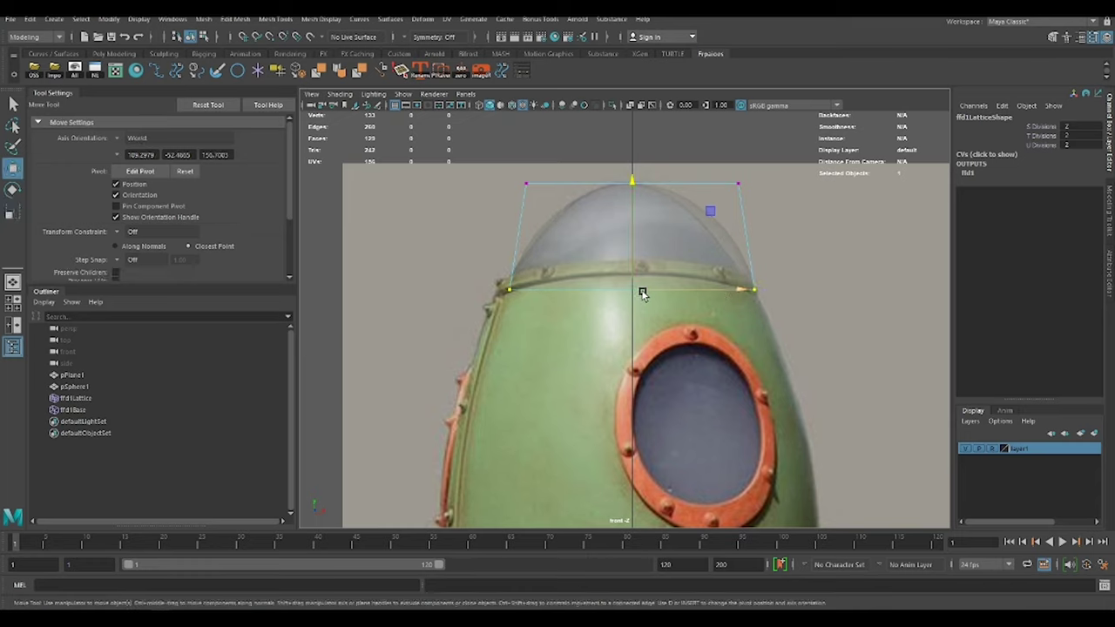
click(676, 225)
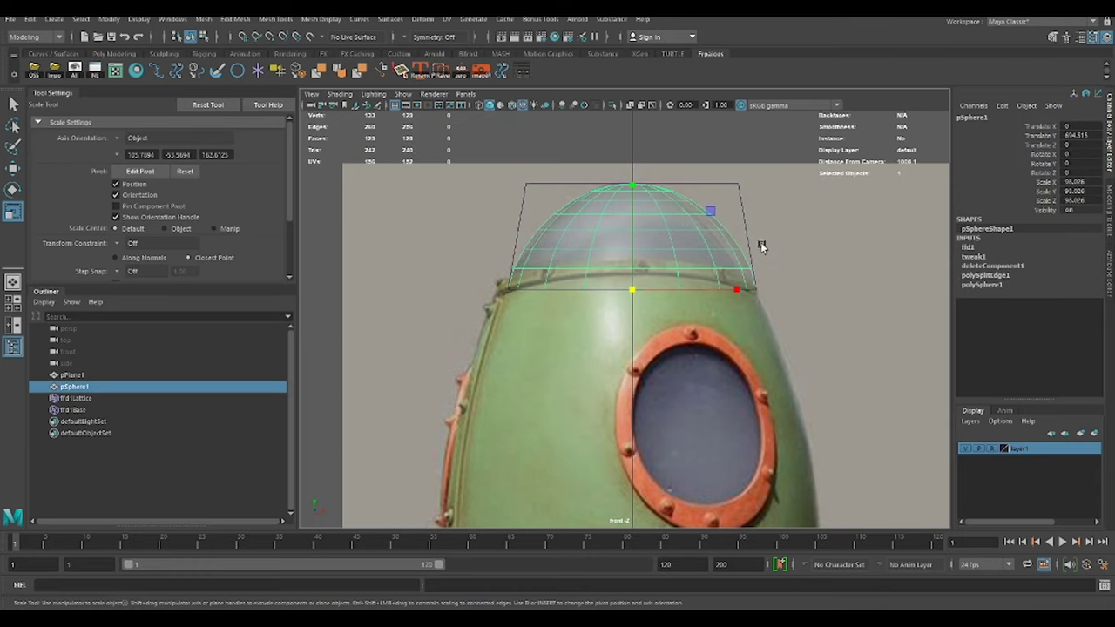
key(alt+shift+d)
- Add a new lattice with more vertical divisions and scale its rows to taper the dome
click(570, 373)
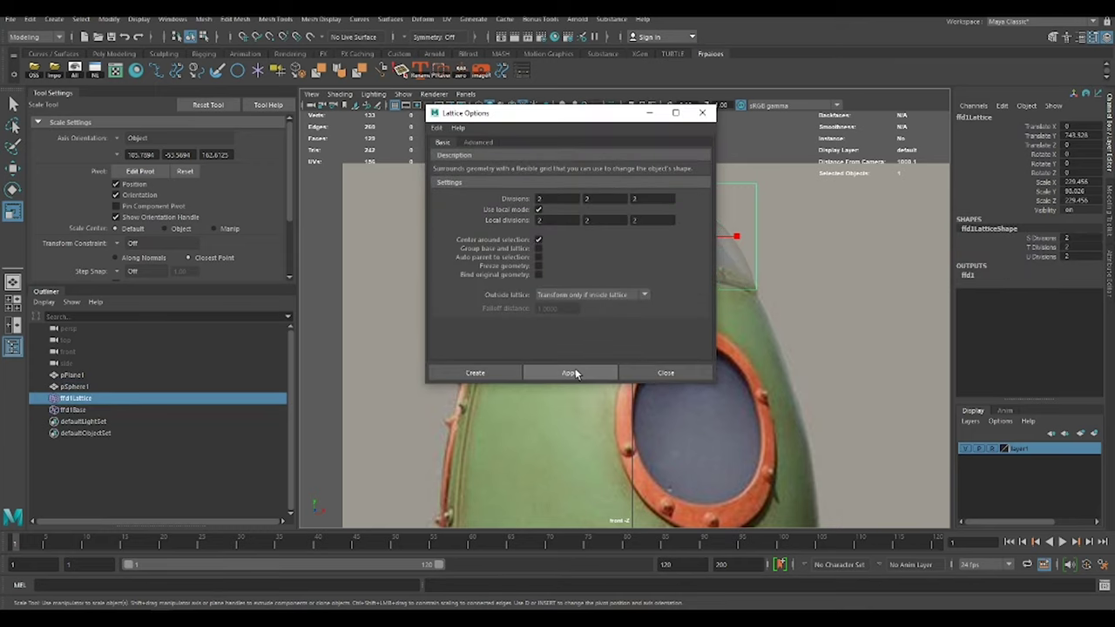
click(705, 114)
click(993, 247)
middle_drag(767, 233, 795, 233)
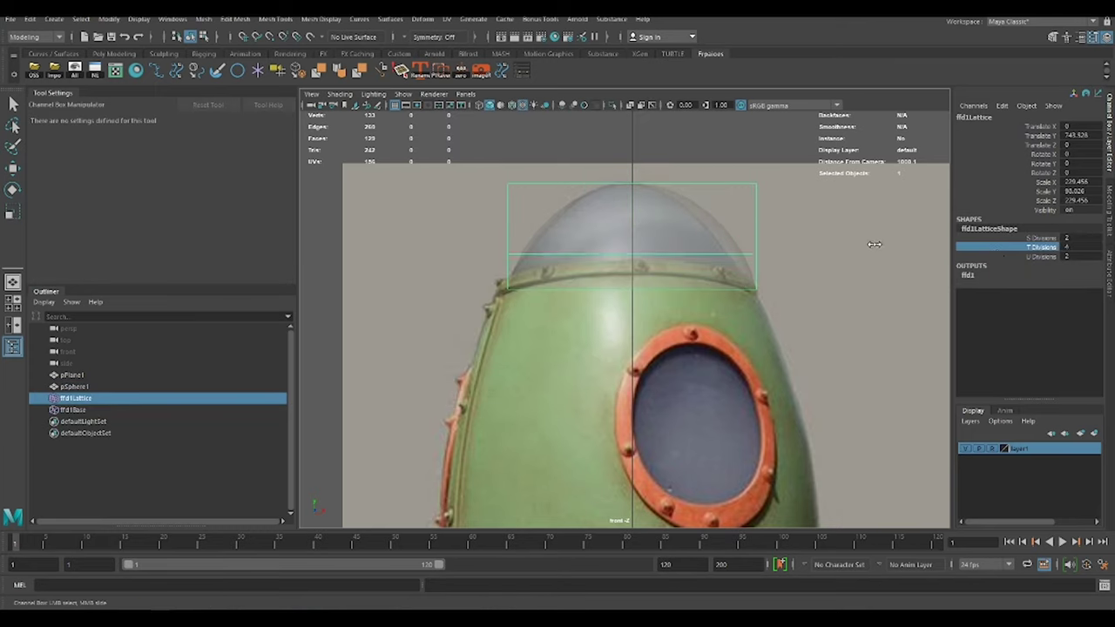
right_drag(821, 148, 797, 200)
key(r)
drag(784, 165, 630, 186)
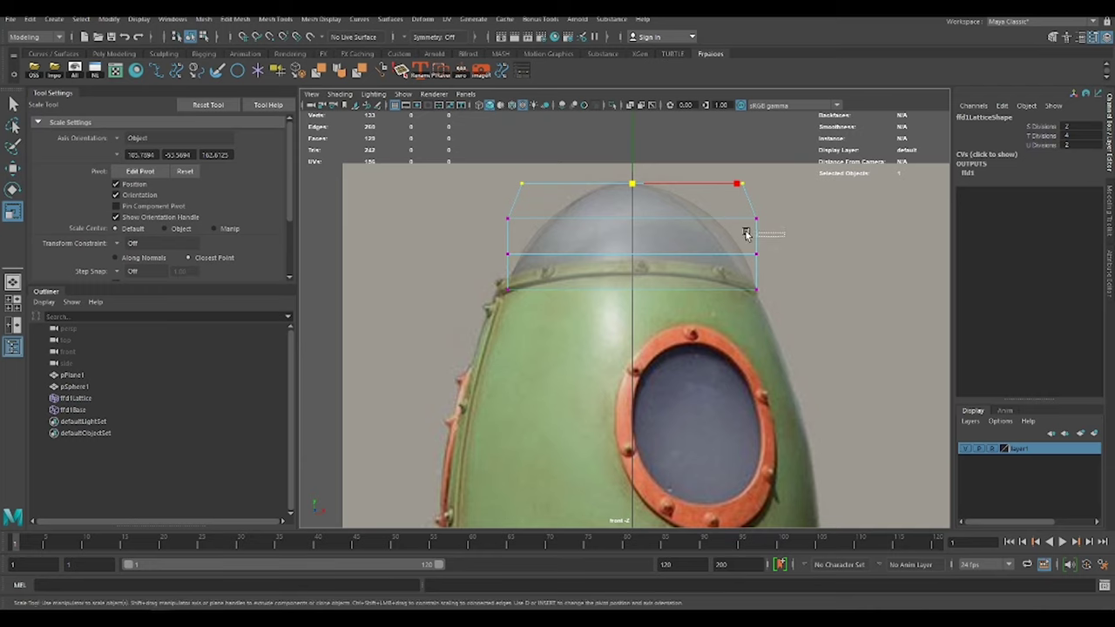
drag(746, 233, 629, 221)
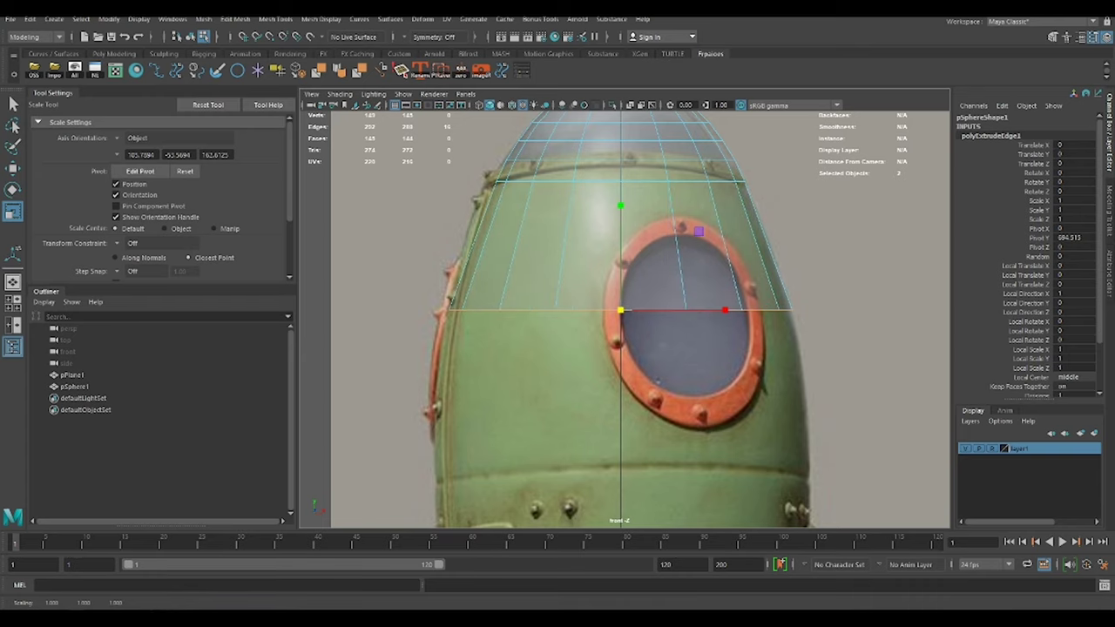
- Extrude and scale the rim edge rings down the body to the rocket's base
key(ctrl+e)
drag(662, 307, 656, 478)
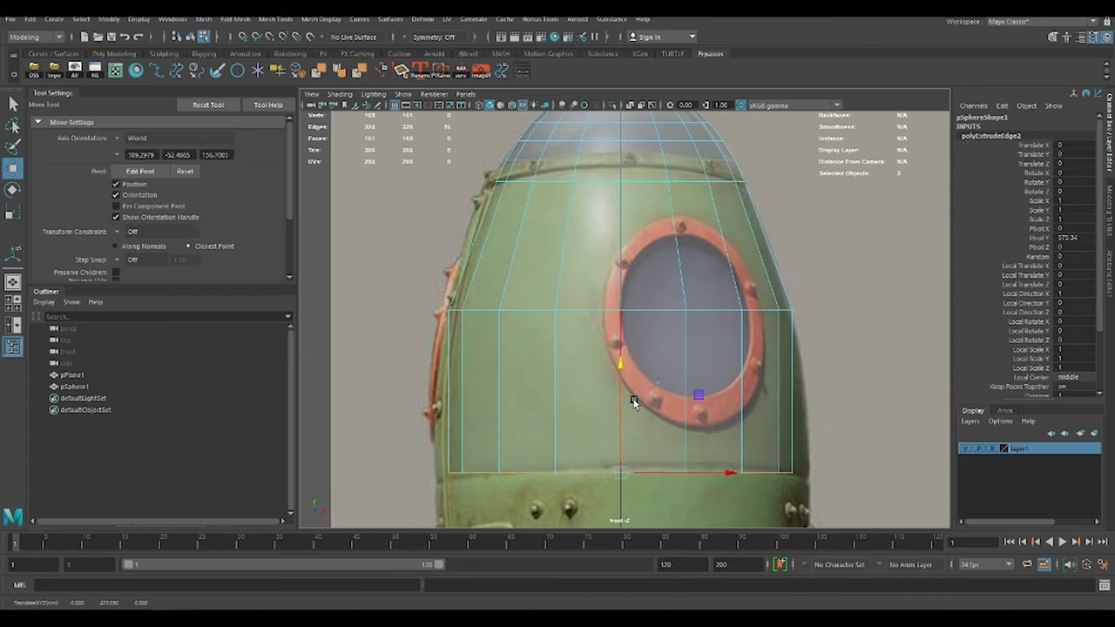
alt+middle_drag(642, 472, 645, 247)
scroll(653, 262, down, 3)
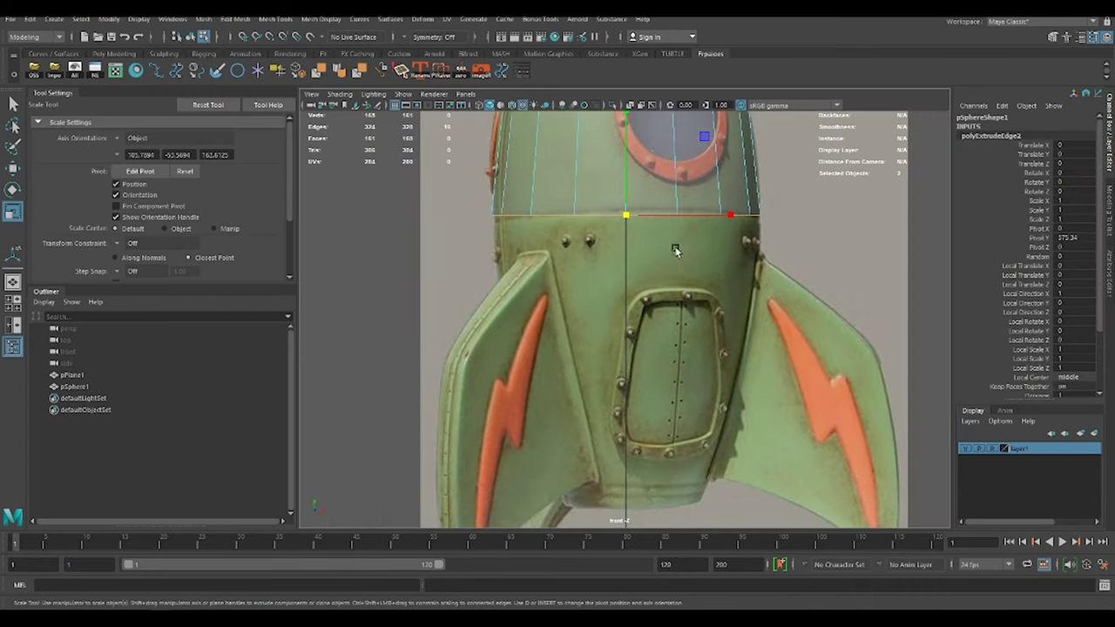
key(e)
alt+middle_drag(590, 390, 618, 204)
key(ctrl+e)
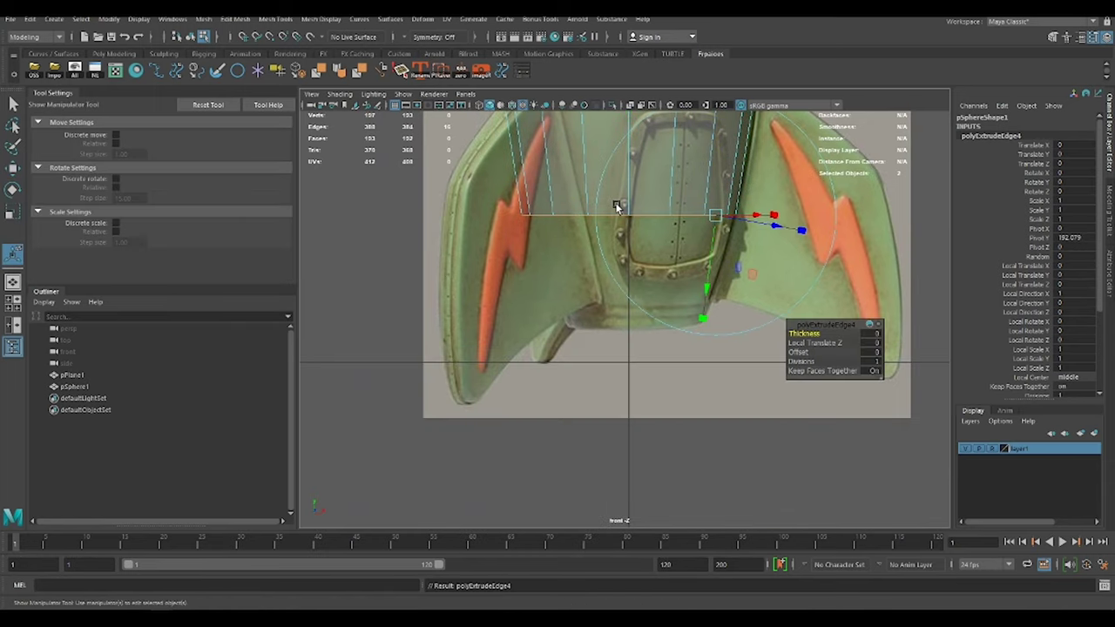
key(r)
drag(652, 308, 583, 327)
alt+middle_drag(582, 328, 642, 301)
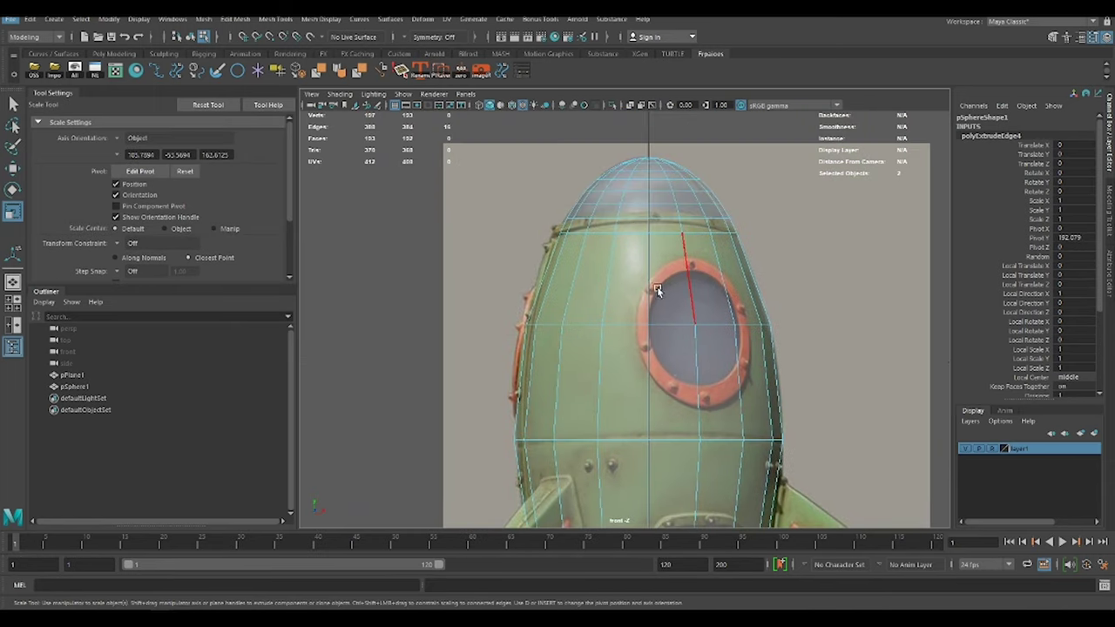
- Insert several horizontal edge loops across the upper and lower body
shift+right_drag(646, 315, 650, 273)
click(645, 401)
alt+middle_drag(645, 400, 655, 288)
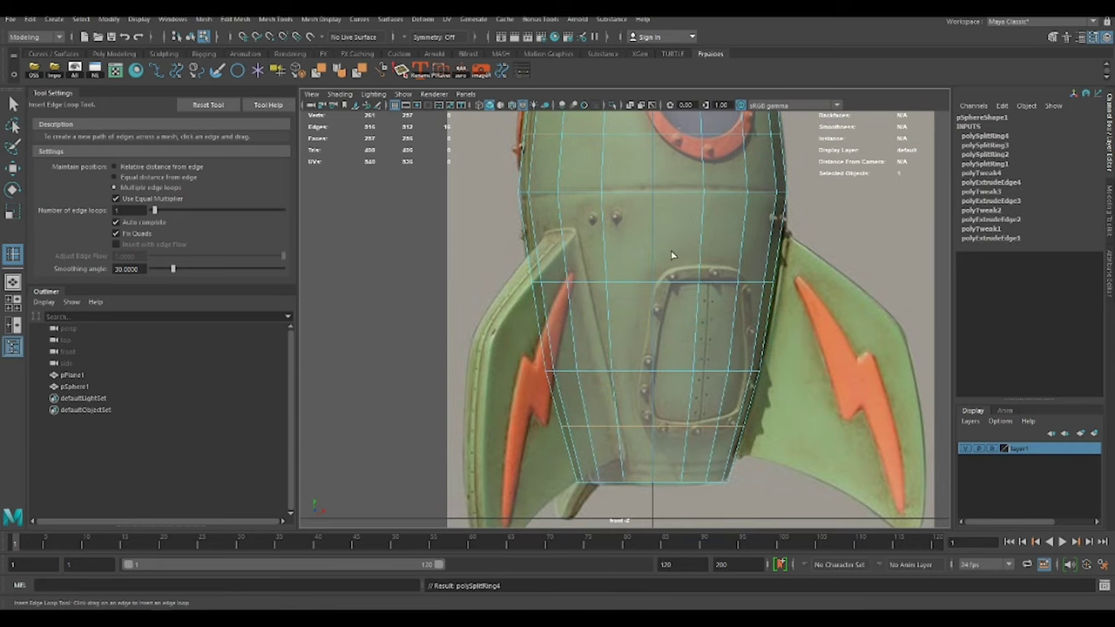
alt+middle_drag(675, 79, 685, 249)
shift+right_drag(685, 249, 729, 369)
- Apply Edit Edge Flow to the new loops so they follow the body's curvature
alt+middle_drag(729, 369, 678, 292)
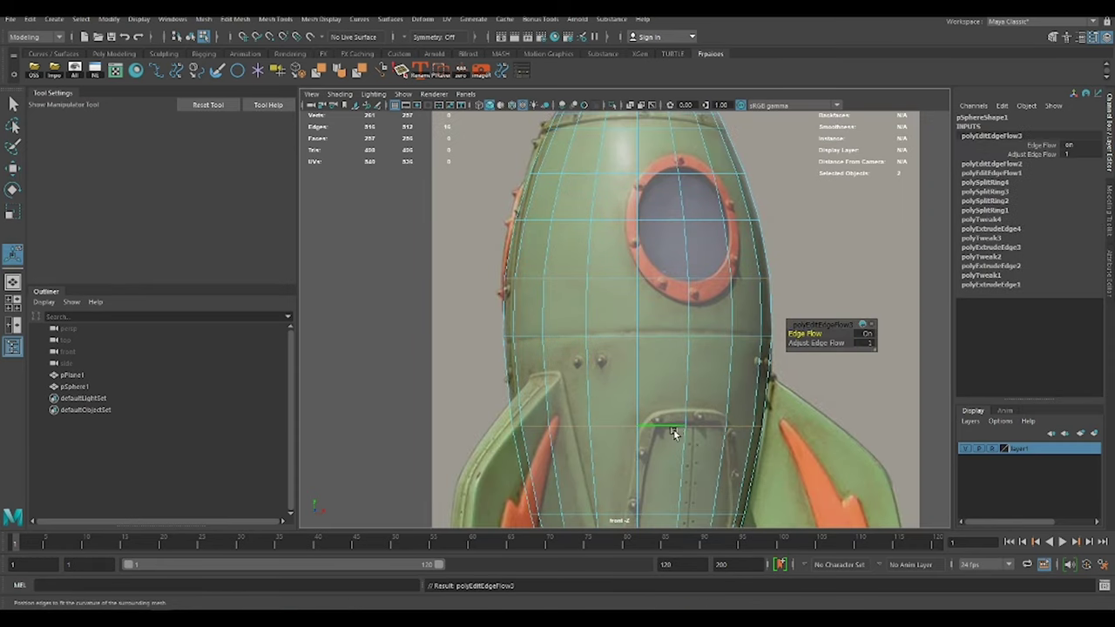
alt+middle_drag(674, 433, 677, 337)
key(g)
key(g)
key(g)
key(g)
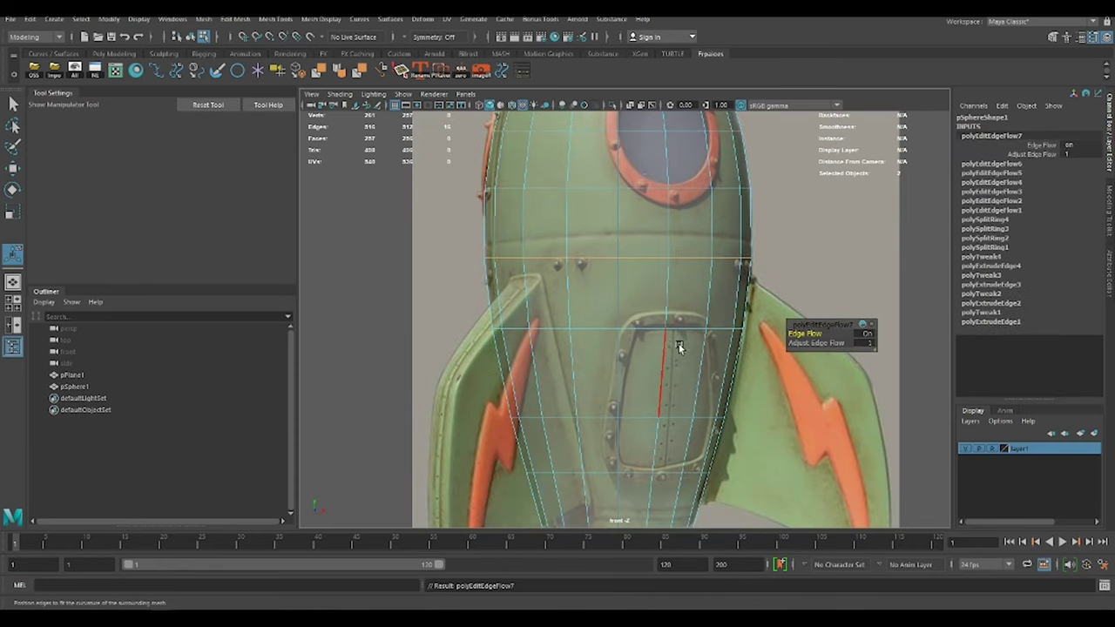
double_click(679, 328)
key(g)
alt+middle_drag(672, 475, 653, 287)
scroll(762, 252, up, 3)
key(alt+x)
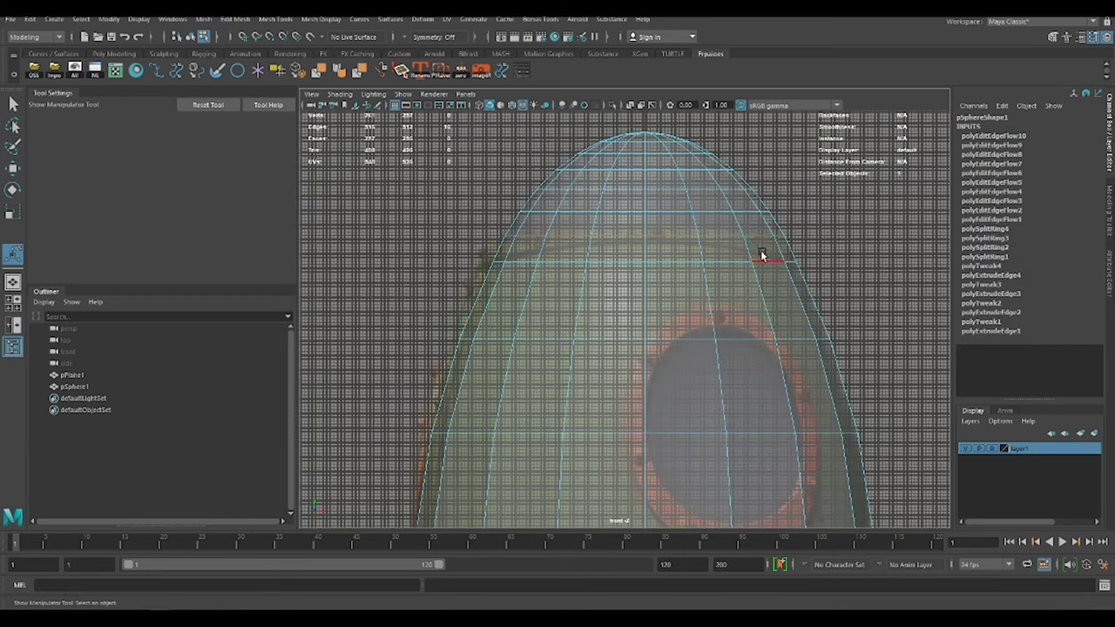
- Round out the last loop, return to object mode and frame the whole body
key(g)
right_click(658, 212)
click(713, 191)
key(alt+x)
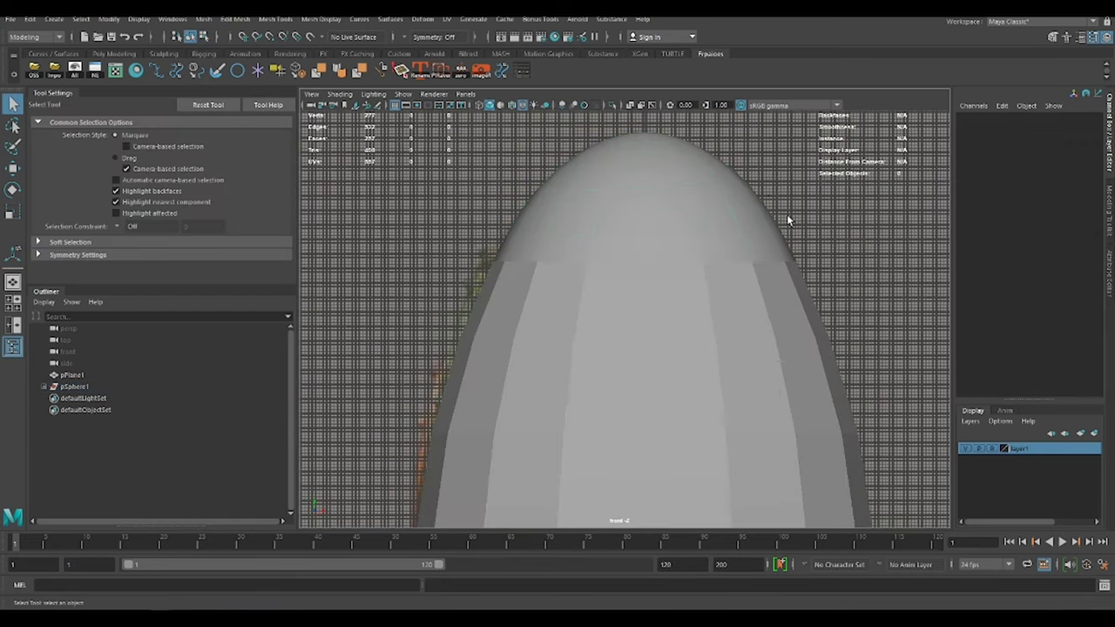
key(f)
alt+middle_drag(710, 425, 619, 218)
- Return to component editing with the mesh shown in X-ray
right_click(619, 218)
click(642, 341)
key(w)
key(f)
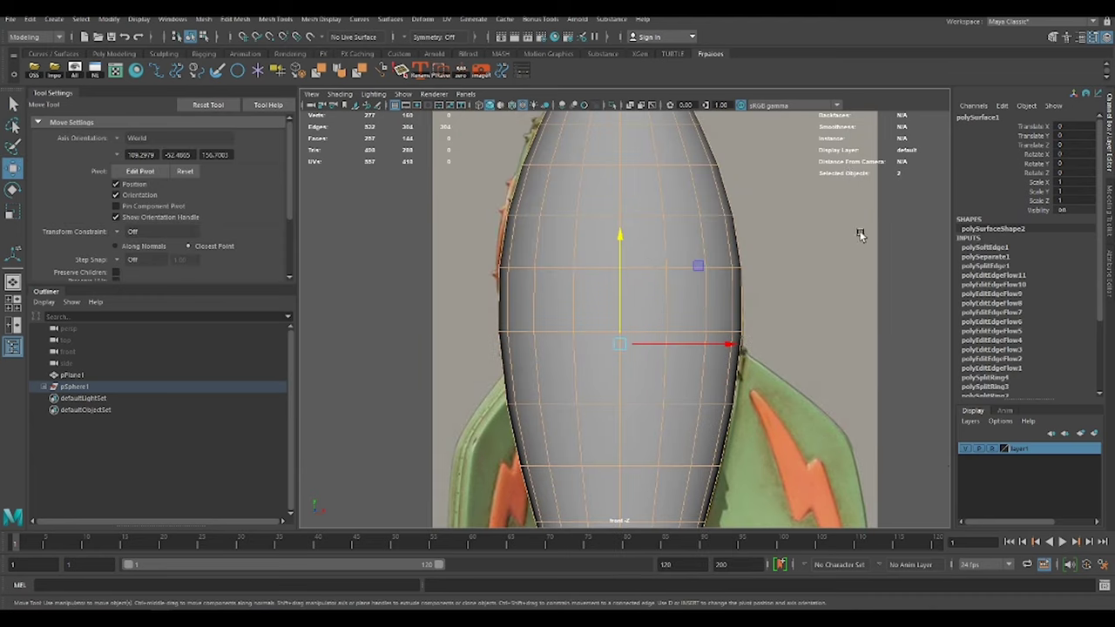
scroll(689, 191, down, 3)
scroll(643, 215, up, 3)
scroll(643, 214, up, 3)
key(alt+x)
- Select an edge ring near the dome, then switch to face selection
click(689, 263)
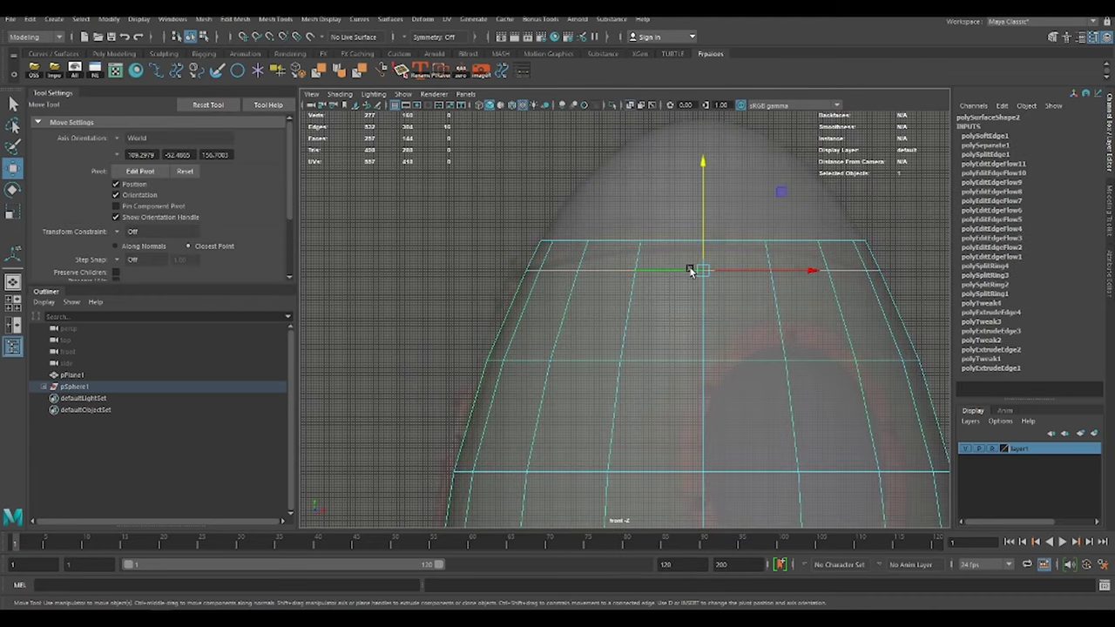
key(w)
key(F8)
scroll(543, 378, down, 3)
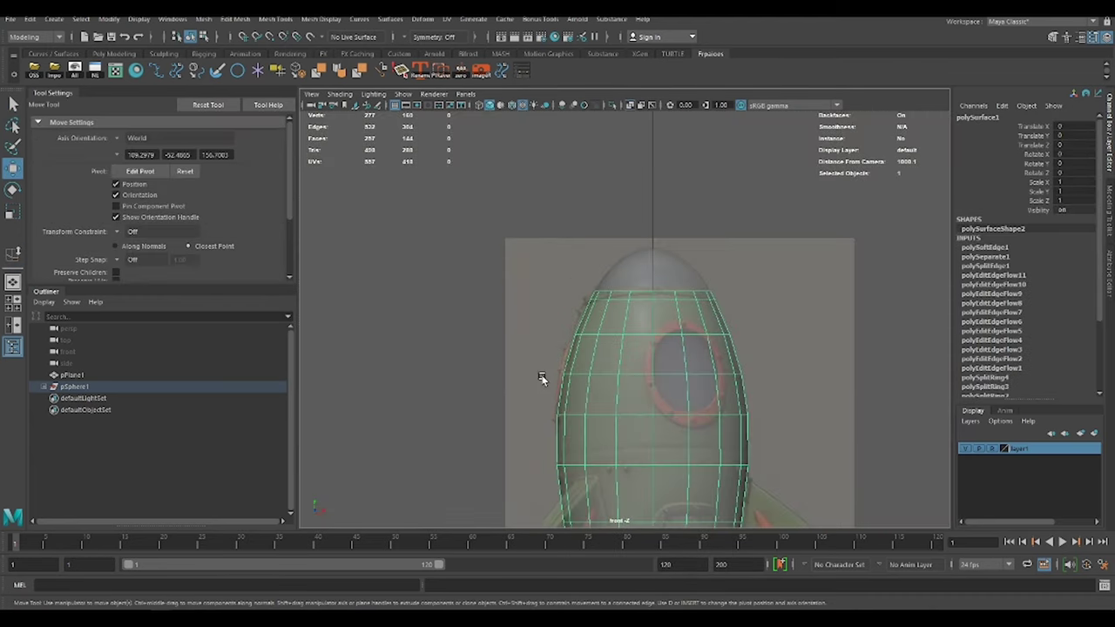
scroll(641, 275, up, 3)
scroll(675, 390, up, 5)
key(F9)
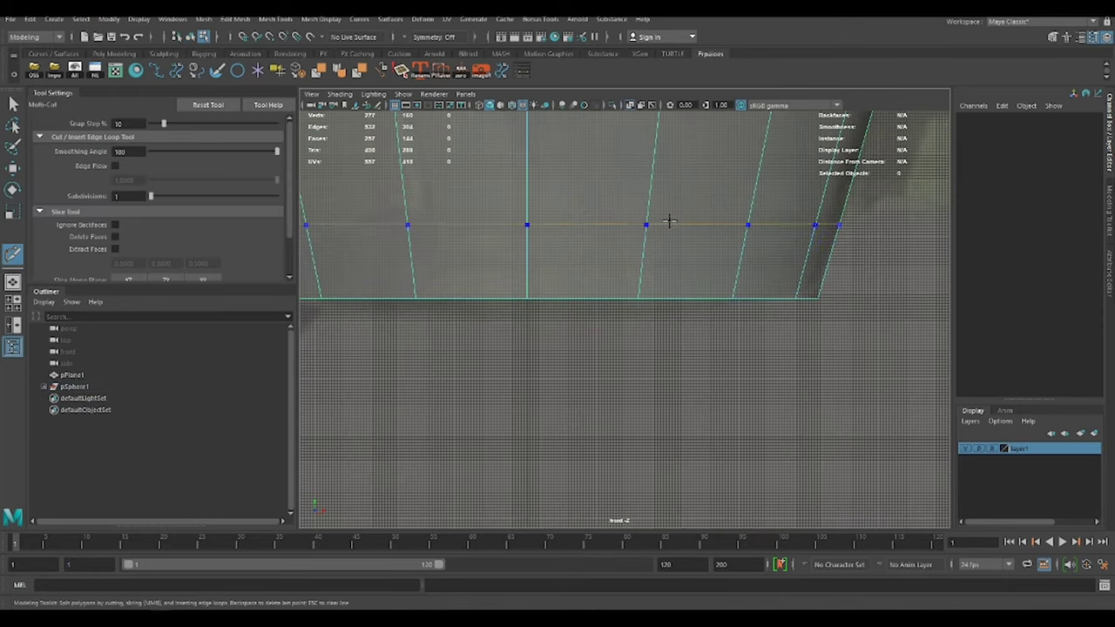
key(F11)
- Select the bottom band of faces and extract them as a separate piece
click(771, 247)
shift+right_drag(771, 244, 760, 237)
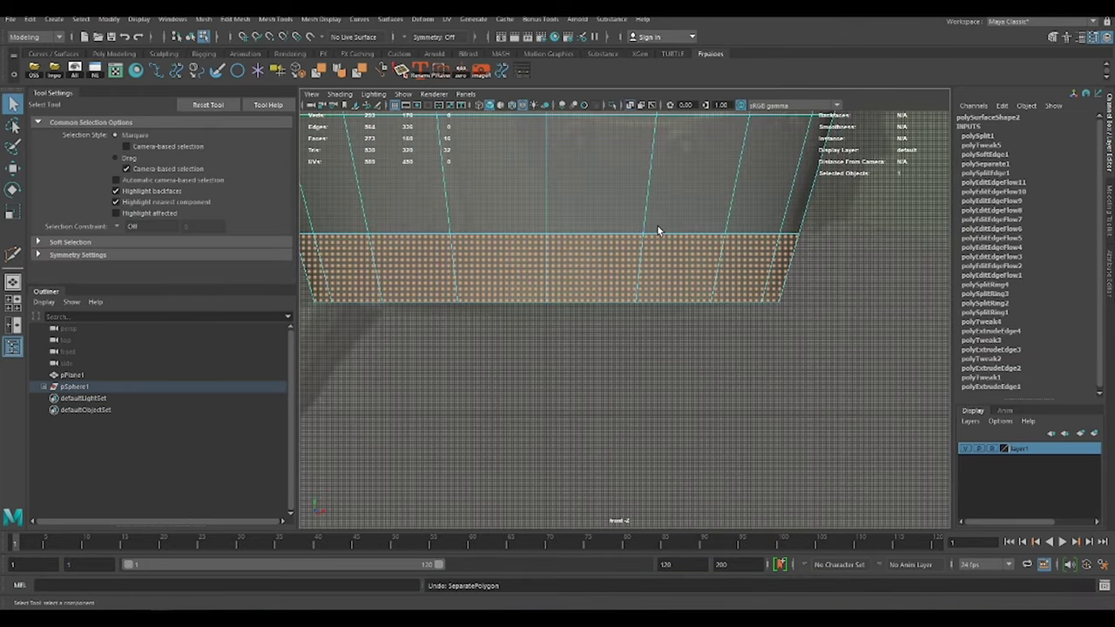
click(657, 224)
key(w)
scroll(699, 305, down, 3)
- Cut a loop around the body's middle, extrude it and scale it into a band
shift+right_drag(732, 307, 720, 295)
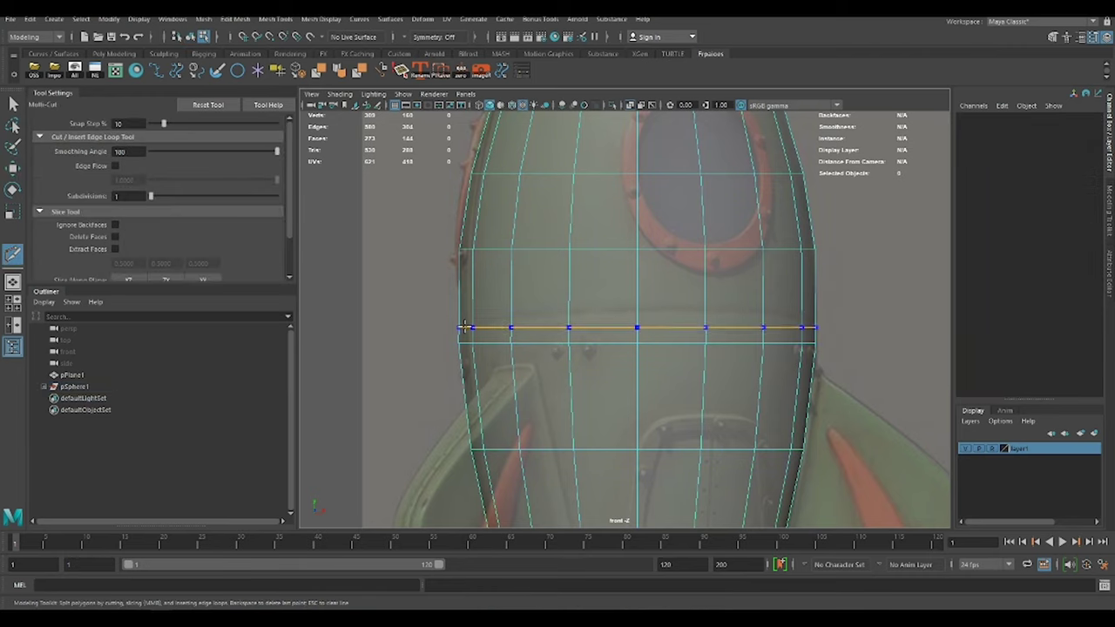
ctrl+click(465, 321)
key(w)
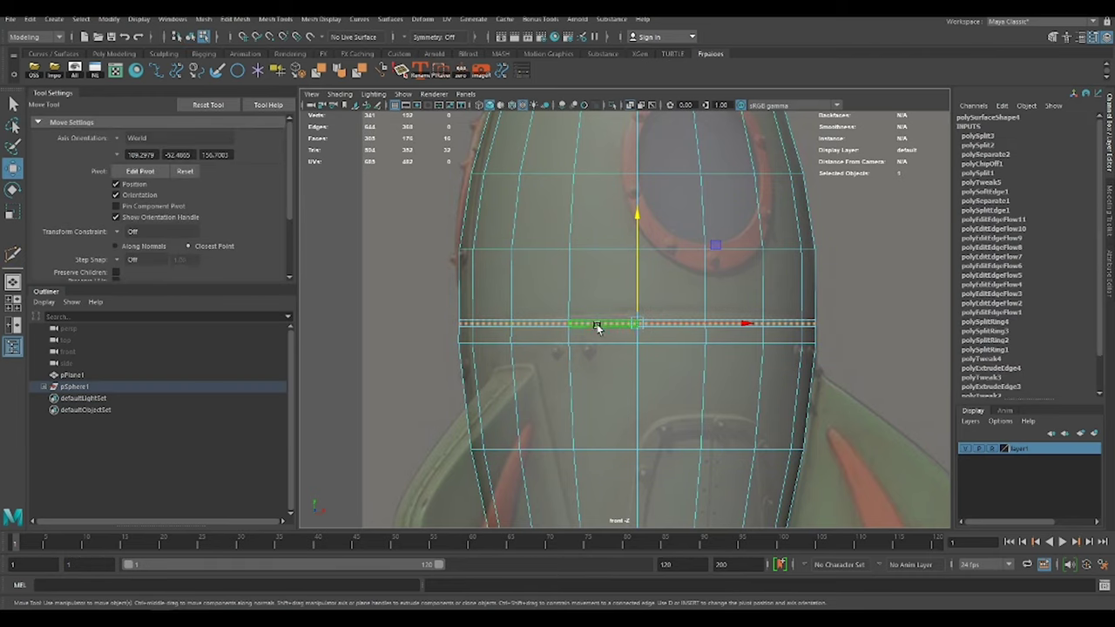
key(ctrl+e)
key(r)
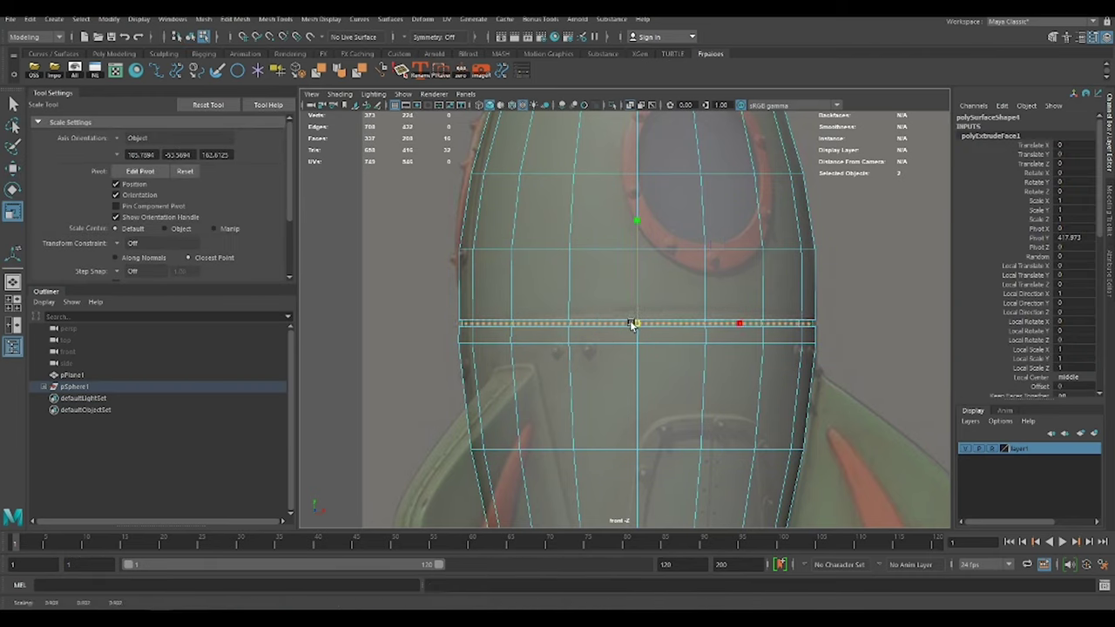
mouse_move(701, 301)
right_down()
mouse_move(704, 279)
mouse_move(710, 356)
right_up()
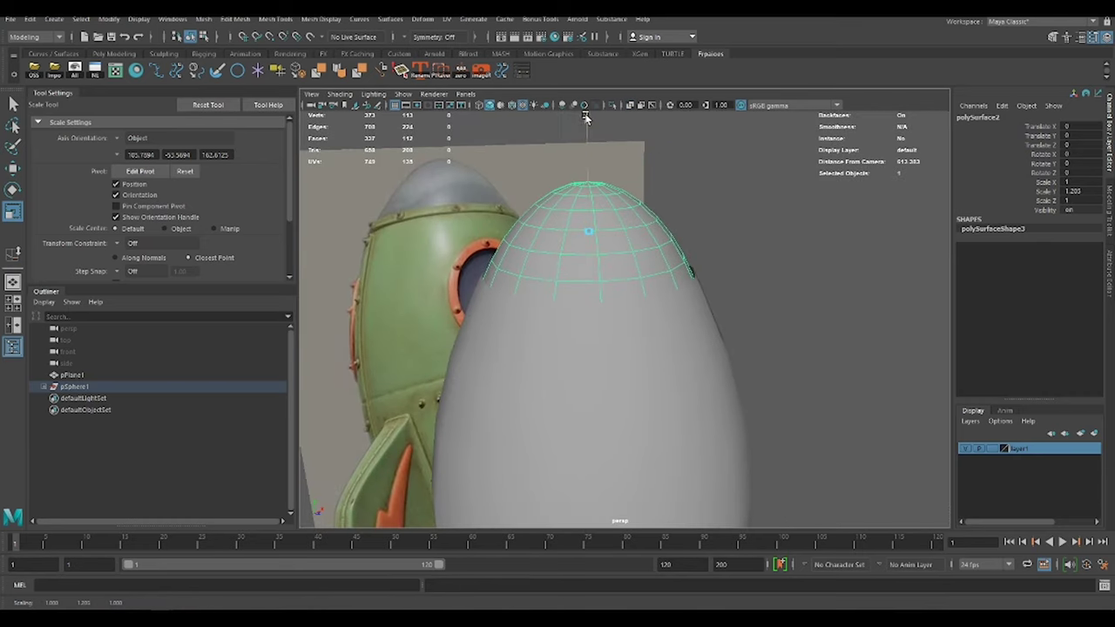
- Select a band of faces on the rocket body and extract it into a separate piece
key(w)
click(760, 267)
click(637, 275)
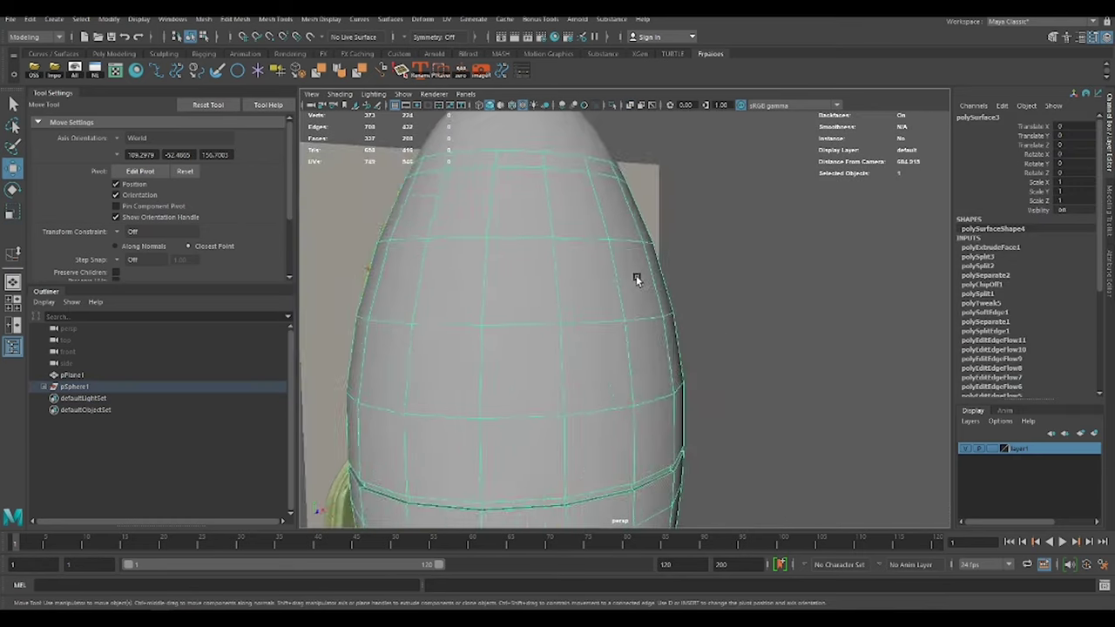
right_click(697, 340)
click(782, 392)
shift+right_click(782, 392)
click(772, 361)
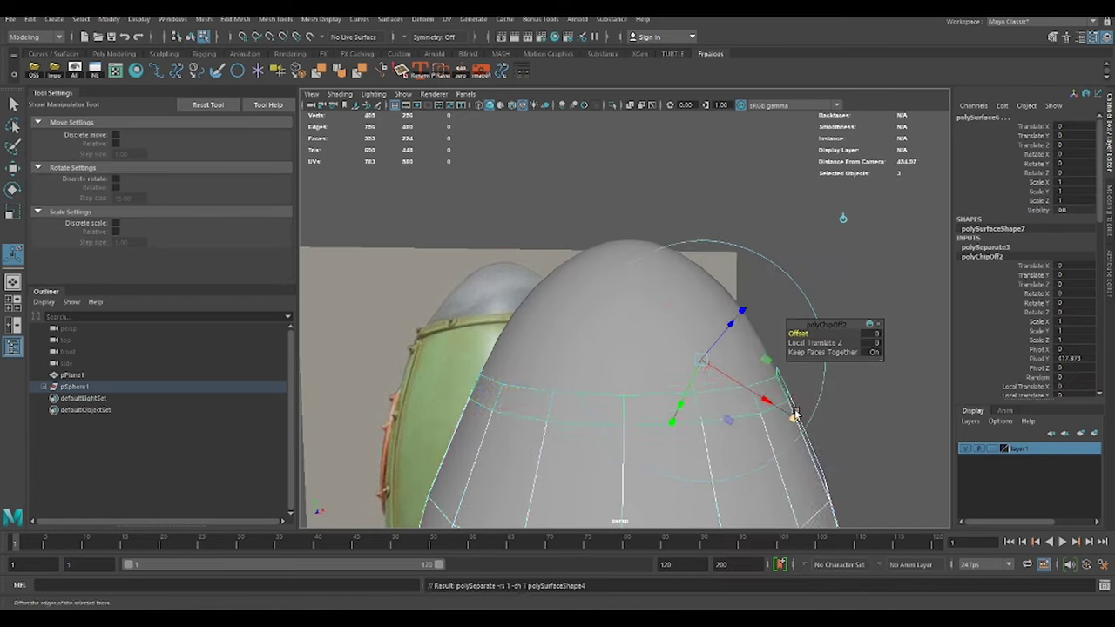
alt+drag(784, 366, 871, 383)
key(q)
- Extrude the extracted band with thickness and scale it uniformly
click(837, 376)
click(784, 291)
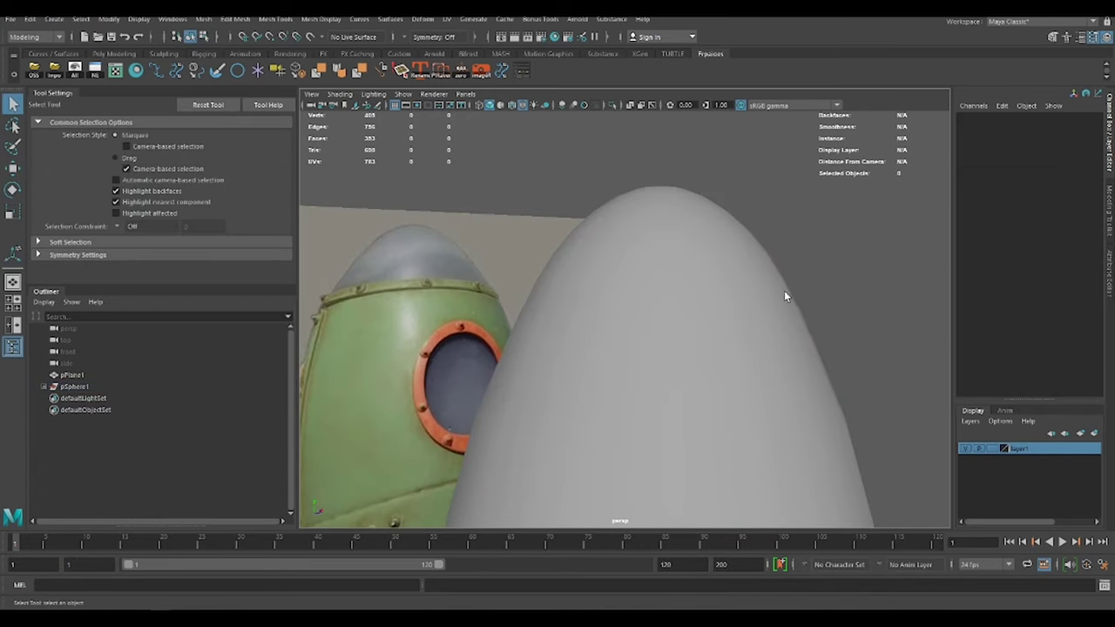
click(765, 335)
key(ctrl+e)
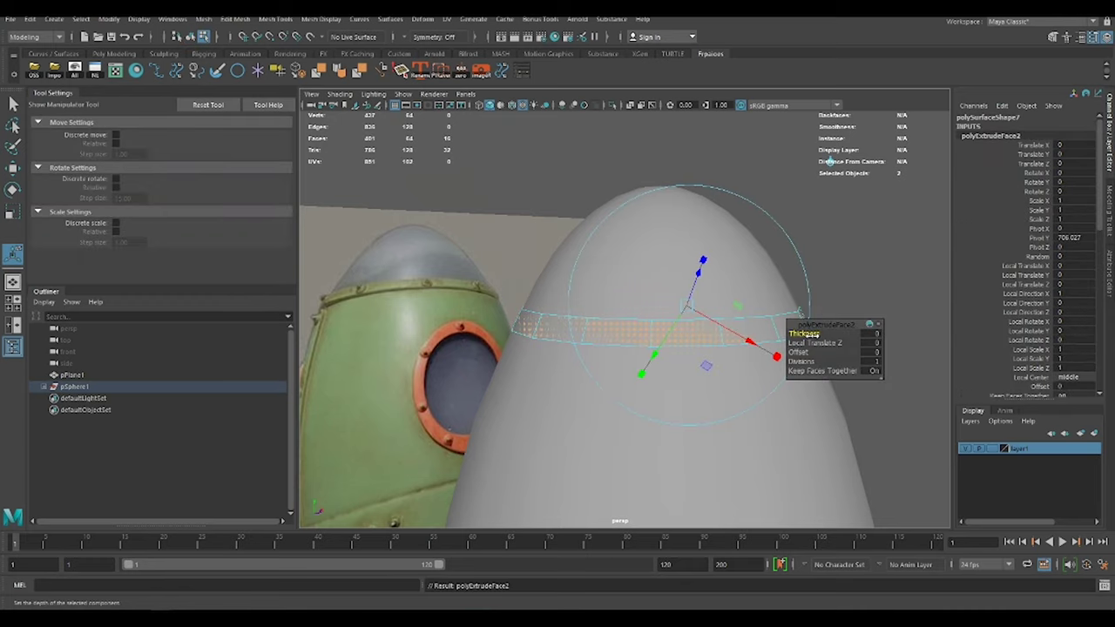
mouse_move(784, 349)
alt+mouse_down()
mouse_move(592, 289)
mouse_move(668, 305)
alt+mouse_up()
drag(667, 305, 667, 306)
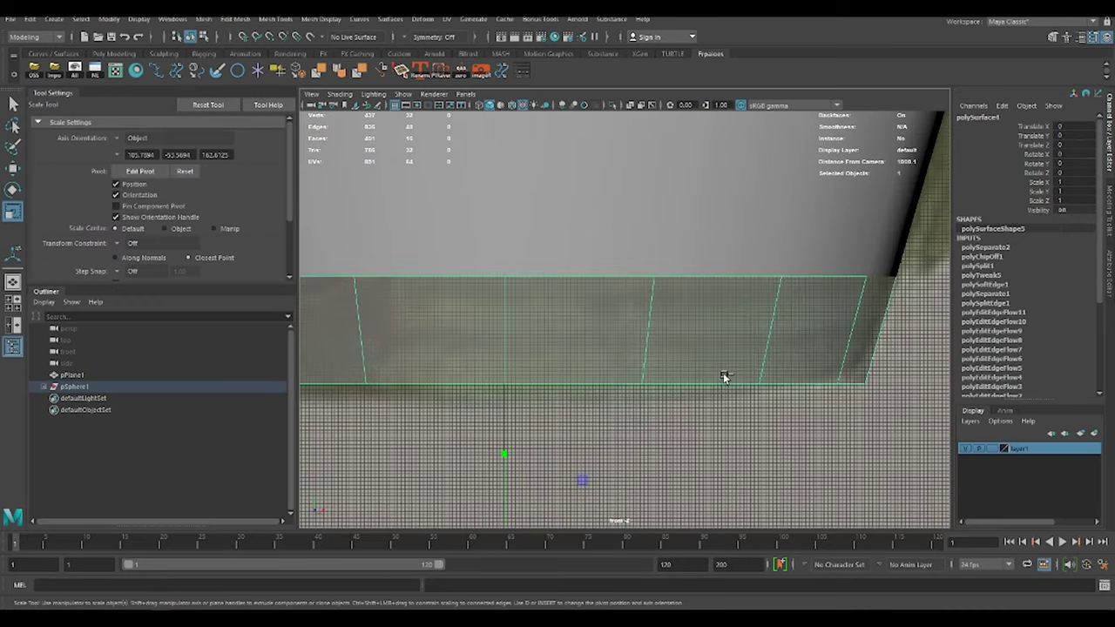
- Add two edge loops across the band and extrude a thin strip of its faces
ctrl+click(781, 343)
ctrl+click(843, 310)
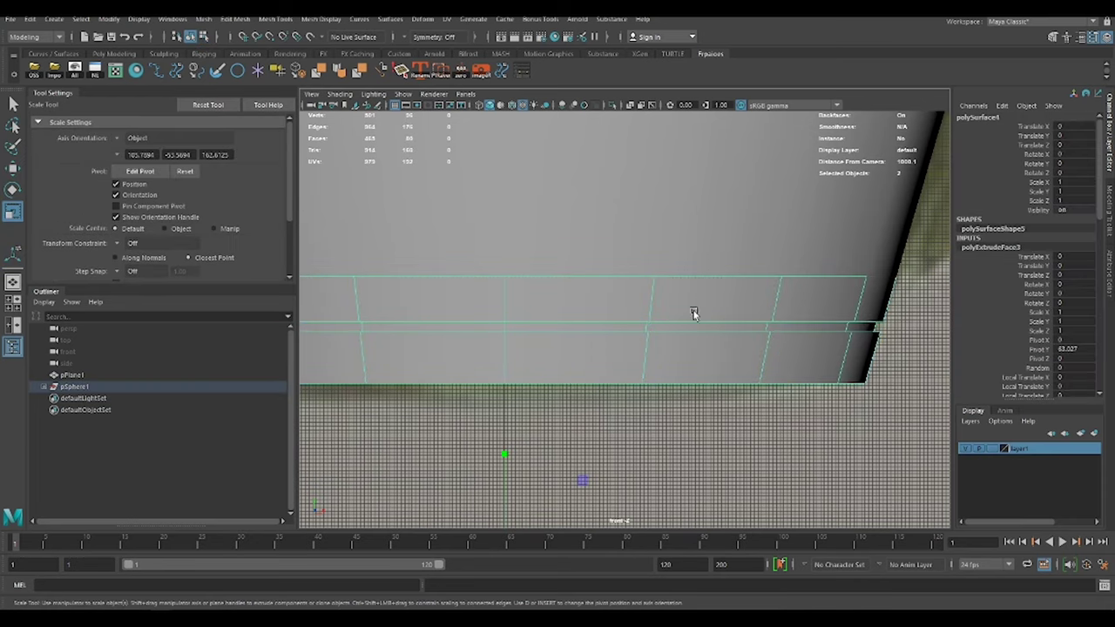
click(527, 281)
key(ctrl+e)
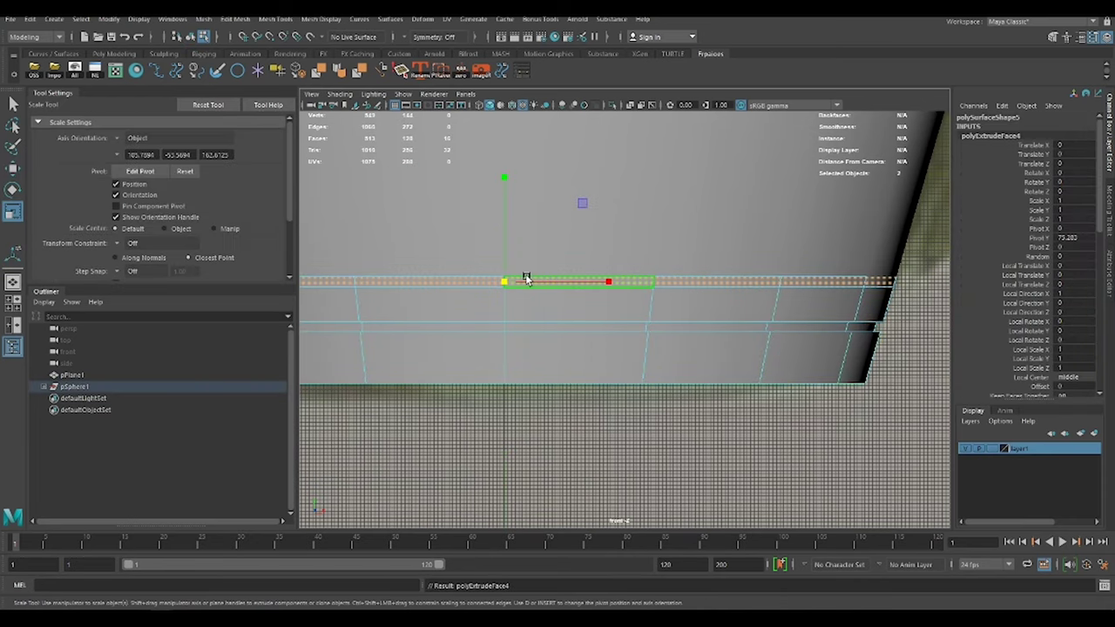
mouse_move(495, 282)
alt+mouse_down()
mouse_move(813, 301)
mouse_move(772, 407)
mouse_move(592, 269)
mouse_move(782, 323)
alt+mouse_up()
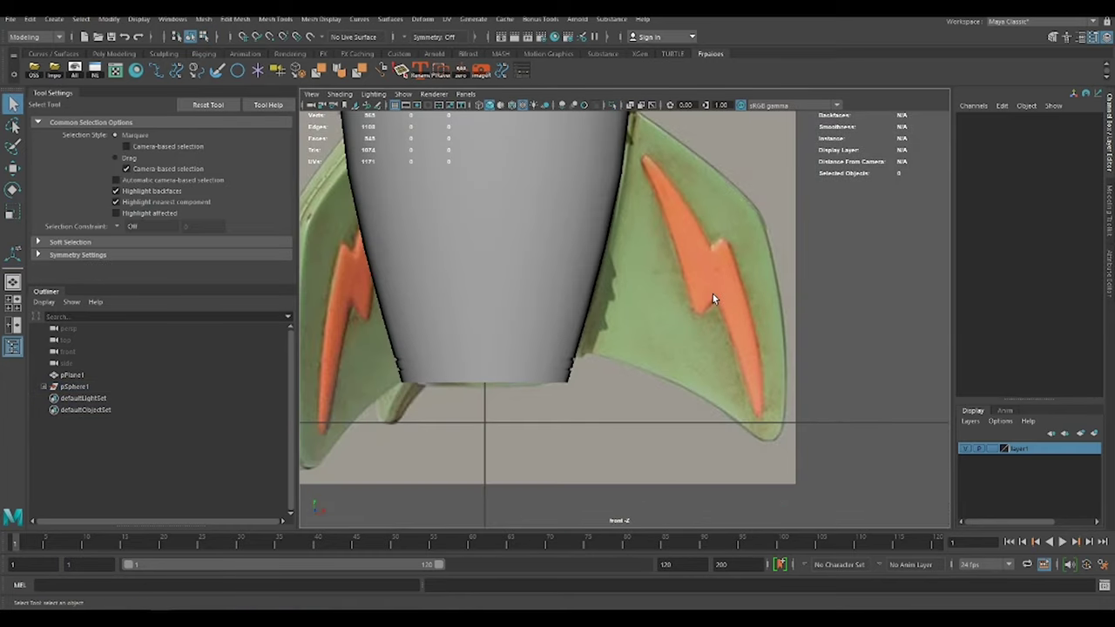
- Scale the new cube to fin size and move its corner vertices onto the fin outline
key(w)
mouse_move(638, 280)
mouse_down()
mouse_move(717, 264)
mouse_move(646, 278)
mouse_up()
key(F9)
key(alt+x)
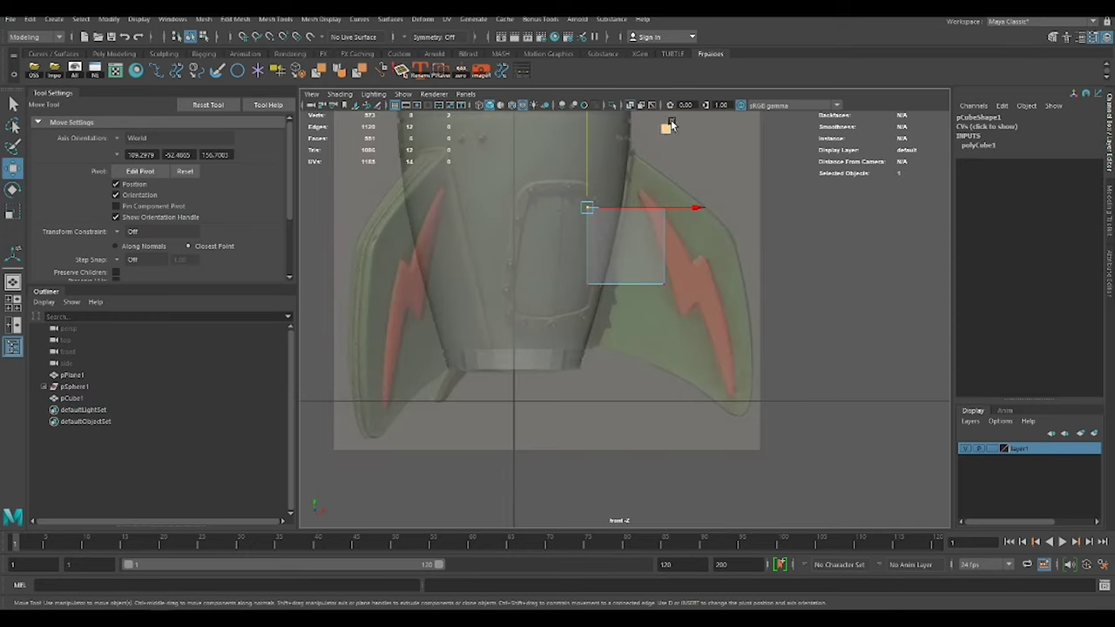
key(alt+x)
scroll(664, 265, up, 3)
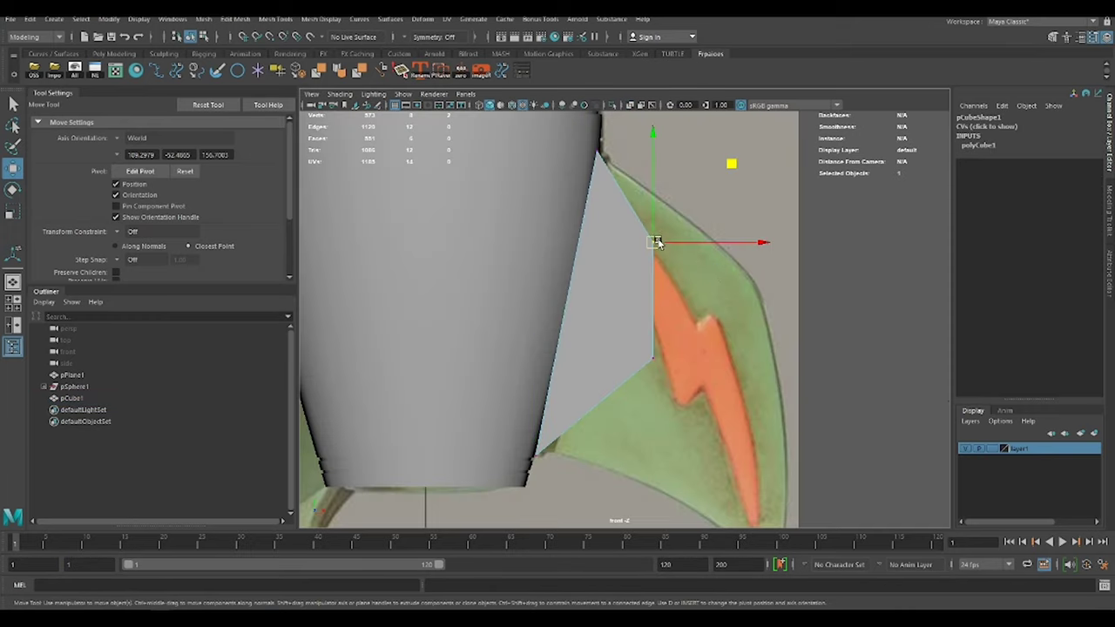
drag(660, 241, 726, 356)
scroll(726, 356, down, 2)
drag(622, 224, 643, 325)
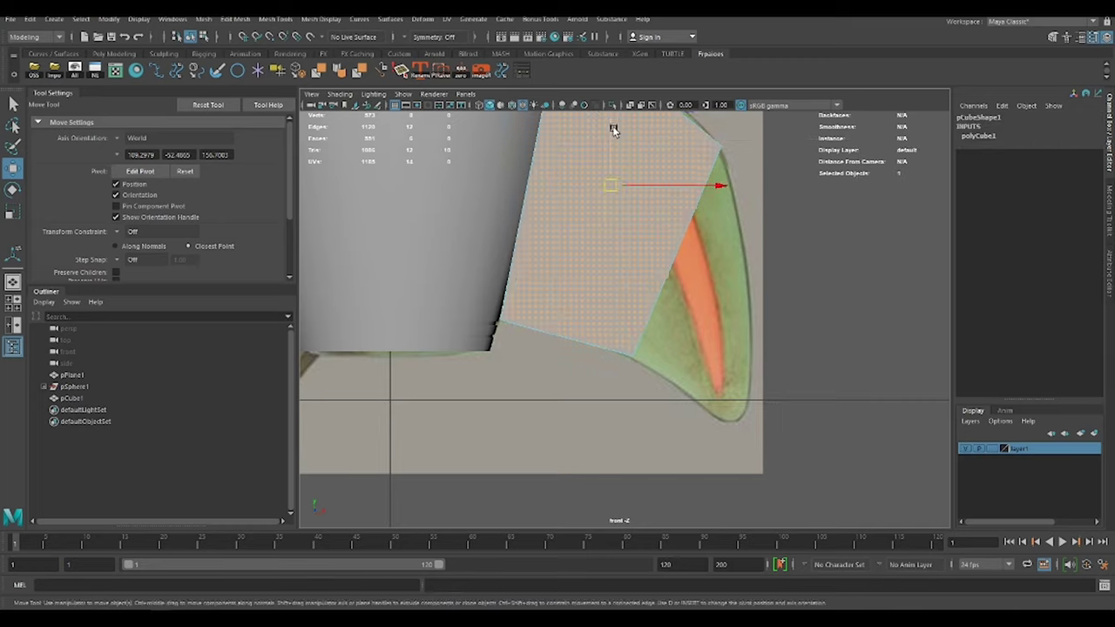
- Extrude the fin's faces outward and pull the tip vertex to match the reference
key(F11)
click(530, 206)
key(ctrl+e)
key(F9)
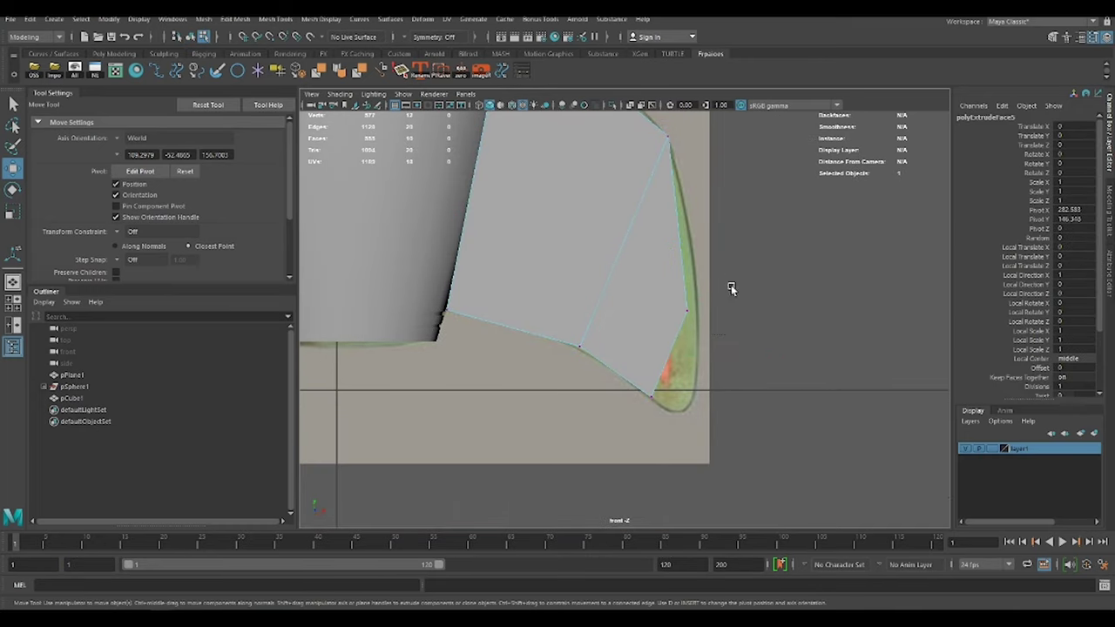
click(695, 305)
alt+middle_drag(684, 349, 684, 308)
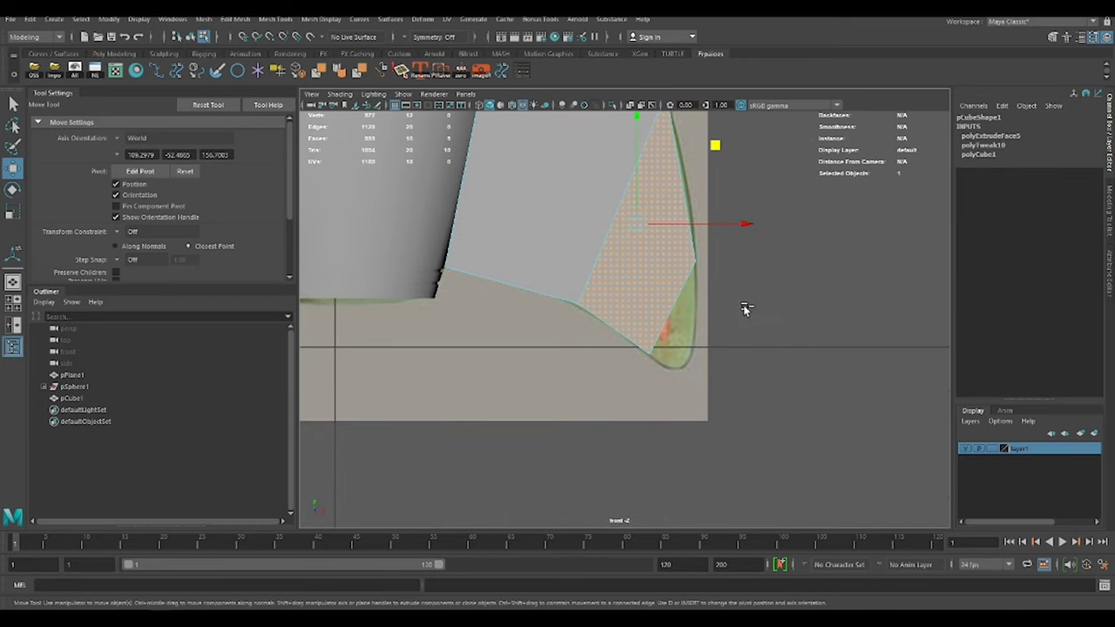
alt+middle_drag(750, 233, 711, 227)
key(ctrl+e)
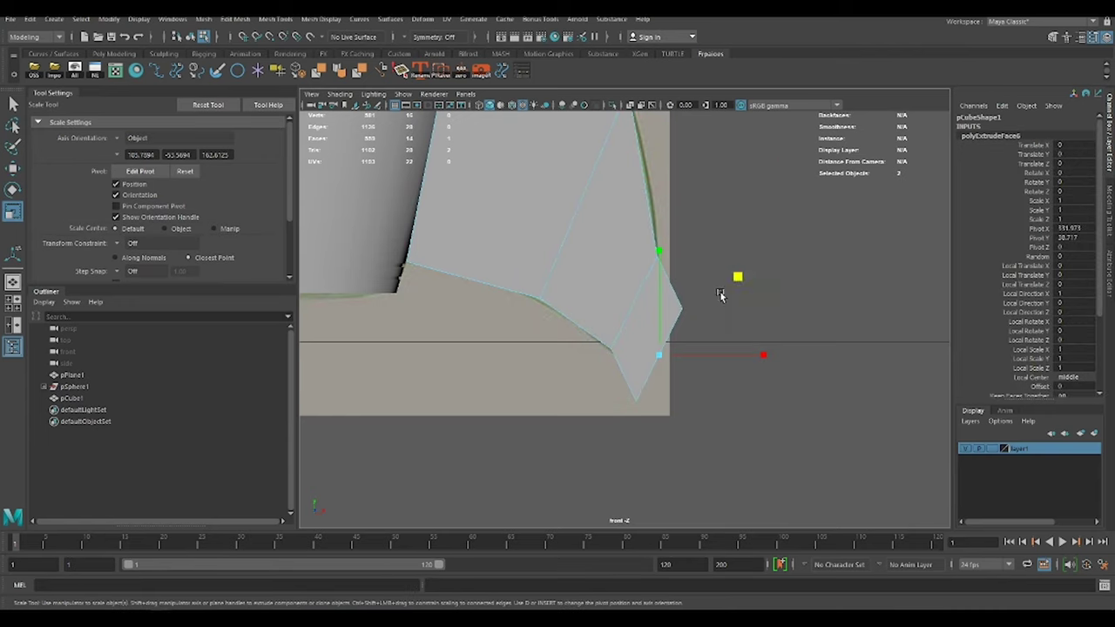
key(w)
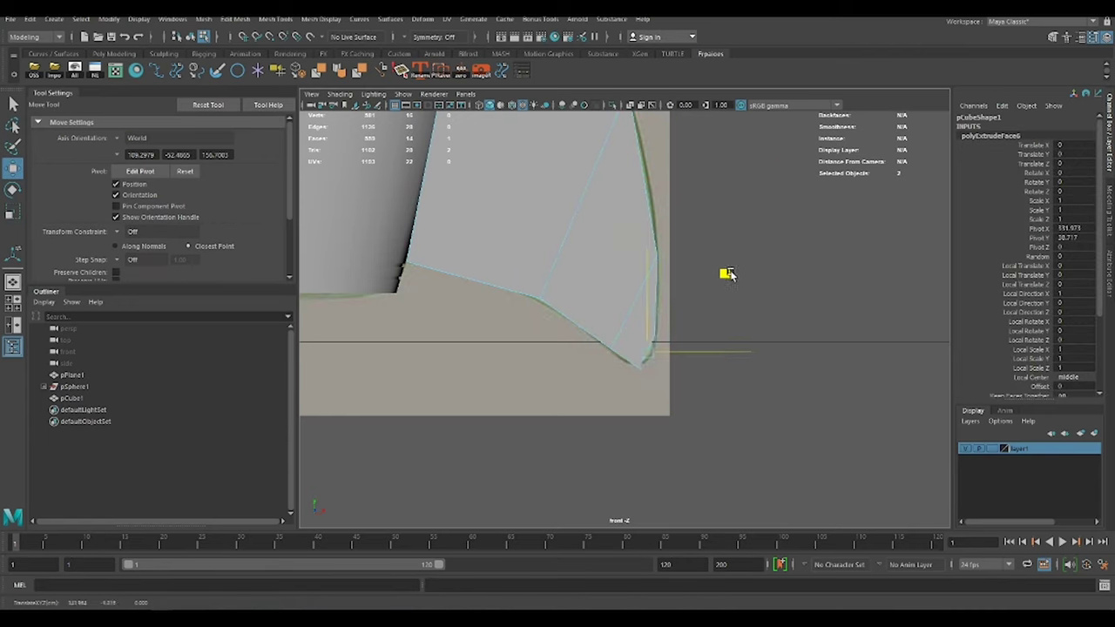
- Add three edge loops across the fin
click(514, 409)
click(567, 427)
key(w)
click(551, 149)
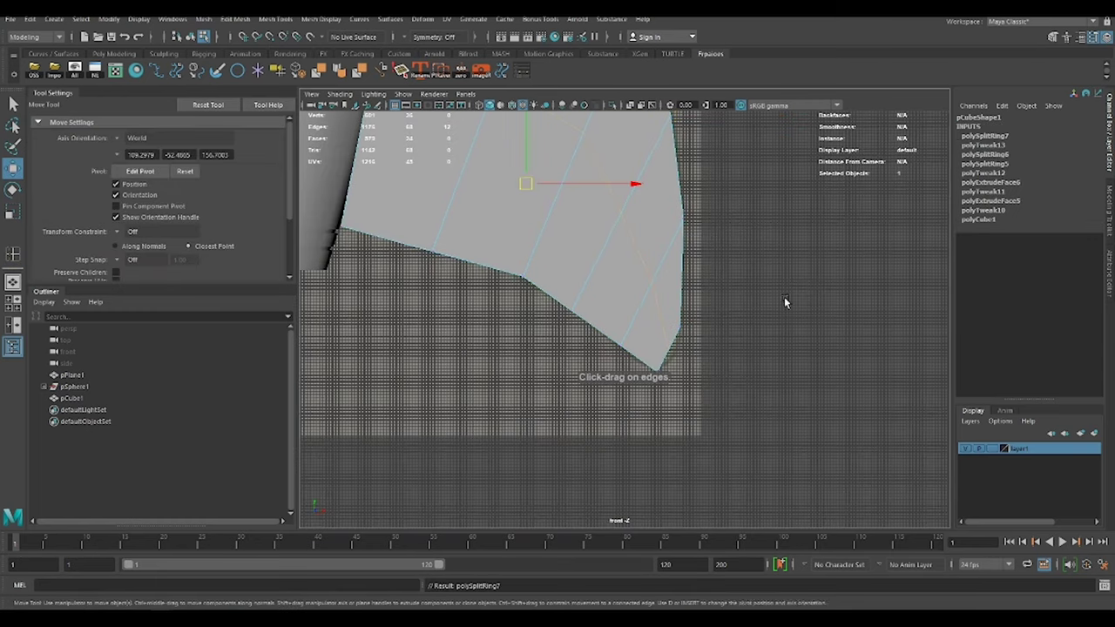
click(671, 353)
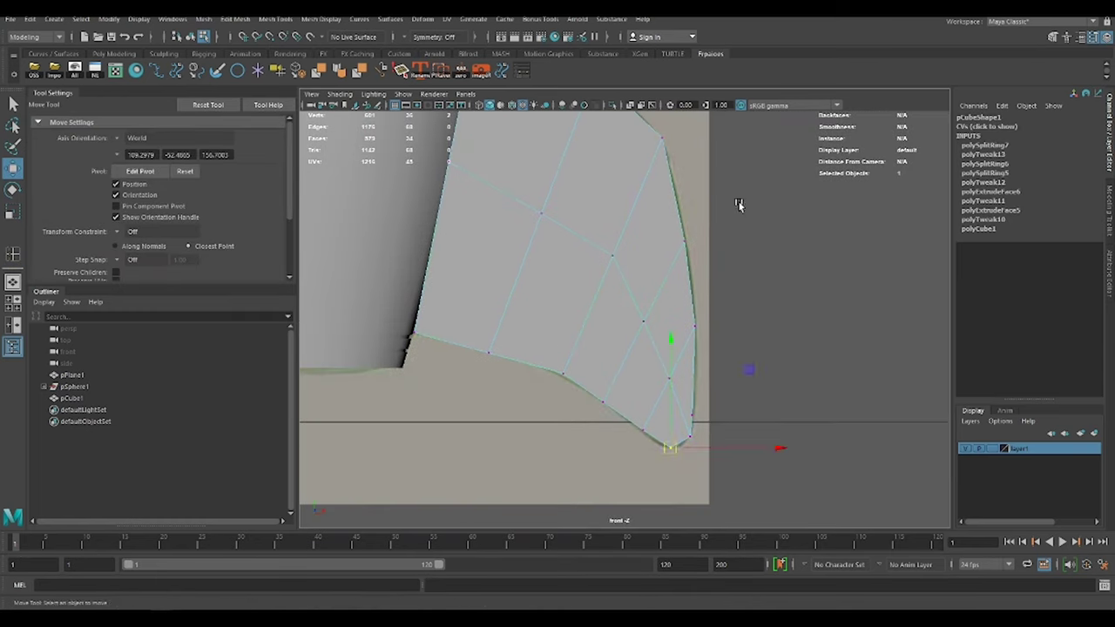
- Bevel the fin's edge loop and its outer edges
key(space)
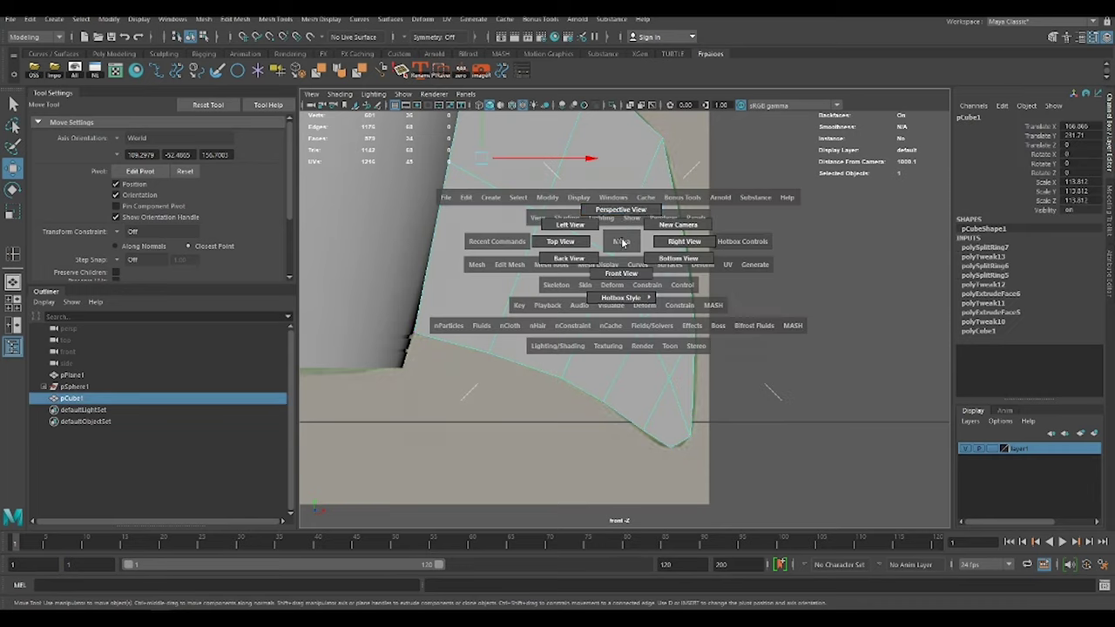
drag(643, 301, 636, 238)
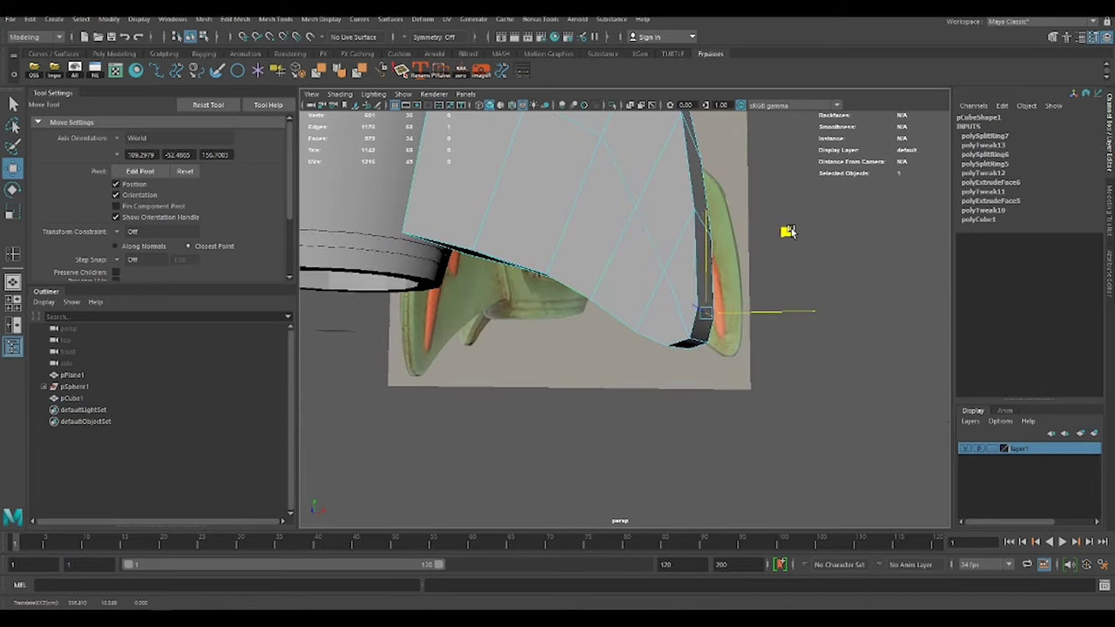
double_click(633, 282)
shift+right_drag(747, 287, 710, 259)
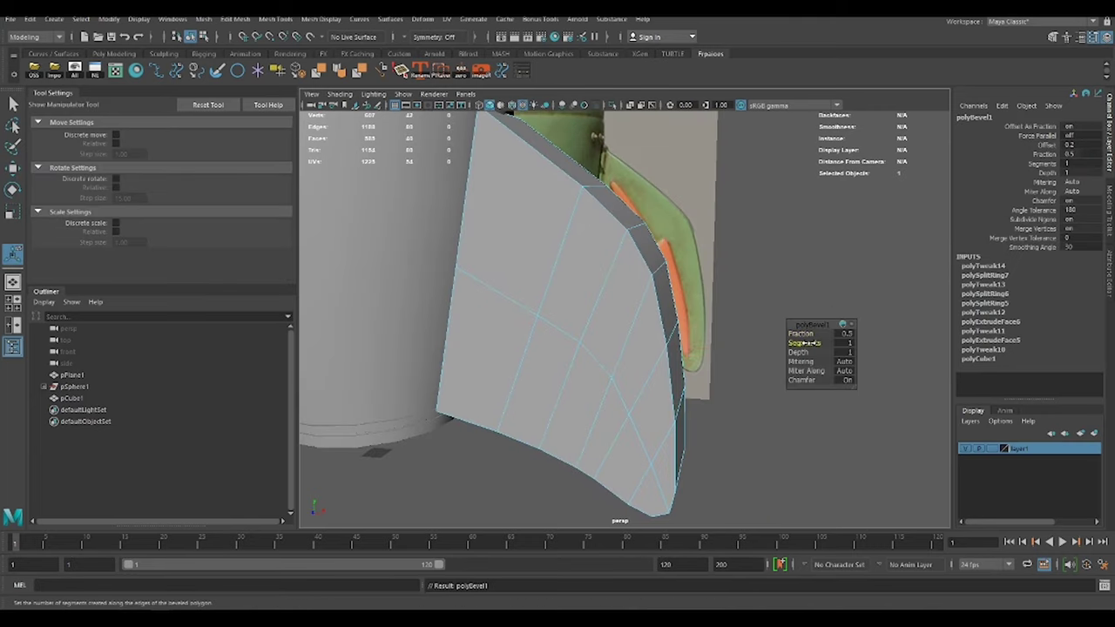
alt+drag(809, 329, 590, 331)
key(w)
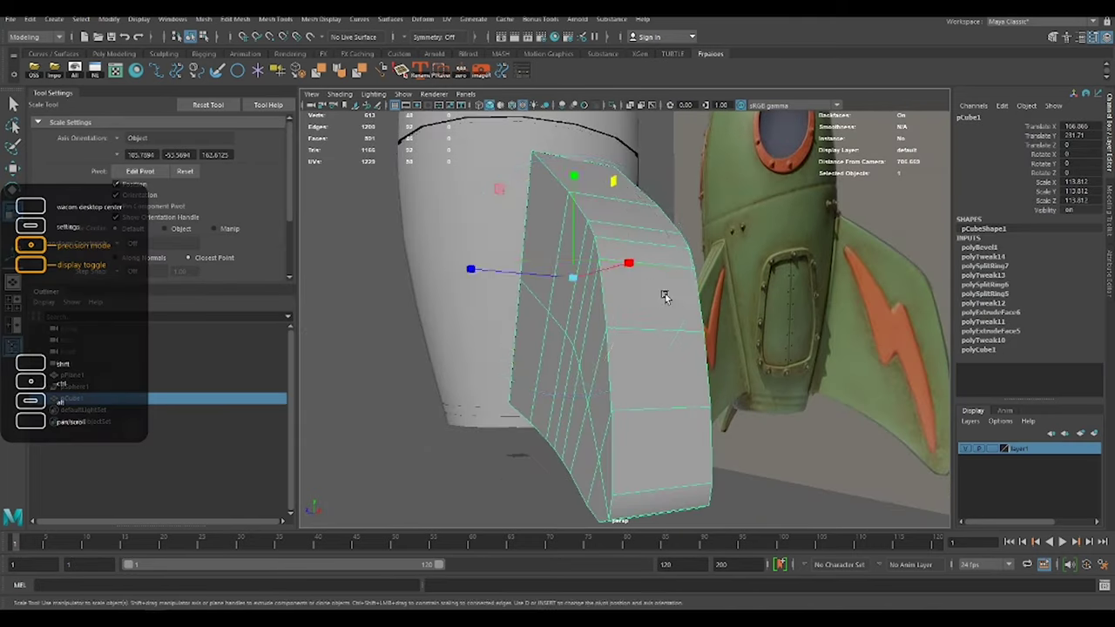
alt+drag(663, 294, 598, 254)
shift+right_drag(645, 320, 761, 375)
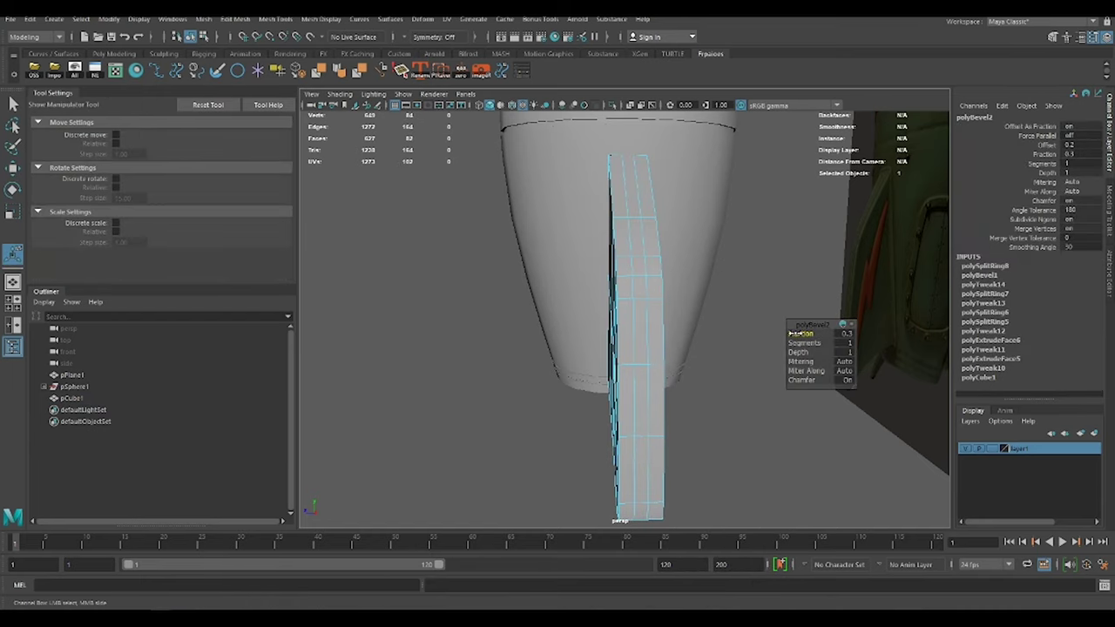
alt+drag(793, 333, 653, 294)
- Isolate the fin, add a loop near its top corner, and extrude edge faces into a raised strip
key(ctrl+1)
key(q)
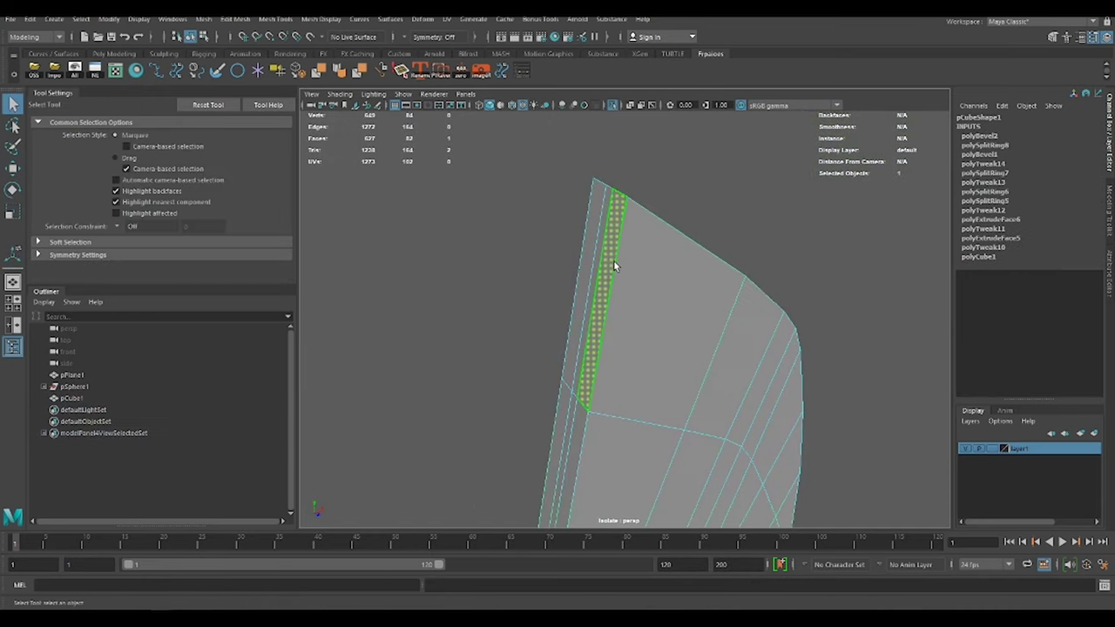
click(614, 260)
alt+drag(614, 260, 644, 83)
alt+drag(628, 239, 683, 229)
scroll(704, 241, up, 3)
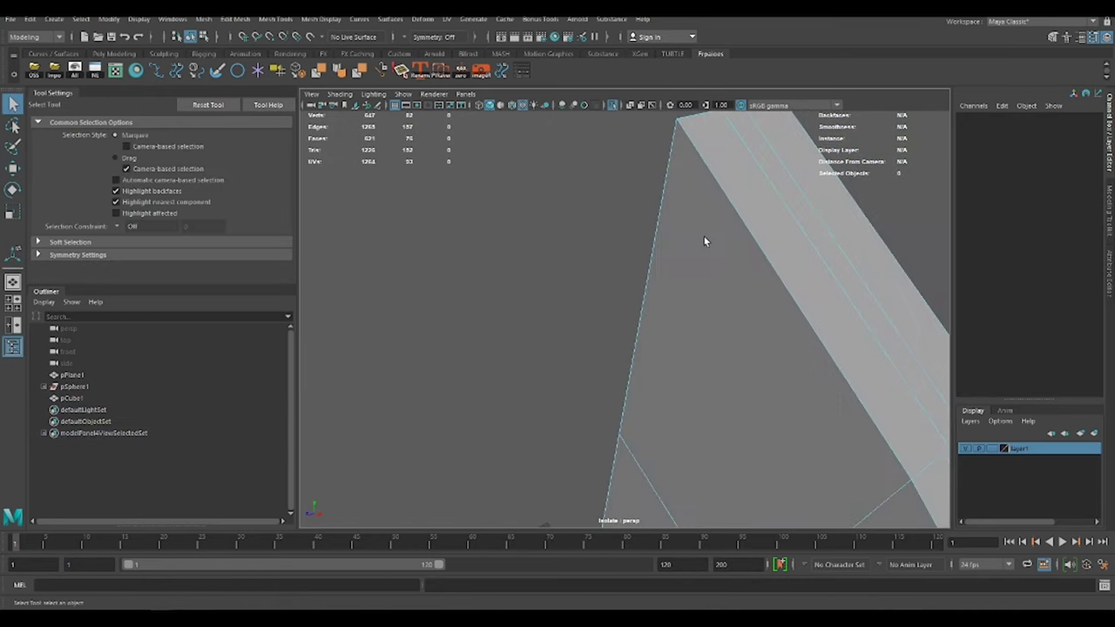
shift+right_drag(692, 259, 646, 239)
ctrl+click(646, 239)
key(w)
click(688, 218)
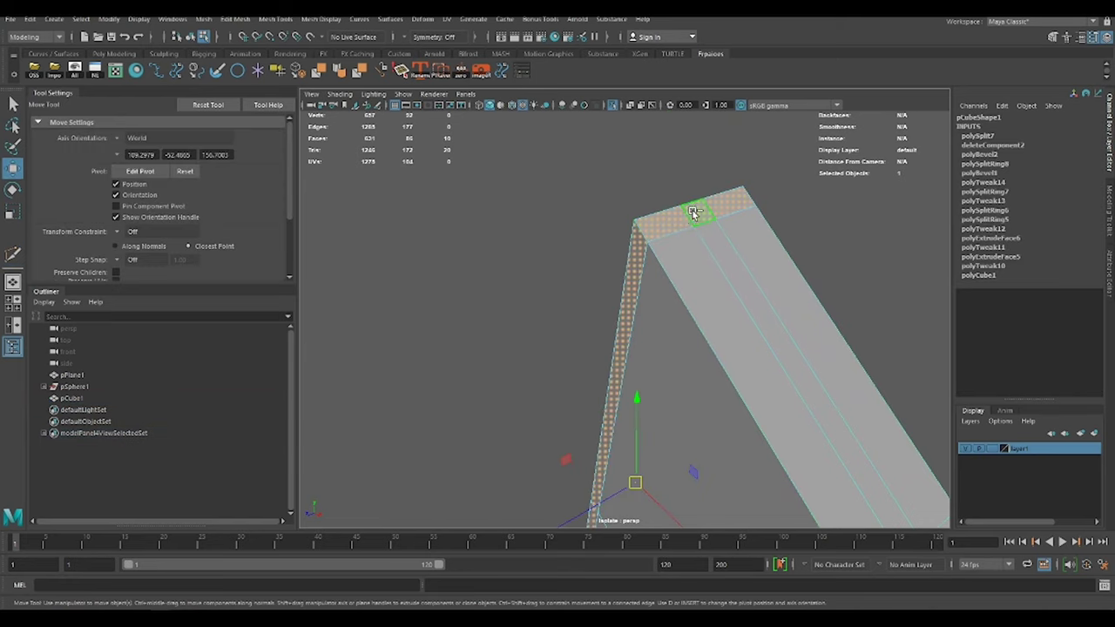
mouse_move(688, 218)
alt+mouse_down()
mouse_move(747, 326)
mouse_move(638, 195)
alt+mouse_up()
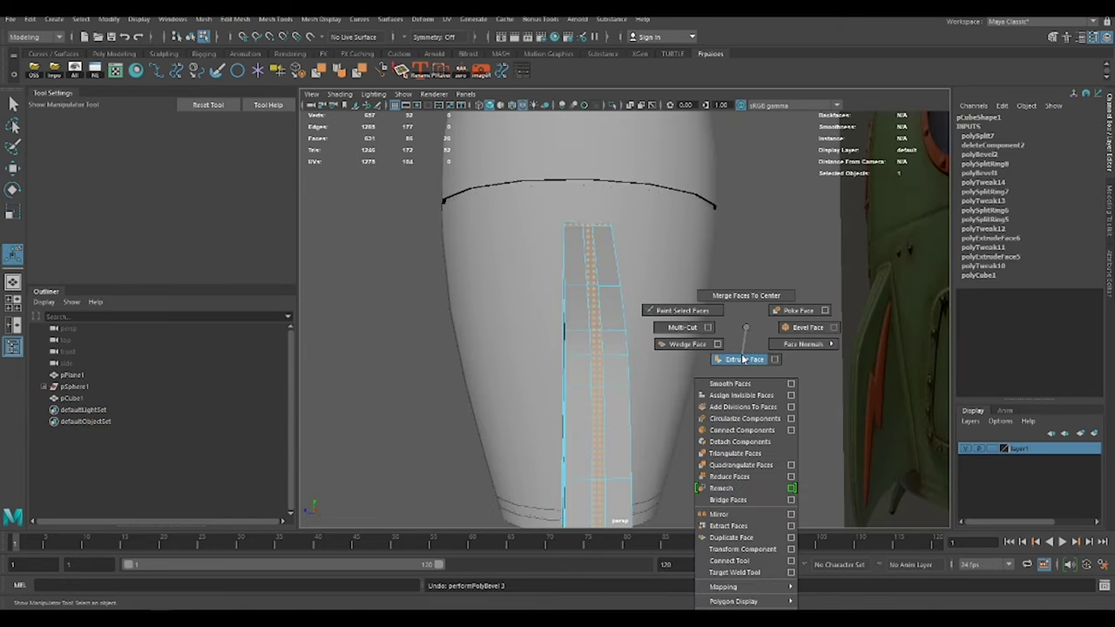
shift+right_drag(747, 369, 731, 294)
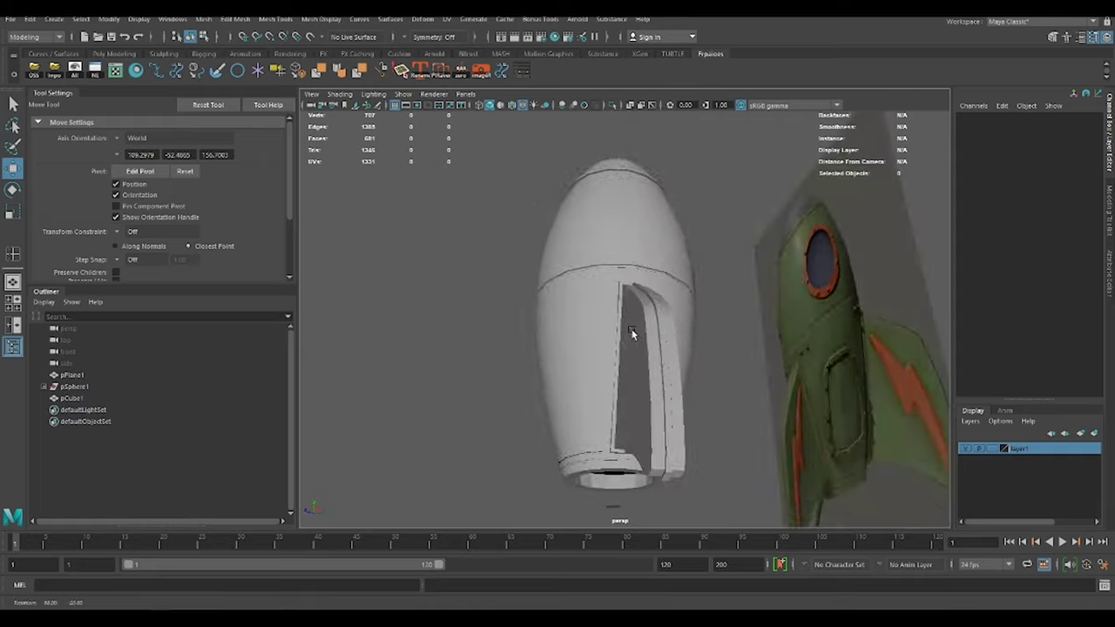
- Select the fin and apply an initial bevel to its edges
alt+drag(558, 288, 656, 259)
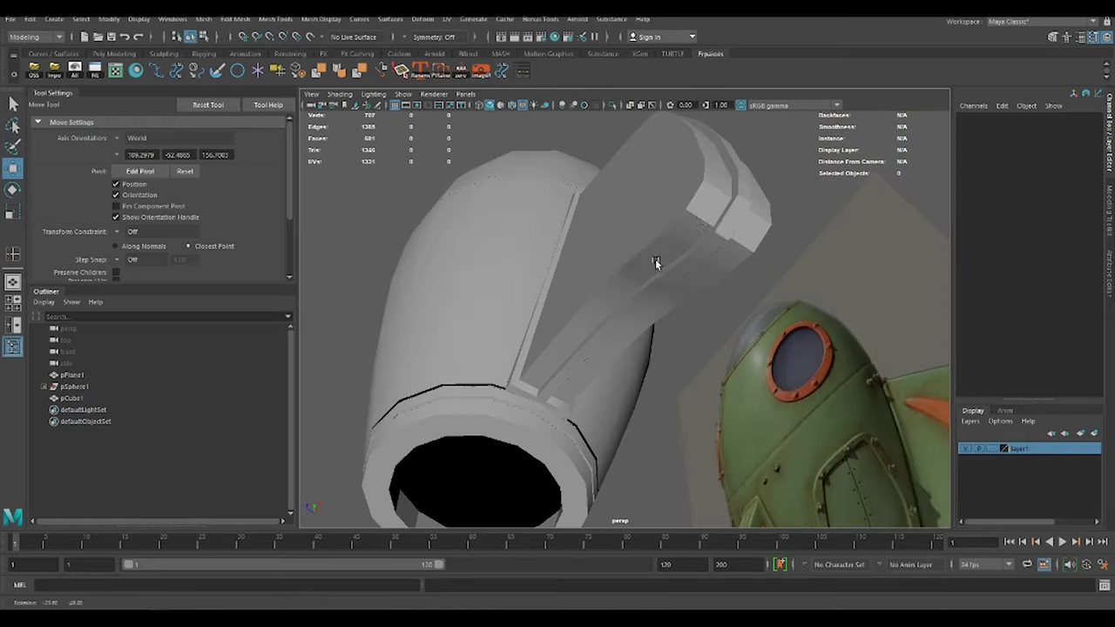
click(685, 215)
mouse_move(685, 216)
alt+mouse_down()
mouse_move(636, 294)
mouse_move(560, 311)
mouse_move(554, 340)
mouse_move(523, 366)
mouse_move(486, 374)
alt+mouse_up()
shift+right_drag(485, 374, 535, 388)
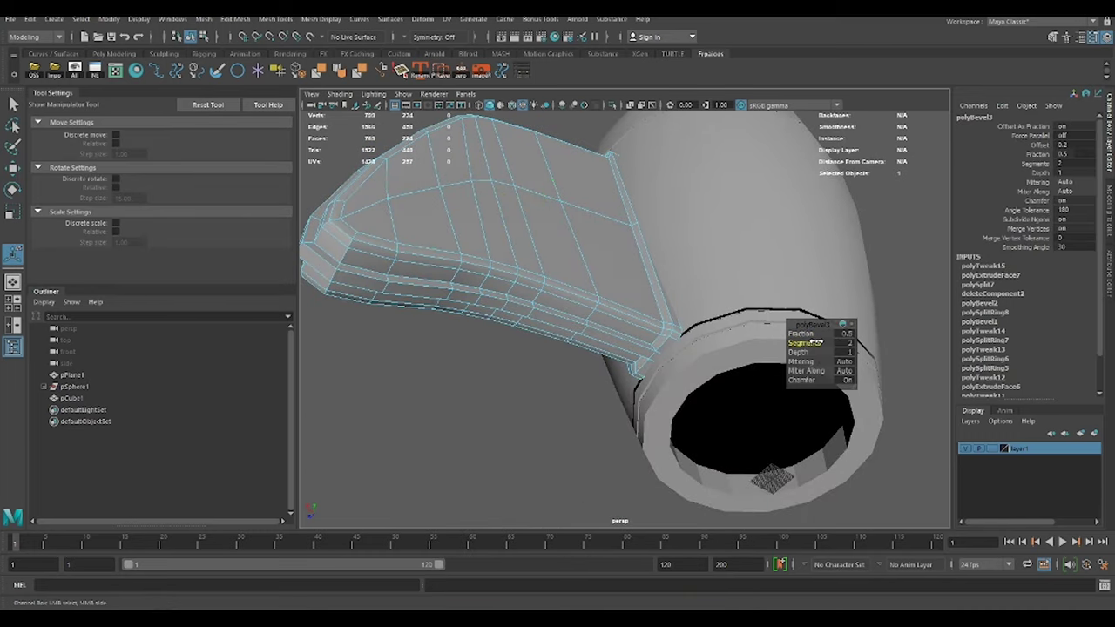
alt+drag(819, 343, 677, 331)
key(w)
mouse_move(642, 293)
alt+mouse_down()
mouse_move(612, 346)
mouse_move(648, 342)
mouse_move(588, 273)
alt+mouse_up()
click(588, 273)
- Select two edge loops on the fin
double_click(343, 445)
alt+drag(343, 445, 355, 398)
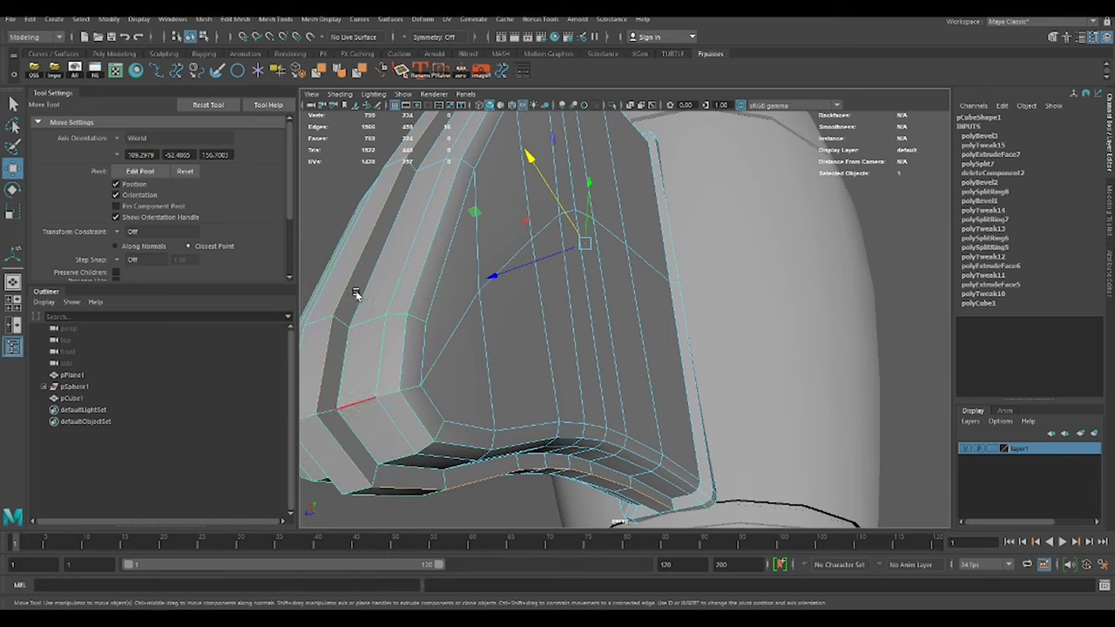
alt+drag(355, 294, 447, 278)
shift+double_click(471, 416)
mouse_move(471, 415)
alt+mouse_down()
mouse_move(453, 325)
mouse_move(558, 261)
mouse_move(672, 337)
mouse_move(636, 403)
alt+mouse_up()
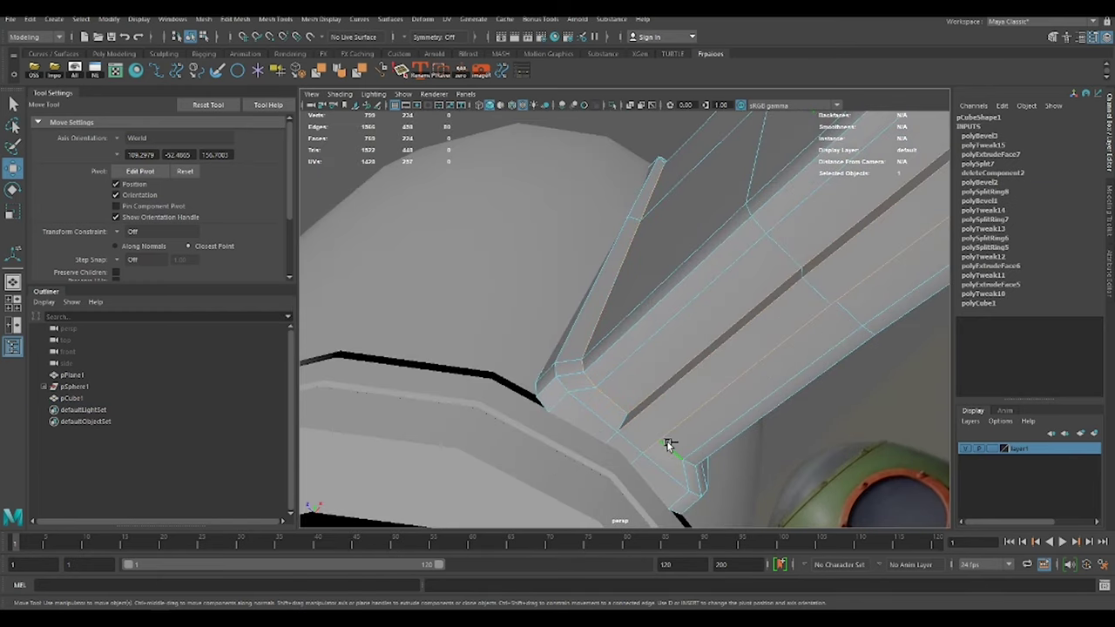
scroll(665, 464, up, 3)
mouse_move(630, 478)
alt+mouse_down()
mouse_move(699, 264)
mouse_move(662, 280)
mouse_move(493, 286)
mouse_move(576, 263)
mouse_move(543, 393)
alt+mouse_up()
- Bevel the selected fin edges with 2 segments and a wider fraction
key(ctrl+b)
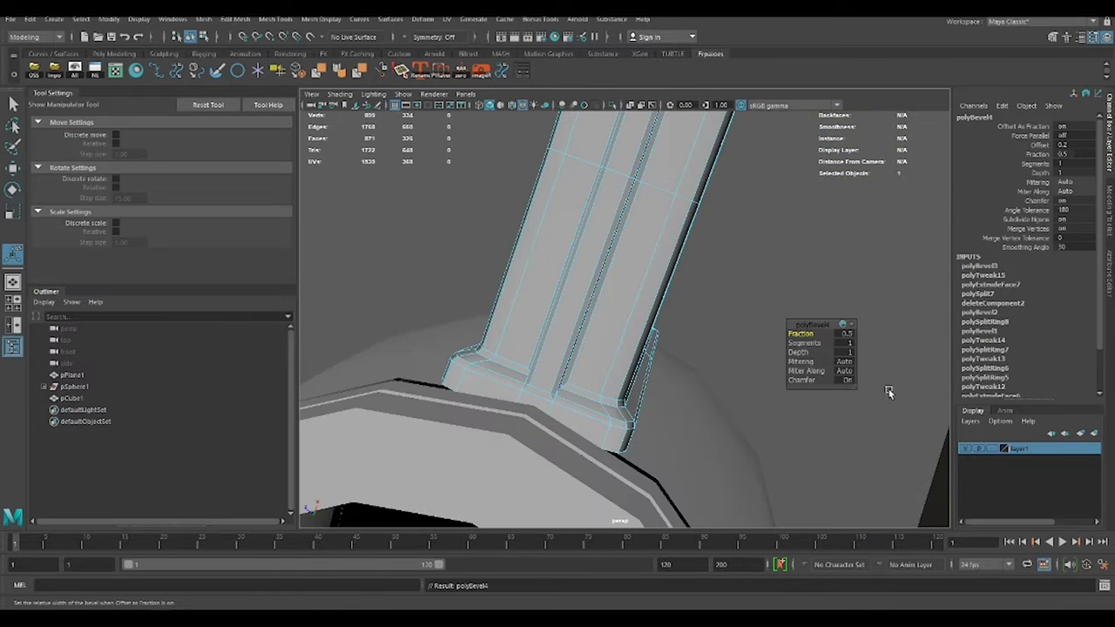
scroll(592, 427, up, 3)
scroll(593, 427, down, 3)
click(803, 343)
middle_drag(662, 348, 688, 349)
click(801, 334)
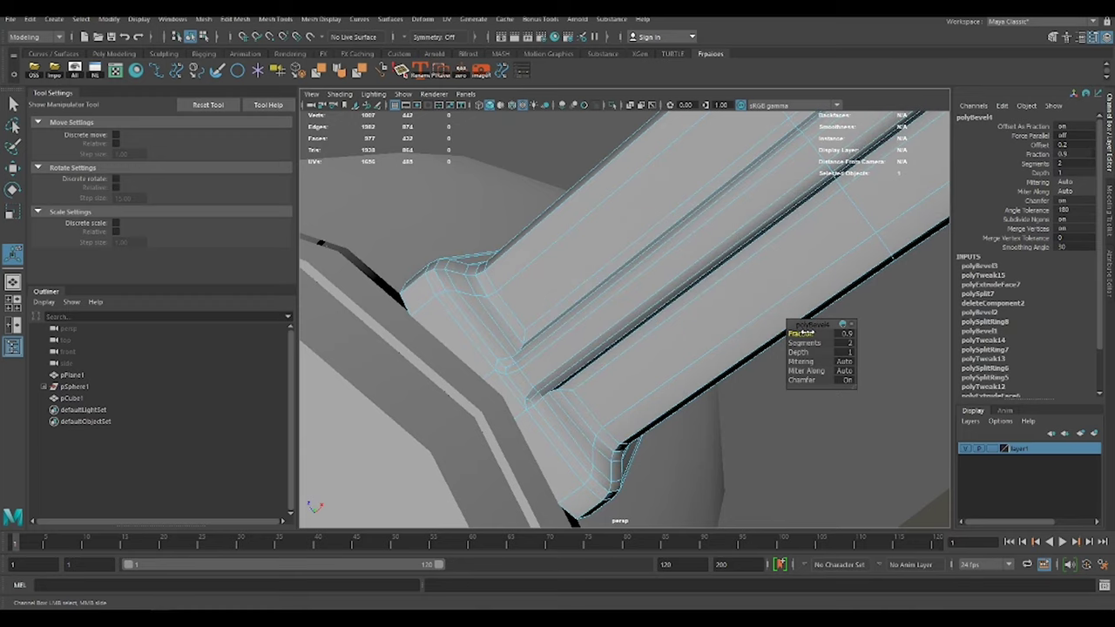
alt+drag(592, 349, 614, 258)
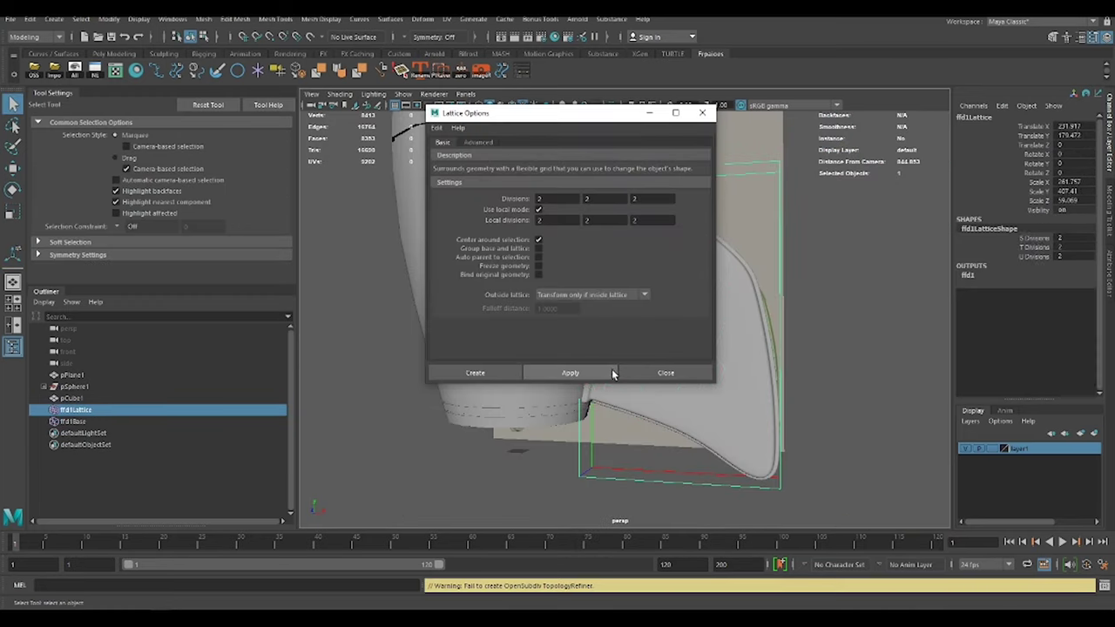
- Create a lattice around the fin with T Divisions set to 5
click(662, 369)
click(1042, 247)
middle_drag(819, 286, 845, 287)
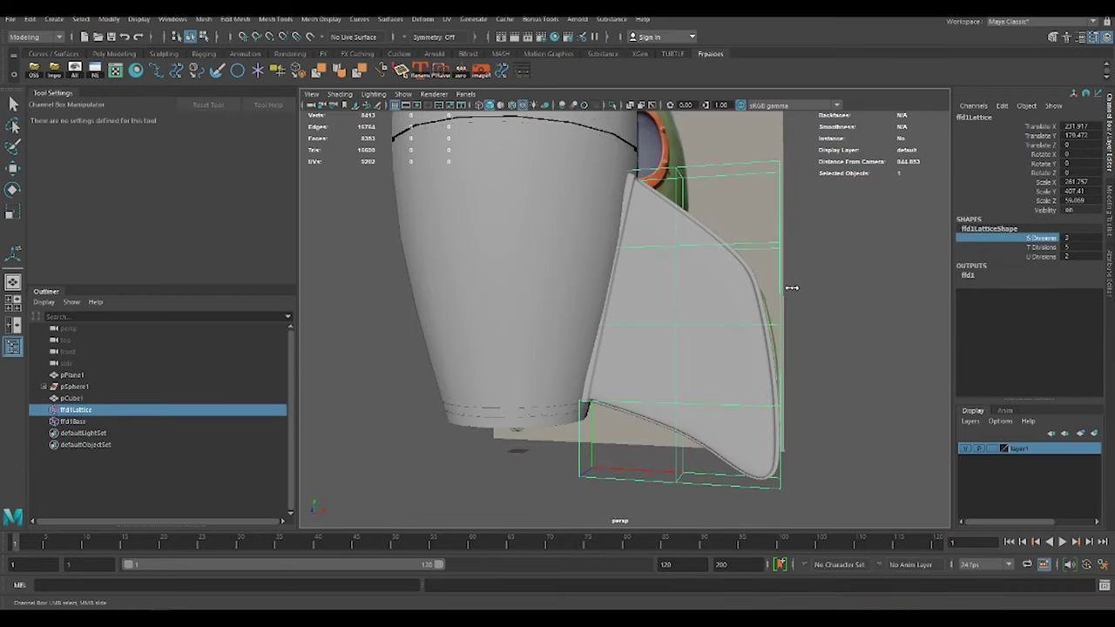
- Move a row of lattice points to reshape the fin's leading edge
key(F8)
drag(793, 233, 610, 263)
key(w)
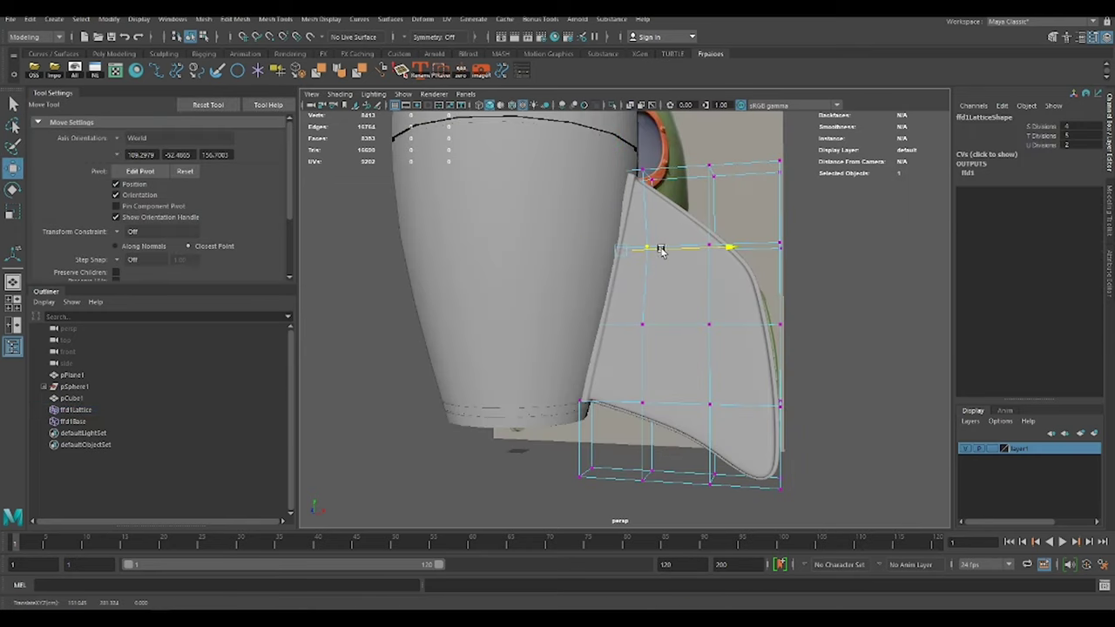
drag(585, 319, 664, 323)
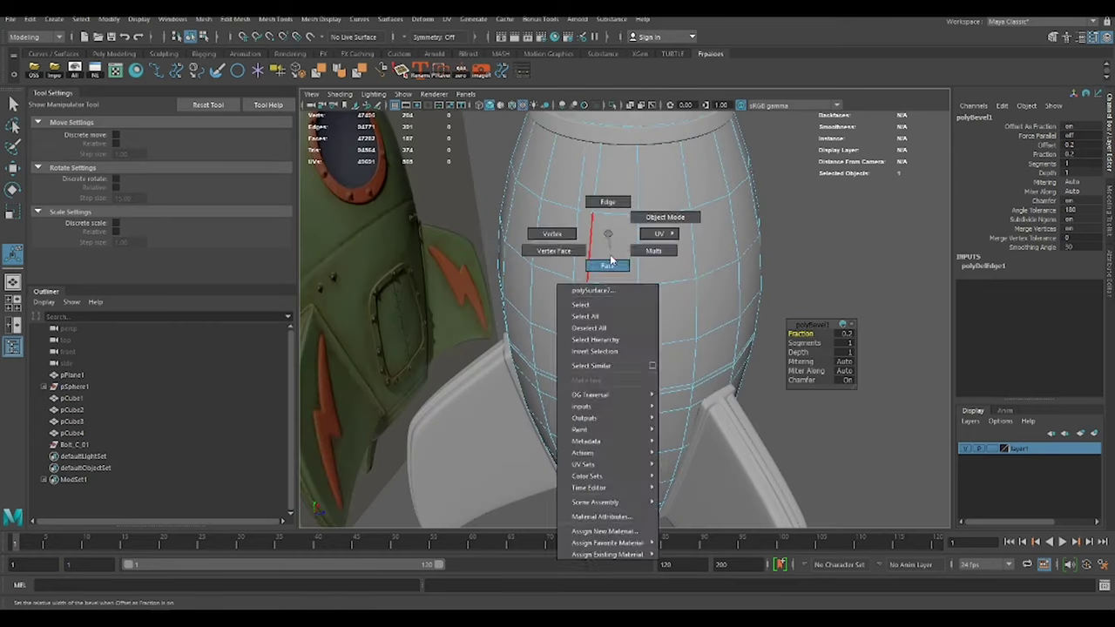
mouse_move(598, 234)
right_down()
mouse_move(579, 262)
mouse_move(636, 261)
right_up()
- Isolate the rocket body, select the thin seam strip of faces, and delete them
click(586, 231)
key(ctrl+1)
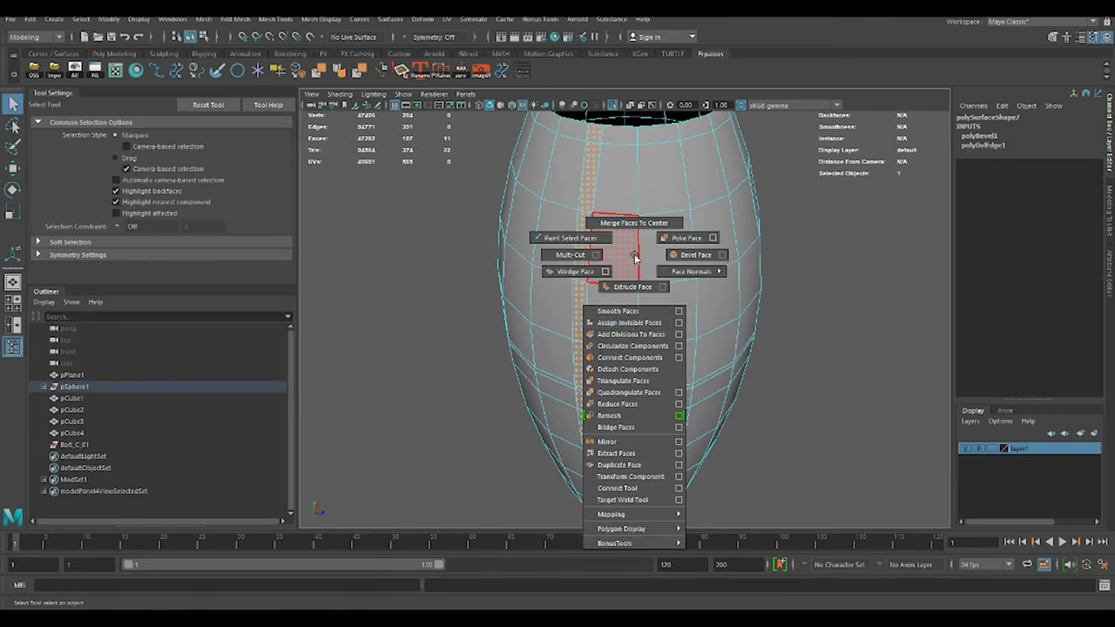
mouse_move(642, 194)
shift+right_down()
mouse_move(637, 366)
mouse_move(624, 392)
shift+right_up()
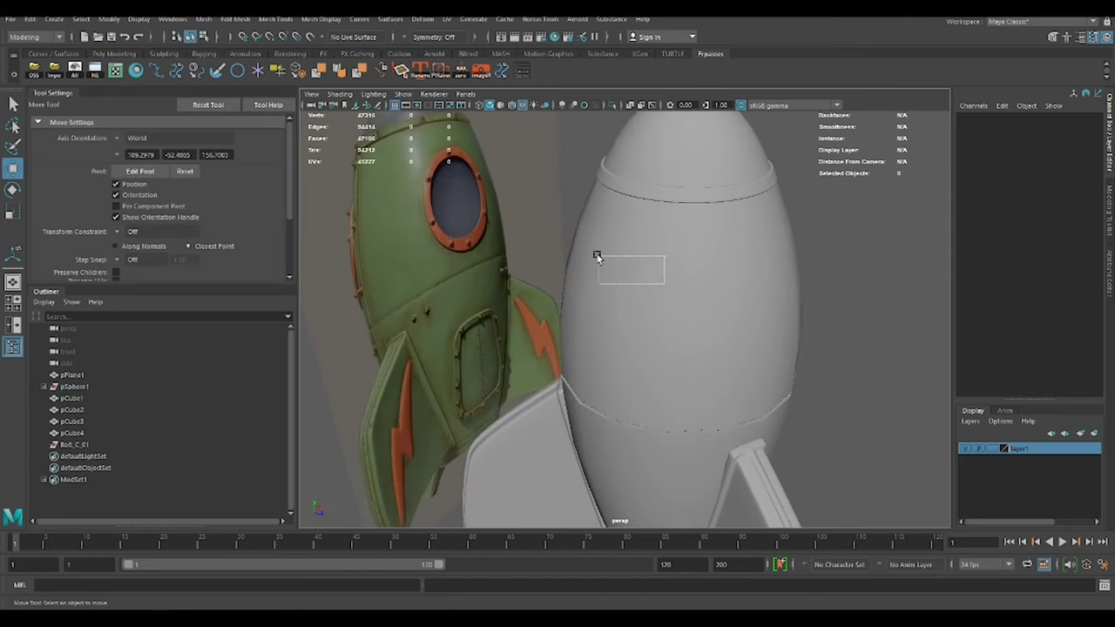
mouse_move(732, 358)
alt+mouse_down()
mouse_move(810, 342)
mouse_move(803, 334)
alt+mouse_up()
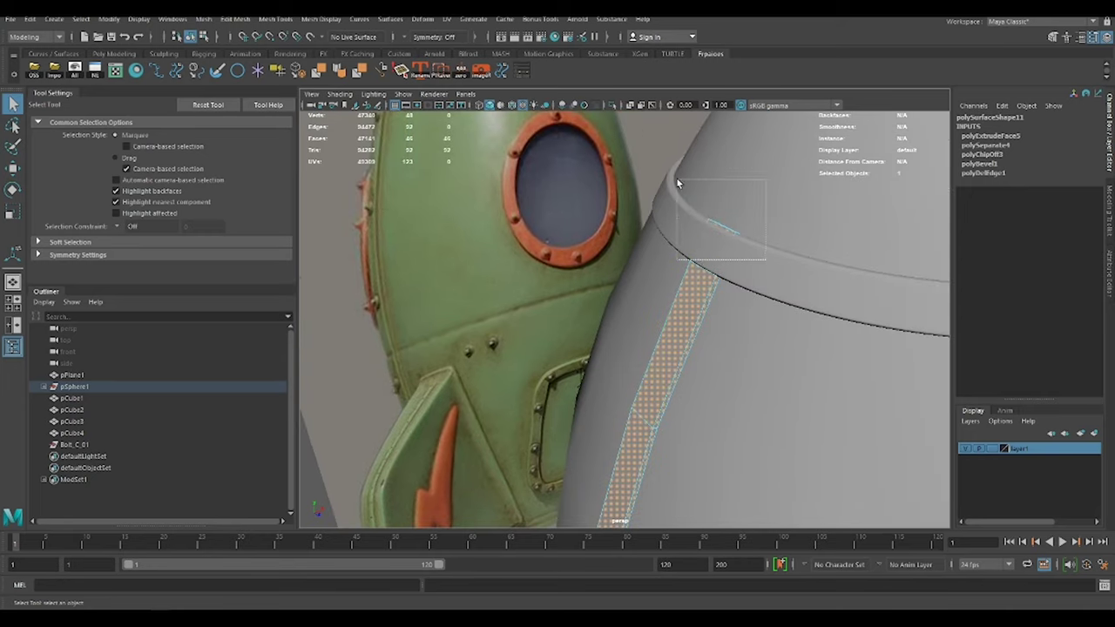
key(Delete)
key(w)
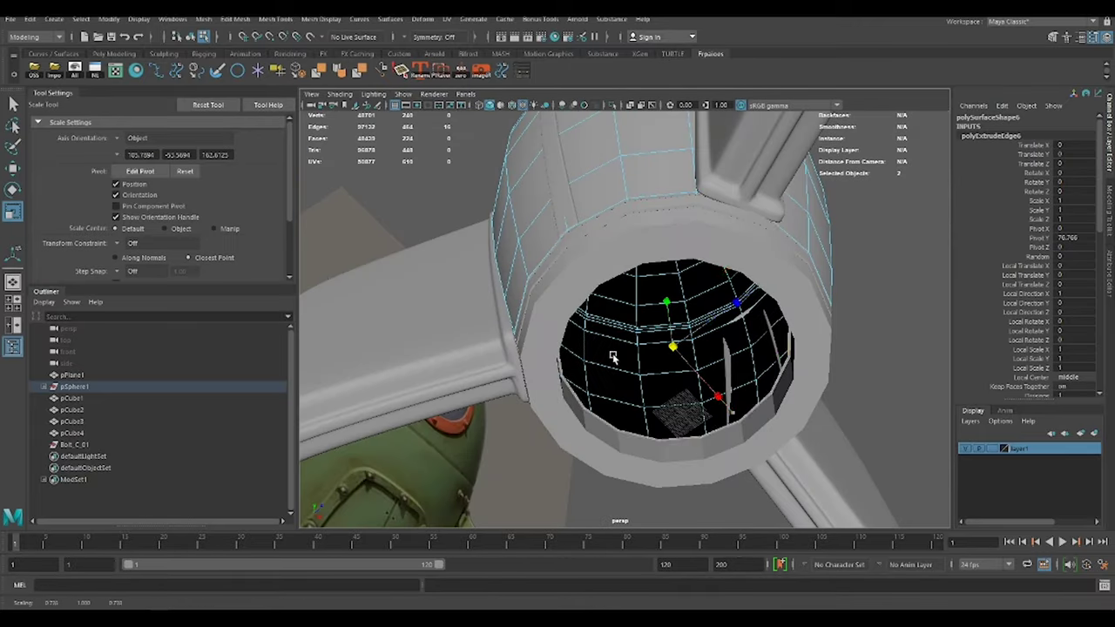
- Shrink the extruded inner edge ring, push it up into the hub, and extrude again
key(r)
drag(670, 322, 645, 347)
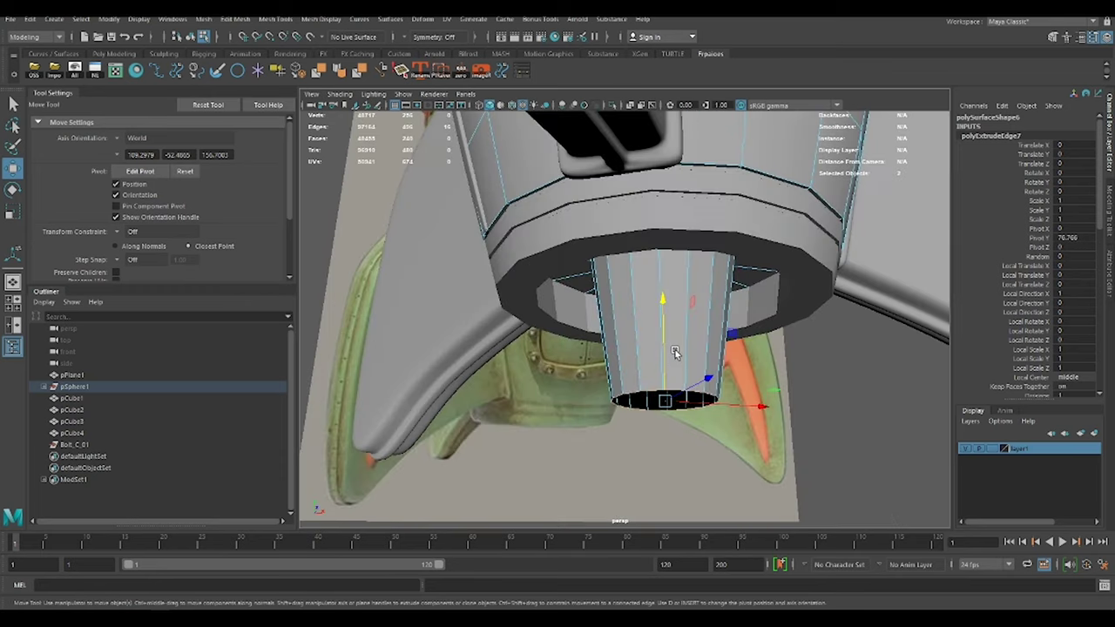
drag(663, 303, 667, 251)
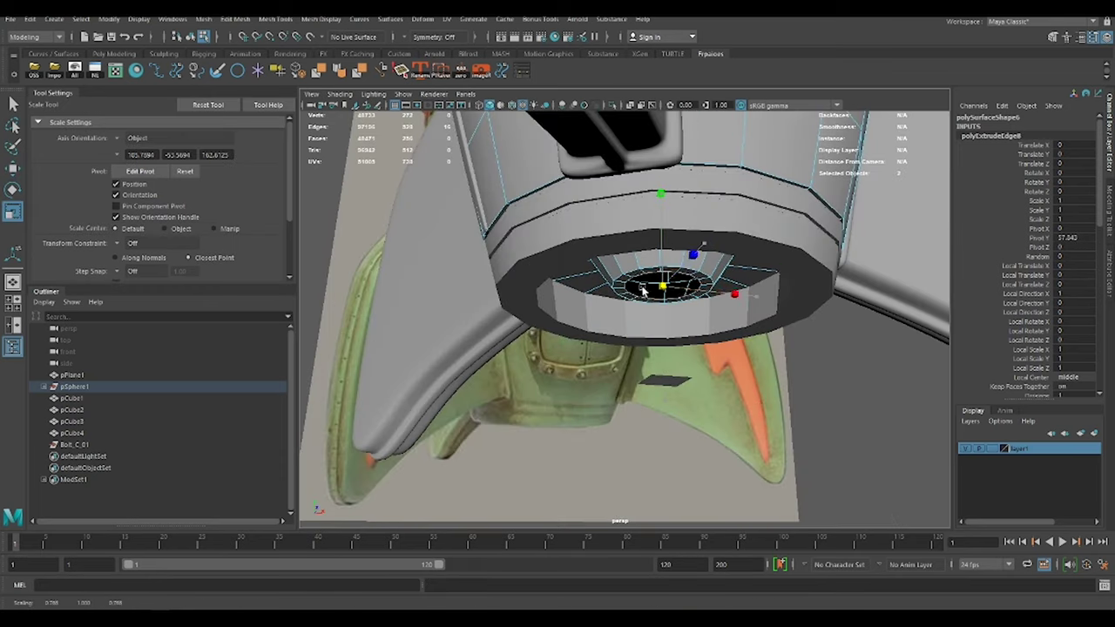
key(ctrl+e)
key(w)
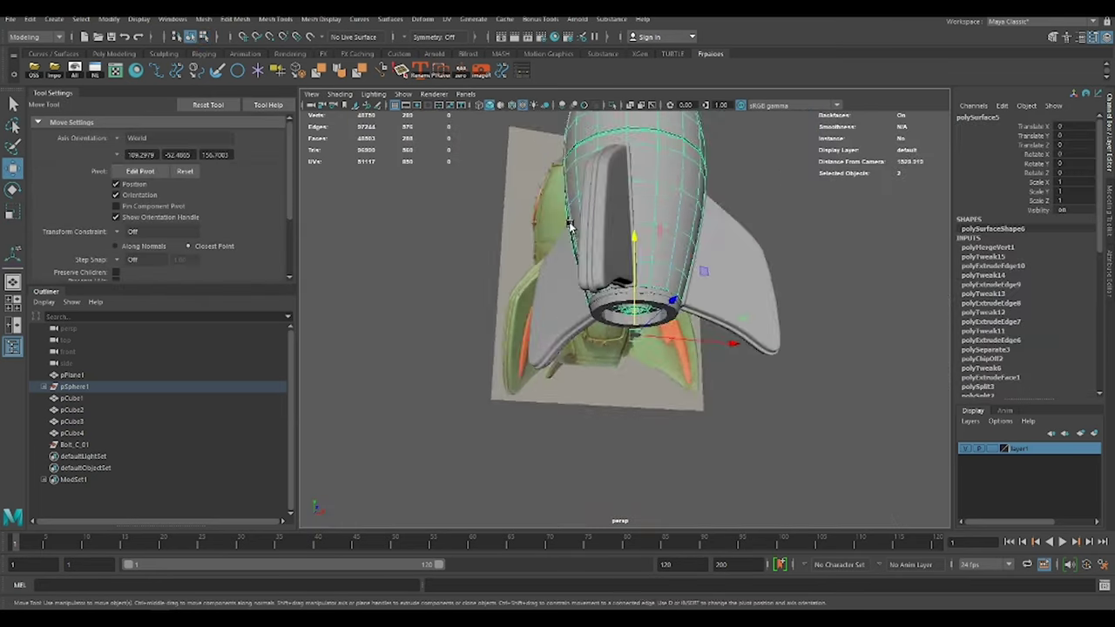
- Isolate the rocket body and bevel its inner ring edge loop
alt+drag(684, 124, 567, 217)
scroll(511, 212, up, 5)
click(719, 187)
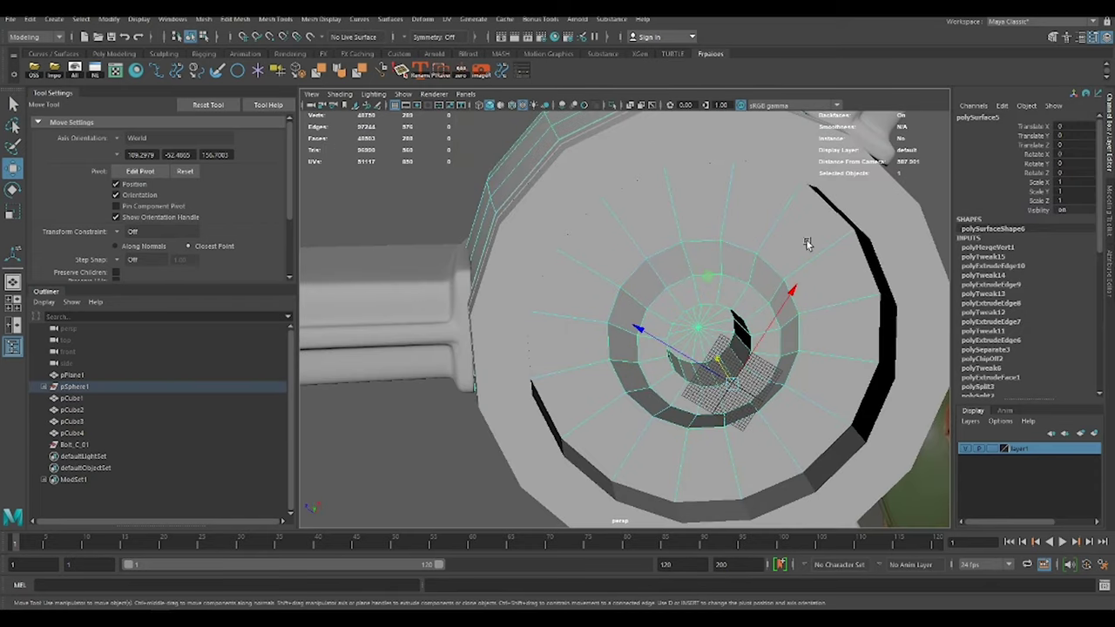
key(ctrl+1)
click(643, 136)
mouse_move(704, 309)
alt+mouse_down()
mouse_move(713, 214)
mouse_move(724, 261)
alt+mouse_up()
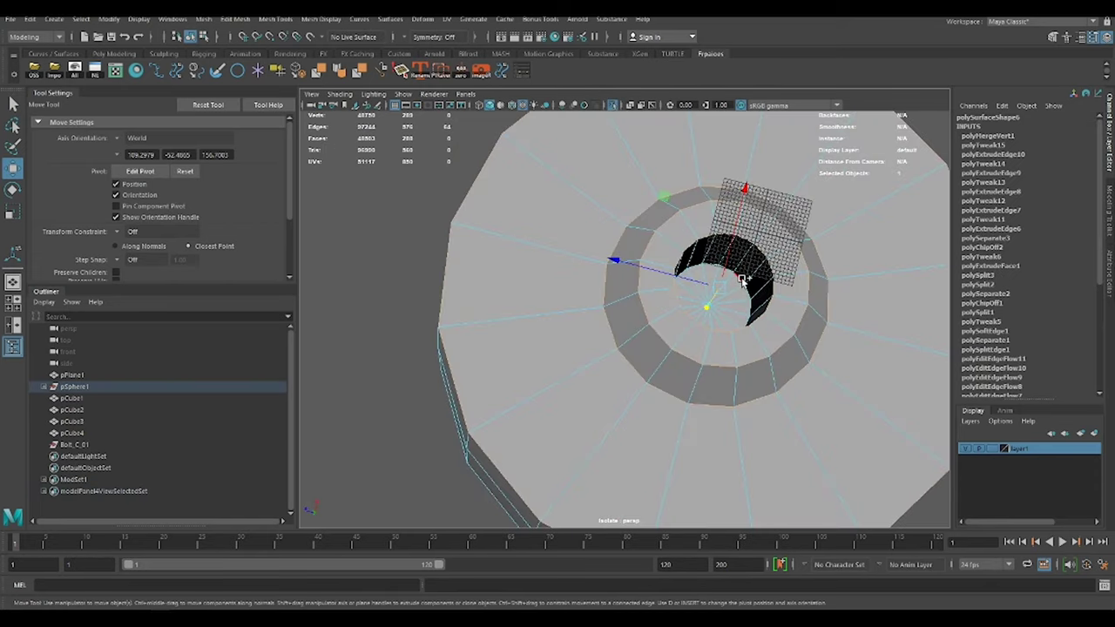
shift+right_drag(722, 271, 737, 324)
mouse_move(784, 348)
alt+mouse_down()
mouse_move(693, 342)
mouse_move(723, 323)
alt+mouse_up()
key(ctrl+1)
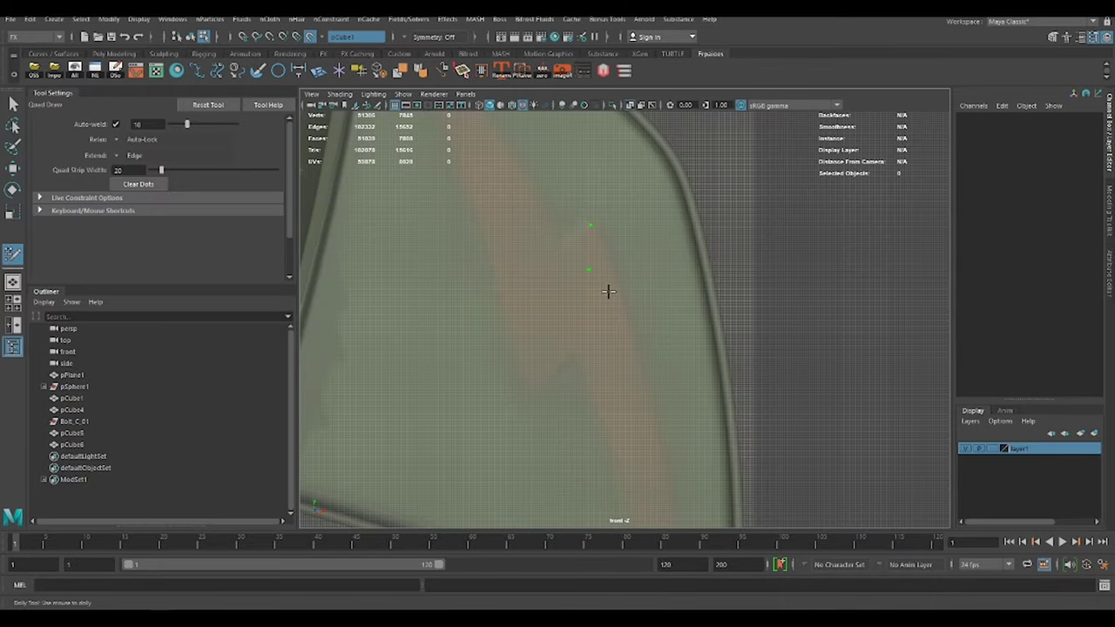
- Extend the quad strip along the bolt shape and fill the gap between pieces
mouse_move(630, 329)
mouse_down()
mouse_move(640, 270)
mouse_move(685, 340)
mouse_move(679, 402)
mouse_up()
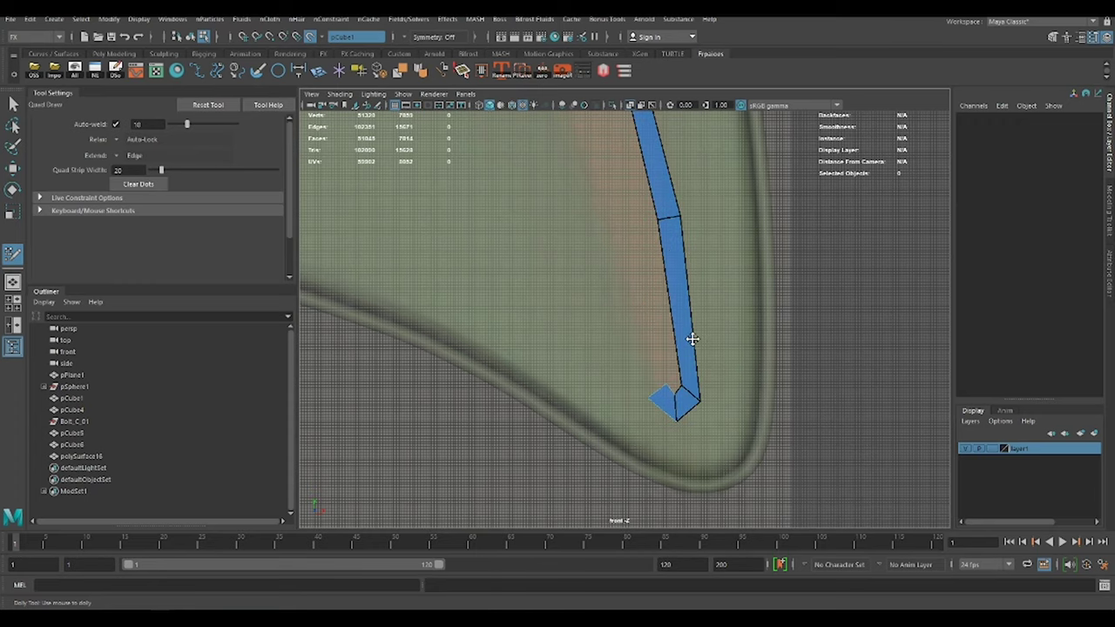
alt+middle_drag(626, 223, 795, 325)
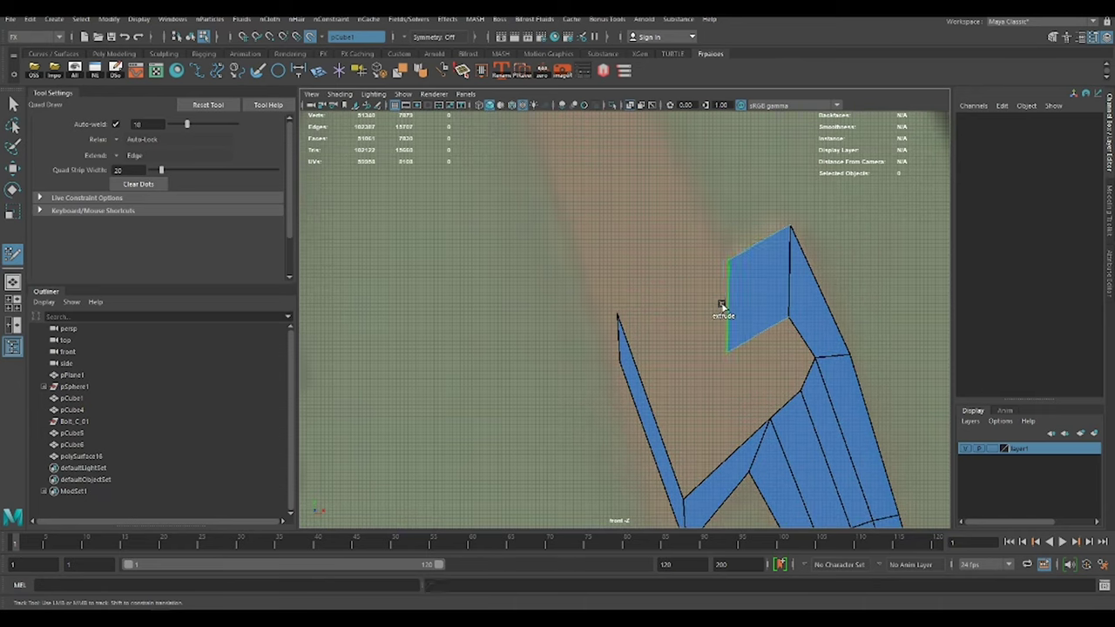
drag(722, 306, 671, 209)
shift+click(662, 349)
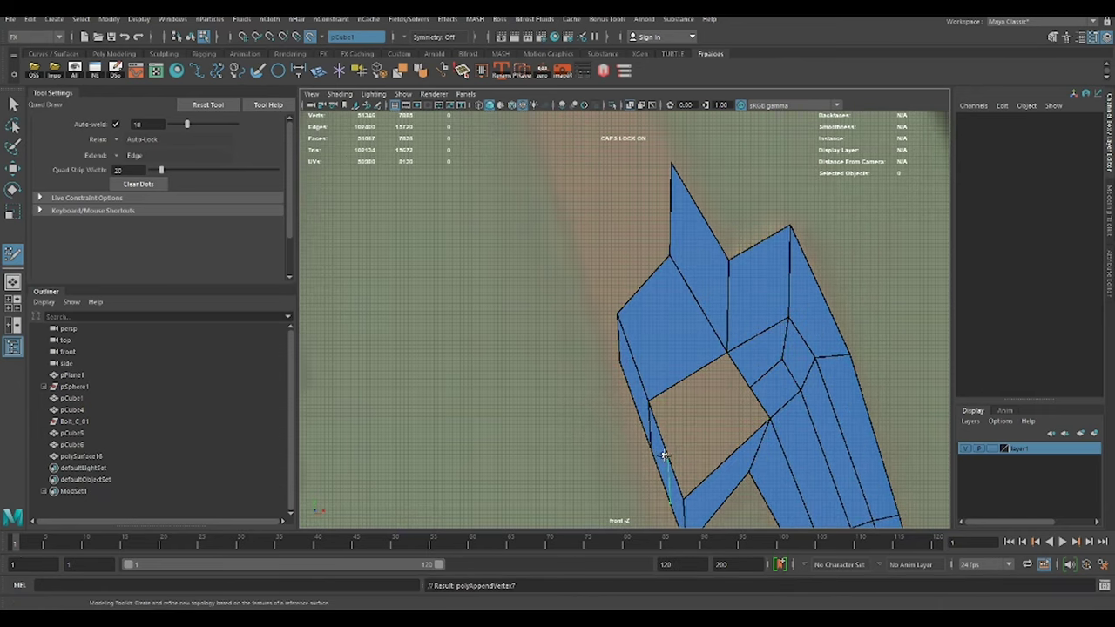
- Zoom and pan around the bolt strip to inspect the mesh hole and tip
alt+right_drag(709, 398, 711, 339)
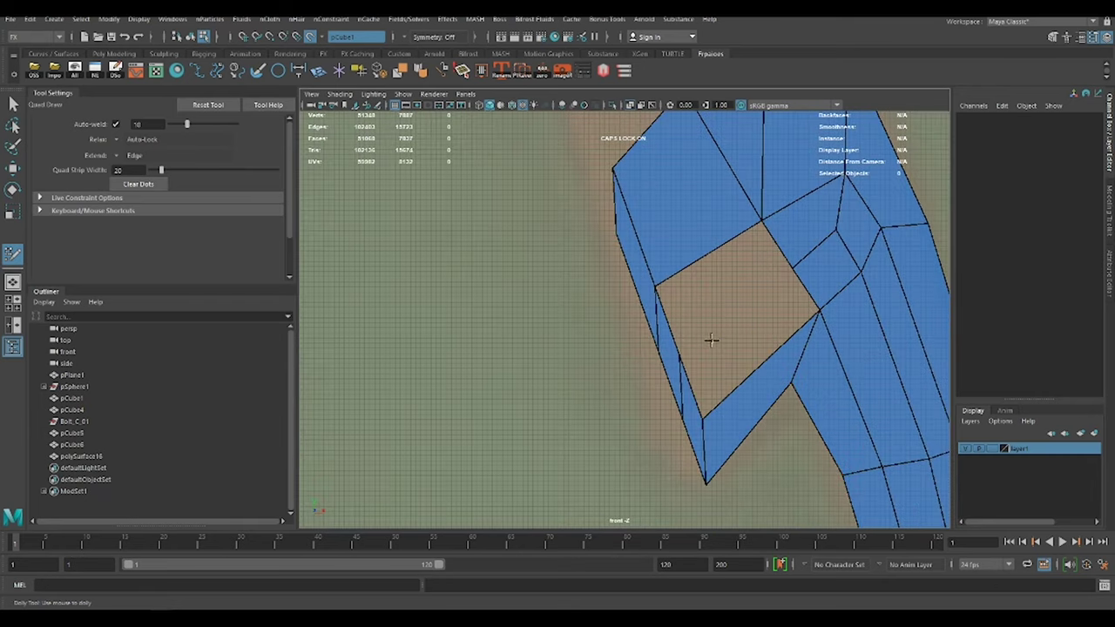
scroll(784, 315, down, 2)
alt+middle_drag(827, 313, 710, 316)
scroll(709, 316, down, 3)
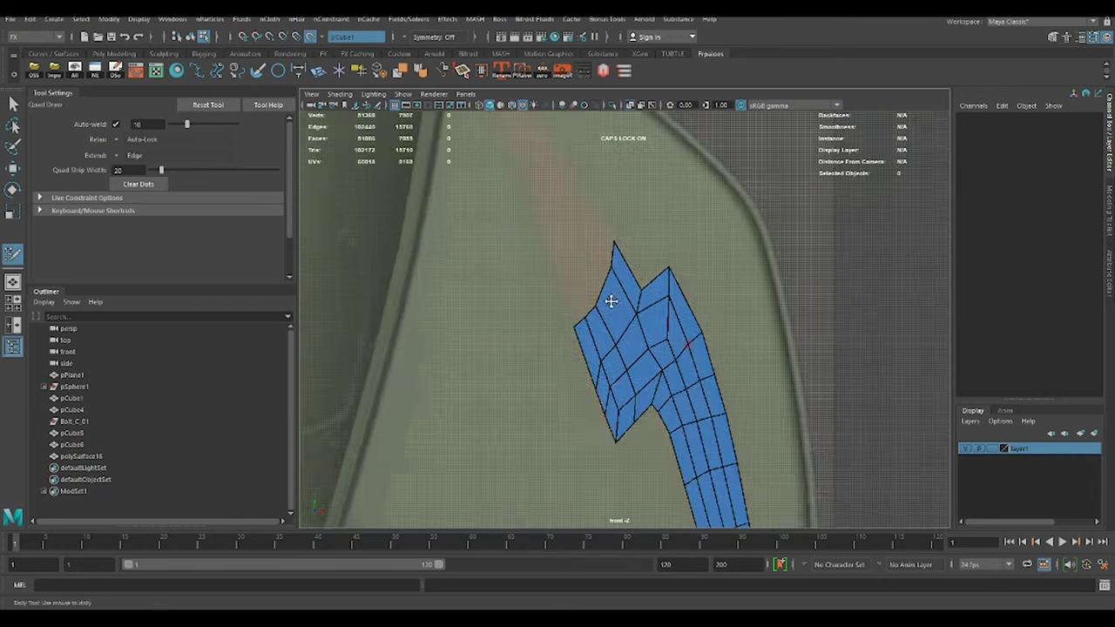
alt+middle_drag(610, 299, 673, 324)
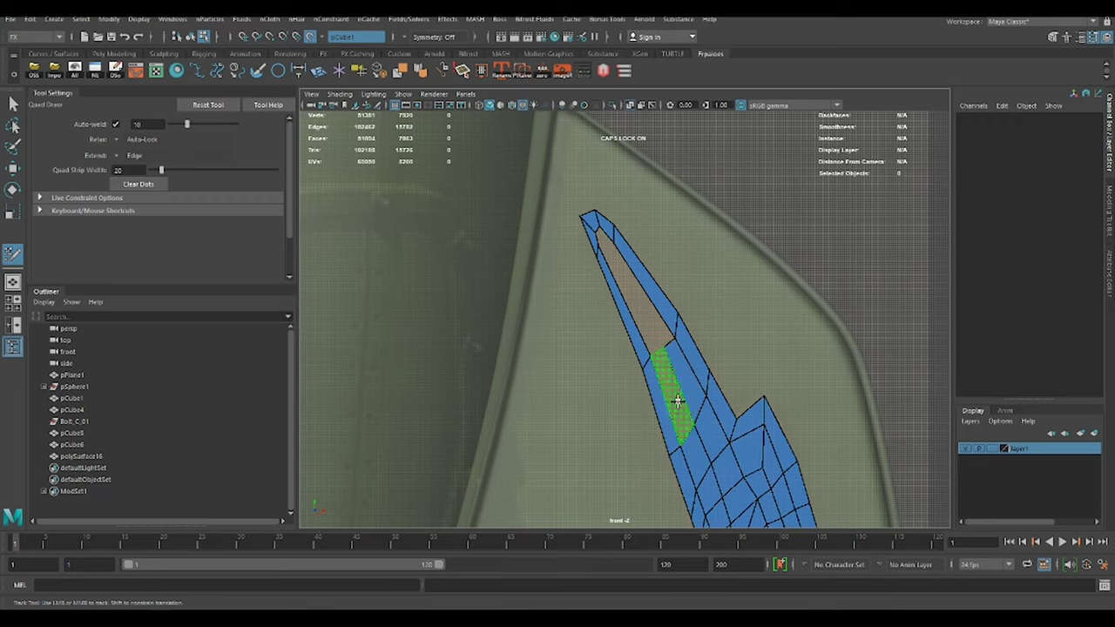
scroll(727, 370, up, 3)
mouse_move(603, 232)
alt+middle_down()
mouse_move(728, 370)
mouse_move(712, 335)
alt+middle_up()
scroll(698, 362, up, 2)
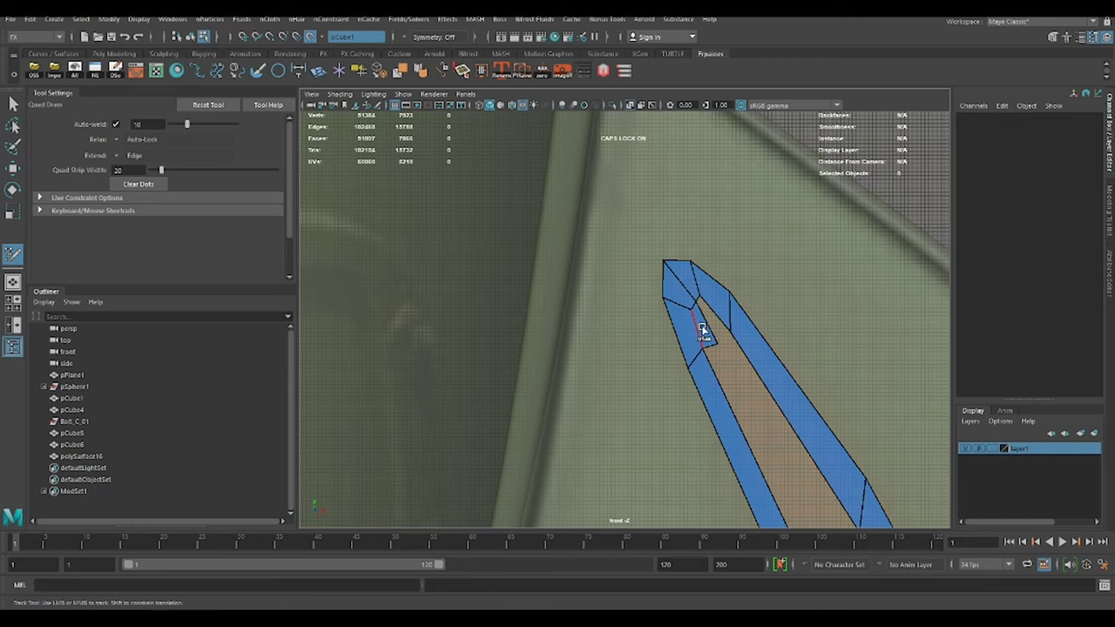
scroll(731, 388, up, 2)
mouse_move(732, 388)
alt+middle_down()
mouse_move(710, 319)
mouse_move(683, 393)
alt+middle_up()
scroll(677, 294, up, 2)
scroll(628, 271, down, 3)
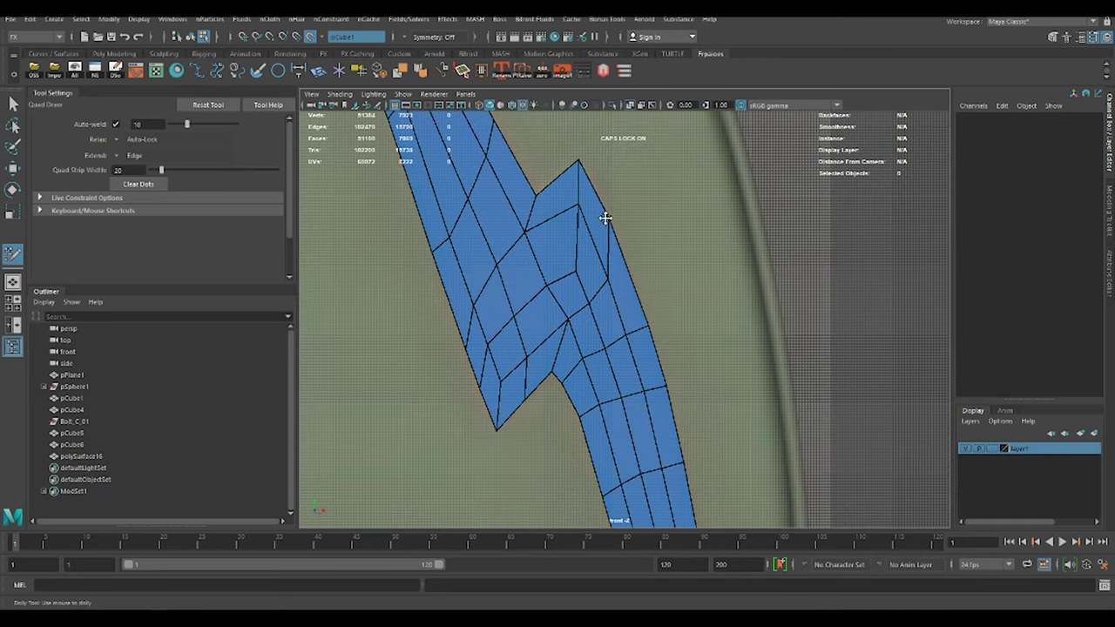
scroll(606, 218, down, 3)
scroll(557, 357, up, 2)
mouse_move(557, 356)
alt+middle_down()
mouse_move(628, 177)
mouse_move(692, 328)
alt+middle_up()
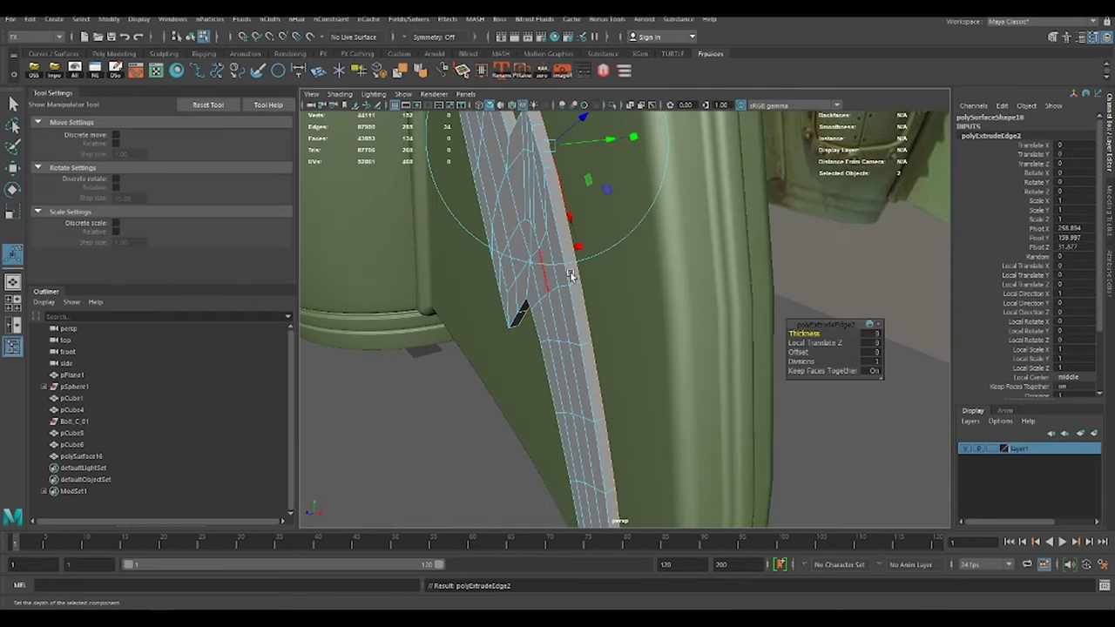
- Widen the extruded bolt strip, duplicate it for other fins, and group the three bolts
key(w)
drag(488, 266, 523, 258)
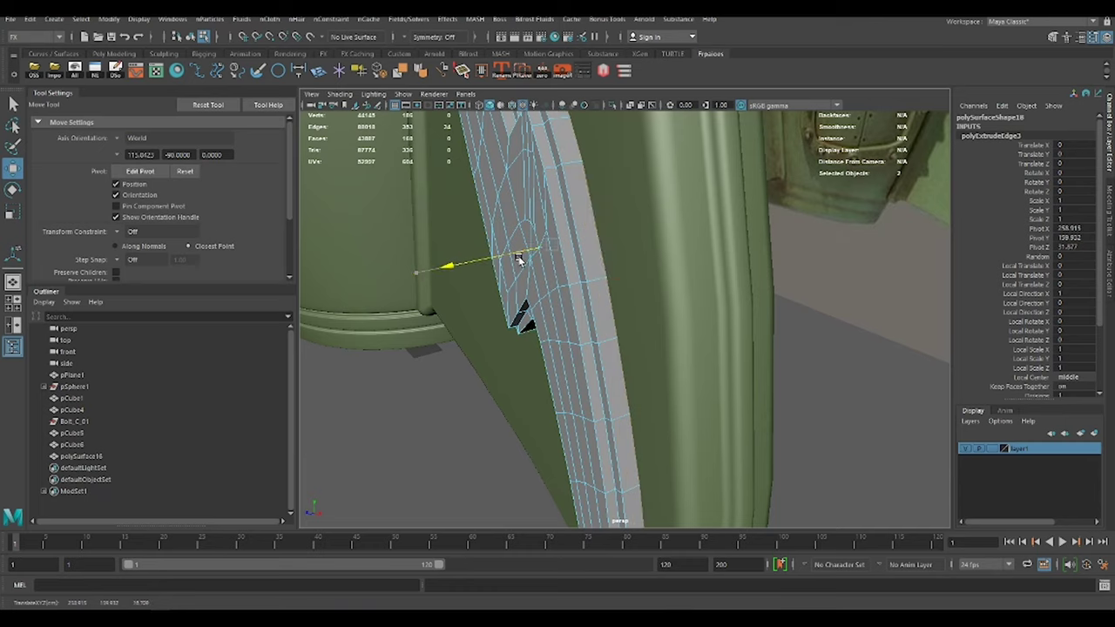
key(F8)
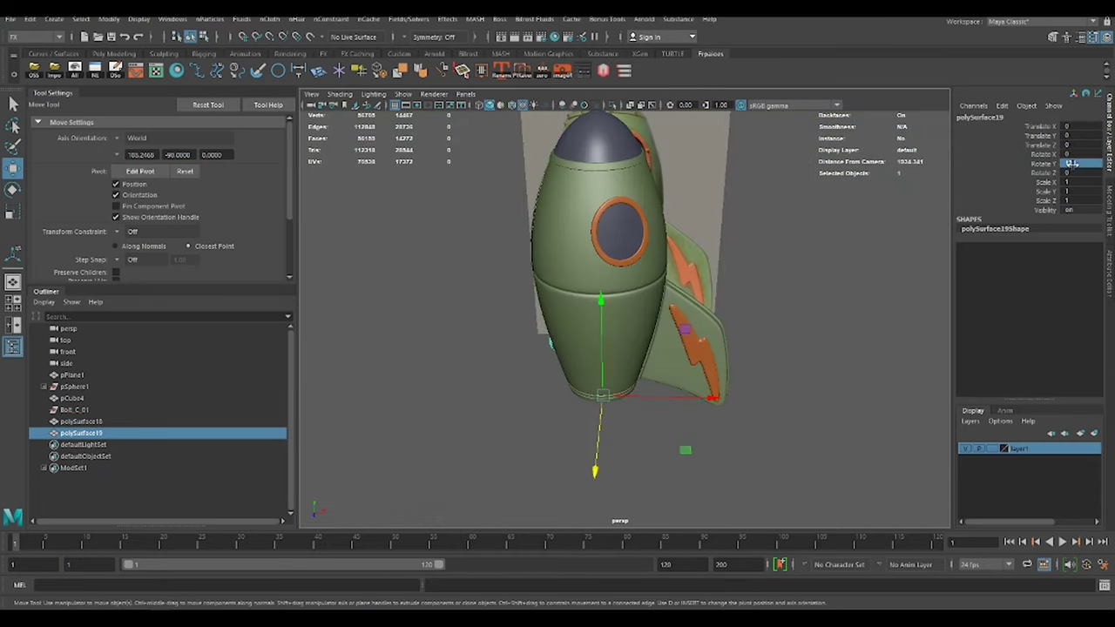
key(ctrl+d)
mouse_move(746, 287)
alt+mouse_down()
mouse_move(703, 334)
mouse_move(626, 309)
alt+mouse_up()
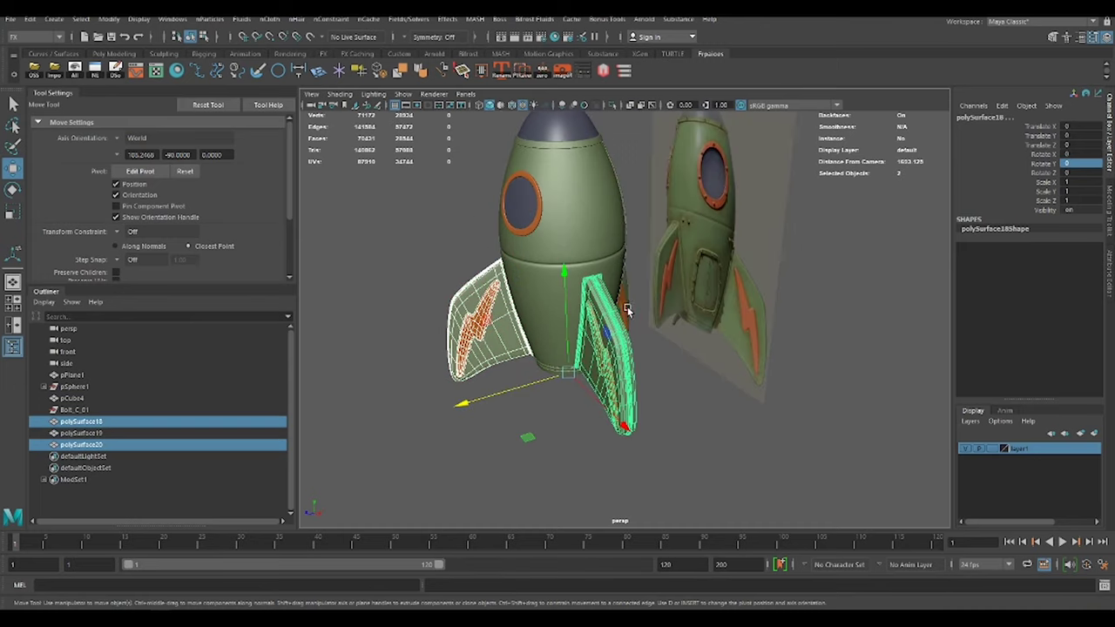
key(ctrl+g)
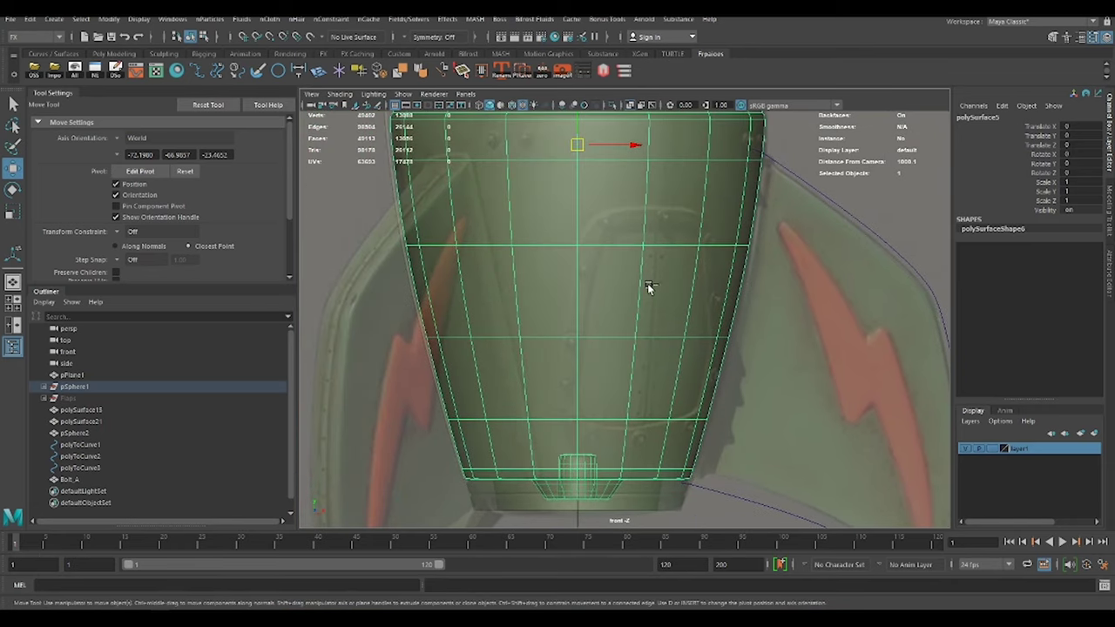
- Smooth the body mesh and extrude the chosen body faces with an offset of 17.8
shift+right_drag(647, 290, 622, 304)
right_drag(652, 261, 625, 295)
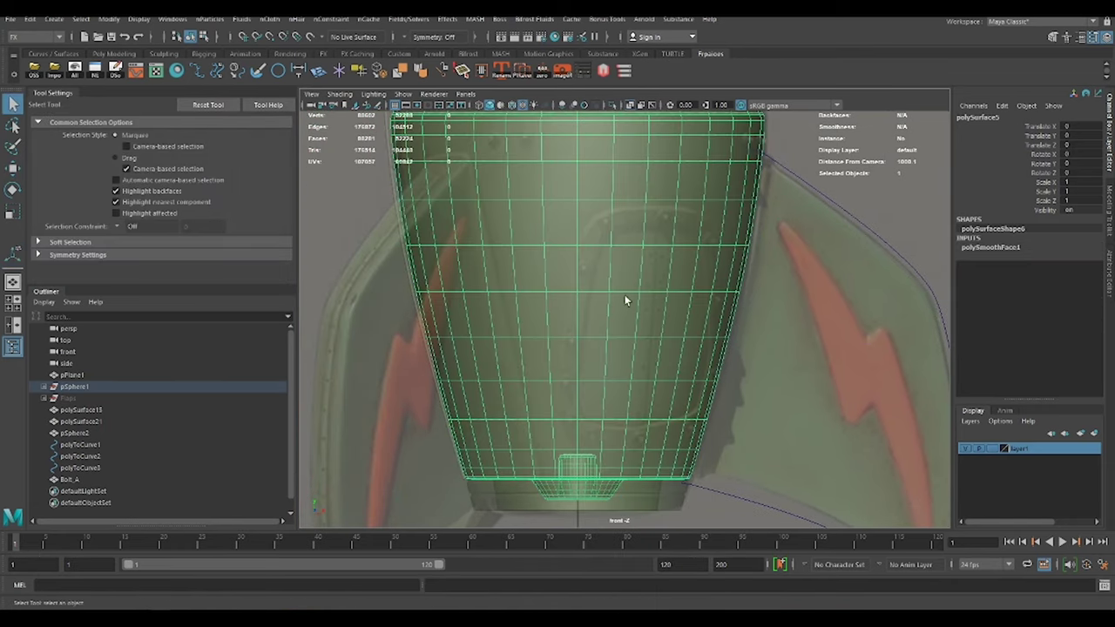
click(700, 213)
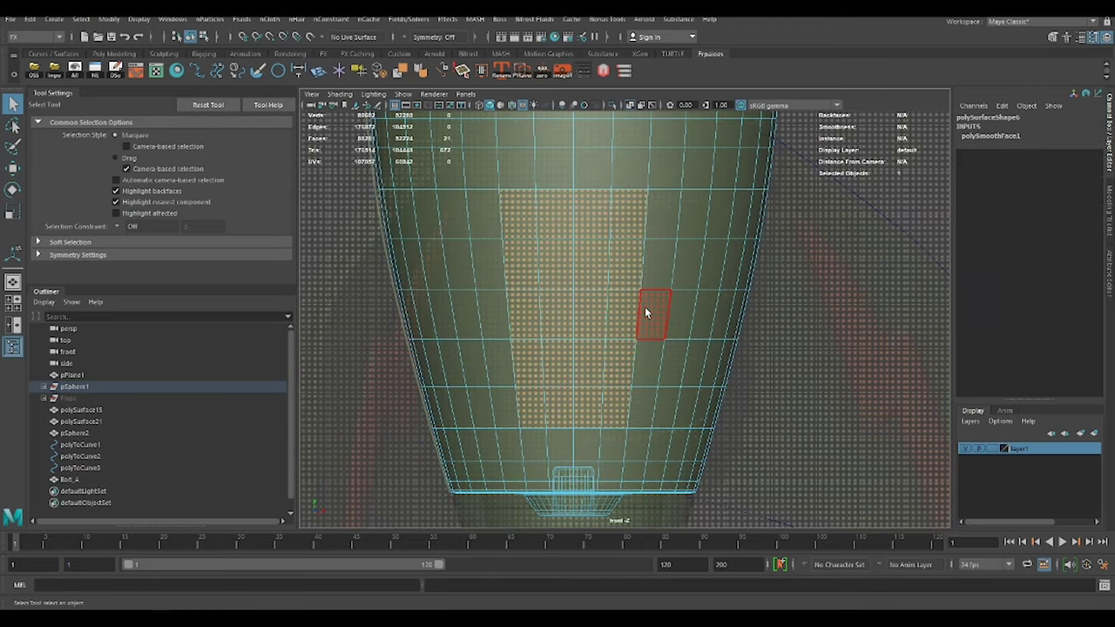
mouse_move(645, 308)
alt+mouse_down()
mouse_move(616, 278)
mouse_move(592, 301)
mouse_move(613, 314)
alt+mouse_up()
key(ctrl+e)
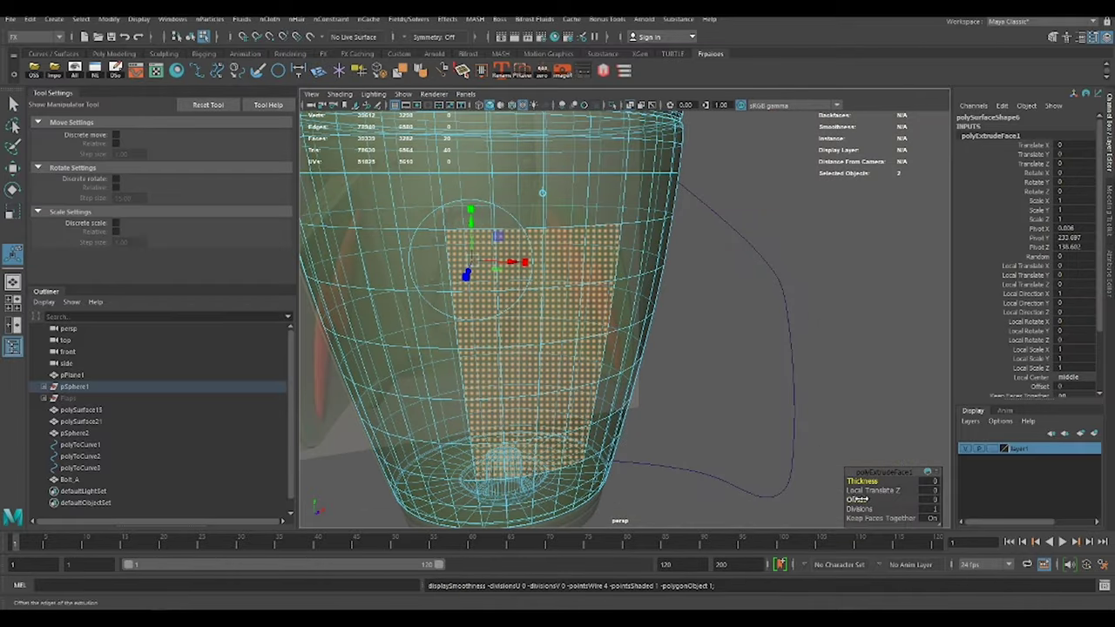
mouse_move(858, 500)
mouse_down()
mouse_move(965, 490)
mouse_move(595, 302)
mouse_up()
- Isolate the body mesh and extract the inset face ring as a separate piece
key(q)
key(F8)
key(ctrl+1)
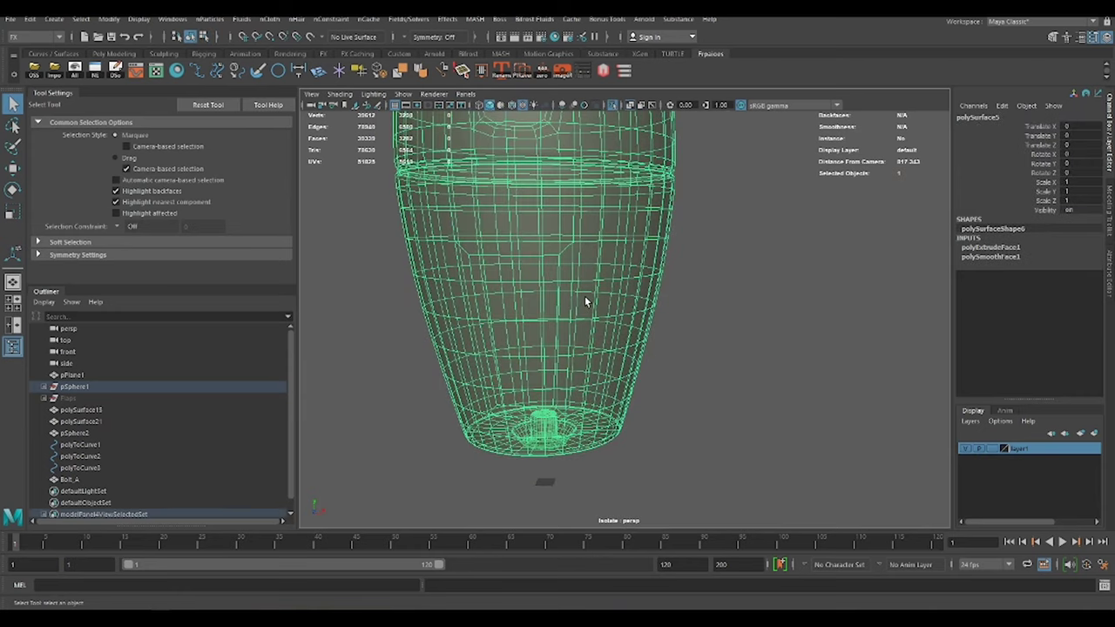
scroll(556, 279, up, 5)
key(F11)
shift+right_drag(513, 283, 786, 299)
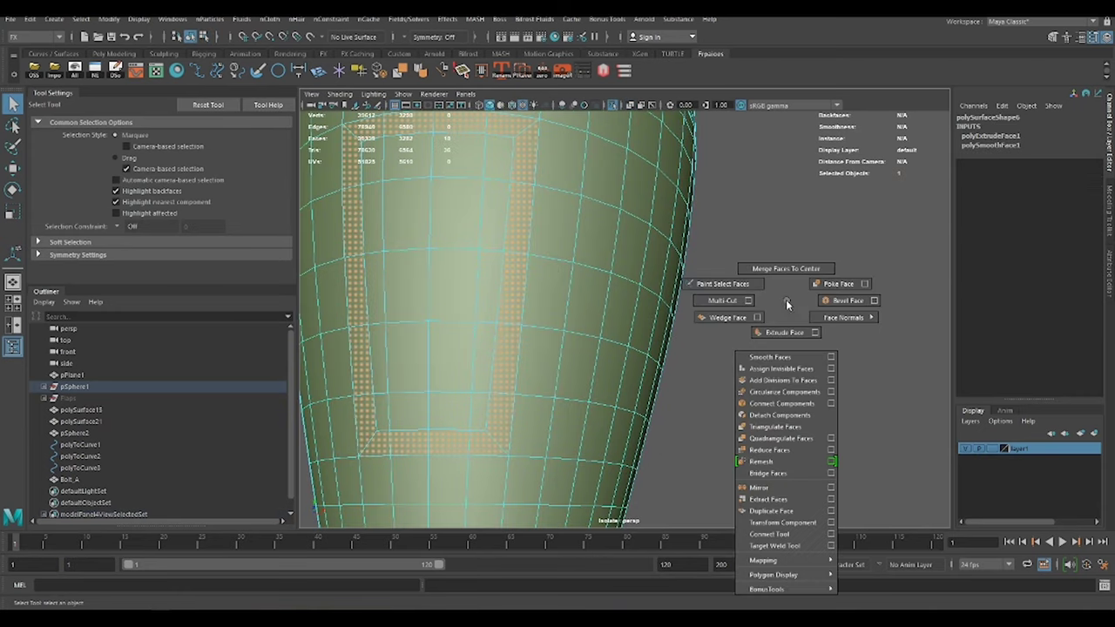
- Show the whole rocket again and create a lattice around the extracted hatch ring
key(ctrl+1)
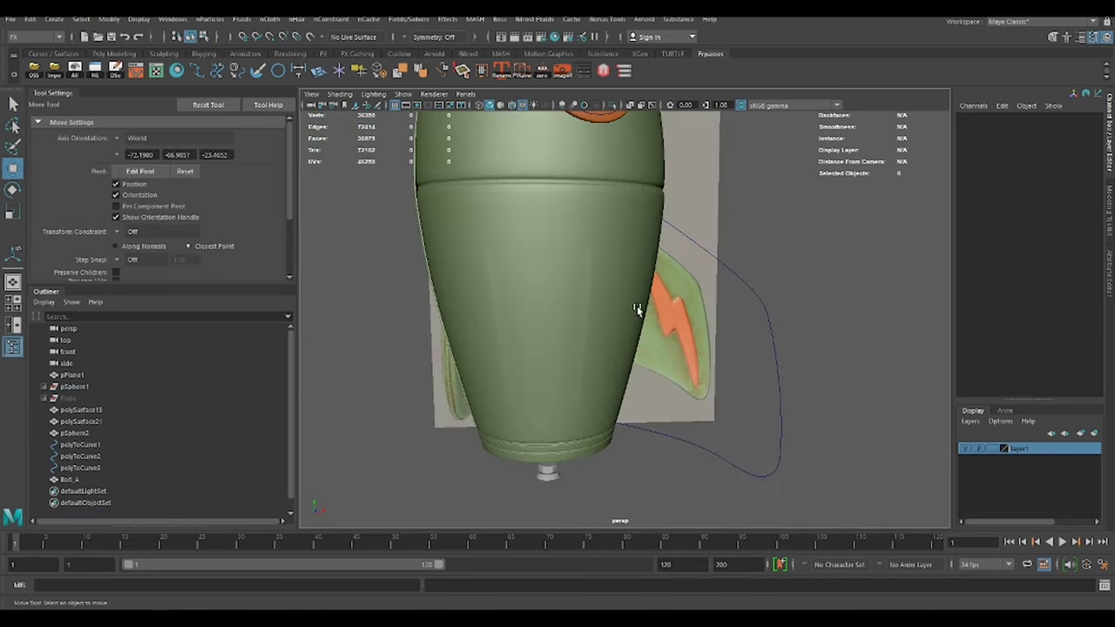
click(605, 299)
key(w)
mouse_move(605, 299)
alt+mouse_down()
mouse_move(635, 331)
mouse_move(660, 291)
mouse_move(630, 324)
mouse_move(560, 287)
mouse_move(488, 296)
mouse_move(468, 327)
alt+mouse_up()
click(570, 373)
click(687, 376)
key(f)
- Raise the hatch lattice's T Divisions from 2 to 4
click(537, 333)
key(r)
mouse_move(542, 336)
alt+mouse_down()
mouse_move(584, 335)
mouse_move(601, 361)
mouse_move(575, 261)
mouse_move(610, 378)
mouse_move(662, 410)
alt+mouse_up()
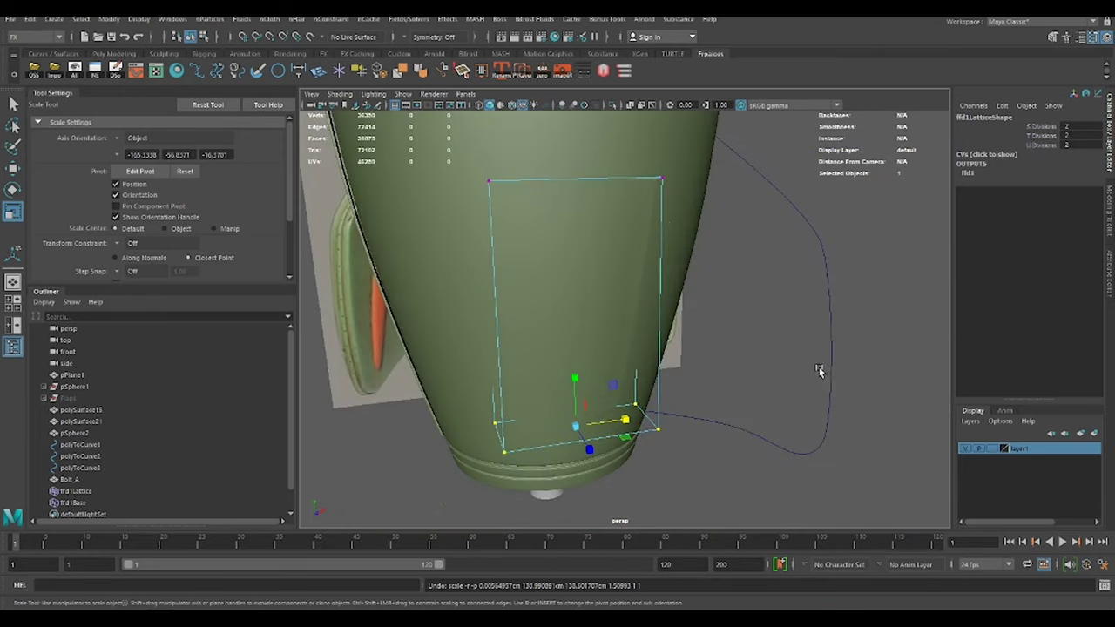
click(684, 448)
click(660, 339)
click(1050, 247)
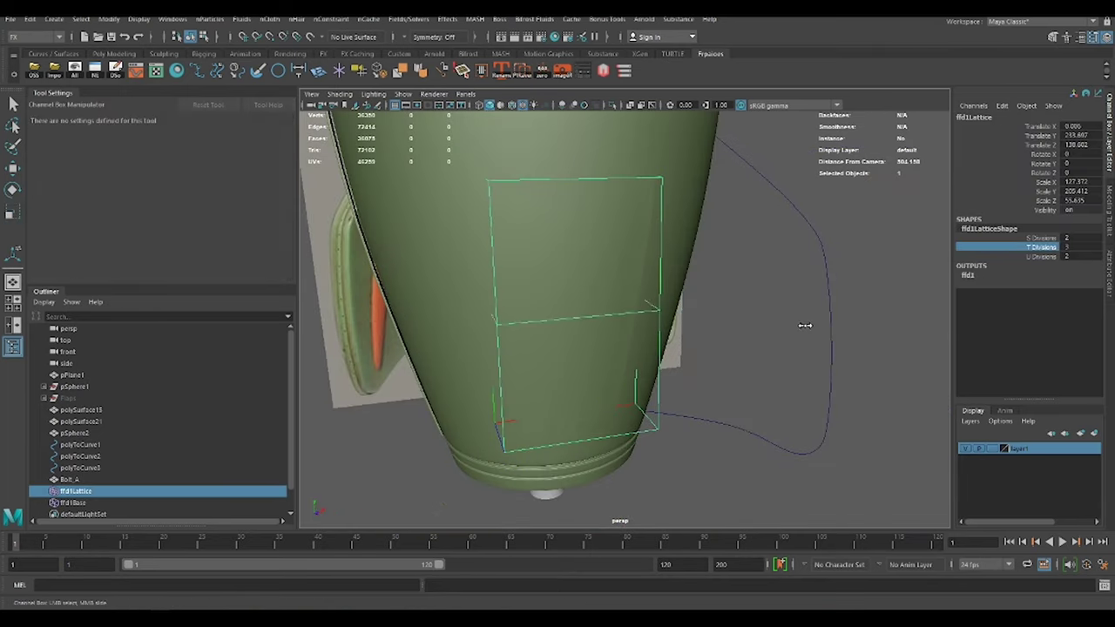
middle_drag(804, 323, 1087, 280)
mouse_move(763, 298)
alt+mouse_down()
mouse_move(663, 331)
mouse_move(575, 340)
alt+mouse_up()
right_drag(575, 339, 552, 349)
- Widen the lattice's middle row, then select the top-row and side lattice points
key(r)
key(w)
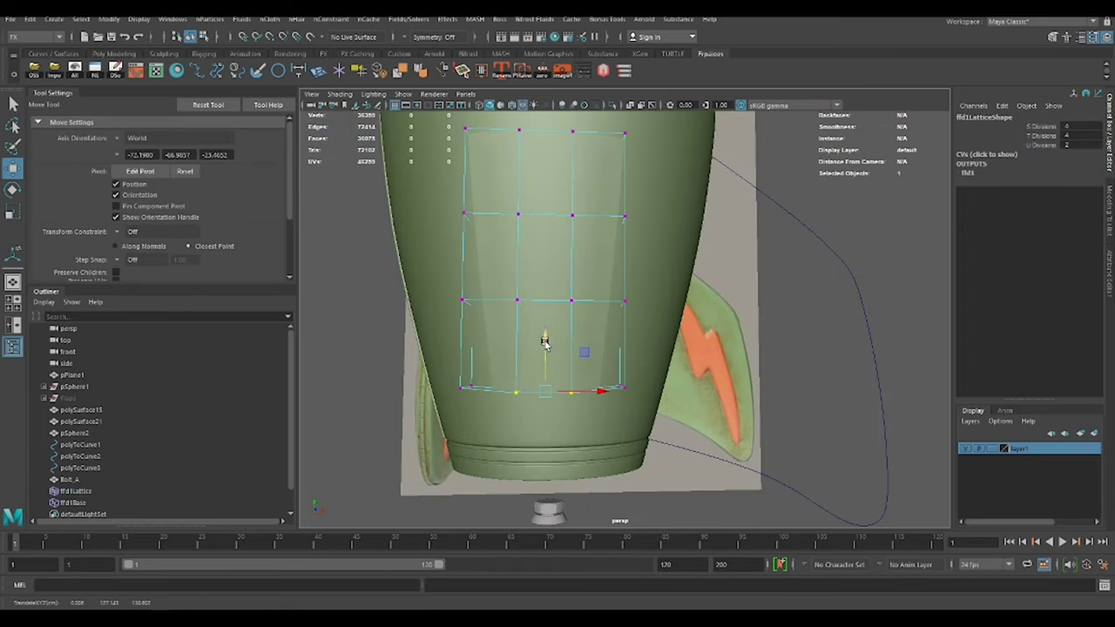
key(r)
mouse_move(605, 388)
alt+mouse_down()
mouse_move(562, 371)
mouse_move(572, 406)
mouse_move(577, 398)
mouse_move(513, 373)
mouse_move(567, 386)
mouse_move(525, 351)
alt+mouse_up()
key(w)
key(r)
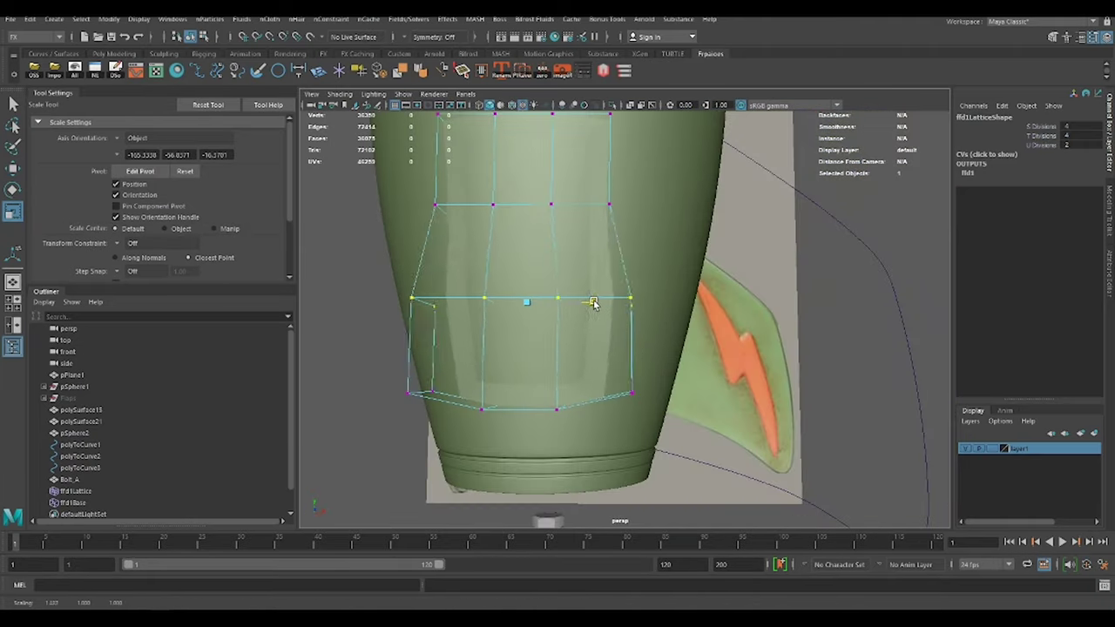
mouse_move(593, 301)
alt+mouse_down()
mouse_move(559, 309)
mouse_move(600, 286)
mouse_move(564, 311)
mouse_move(575, 305)
mouse_move(523, 305)
mouse_move(518, 291)
mouse_move(558, 305)
mouse_move(541, 296)
alt+mouse_up()
key(w)
drag(339, 131, 627, 183)
mouse_move(487, 262)
alt+mouse_down()
mouse_move(457, 215)
mouse_move(707, 342)
alt+mouse_up()
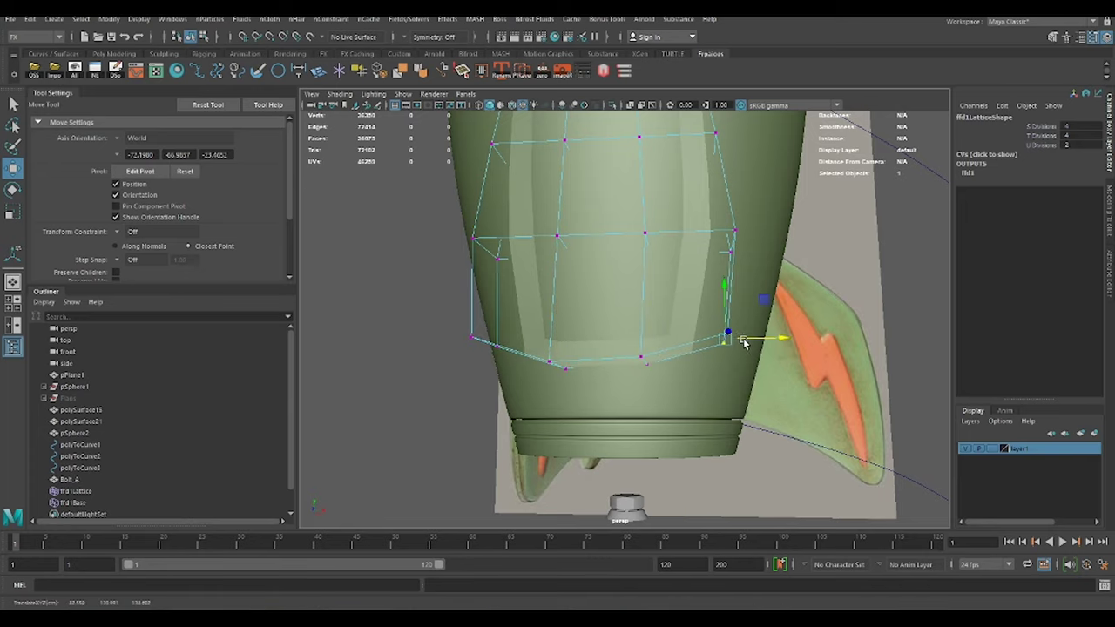
mouse_move(743, 341)
alt+mouse_down()
mouse_move(552, 371)
mouse_move(479, 335)
alt+mouse_up()
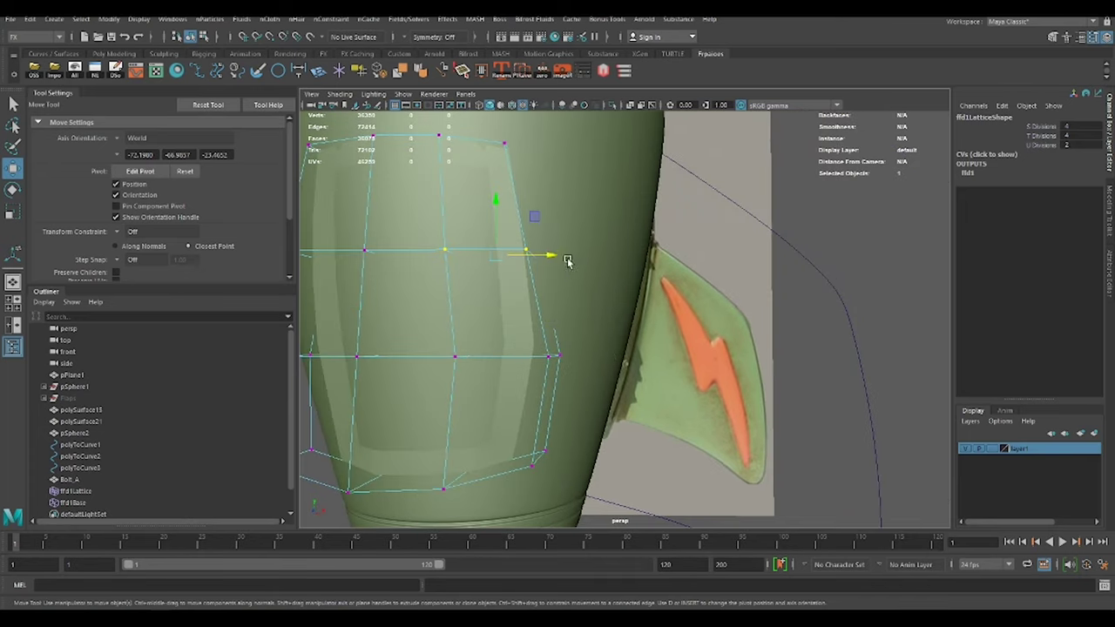
mouse_move(567, 261)
alt+mouse_down()
mouse_move(552, 311)
mouse_move(500, 368)
mouse_move(522, 262)
mouse_move(449, 275)
alt+mouse_up()
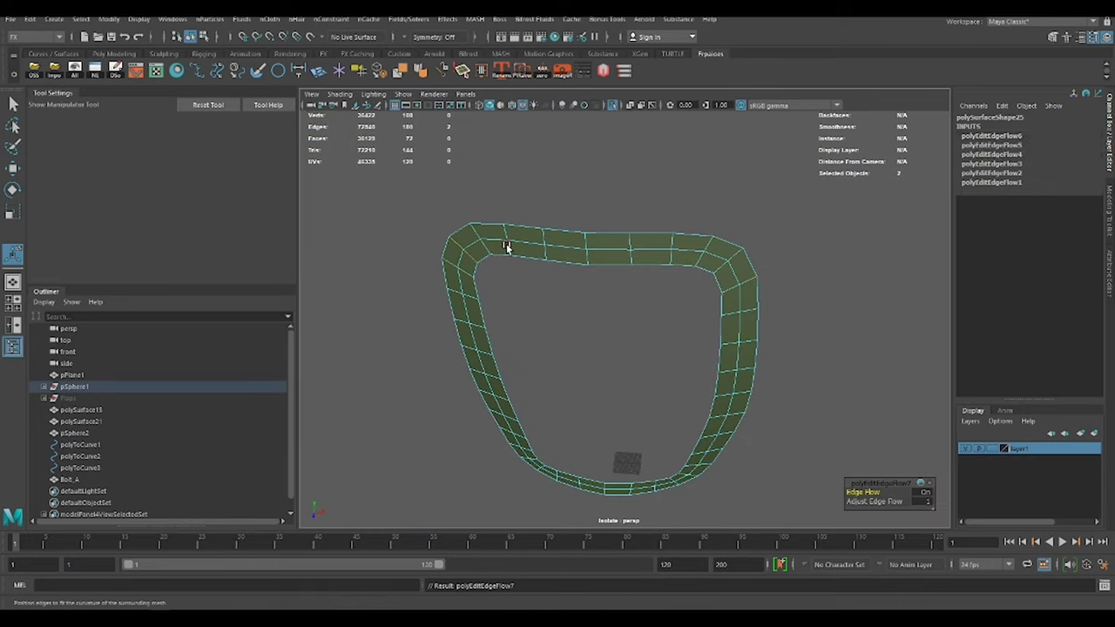
- Apply Edit Edge Flow to each edge around the hatch ring
click(581, 250)
click(659, 244)
click(748, 434)
alt+drag(747, 434, 664, 307)
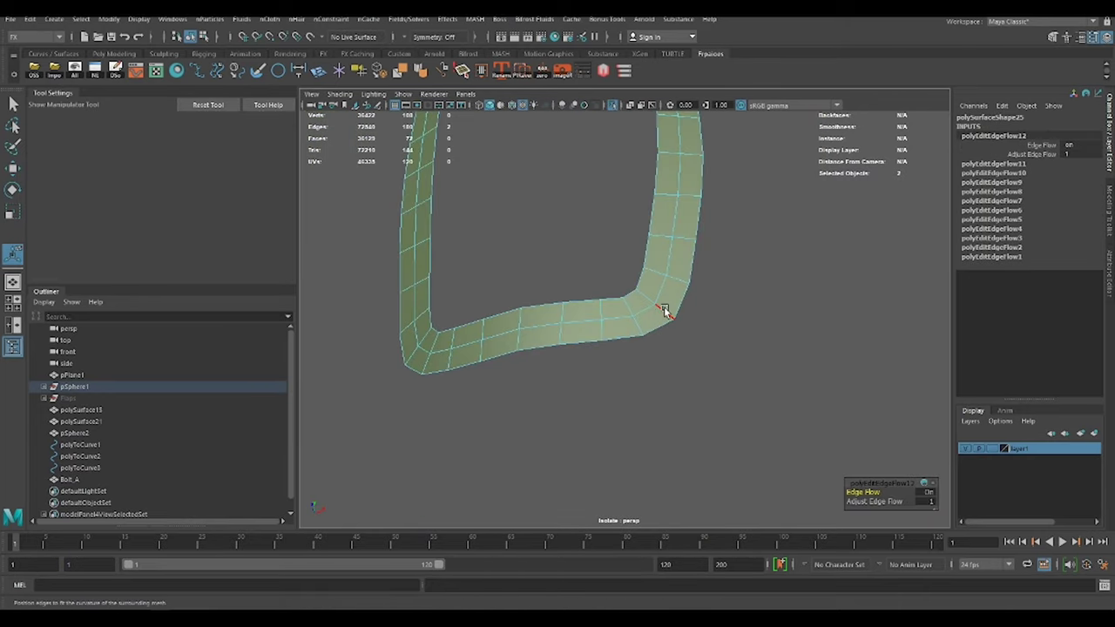
click(629, 326)
click(661, 308)
click(637, 320)
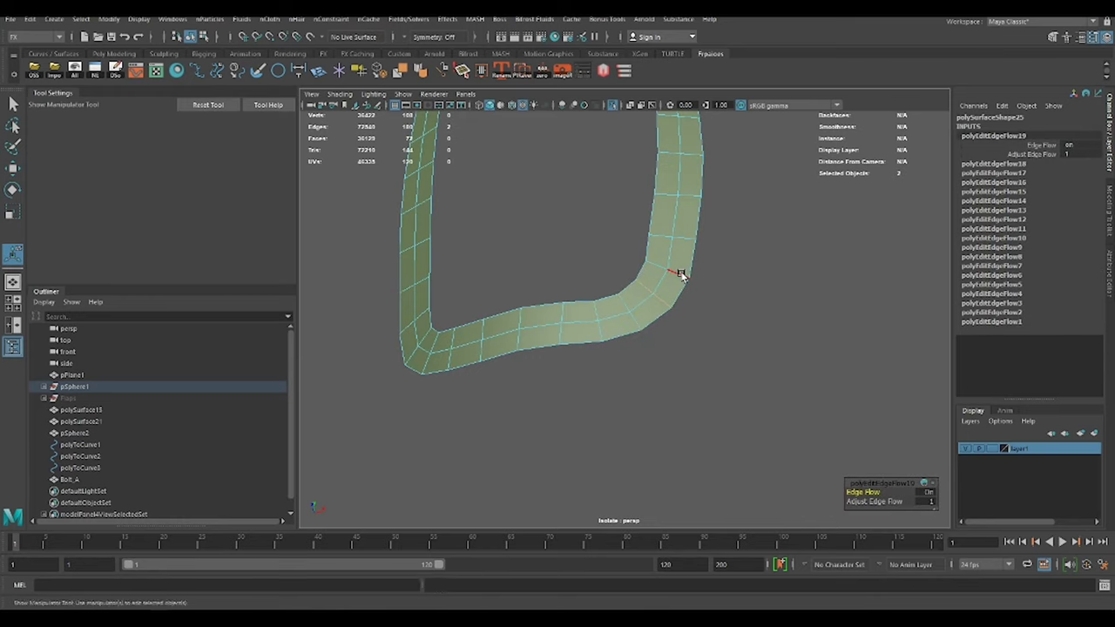
click(427, 357)
click(453, 340)
click(475, 336)
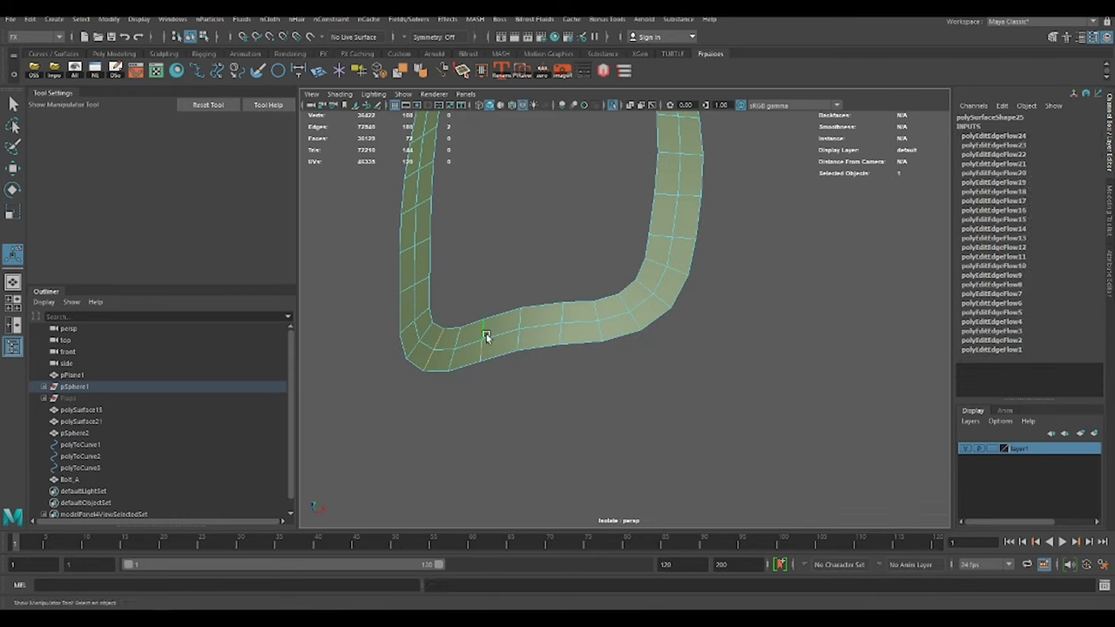
click(505, 325)
click(544, 313)
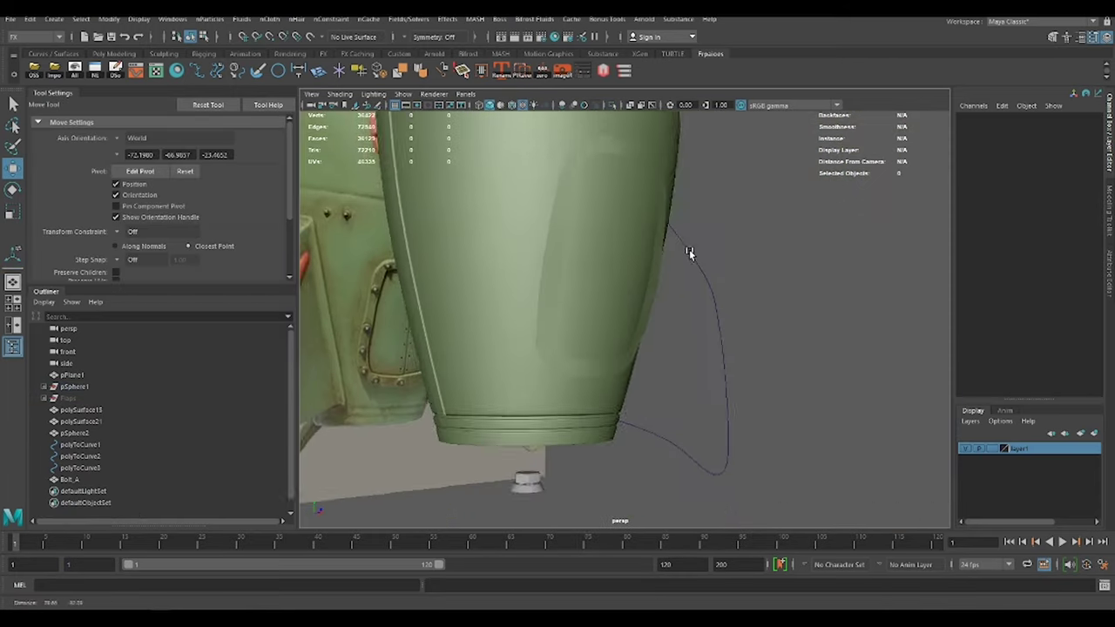
scroll(690, 249, up, 5)
- Select the hatch ring object and bevel its edges
click(689, 324)
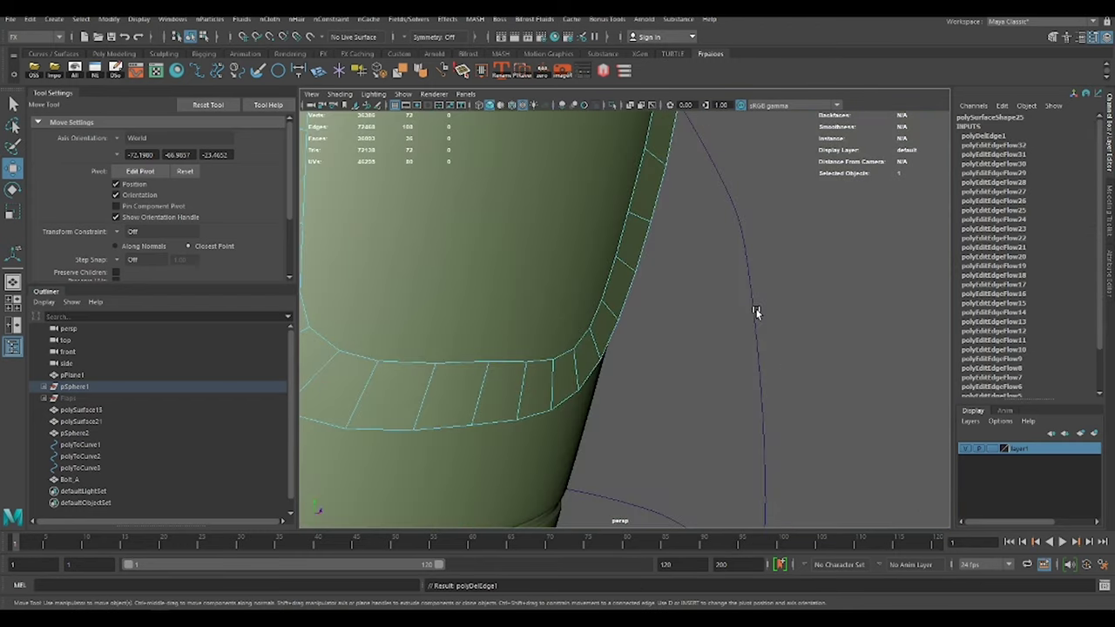
mouse_move(756, 312)
alt+mouse_down()
mouse_move(672, 410)
mouse_move(448, 406)
alt+mouse_up()
mouse_move(671, 222)
right_down()
mouse_move(686, 220)
mouse_move(702, 374)
right_up()
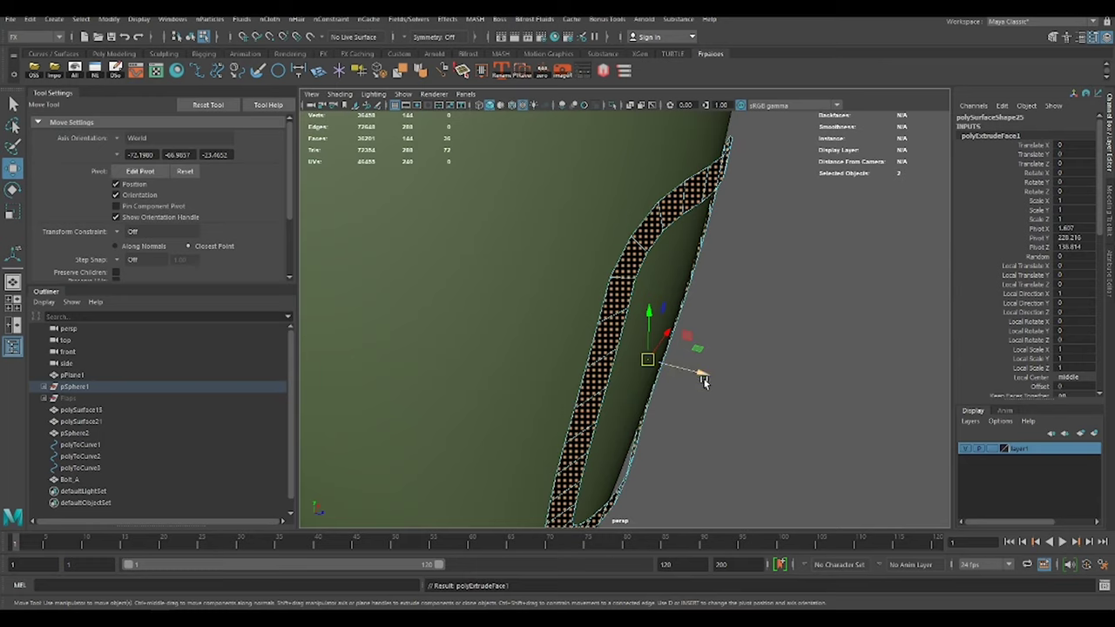
alt+drag(702, 374, 687, 369)
right_drag(630, 277, 714, 231)
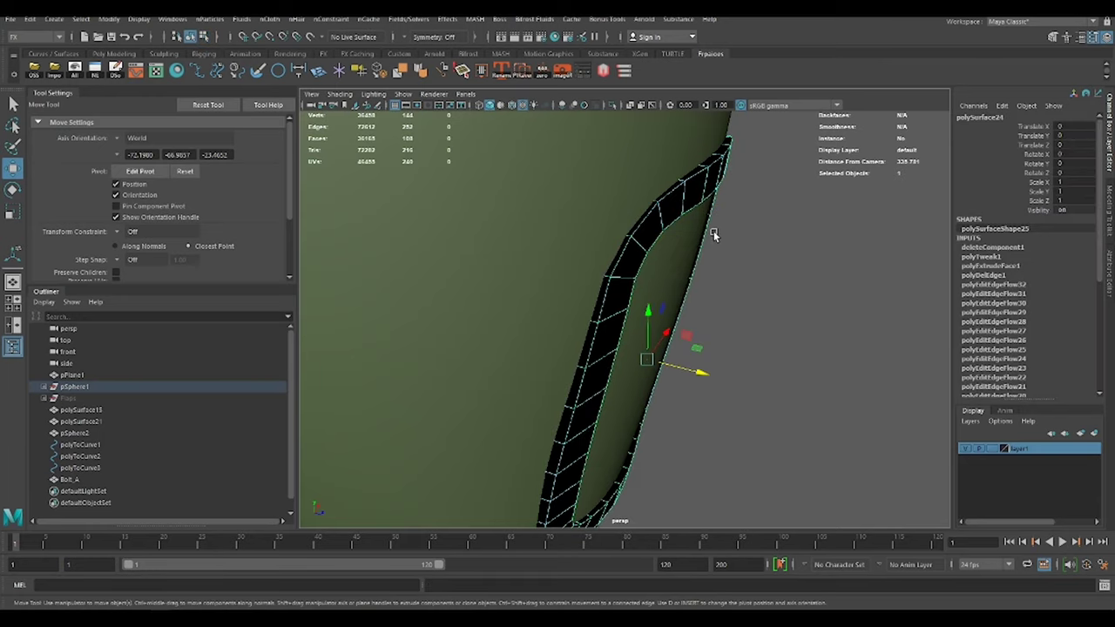
mouse_move(714, 231)
alt+mouse_down()
mouse_move(774, 308)
mouse_move(586, 224)
alt+mouse_up()
shift+right_drag(585, 224, 667, 386)
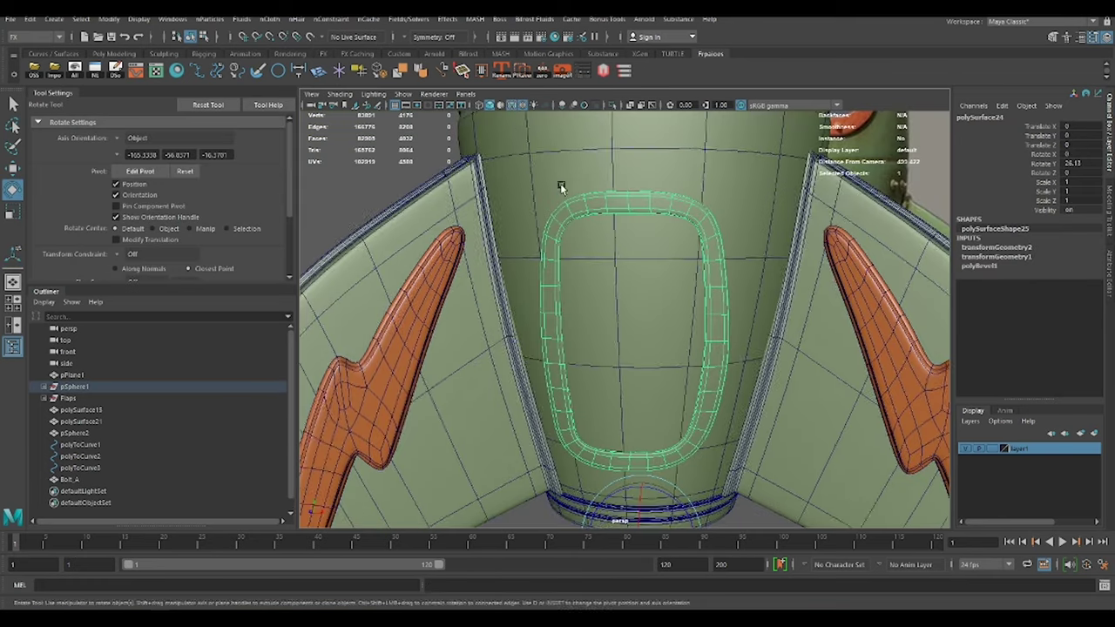
- Orbit around the window opening and try smoothing the rocket body, then undo the smoothing
drag(652, 456, 658, 457)
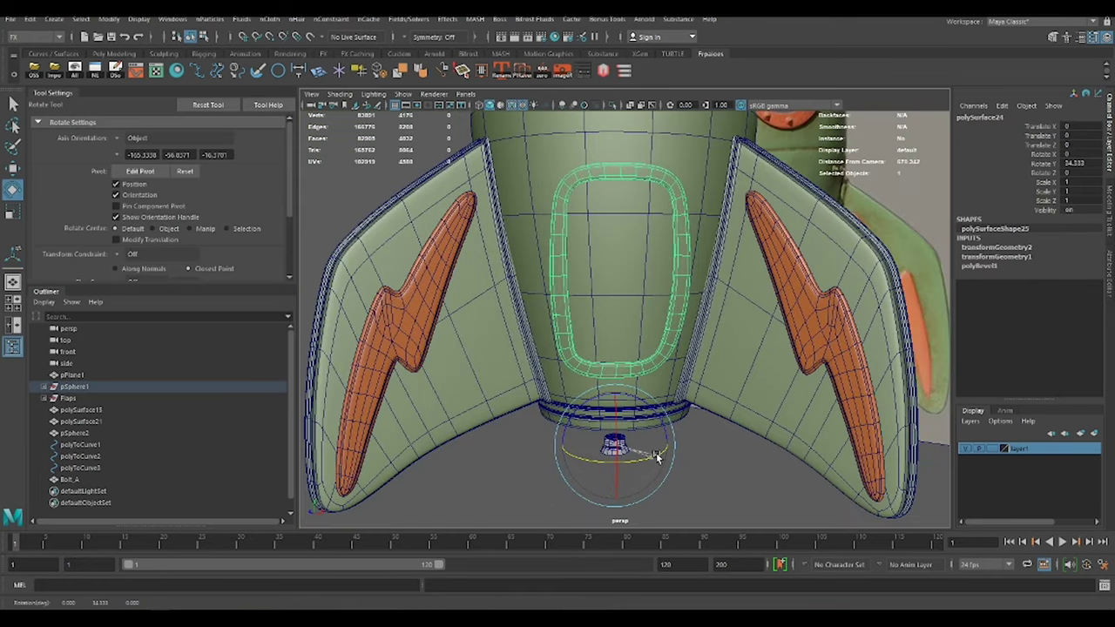
click(644, 281)
alt+right_drag(645, 281, 726, 391)
scroll(654, 339, up, 2)
alt+drag(655, 339, 685, 304)
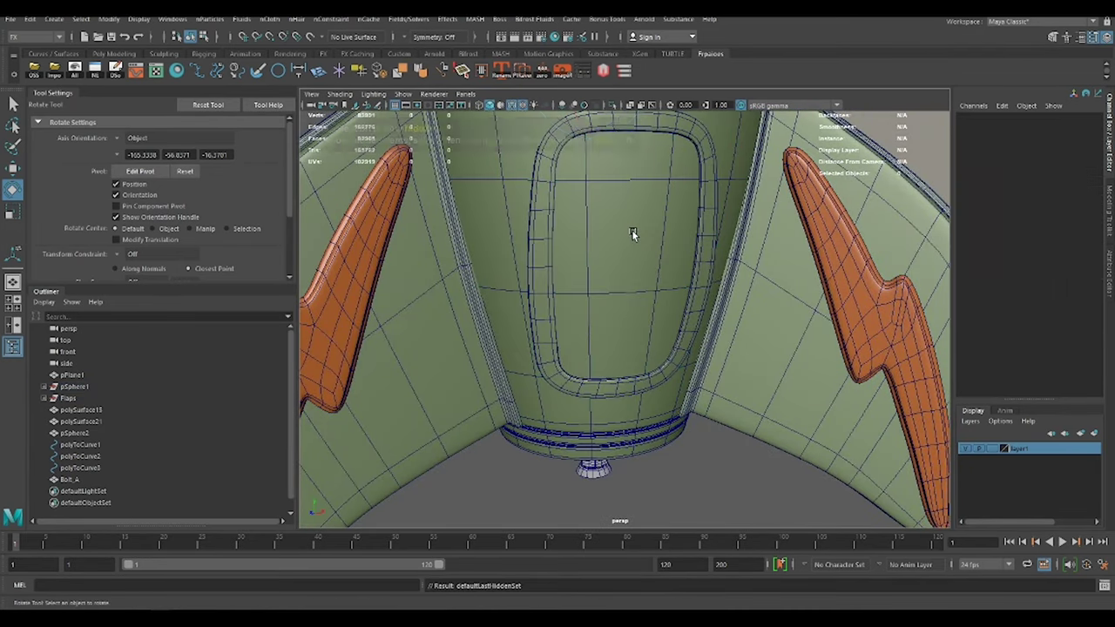
shift+right_drag(633, 232, 613, 199)
key(ctrl+z)
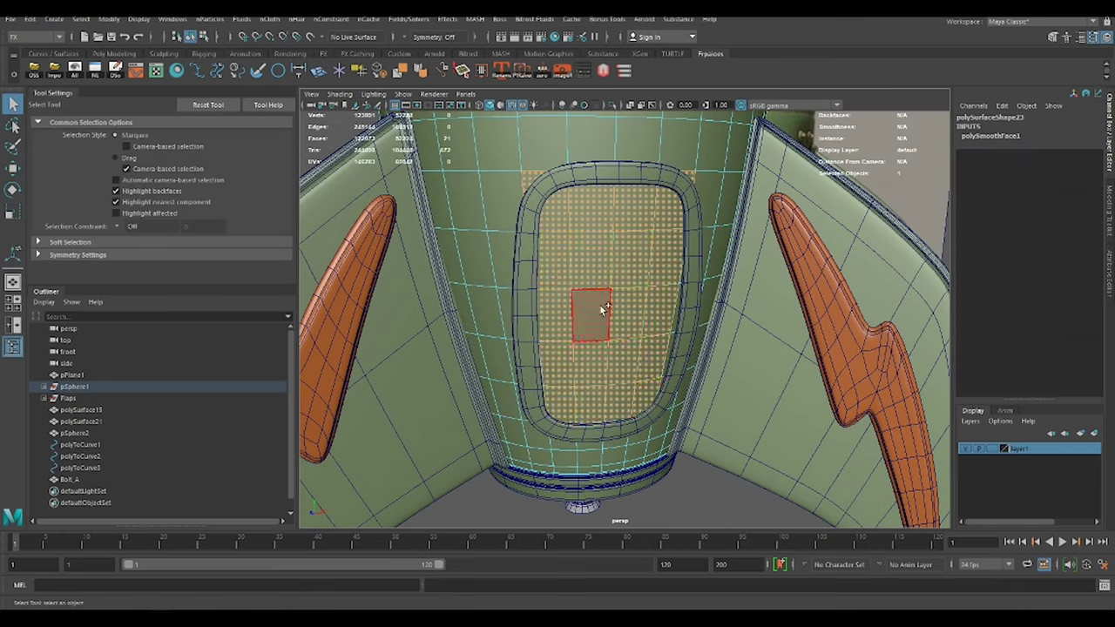
- Extract the faces inside the window and slide their right half along X
shift+right_drag(626, 291, 622, 473)
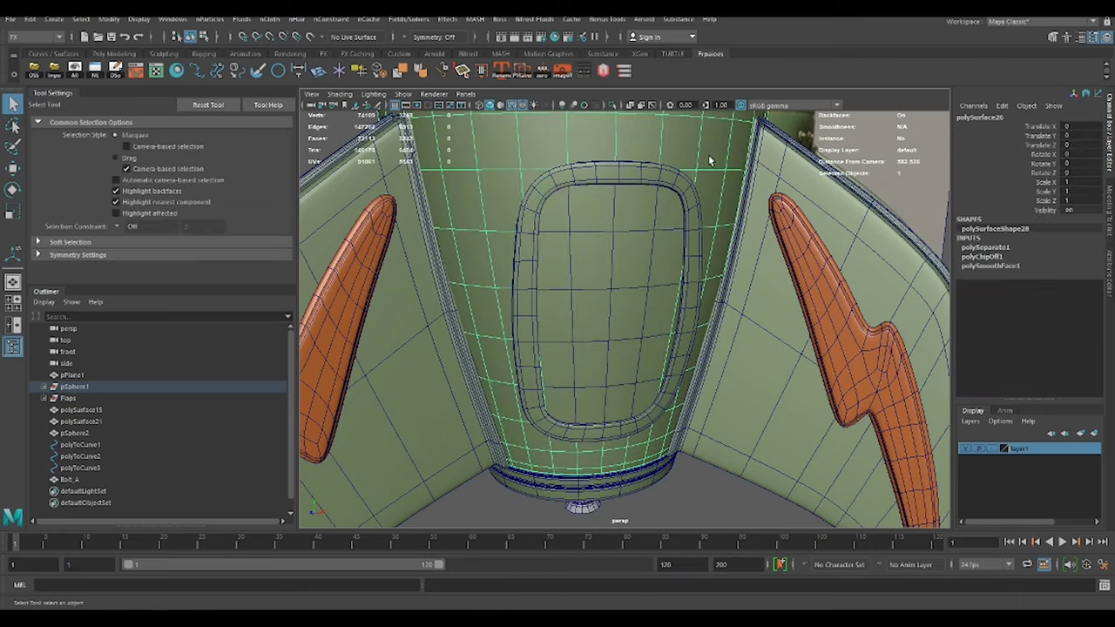
click(621, 324)
alt+drag(639, 310, 619, 298)
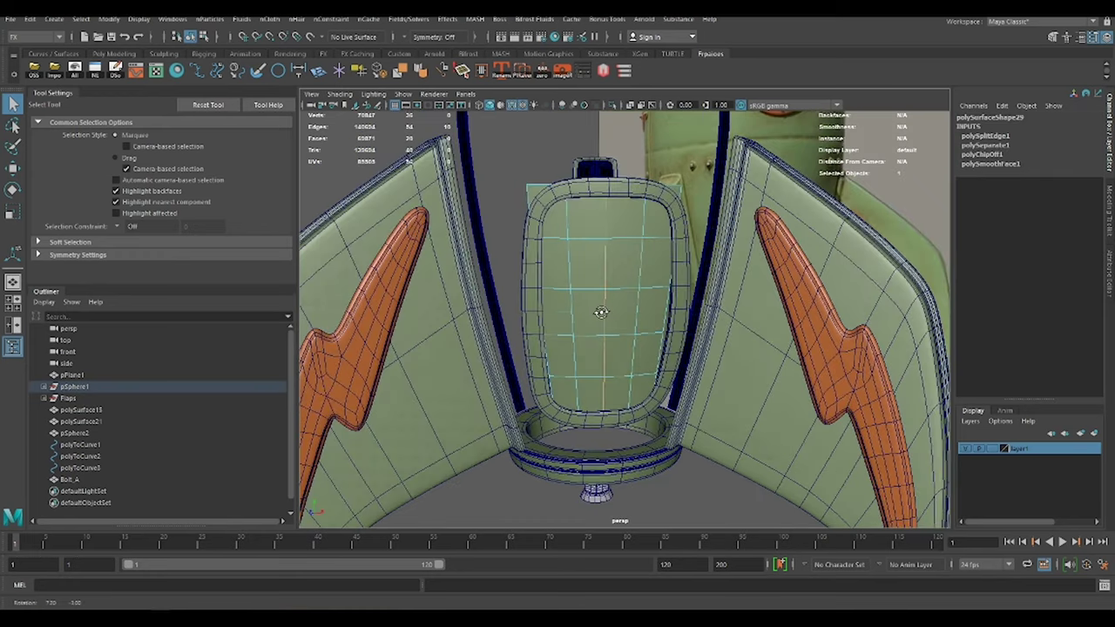
click(619, 298)
key(w)
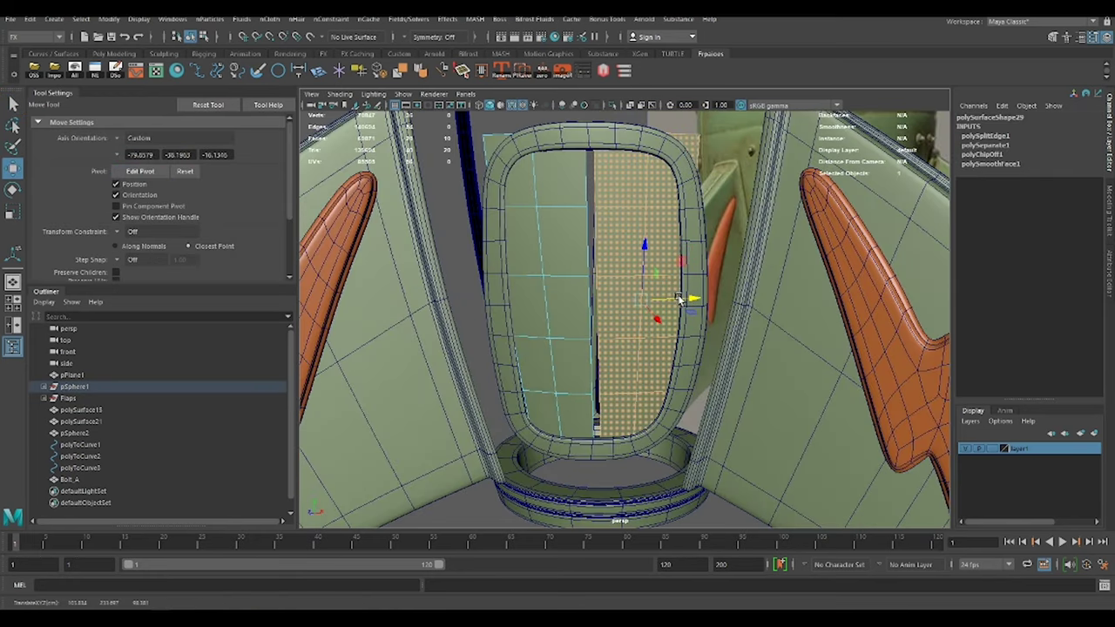
drag(676, 299, 684, 299)
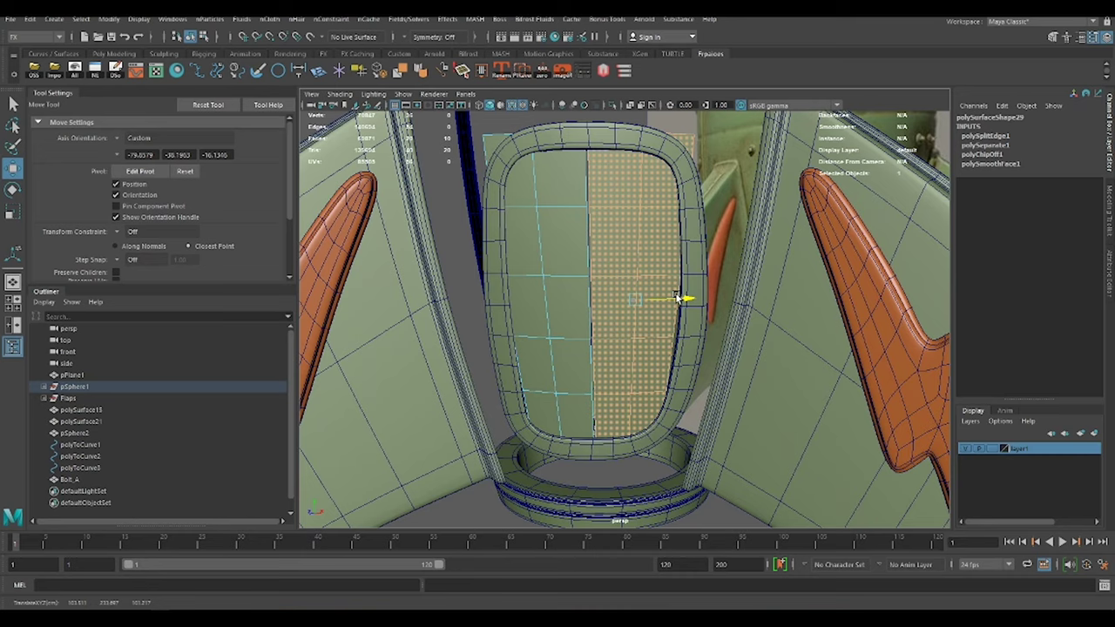
- Snap the panel's pivot to a vertex near the window frame, then view the panel's corner up close
right_drag(679, 297, 652, 228)
click(678, 307)
key(d)
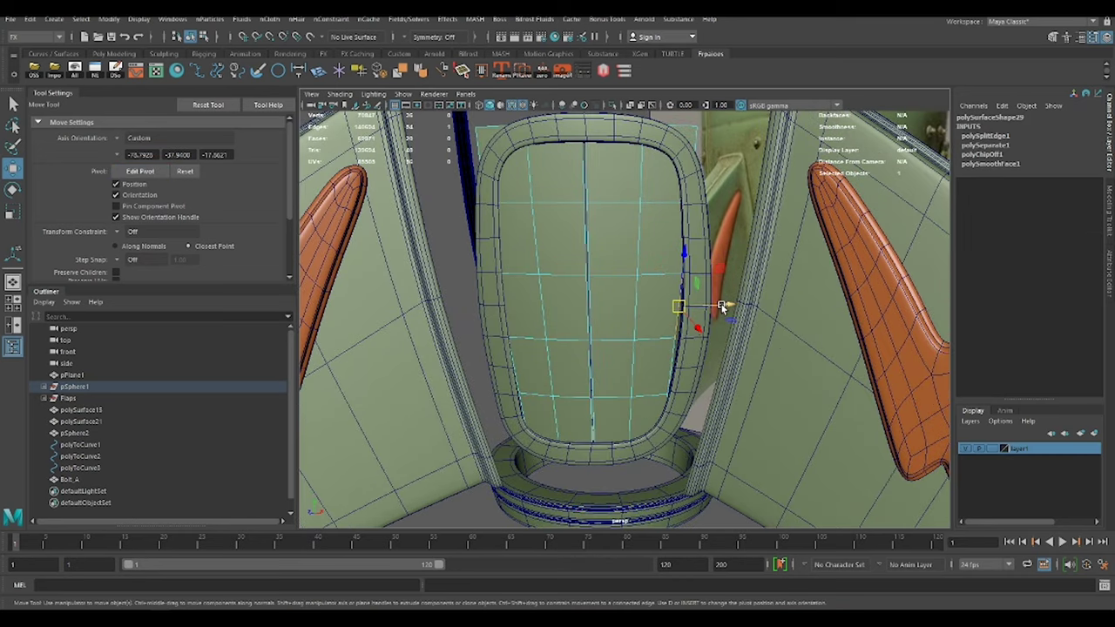
scroll(665, 390, up, 5)
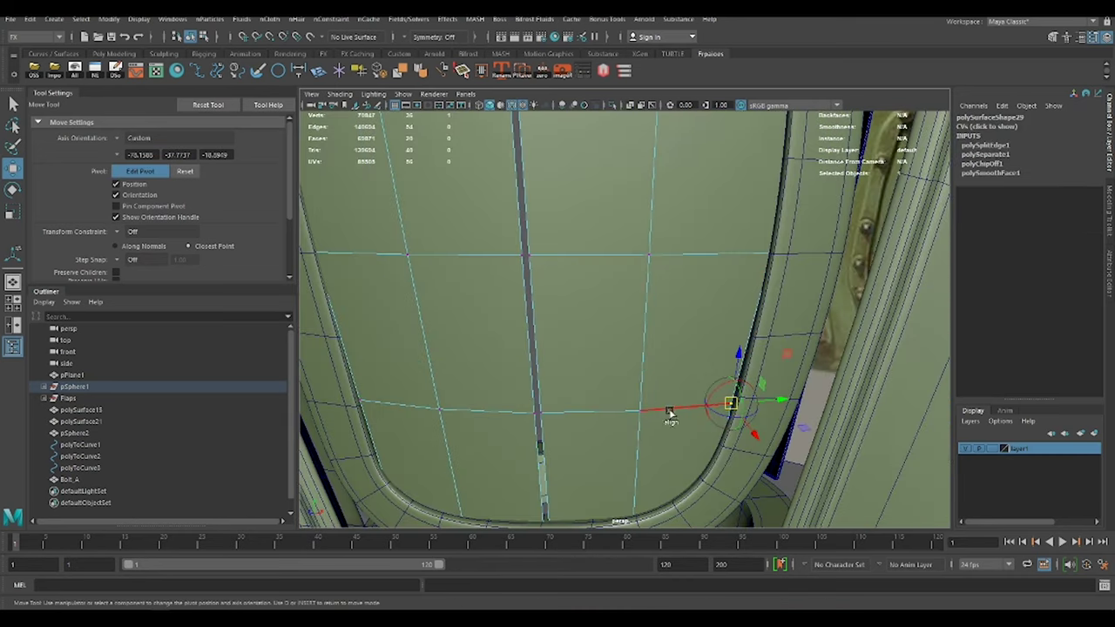
alt+right_drag(652, 350, 626, 408)
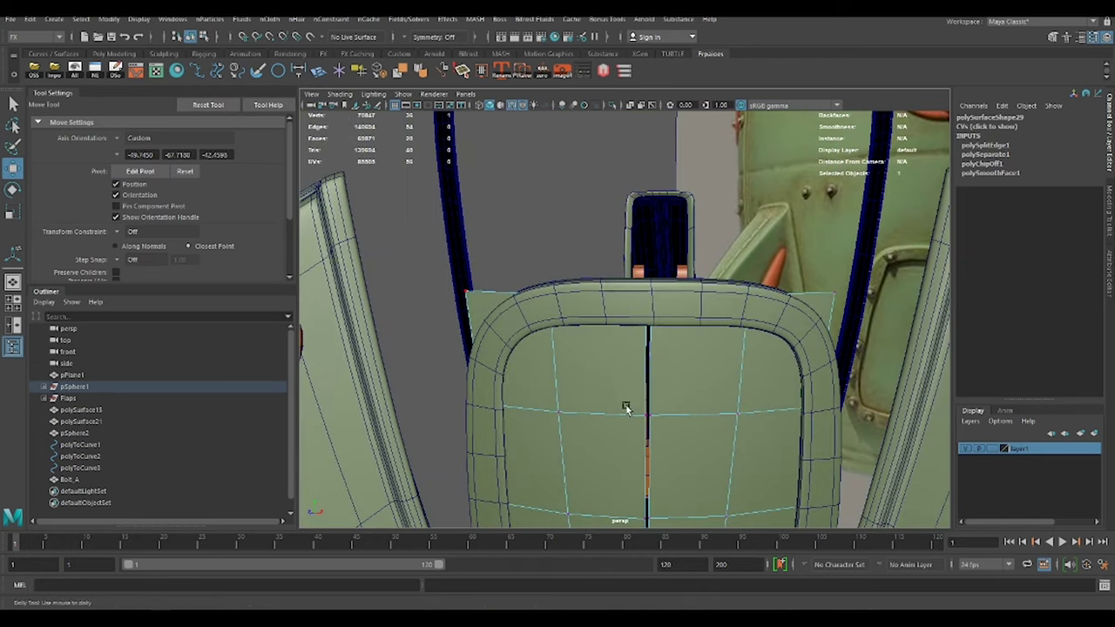
key(d)
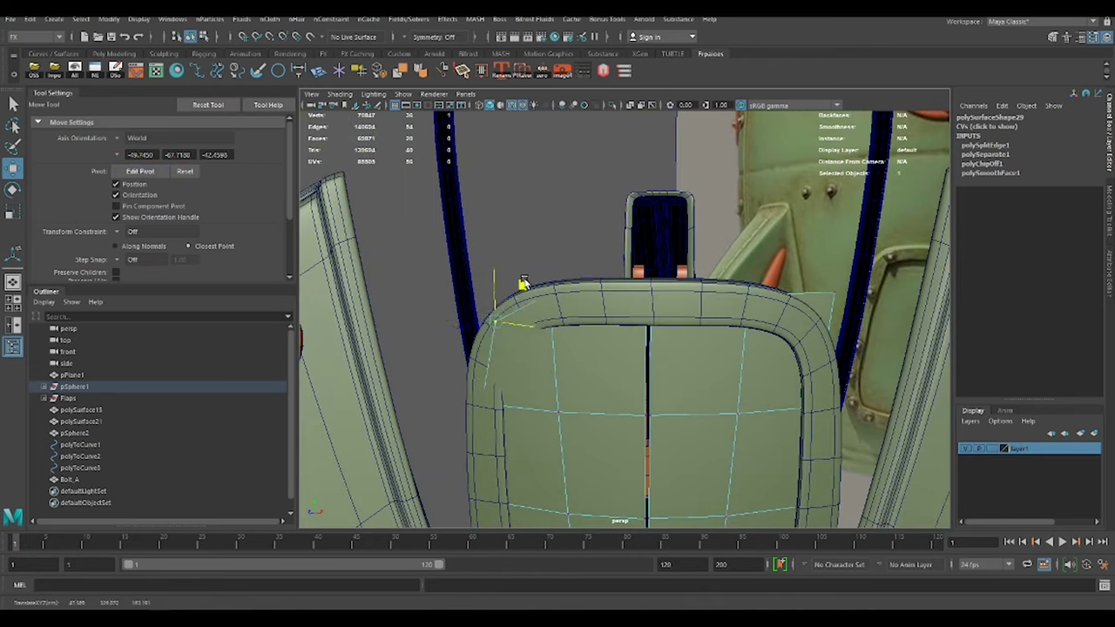
alt+drag(523, 287, 614, 345)
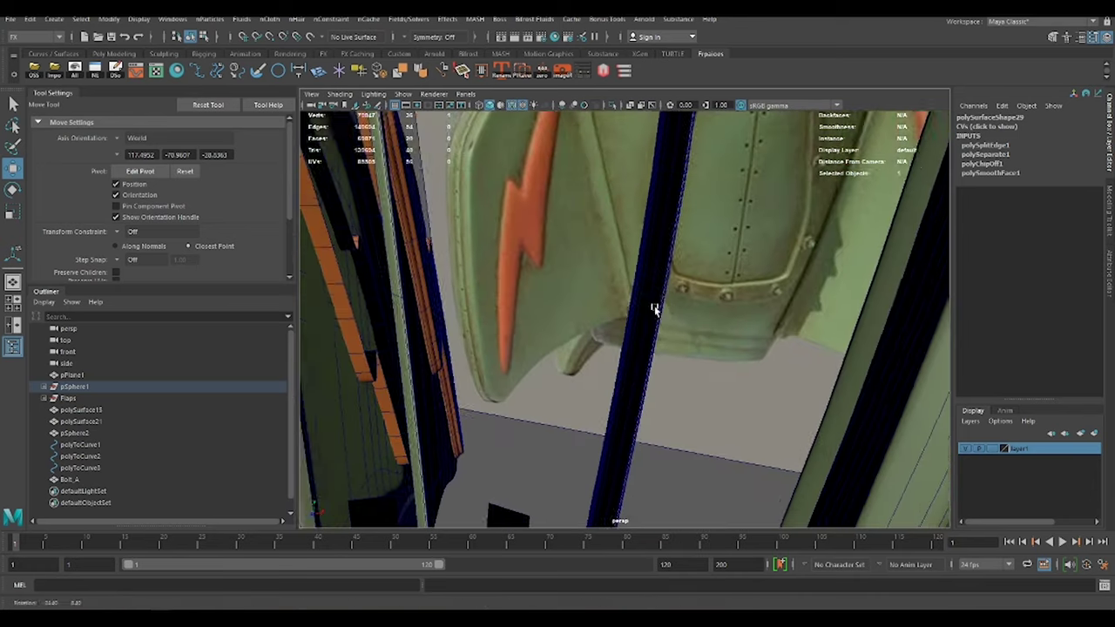
alt+drag(726, 336, 601, 349)
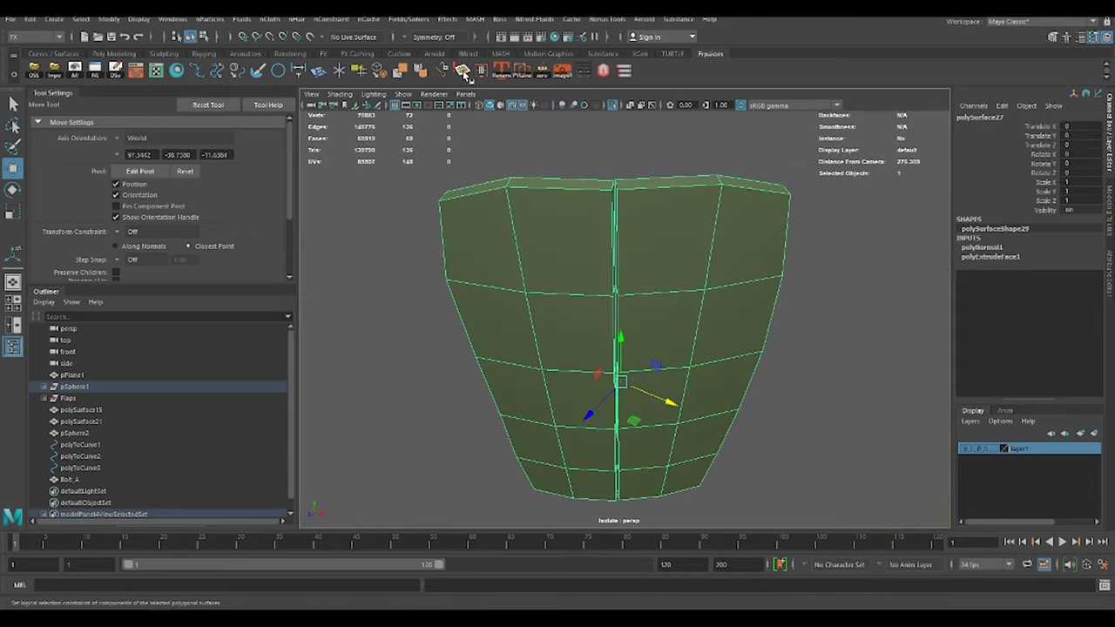
- Limit edge selection with a raised Angle constraint and bevel the hard edges at fraction 0.4
click(462, 71)
click(234, 146)
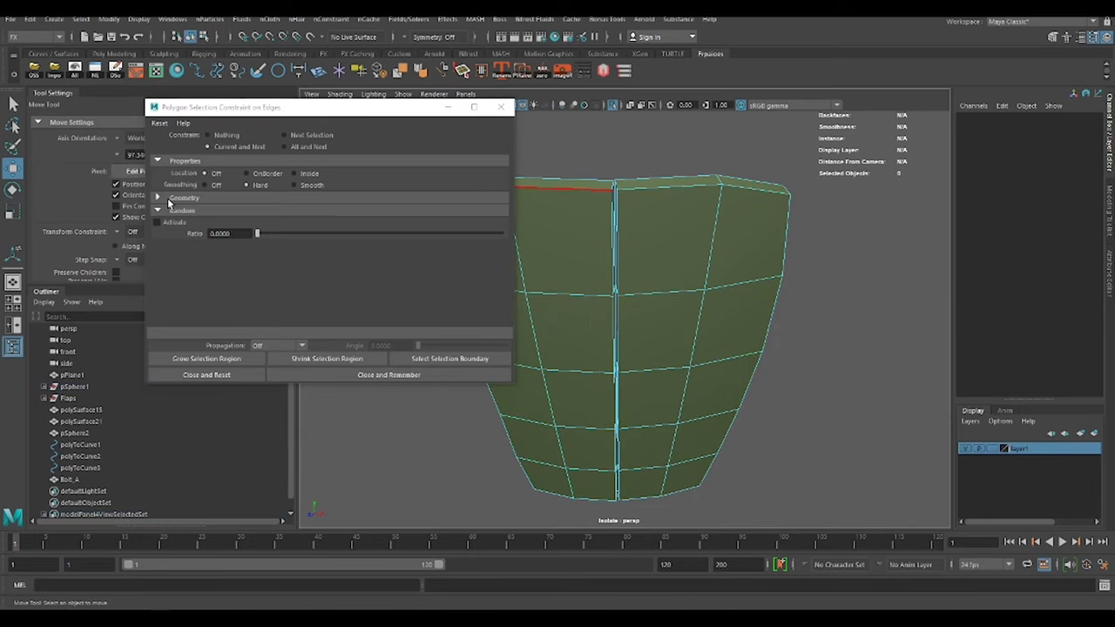
click(168, 199)
click(159, 271)
drag(260, 285, 266, 285)
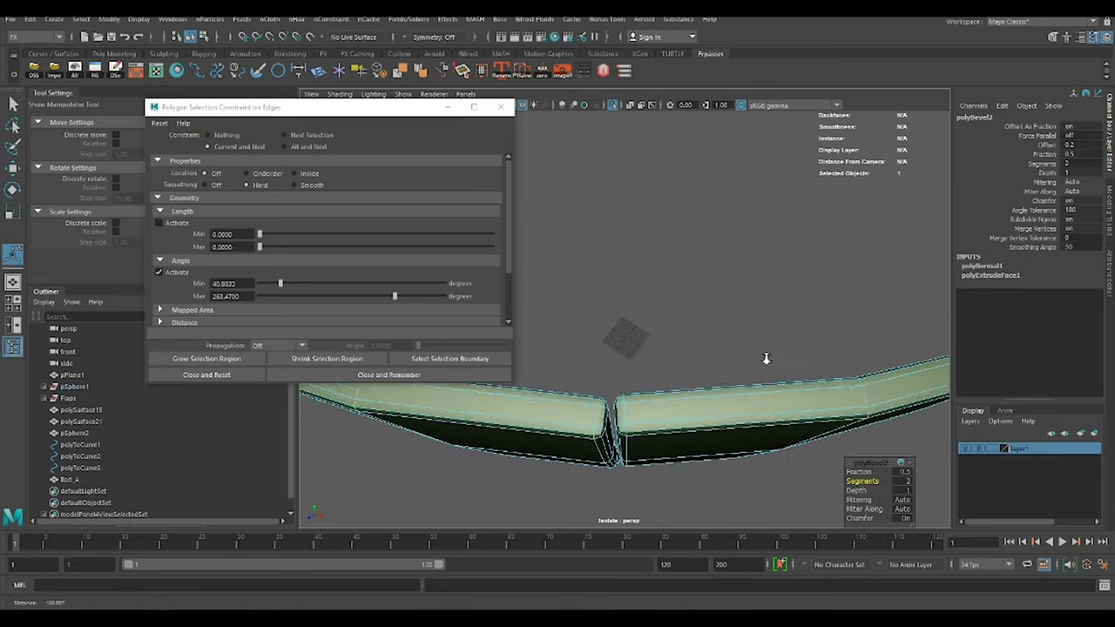
key(w)
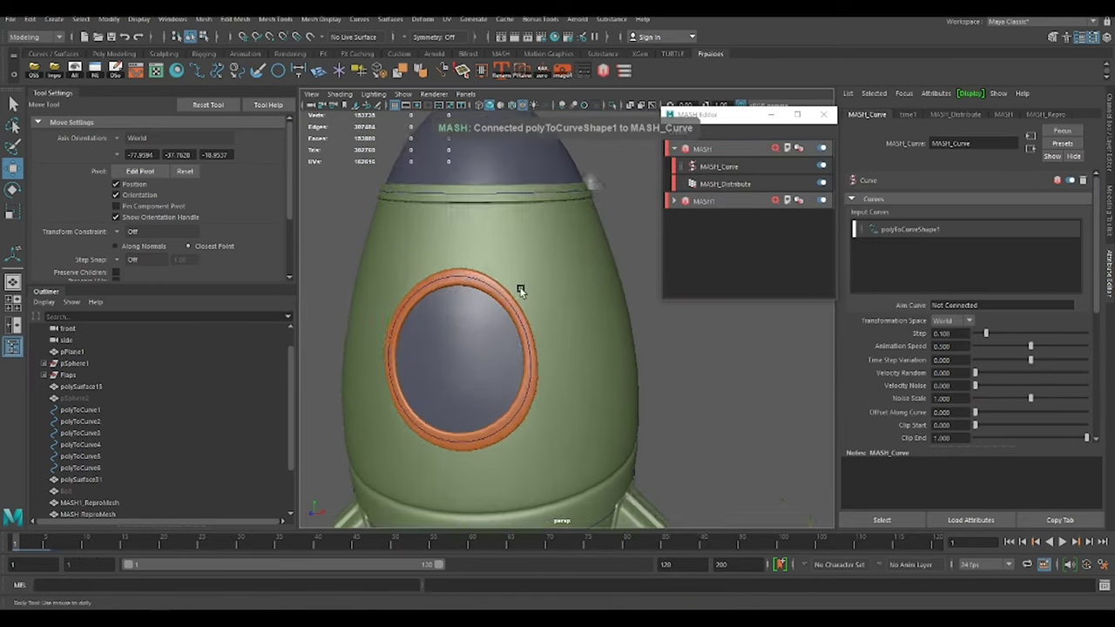
- Select the first rivet network's distribution and the source rivet sphere, then zoom onto the nose band
click(730, 182)
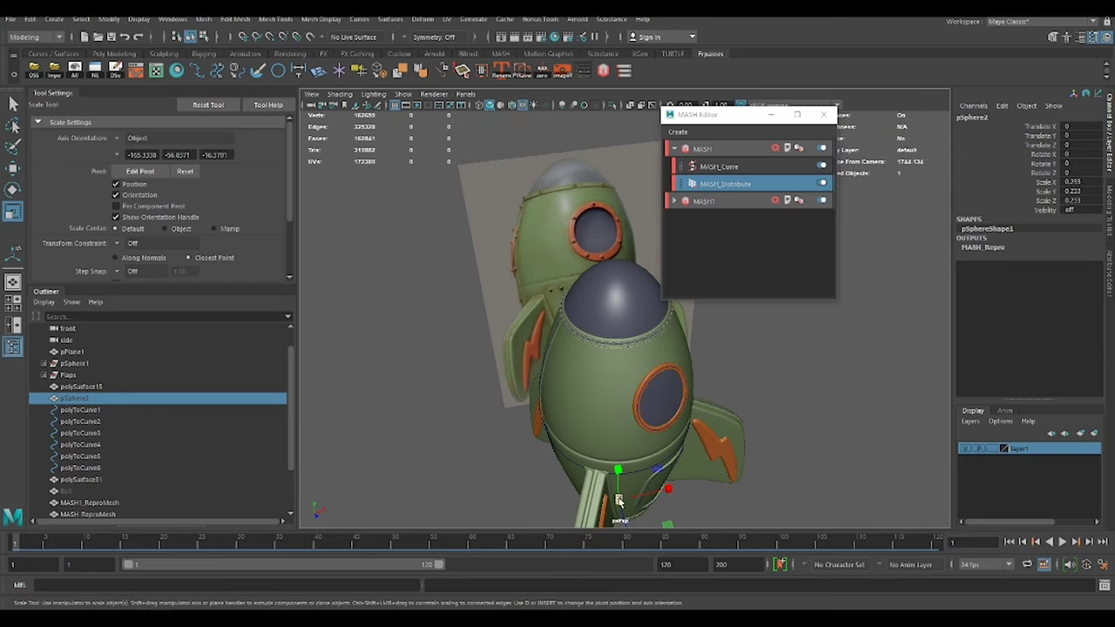
click(725, 183)
alt+drag(566, 349, 610, 331)
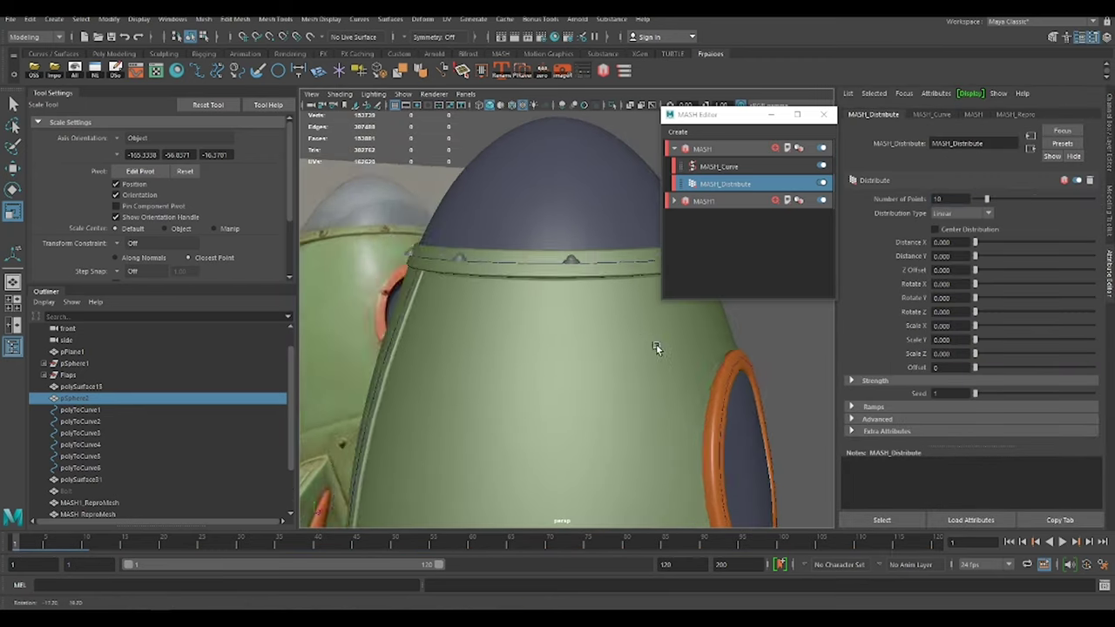
click(645, 431)
key(e)
alt+drag(645, 431, 592, 396)
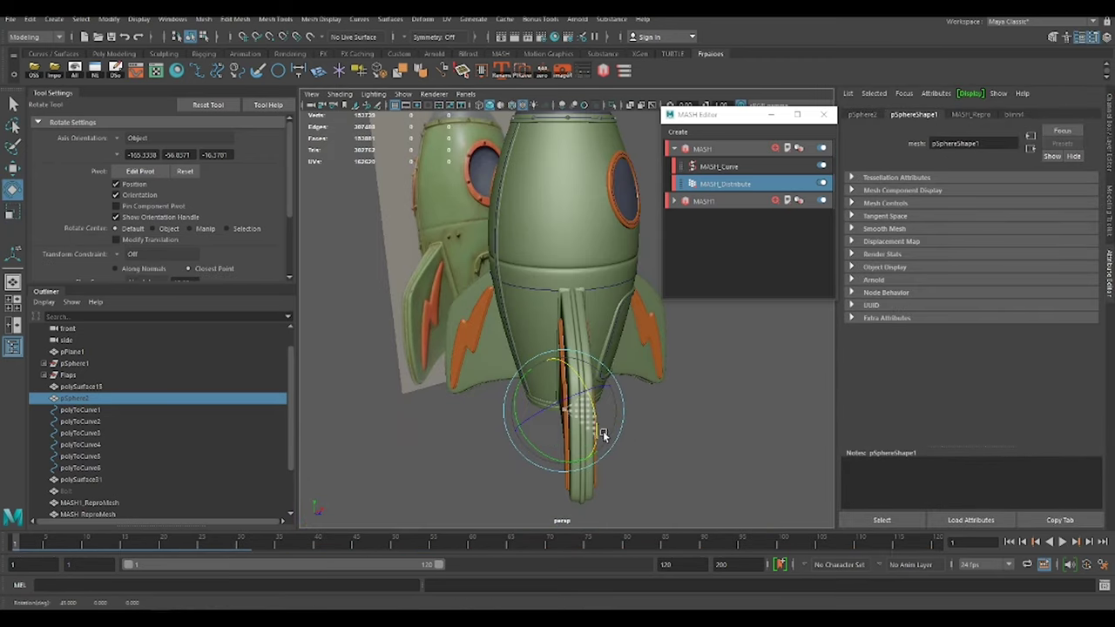
scroll(600, 464, up, 5)
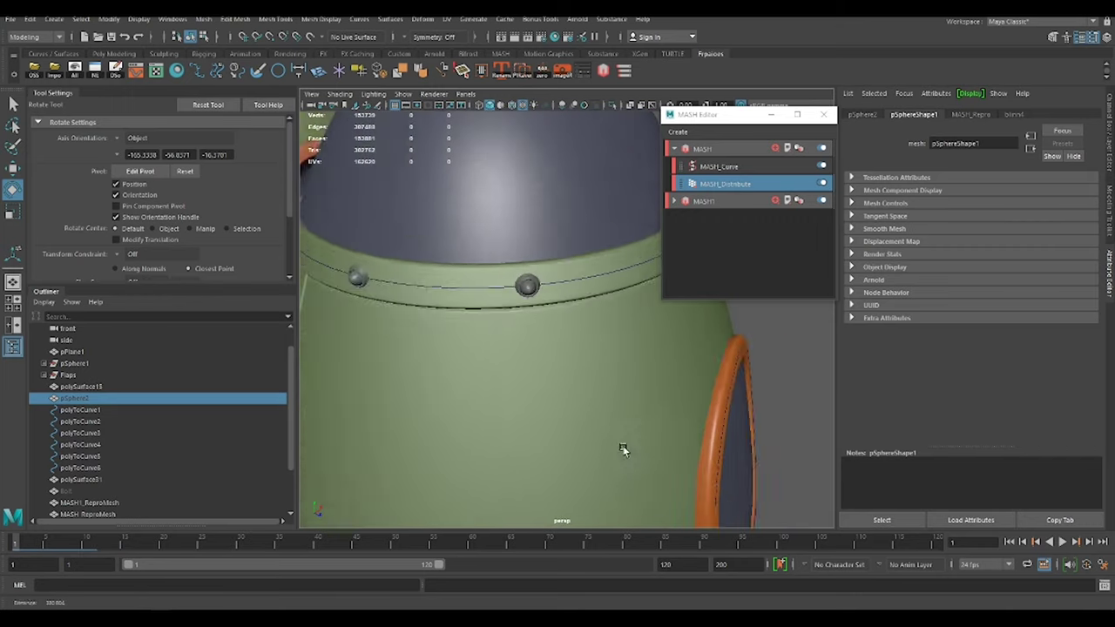
mouse_move(599, 463)
alt+mouse_down()
mouse_move(599, 427)
mouse_move(624, 423)
alt+mouse_up()
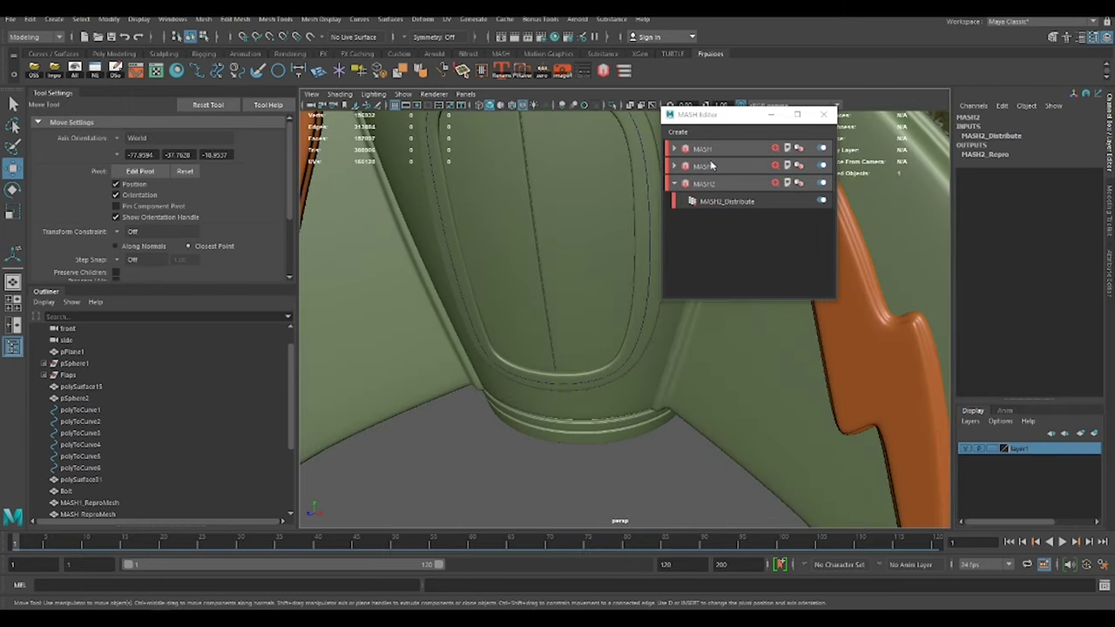
- Connect the hatch outline curve to the new rivet network and rotate its rivet source
click(728, 202)
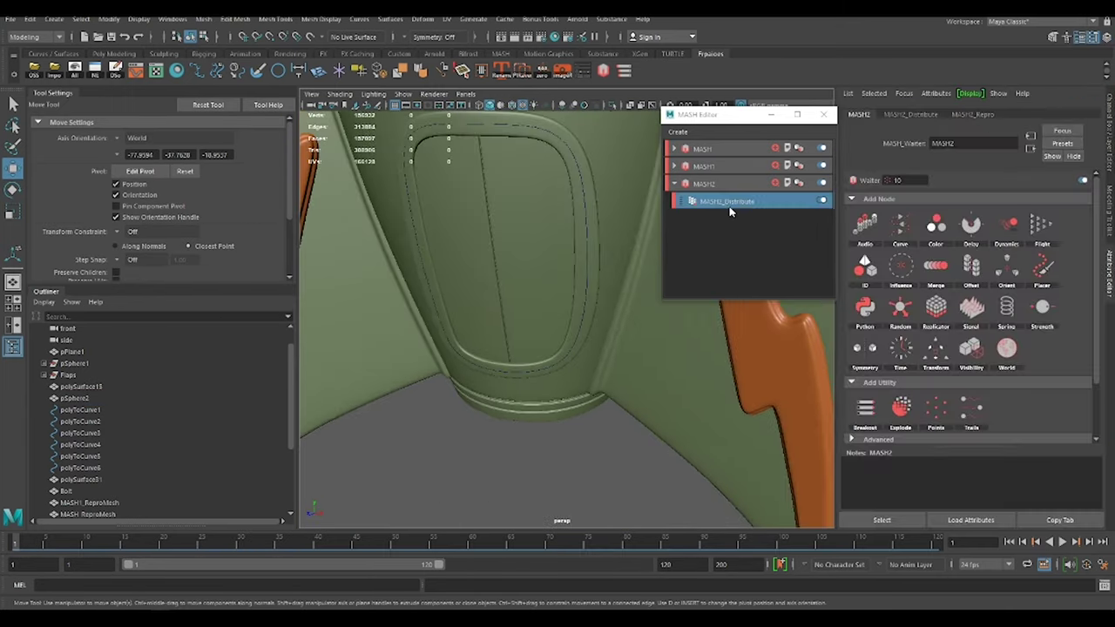
click(911, 114)
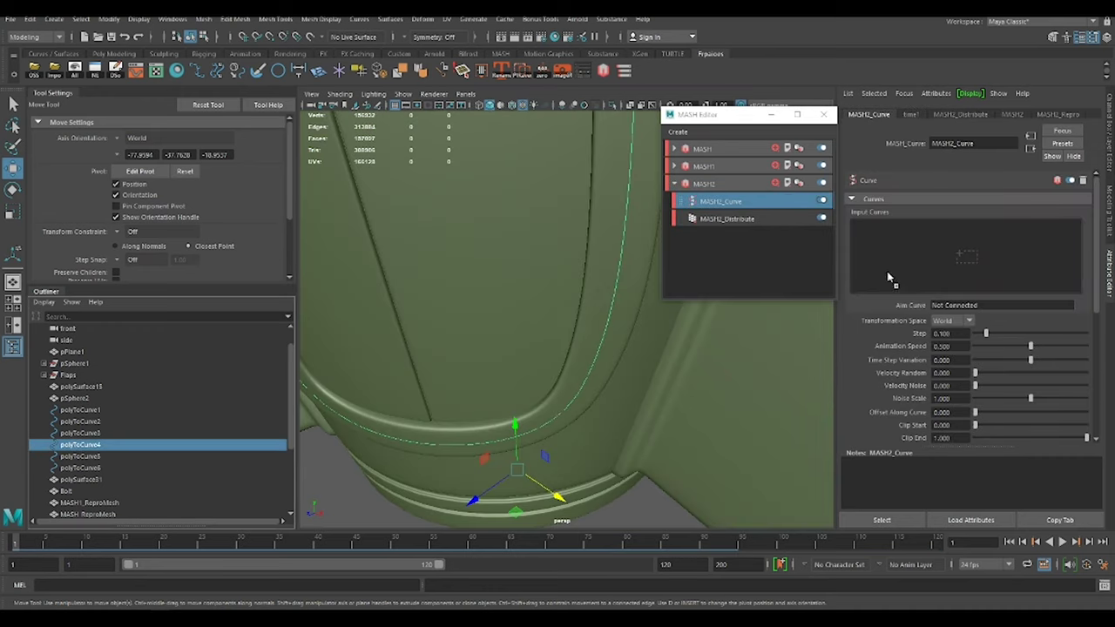
click(887, 271)
alt+drag(659, 416, 683, 330)
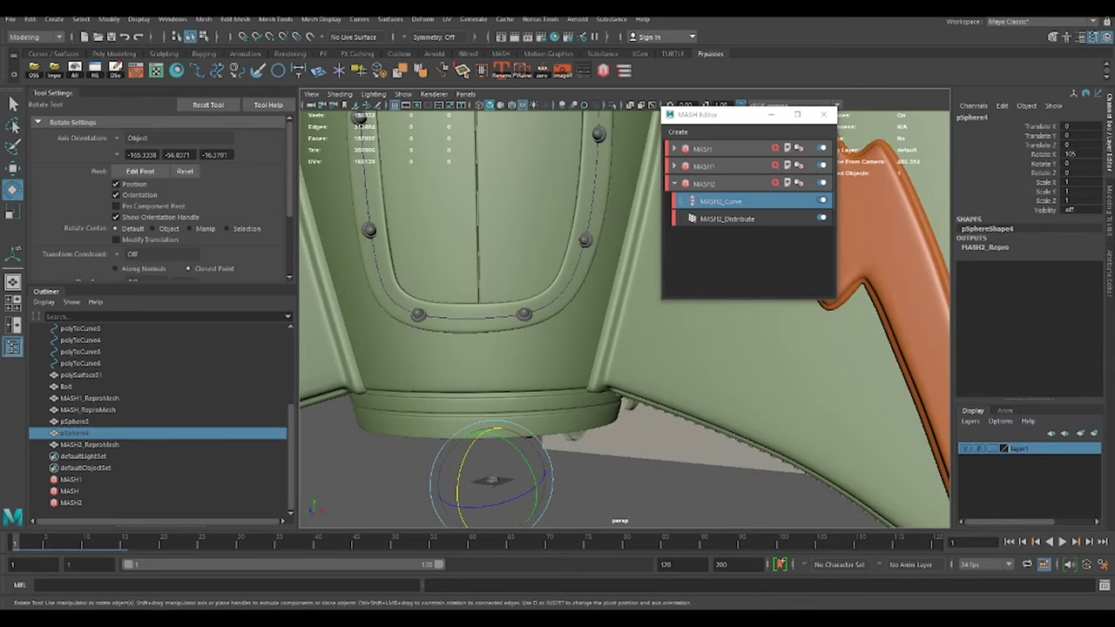
mouse_move(589, 312)
alt+mouse_down()
mouse_move(433, 323)
mouse_move(757, 441)
mouse_move(713, 373)
alt+mouse_up()
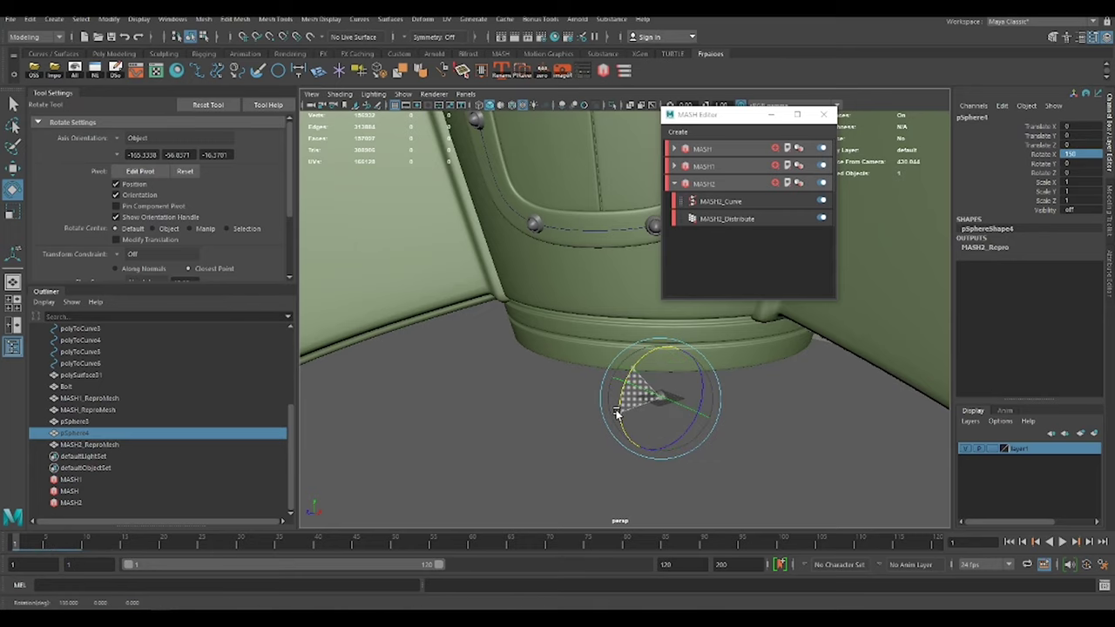
mouse_move(550, 304)
alt+mouse_down()
mouse_move(500, 444)
mouse_move(624, 467)
mouse_move(642, 378)
mouse_move(601, 422)
mouse_move(703, 450)
mouse_move(415, 299)
mouse_move(747, 283)
mouse_move(596, 168)
mouse_move(585, 369)
mouse_move(721, 394)
alt+mouse_up()
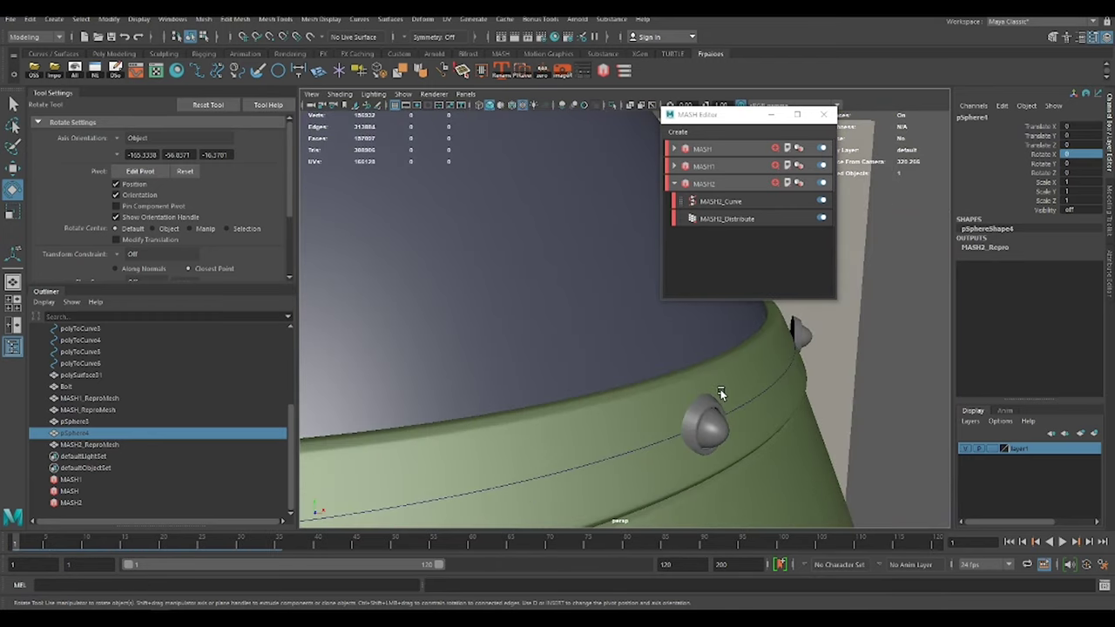
- Rotate the nose-band rivet object around X
click(87, 421)
click(87, 433)
click(87, 421)
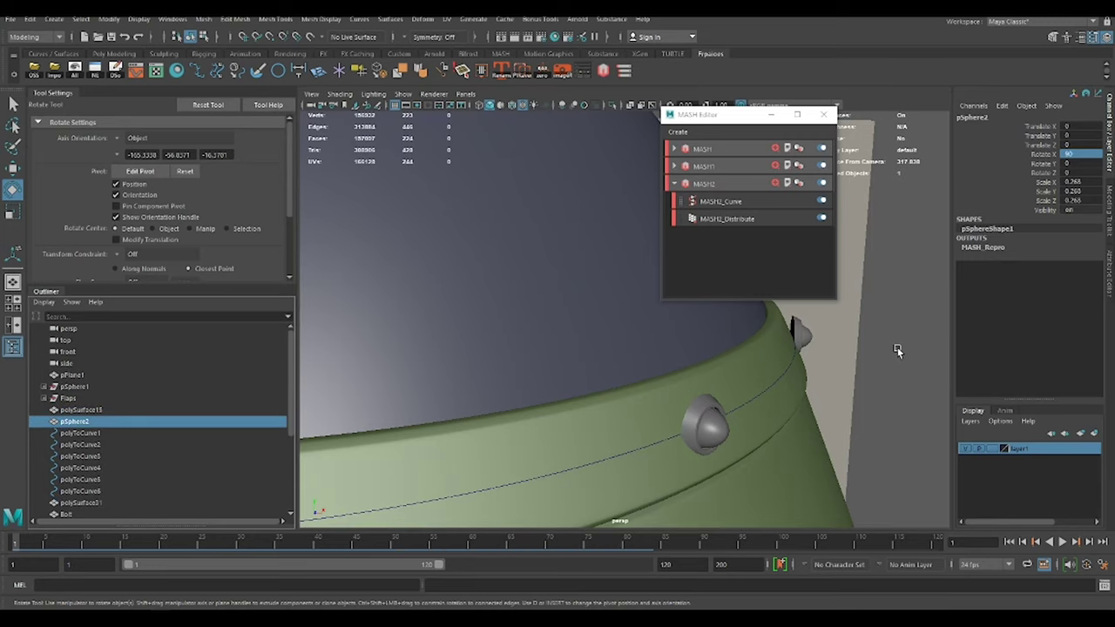
click(807, 353)
click(1041, 154)
middle_drag(766, 338, 817, 338)
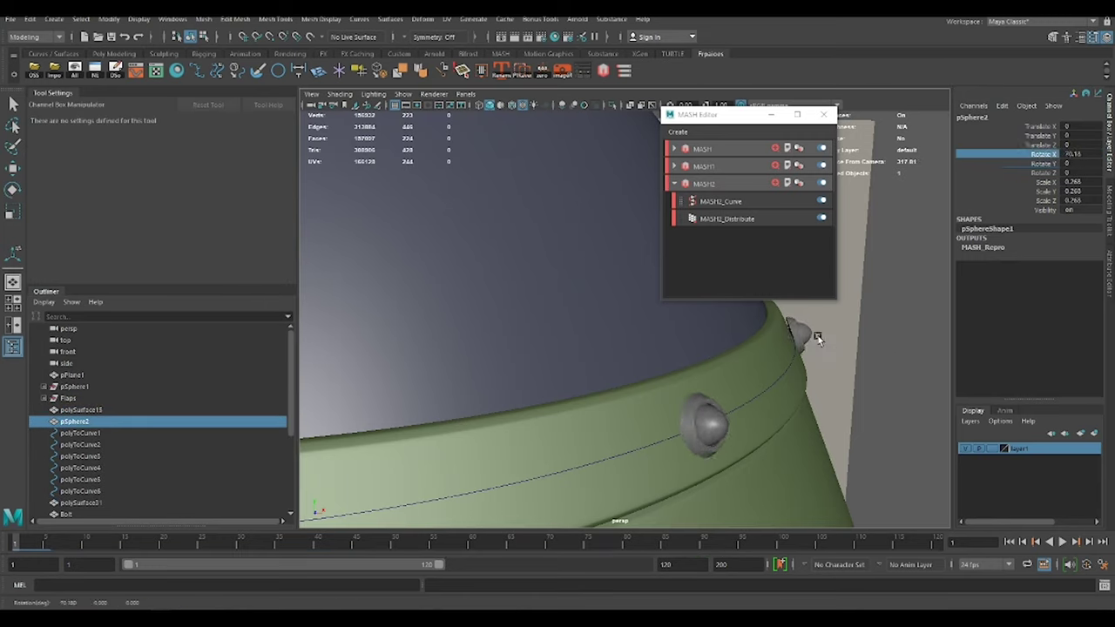
- Set the first rivet network's Distance X offset to -1
click(675, 165)
click(721, 184)
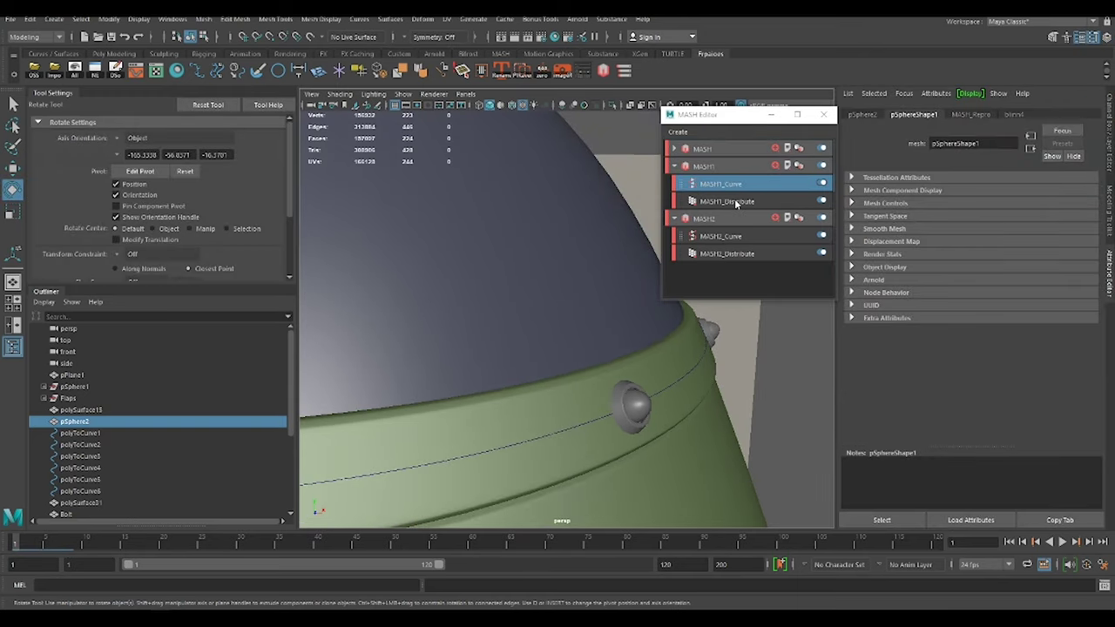
click(736, 202)
click(674, 148)
click(727, 184)
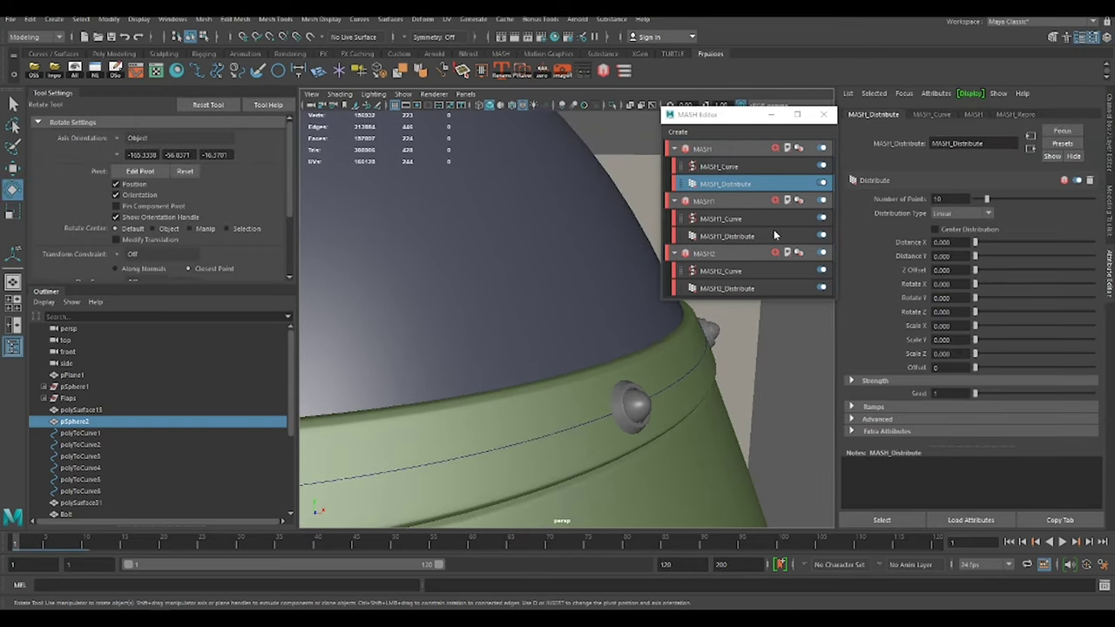
click(774, 235)
click(758, 184)
text(-1)
key(Return)
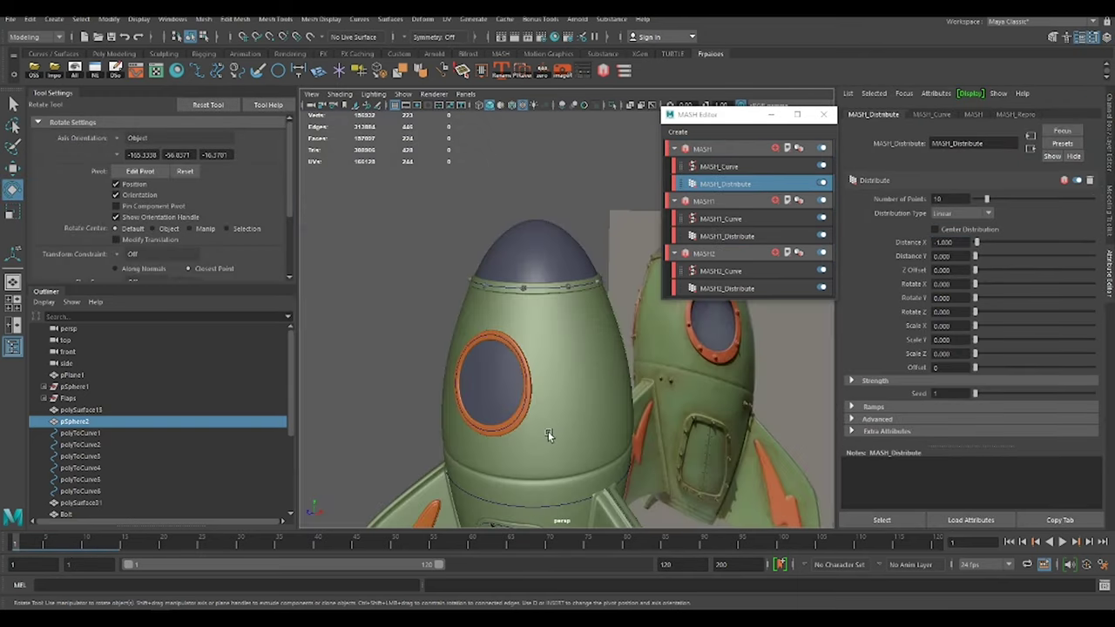
- Check the hatch network's curve input and rotate the hatch rivets on X to sit flush
click(727, 289)
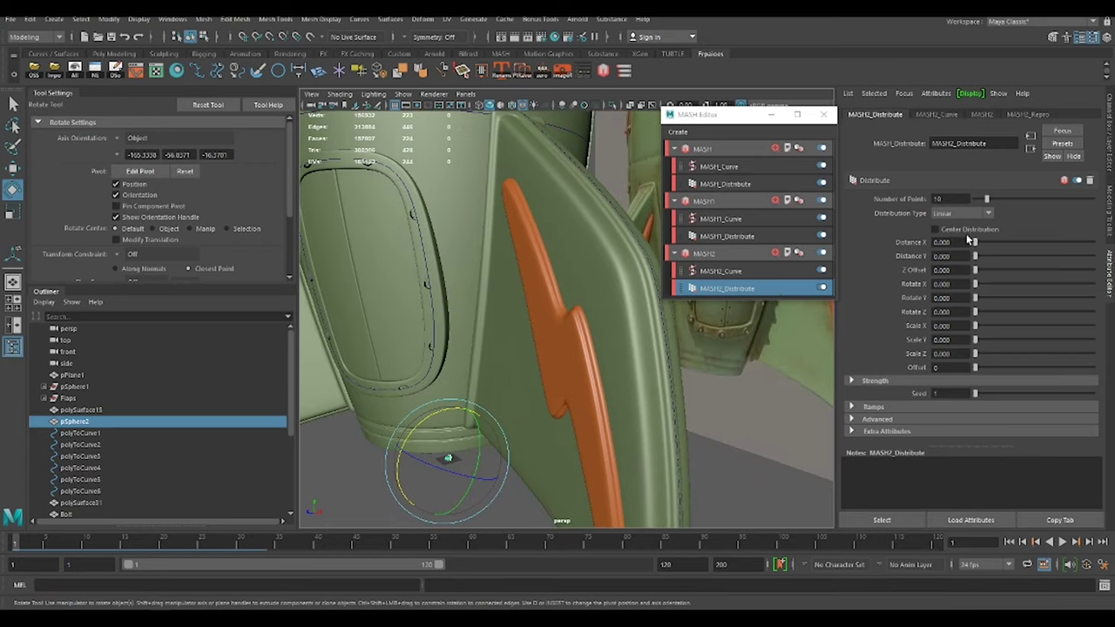
click(765, 272)
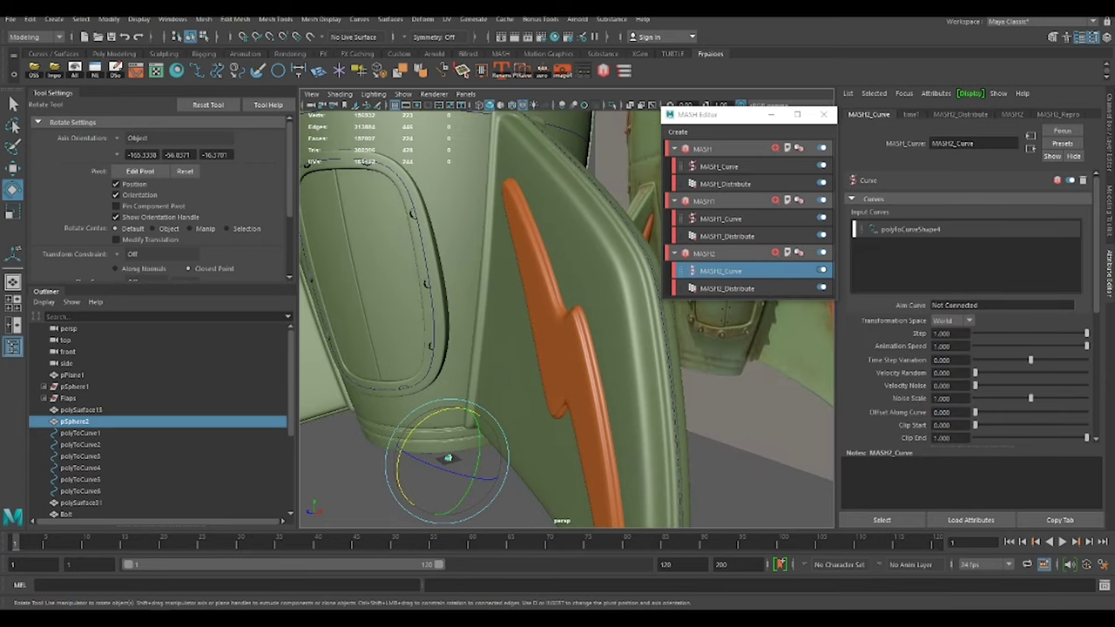
click(726, 288)
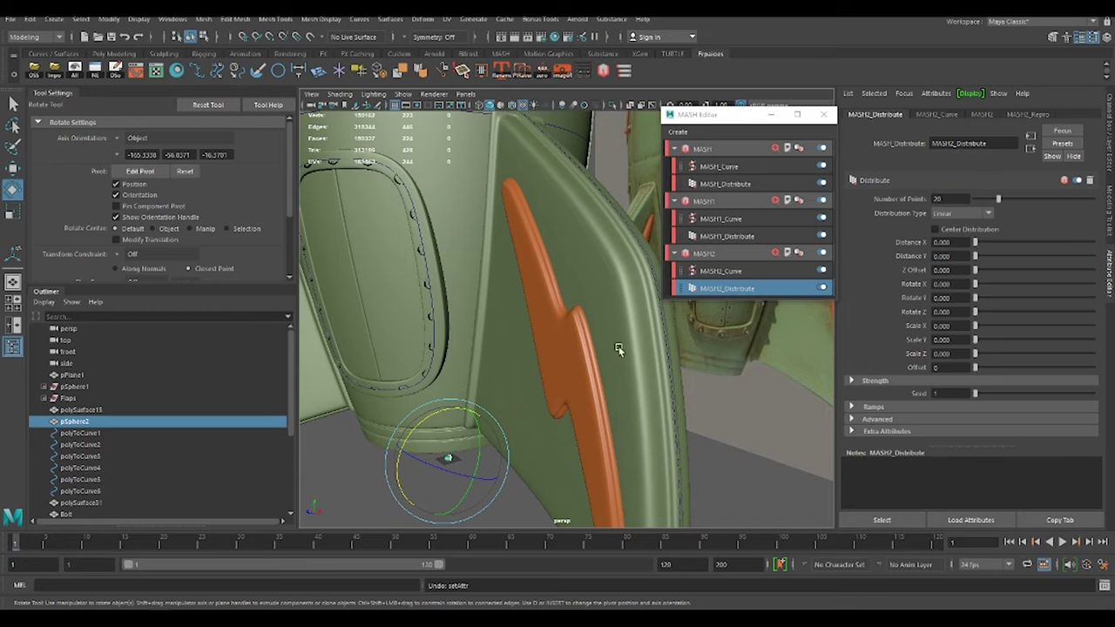
alt+drag(617, 348, 386, 473)
scroll(105, 435, down, 3)
click(87, 433)
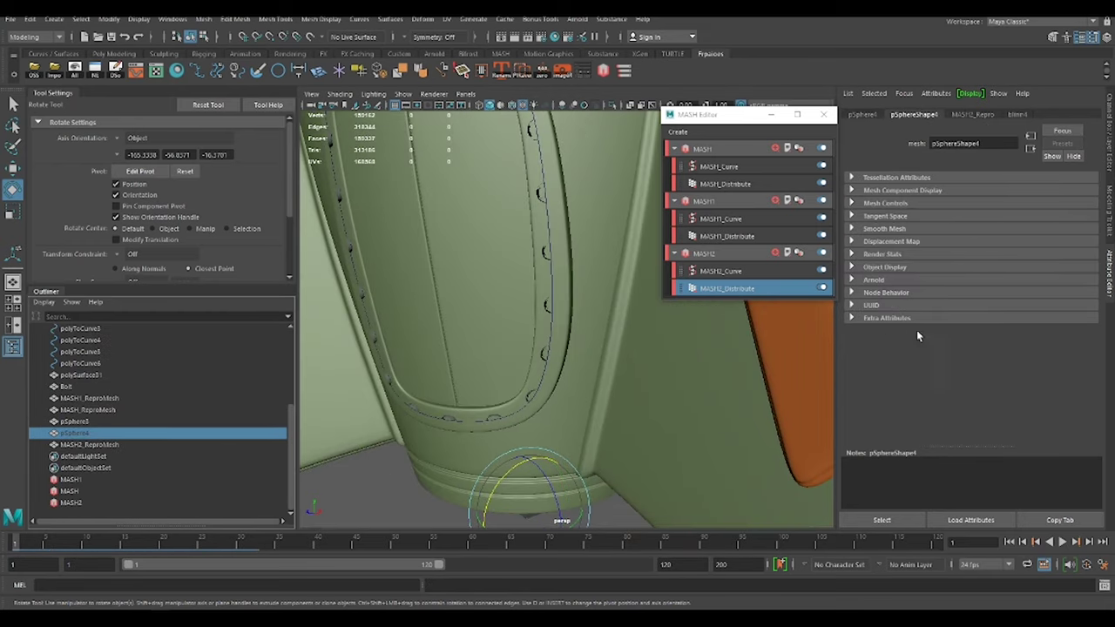
key(ctrl+a)
click(1044, 153)
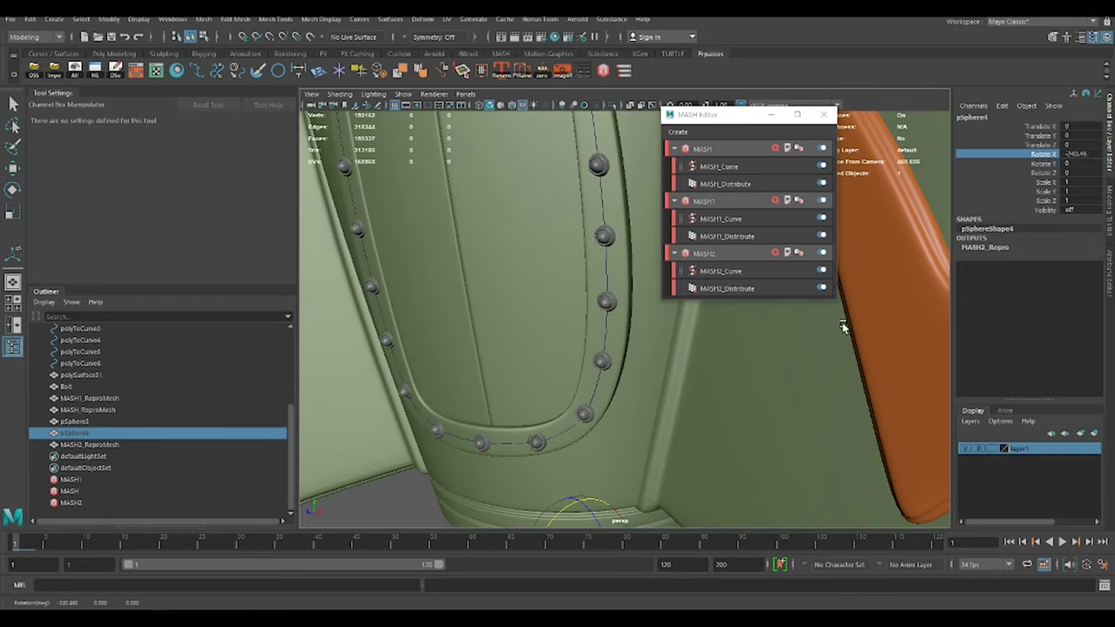
mouse_move(842, 323)
middle_down()
mouse_move(548, 393)
mouse_move(598, 324)
mouse_move(746, 275)
middle_up()
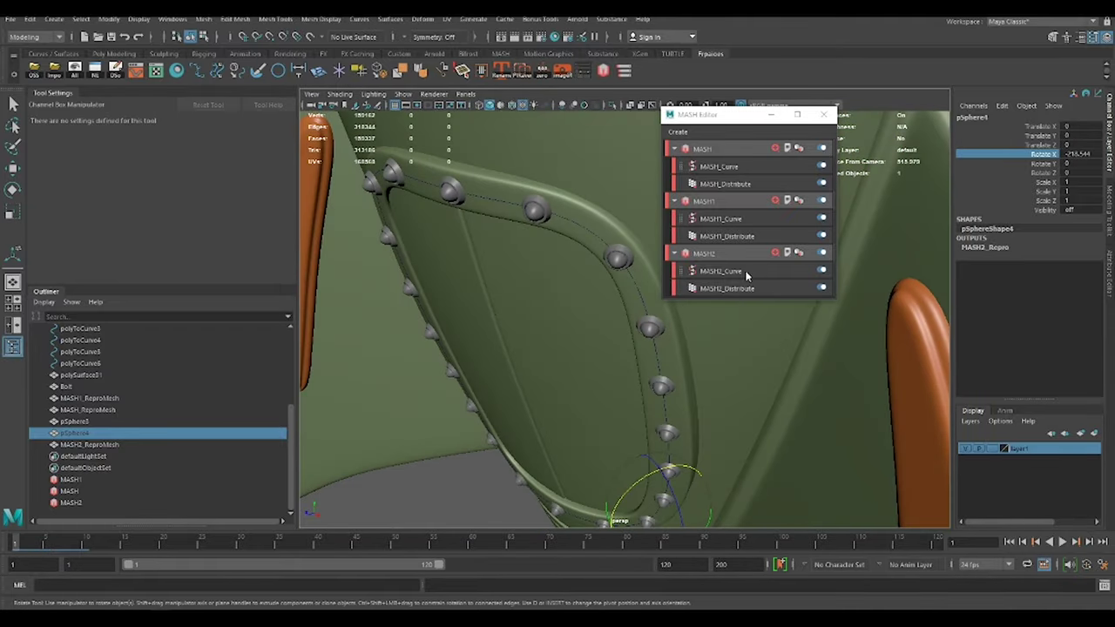
- Set the hatch network to 16 rivets and view the whole rocket
click(748, 288)
text(16)
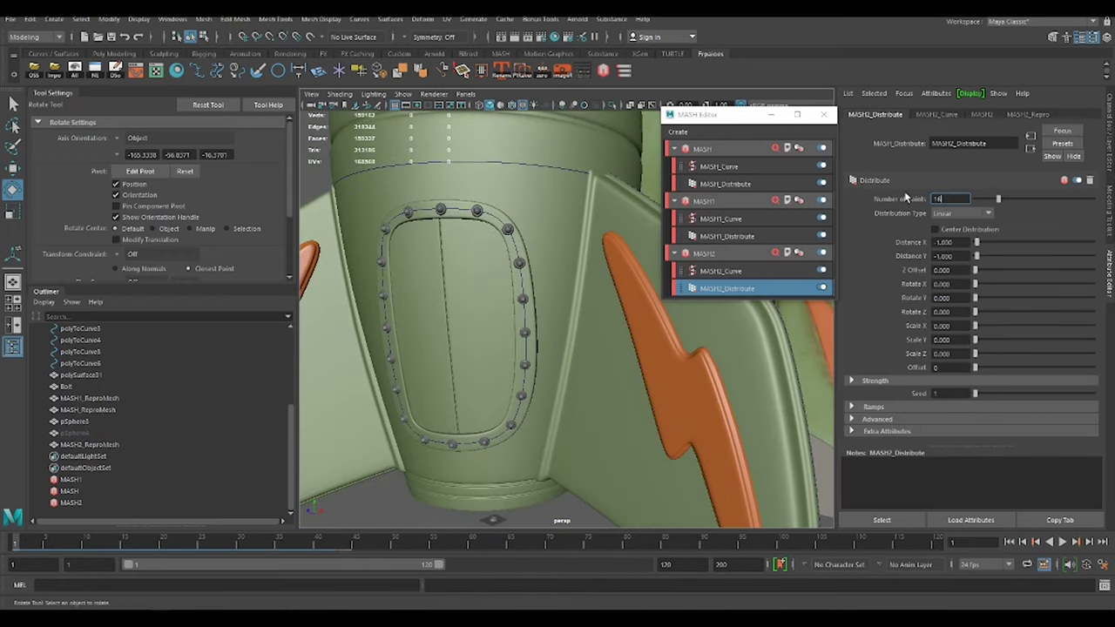
key(Return)
mouse_move(551, 455)
alt+mouse_down()
mouse_move(504, 442)
mouse_move(526, 379)
alt+mouse_up()
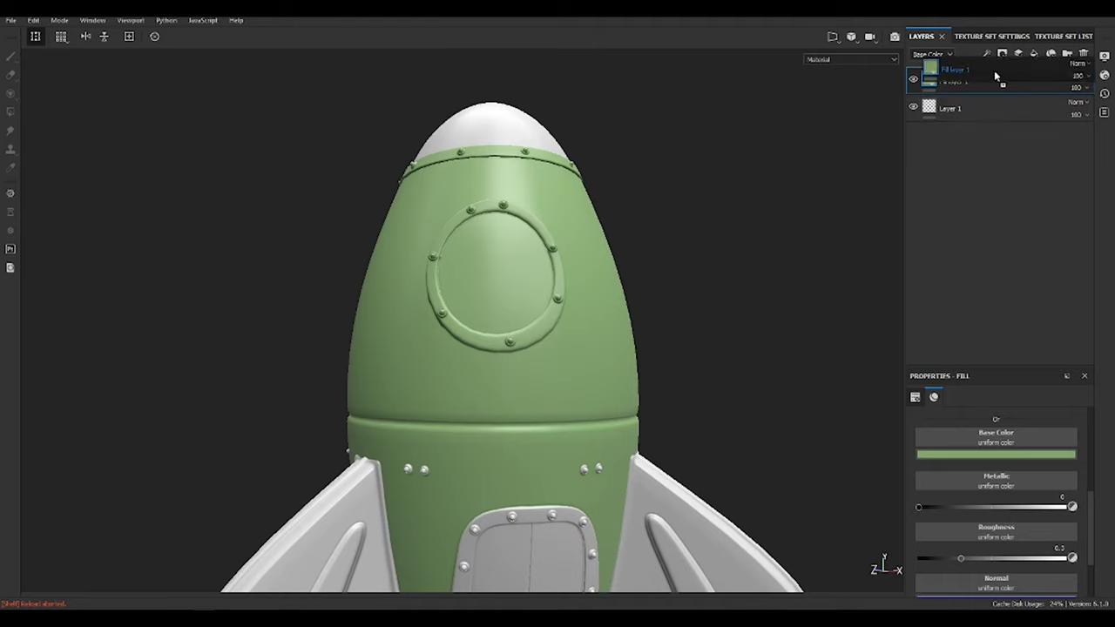
- Duplicate the green body fill layer, darken its colour, and add a black mask
key(ctrl+d)
click(996, 454)
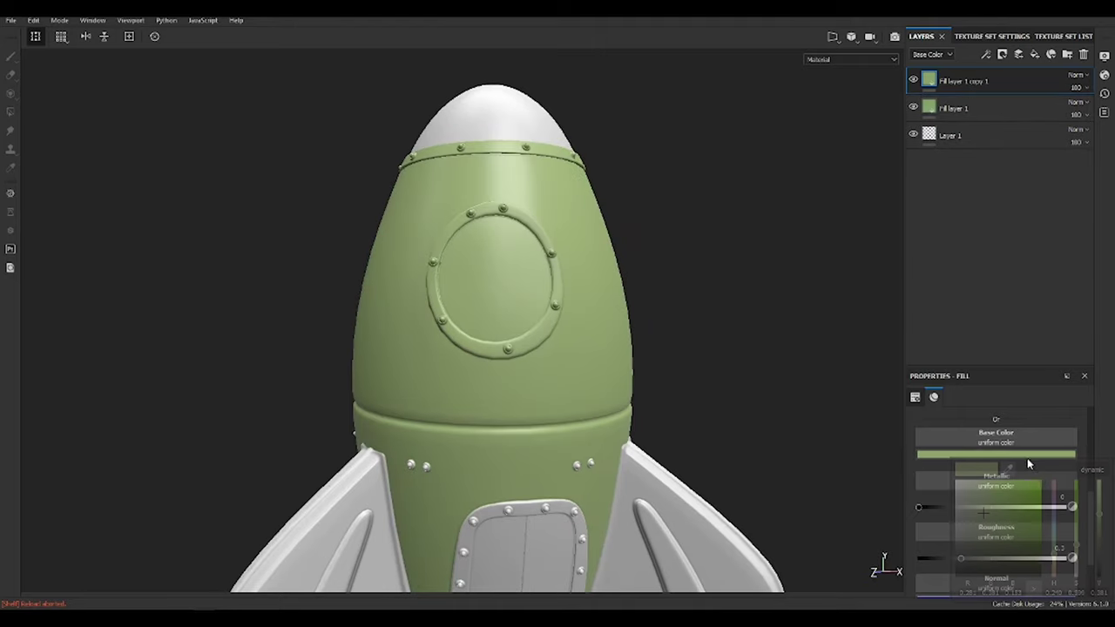
drag(1099, 512, 1100, 520)
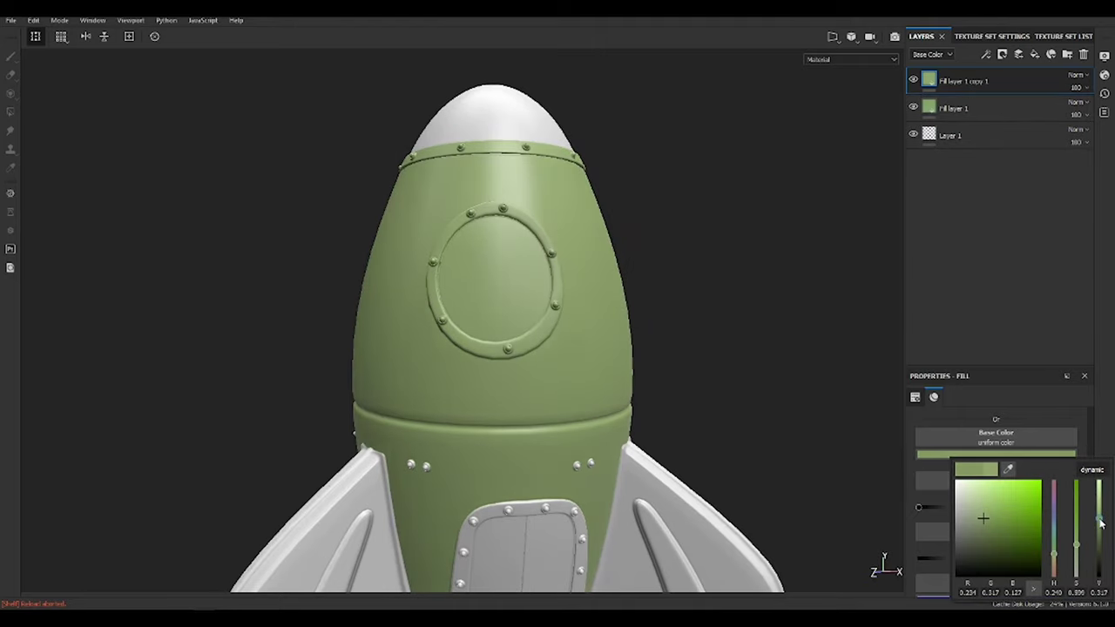
click(1002, 54)
click(1048, 81)
- Fill the mask with Grunge Galvanic Large and scale its tiling up
right_click(947, 81)
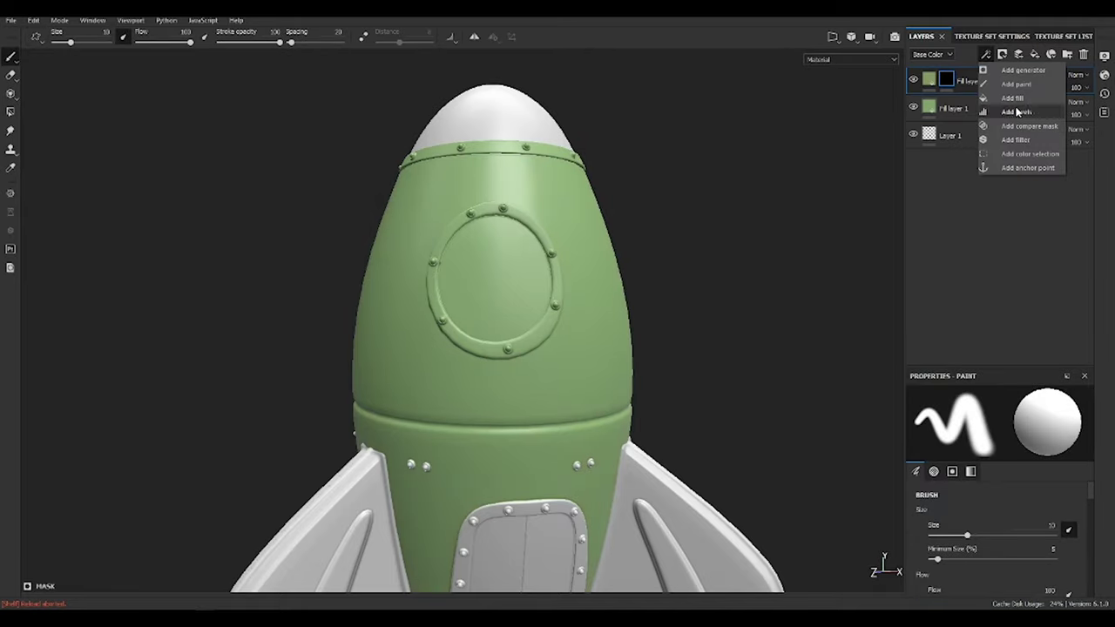
click(982, 112)
click(1064, 447)
click(998, 102)
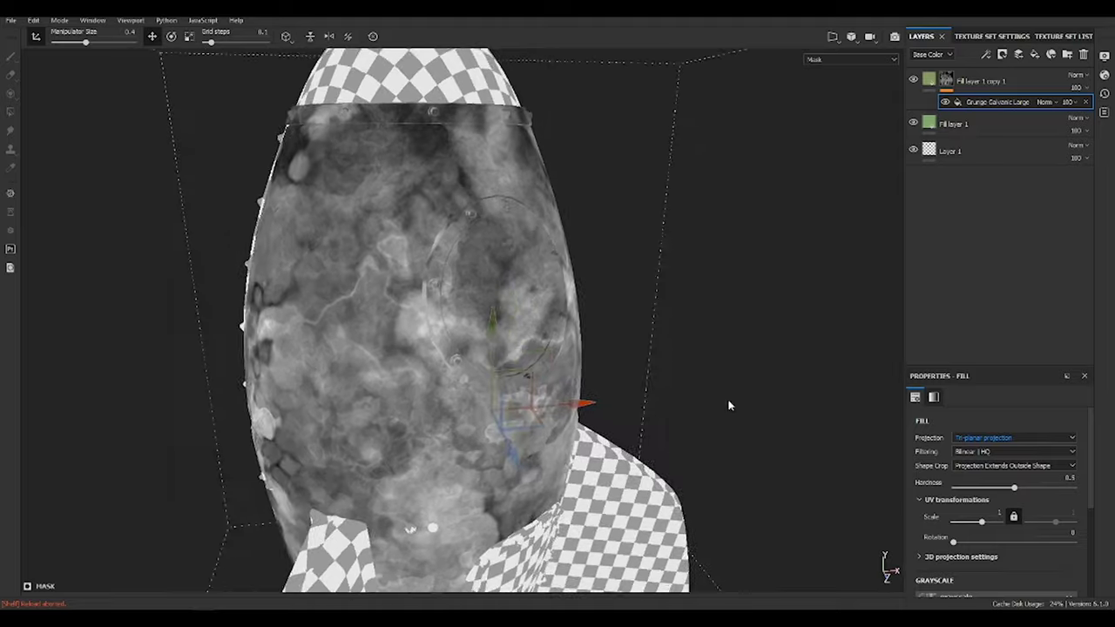
alt+drag(729, 404, 772, 406)
mouse_move(982, 502)
mouse_down()
mouse_move(998, 503)
mouse_move(982, 503)
mouse_up()
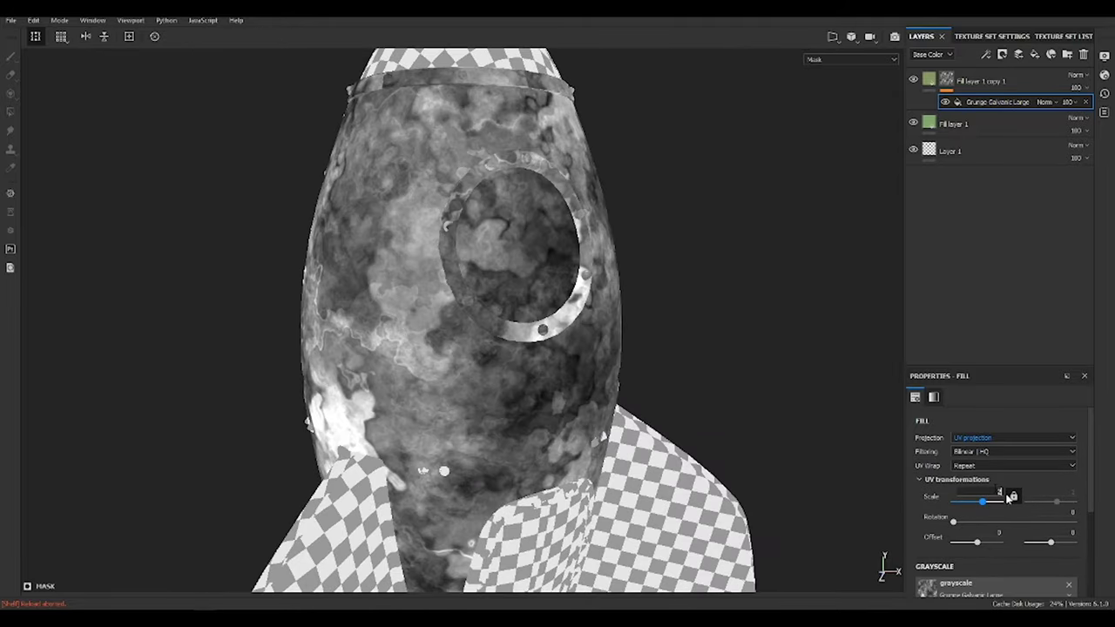
alt+drag(871, 410, 709, 336)
- Add a Mask Editor to the mask with Multiply blending
click(992, 114)
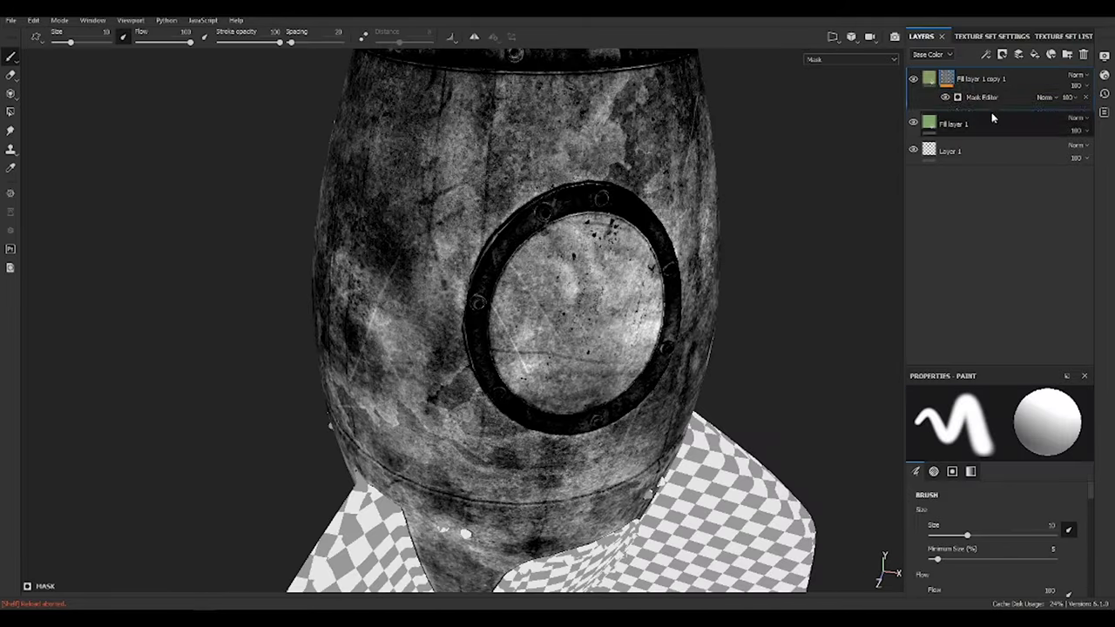
click(1046, 102)
click(1054, 162)
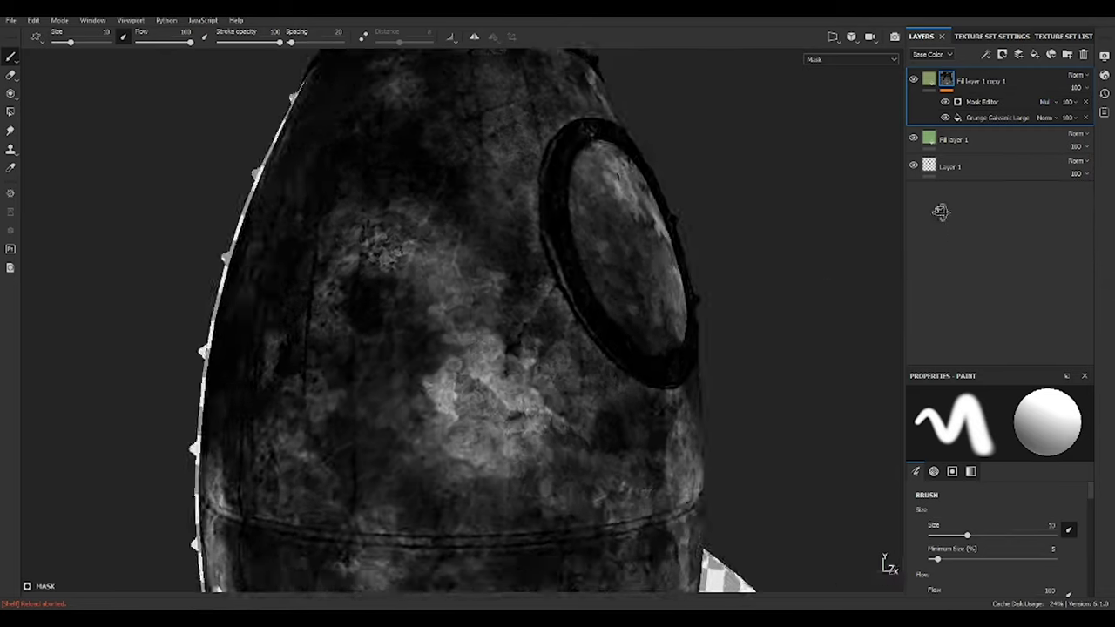
key(m)
mouse_move(805, 279)
alt+mouse_down()
mouse_move(722, 287)
mouse_move(610, 244)
mouse_move(613, 262)
mouse_move(680, 252)
mouse_move(535, 269)
mouse_move(759, 278)
mouse_move(767, 331)
mouse_move(836, 288)
alt+mouse_up()
scroll(680, 253, up, 3)
scroll(767, 331, down, 3)
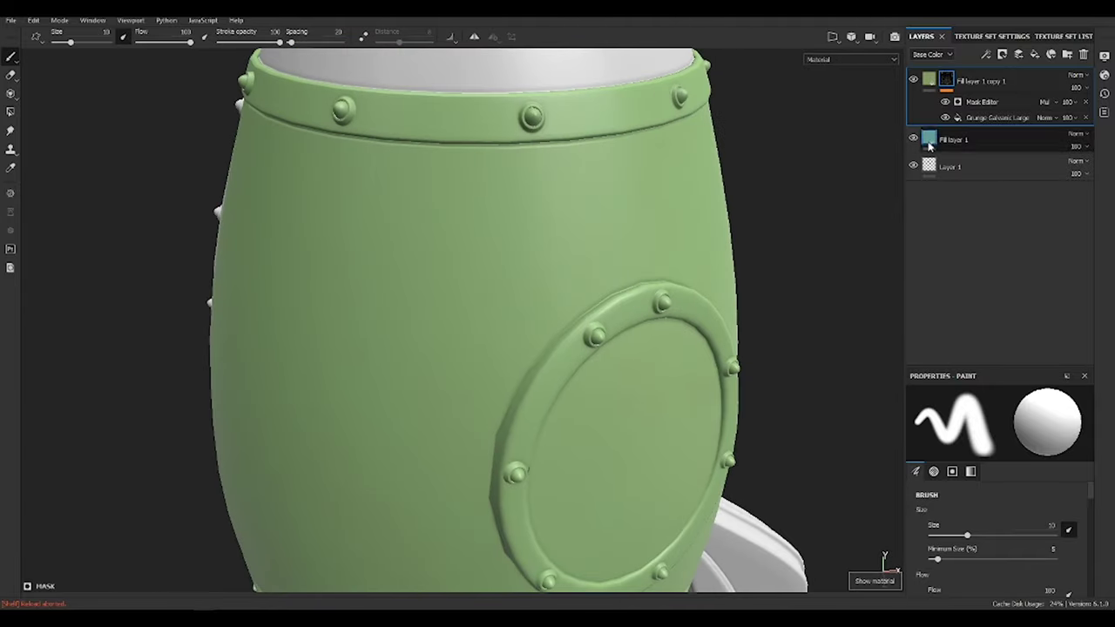
- Enable Height with a subtle bump, then duplicate the layer in a lighter green
click(931, 80)
click(1065, 444)
scroll(996, 505, down, 1)
drag(995, 577, 1002, 578)
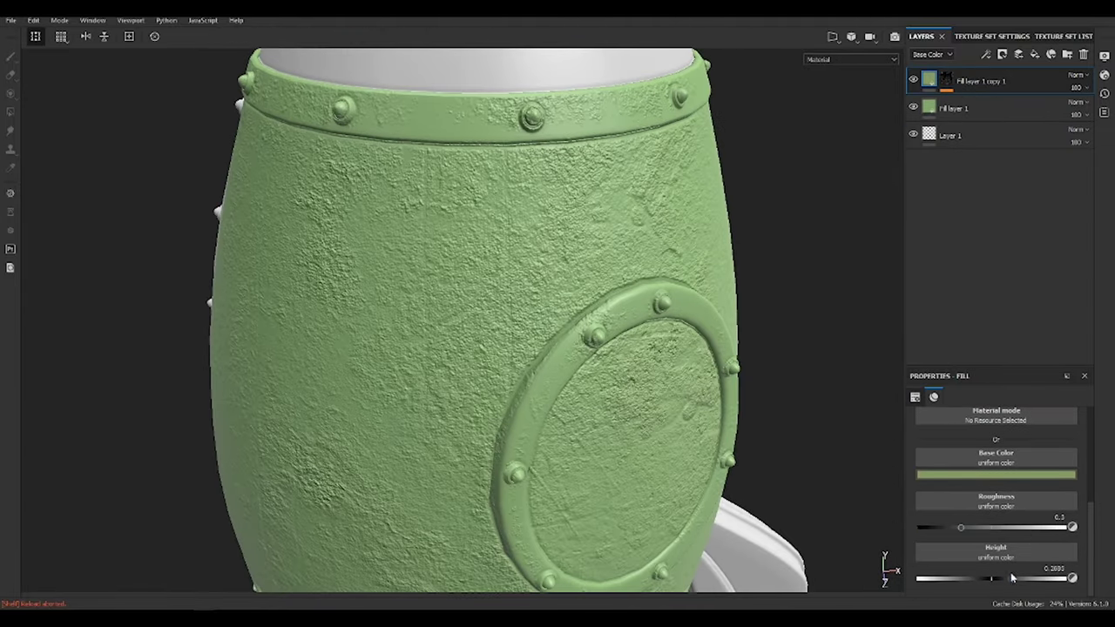
mouse_move(610, 349)
alt+mouse_down()
mouse_move(573, 205)
mouse_move(748, 304)
alt+mouse_up()
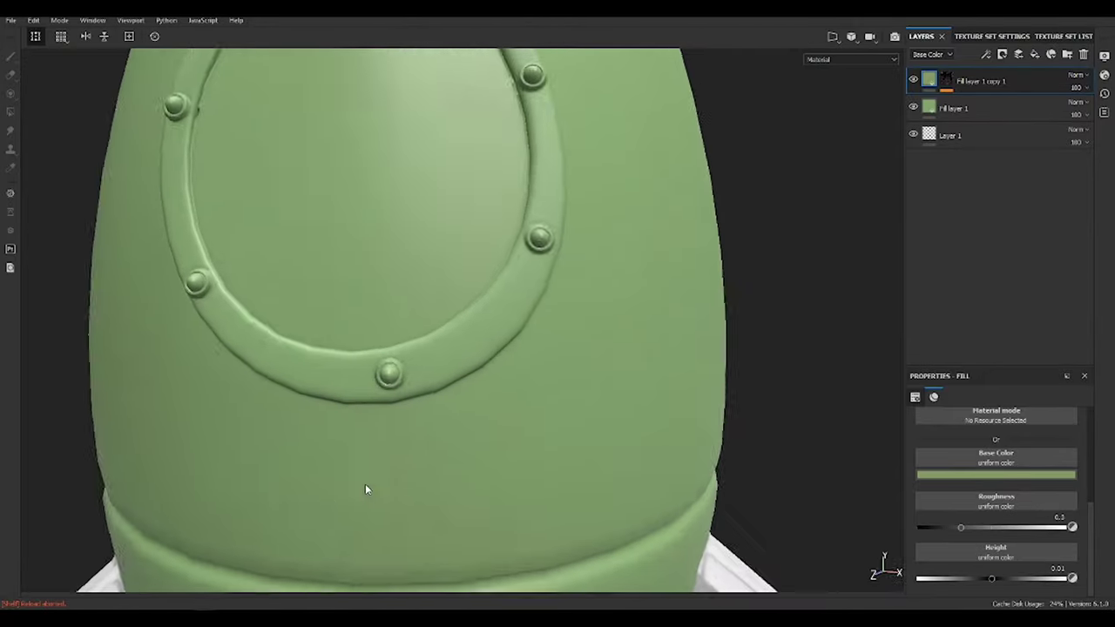
alt+drag(366, 487, 660, 314)
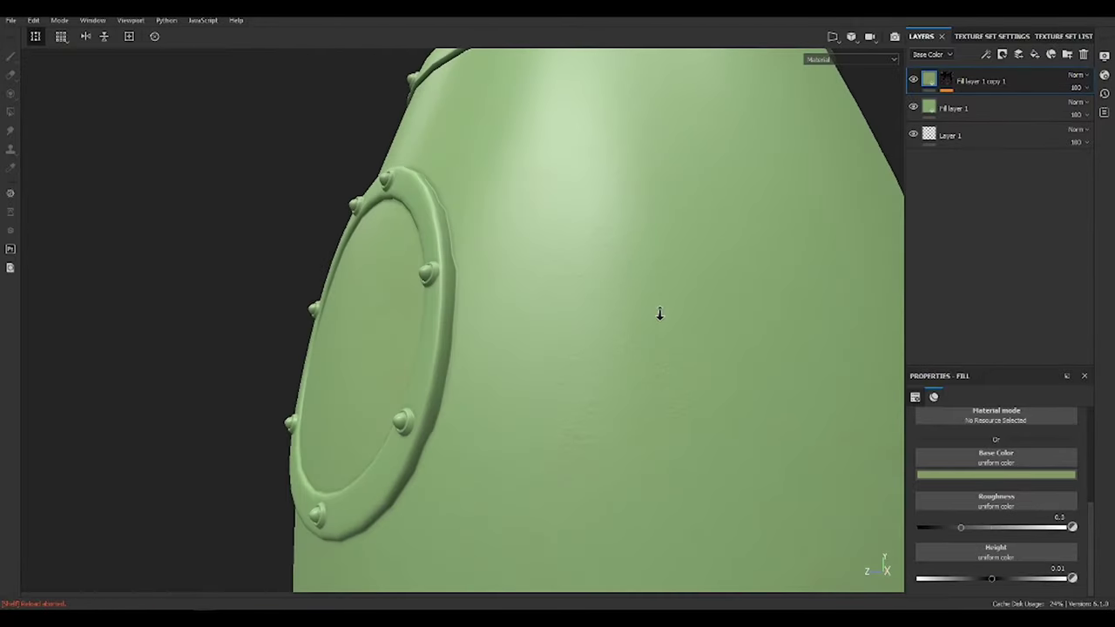
alt+drag(680, 390, 479, 380)
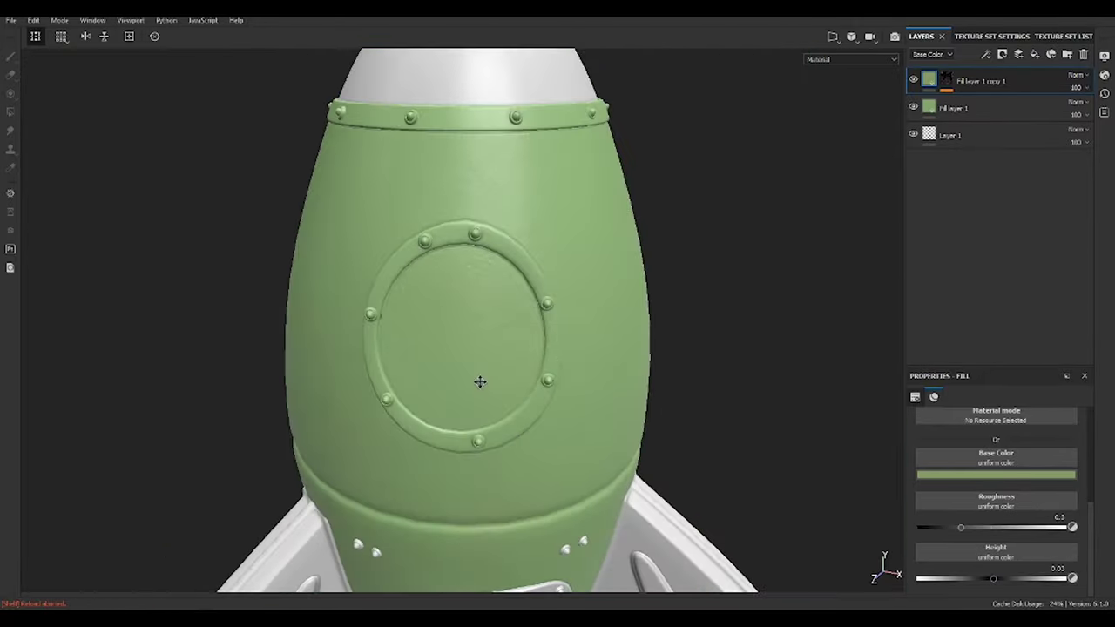
scroll(478, 380, up, 3)
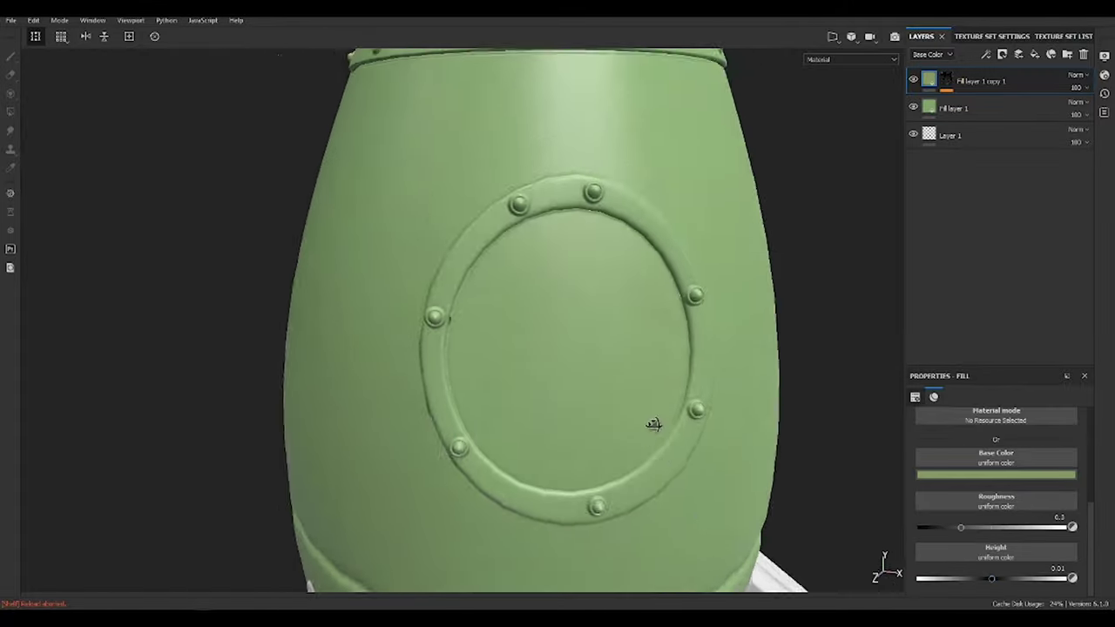
alt+drag(653, 428, 671, 311)
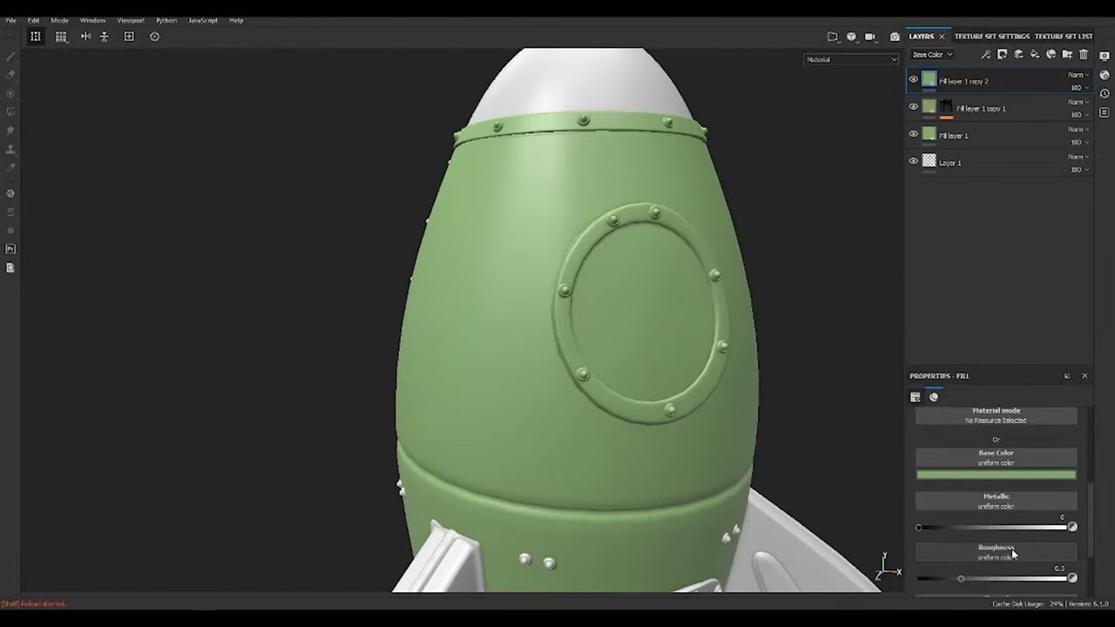
click(996, 474)
click(983, 517)
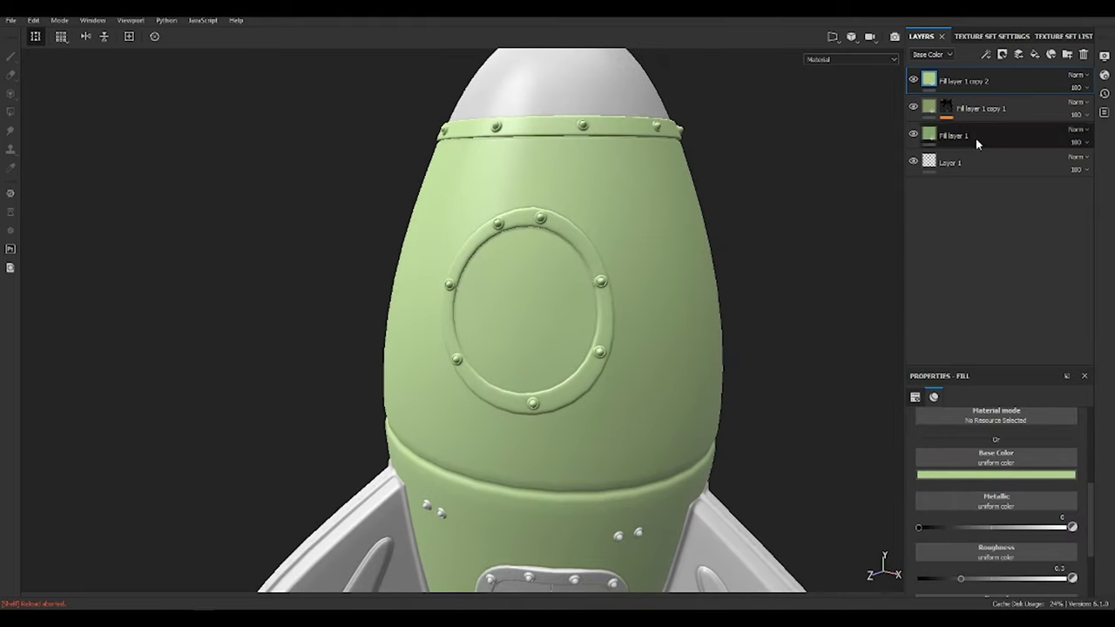
- Add a black mask to the lighter green layer filled with the thickness map
click(1002, 54)
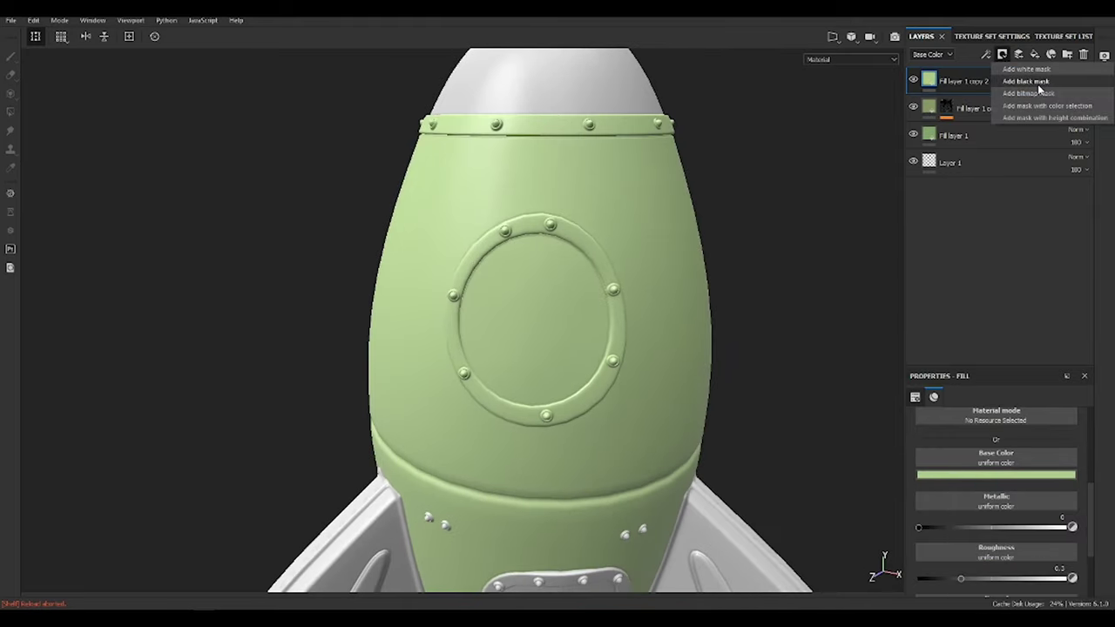
click(1028, 70)
click(985, 54)
click(1030, 97)
click(996, 431)
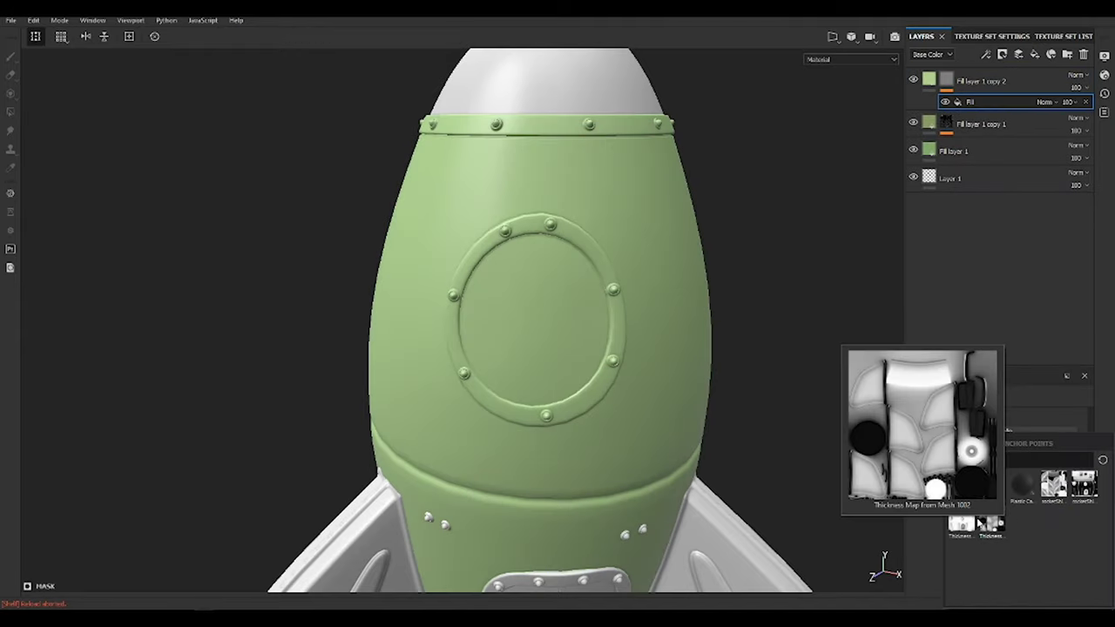
click(991, 521)
key(1)
alt+drag(755, 316, 697, 322)
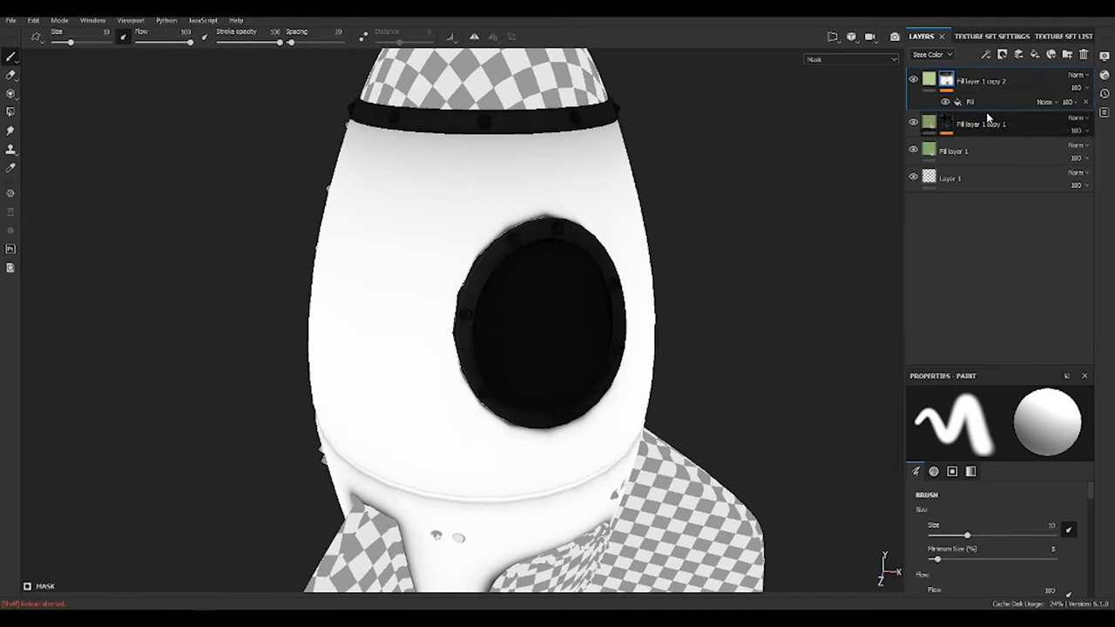
- Add a Levels adjustment to the mask, darkening it and raising the black point
click(985, 54)
click(993, 130)
drag(999, 427, 1072, 426)
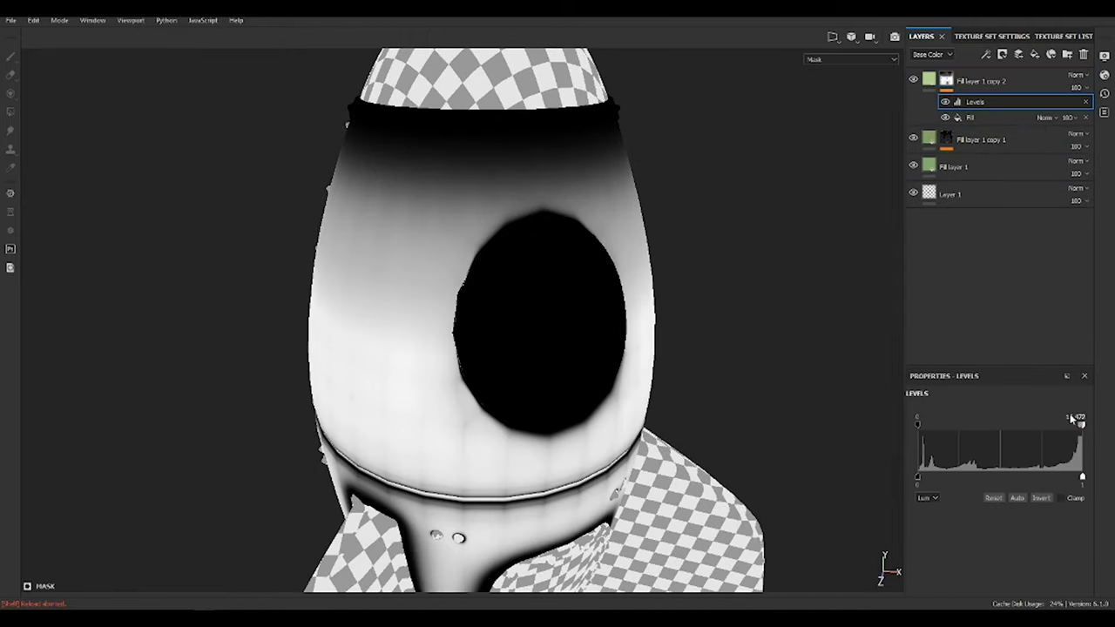
mouse_move(917, 425)
mouse_down()
mouse_move(964, 420)
mouse_move(938, 425)
mouse_up()
drag(1073, 425, 1078, 426)
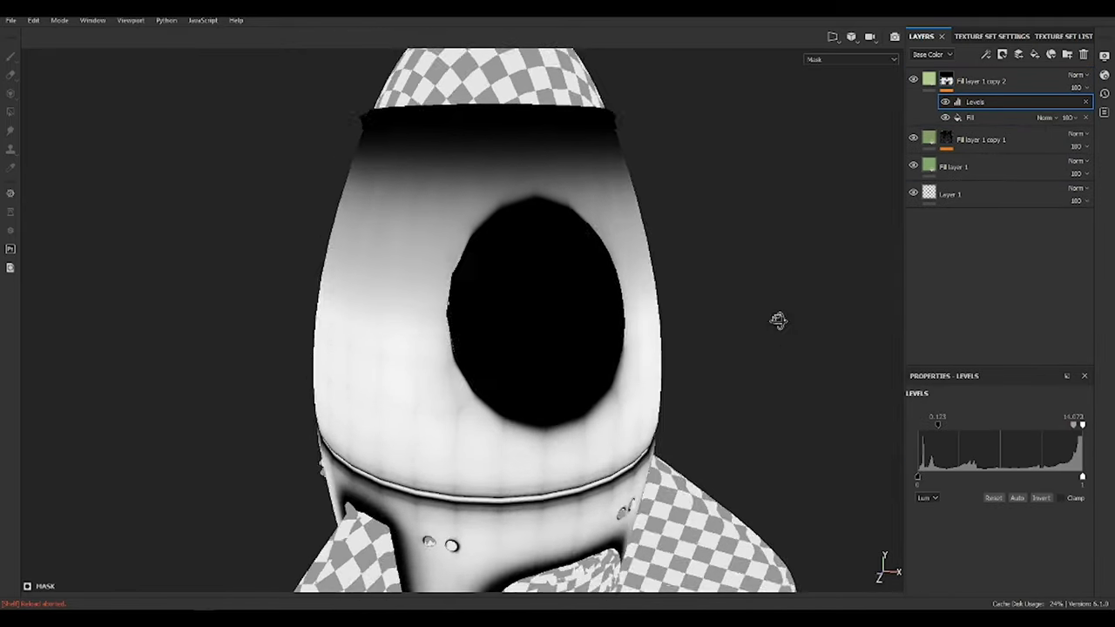
alt+drag(779, 319, 746, 286)
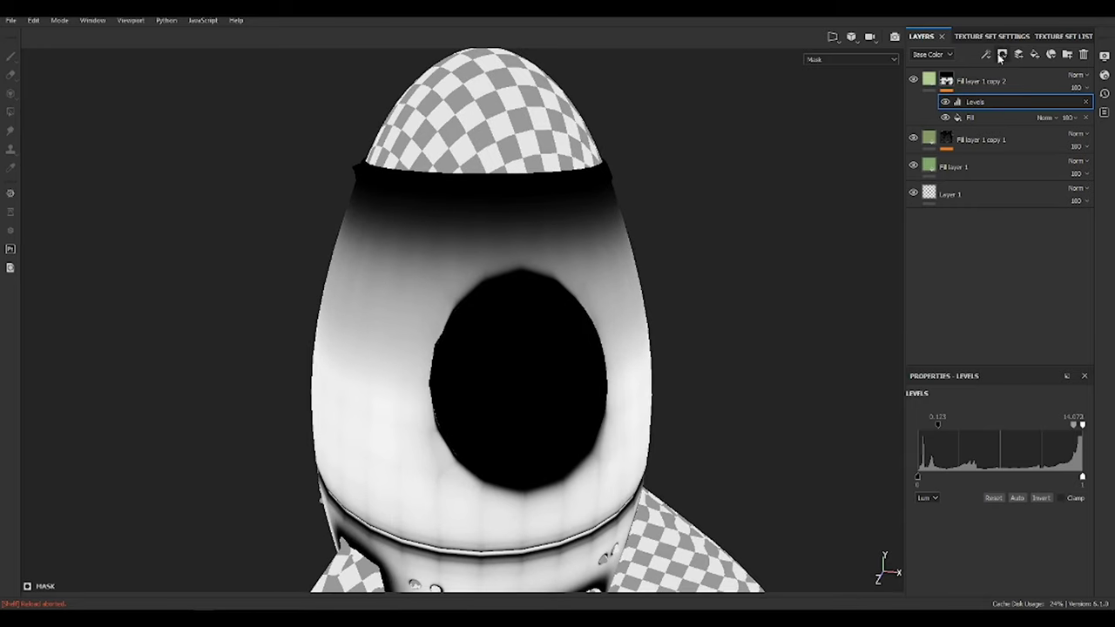
- Add a Mask Builder to the mask with Multiply blending
drag(950, 95, 976, 109)
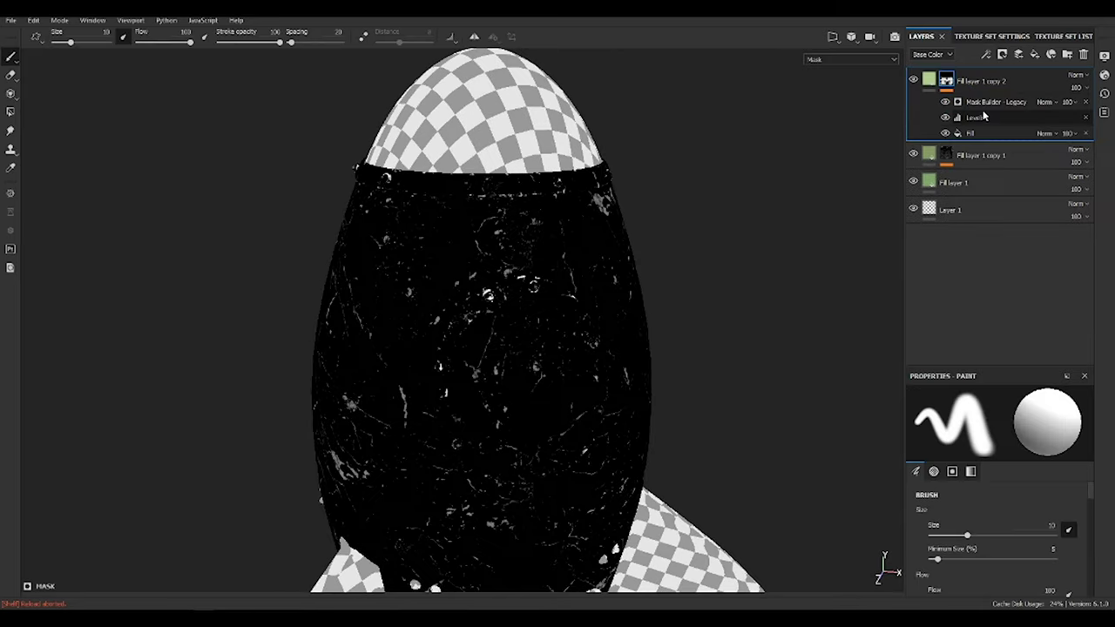
click(1045, 102)
click(1068, 131)
key(m)
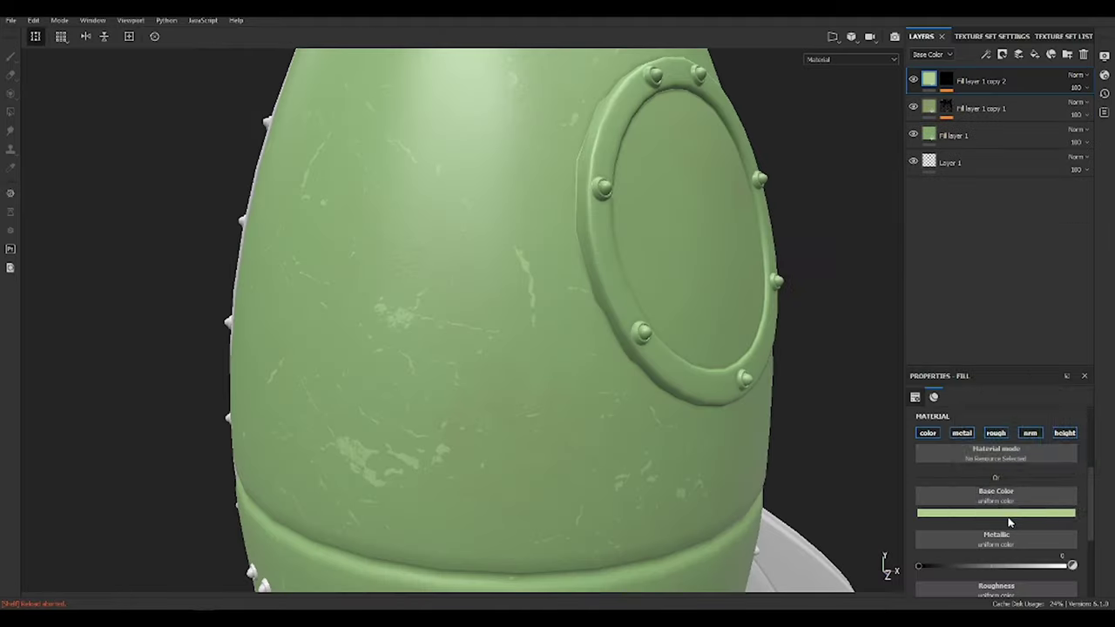
- Tweak the layer's base colour and height, and lower Roughness to about 0.455
click(935, 514)
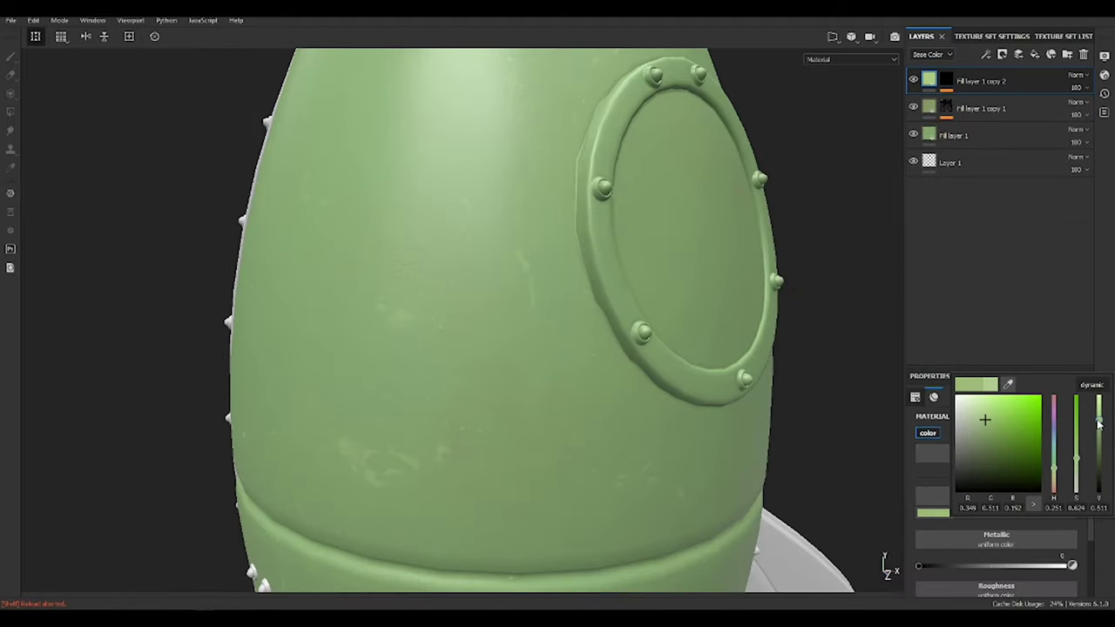
scroll(687, 356, down, 6)
scroll(648, 234, up, 1)
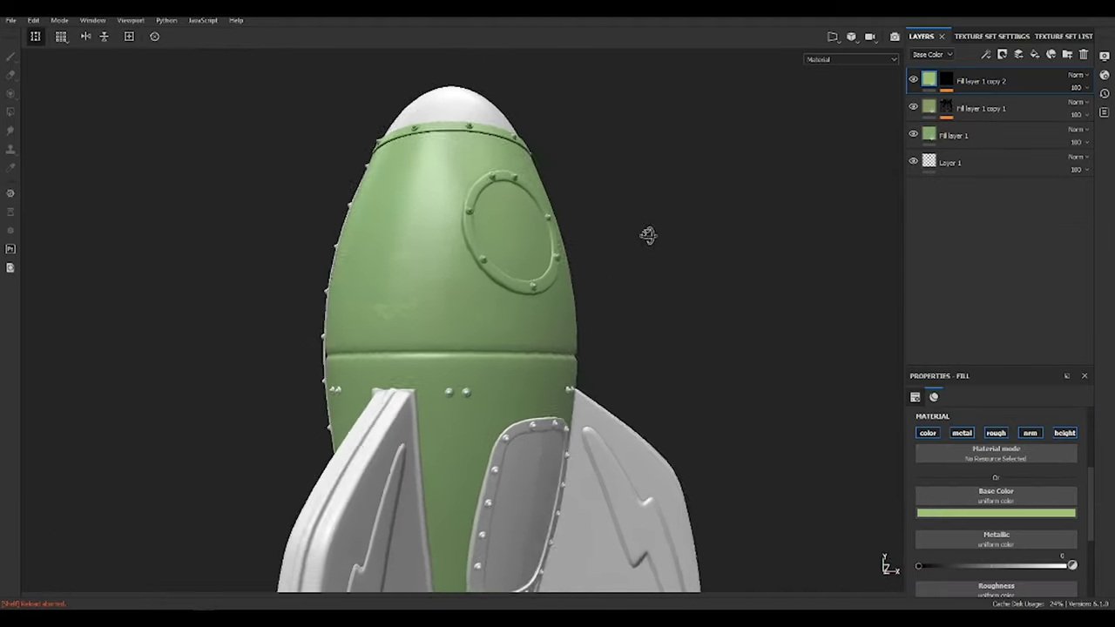
alt+drag(648, 235, 456, 314)
scroll(455, 313, up, 5)
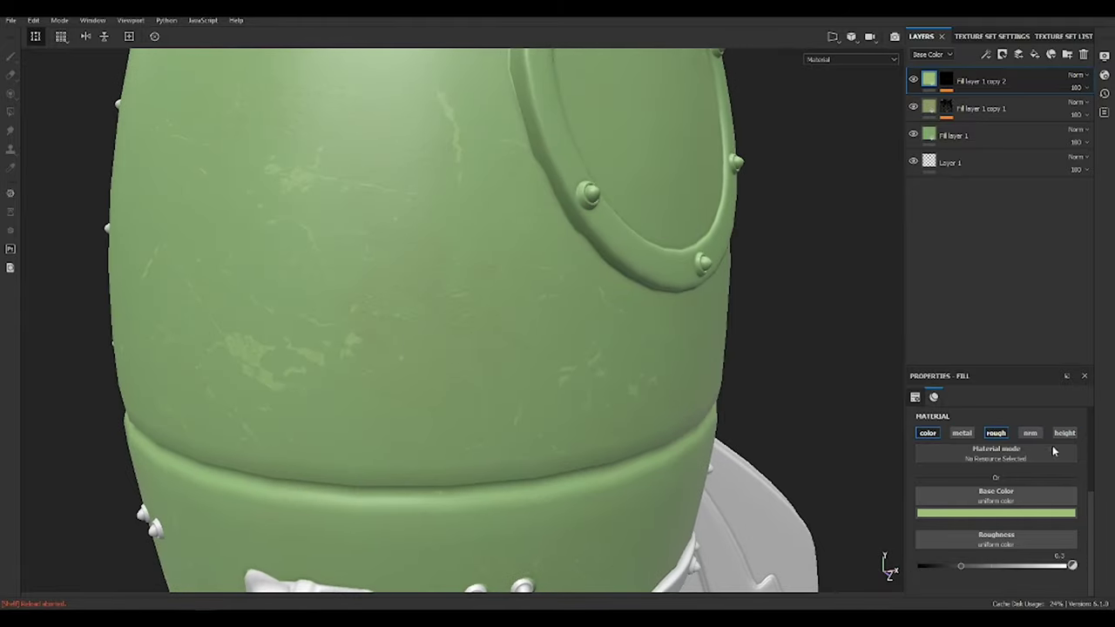
scroll(1053, 460, down, 2)
drag(993, 577, 1009, 571)
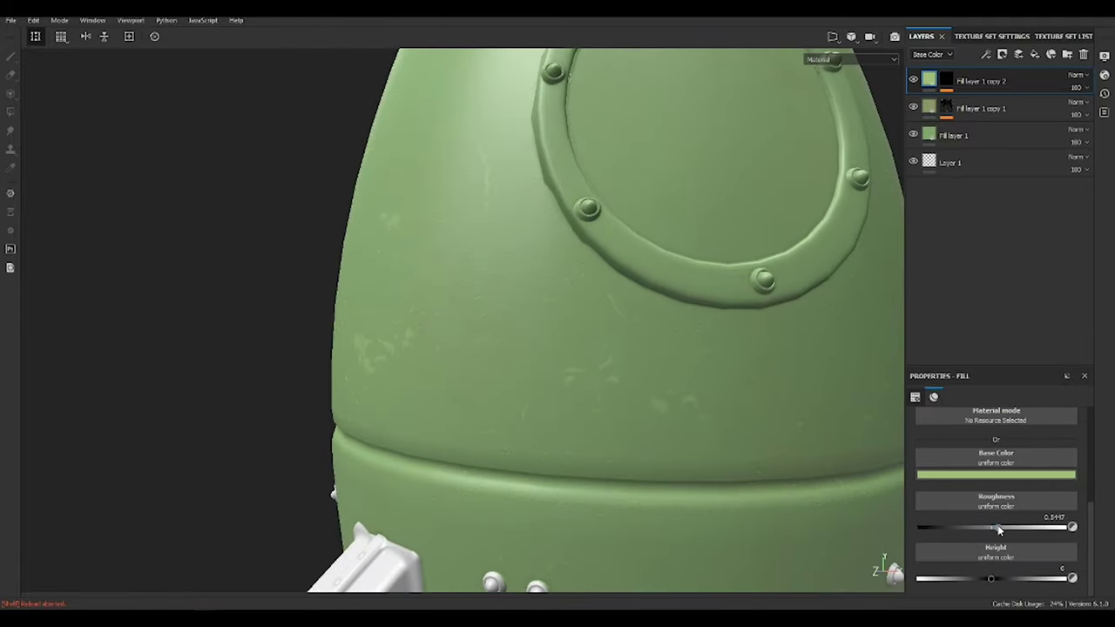
drag(999, 531, 985, 528)
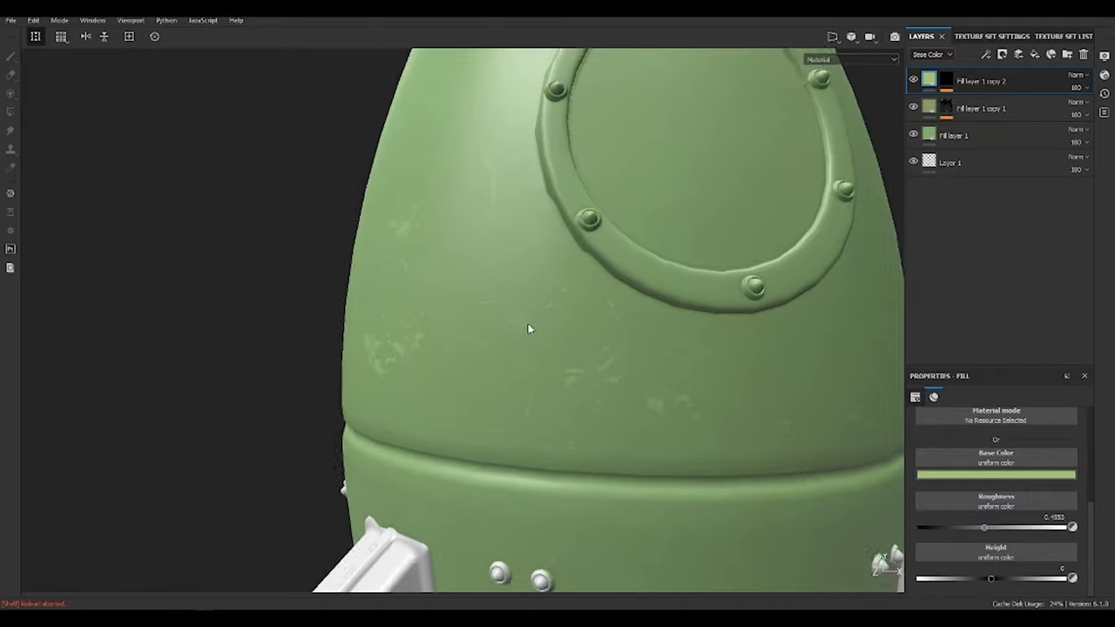
scroll(528, 323, down, 2)
alt+drag(528, 323, 915, 180)
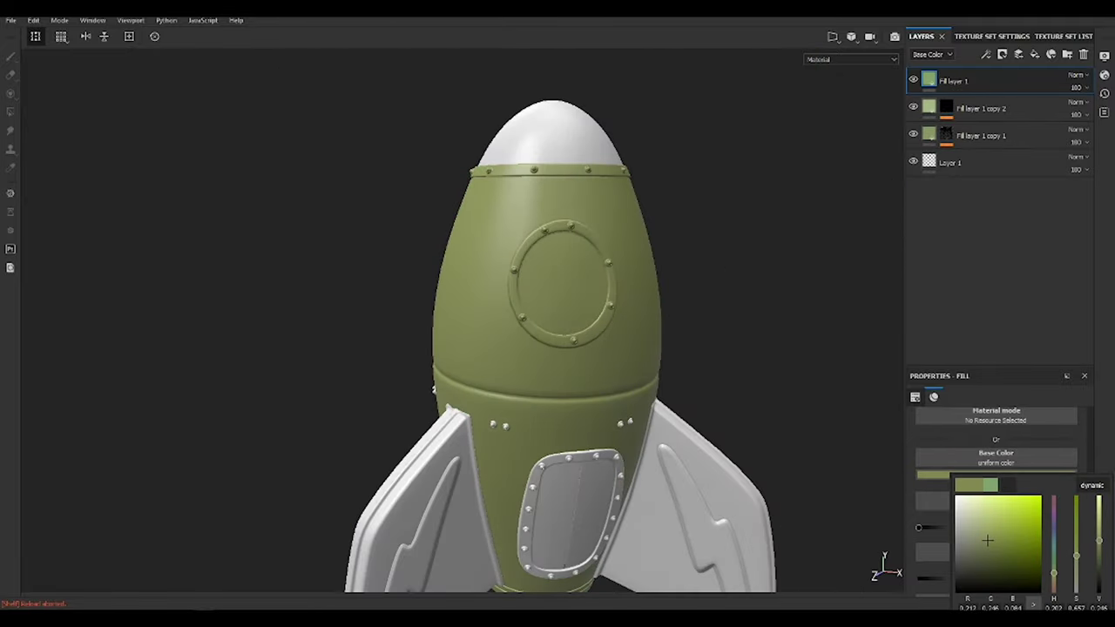
click(780, 329)
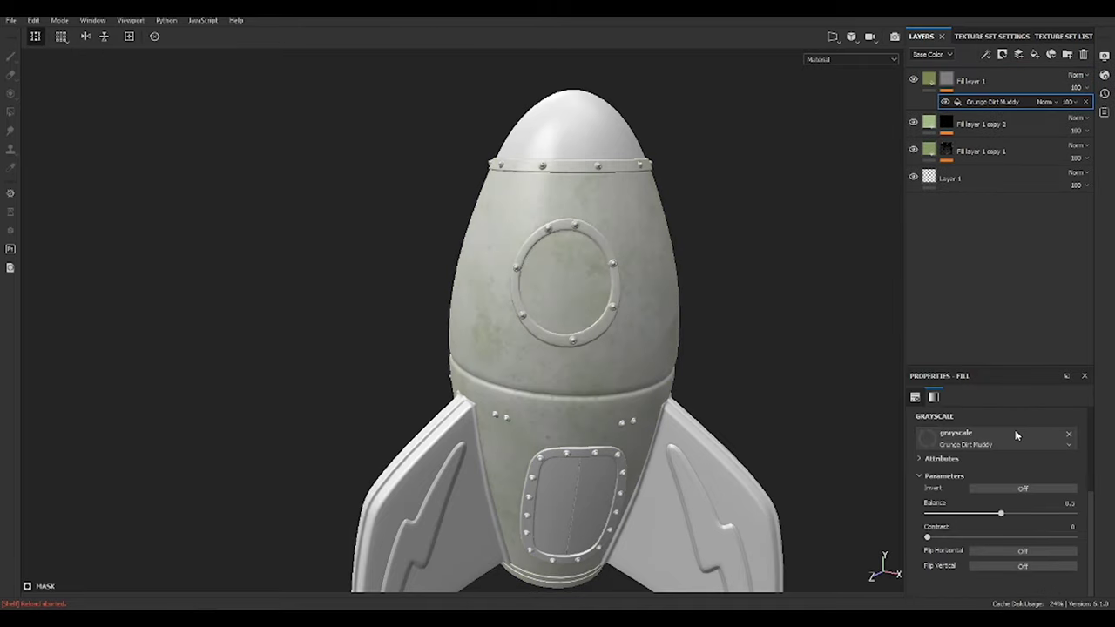
- Switch the Grunge Dirt Muddy fill's projection to UV projection
scroll(698, 322, up, 3)
click(994, 102)
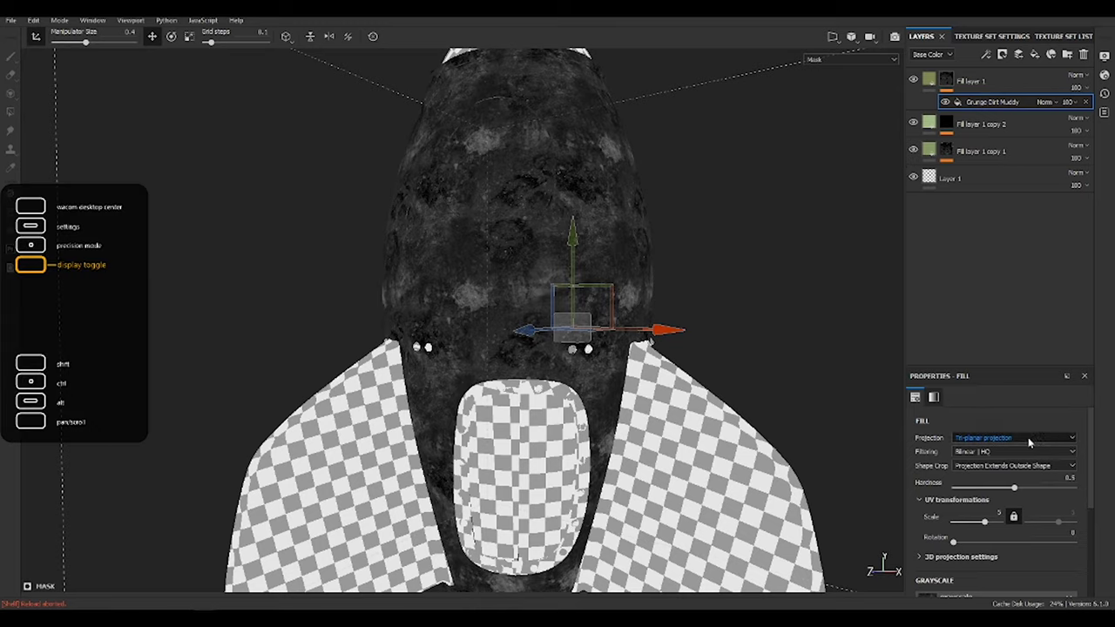
click(1010, 437)
click(1014, 448)
click(1011, 438)
click(1010, 456)
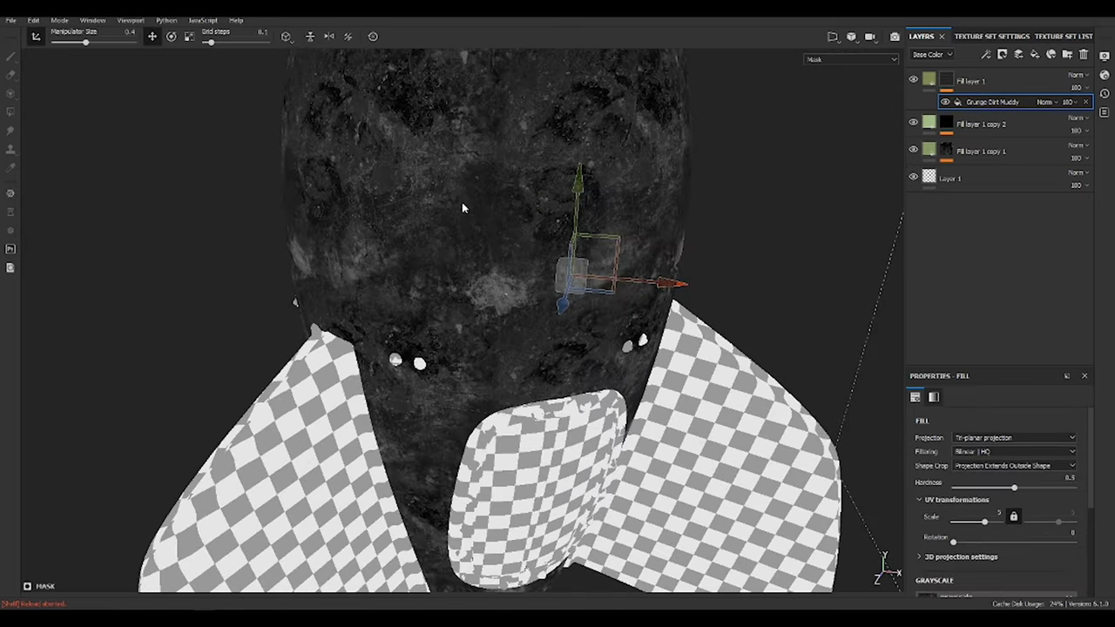
scroll(462, 203, up, 5)
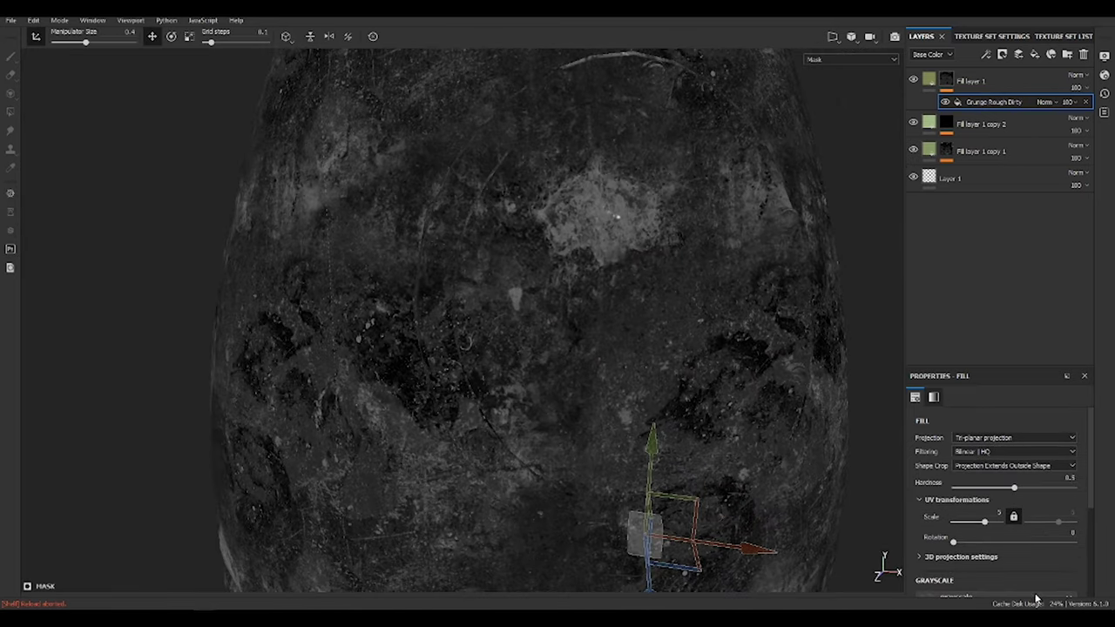
scroll(746, 511, down, 5)
scroll(743, 332, down, 2)
click(976, 437)
click(976, 446)
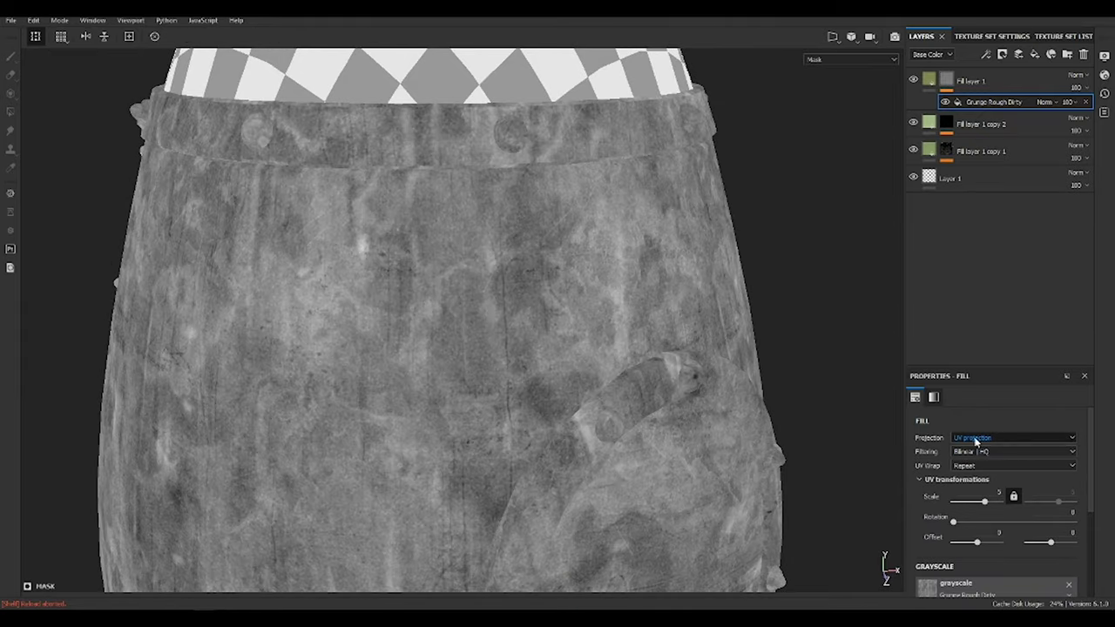
mouse_move(785, 305)
alt+mouse_down()
mouse_move(715, 249)
mouse_move(290, 279)
mouse_move(563, 311)
mouse_move(503, 153)
mouse_move(570, 282)
alt+mouse_up()
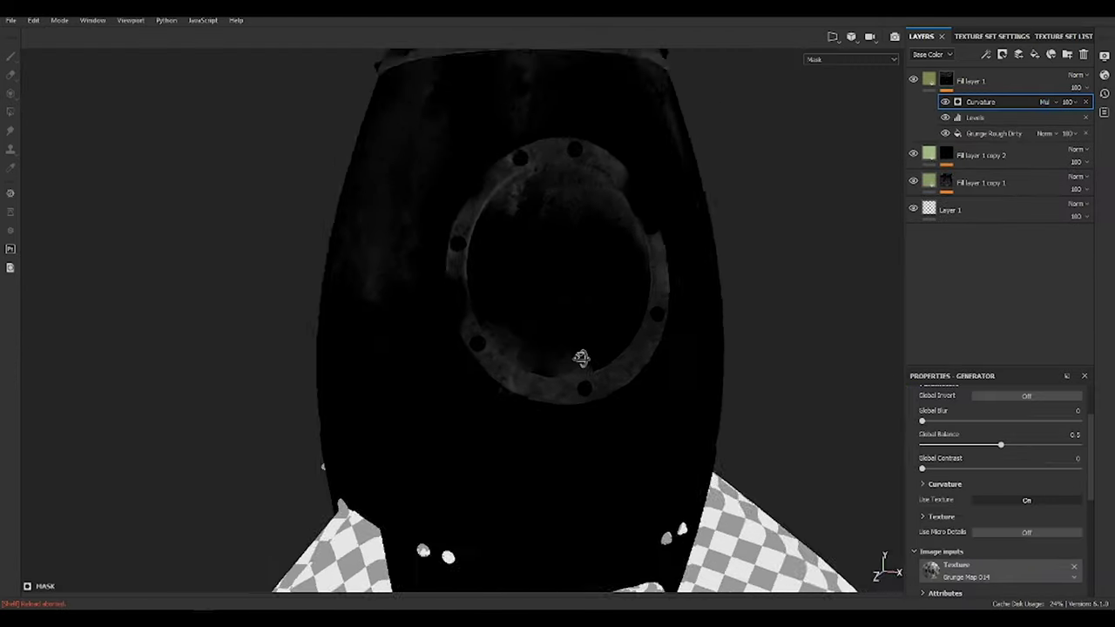
mouse_move(581, 355)
alt+mouse_down()
mouse_move(607, 415)
mouse_move(610, 331)
alt+mouse_up()
- Raise the curvature balance to 0.64 and add a Mask Editor effect blended with Multiply
click(1025, 446)
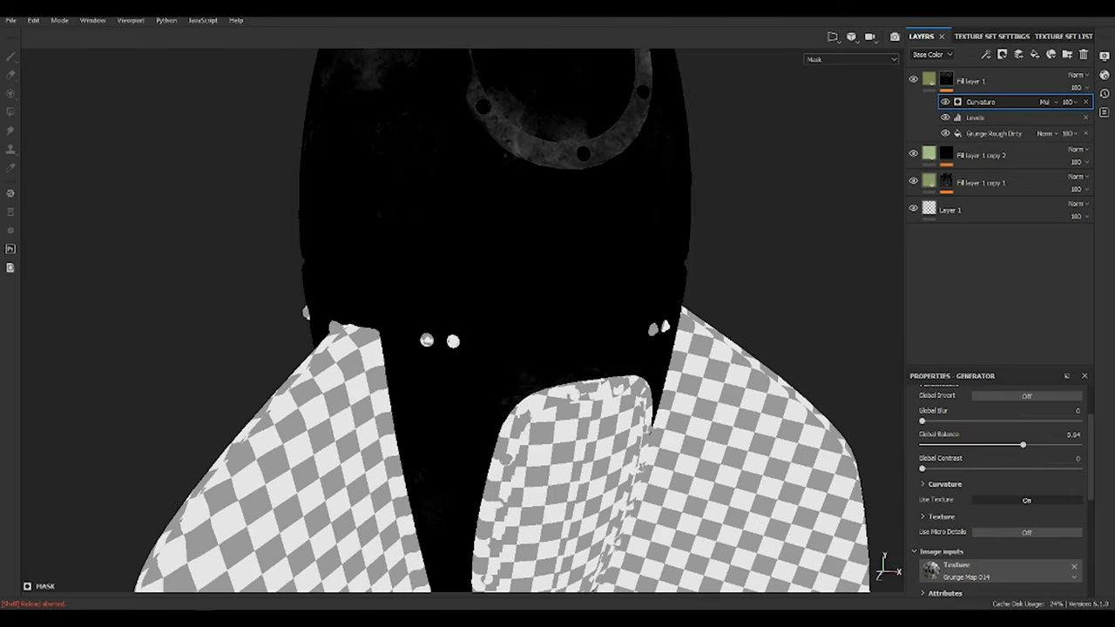
click(983, 102)
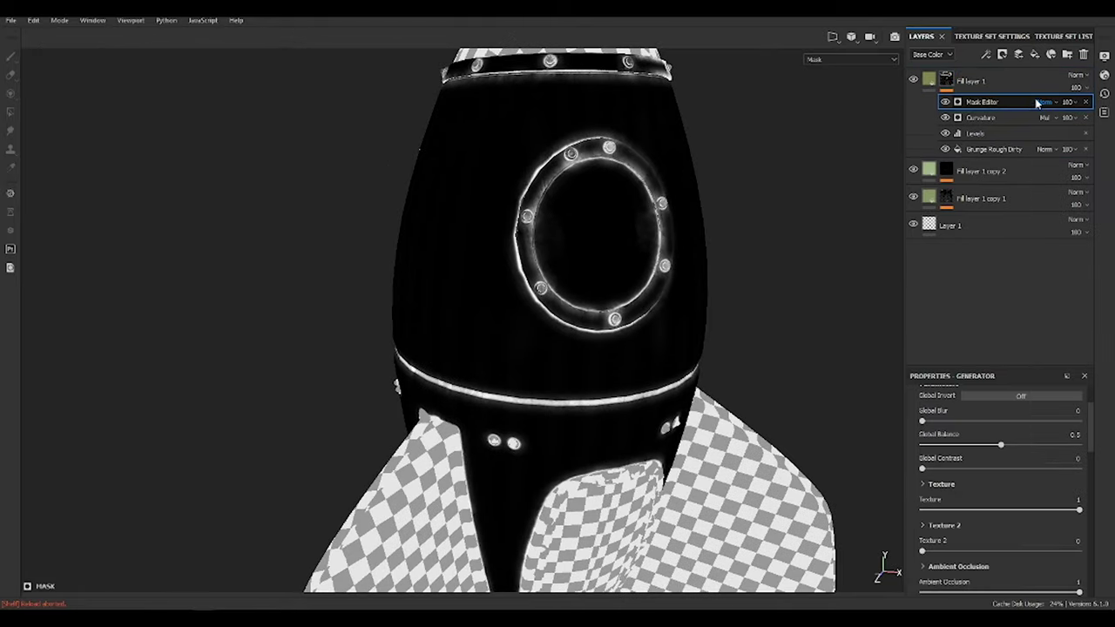
click(1046, 102)
click(1081, 265)
alt+middle_drag(654, 410, 656, 202)
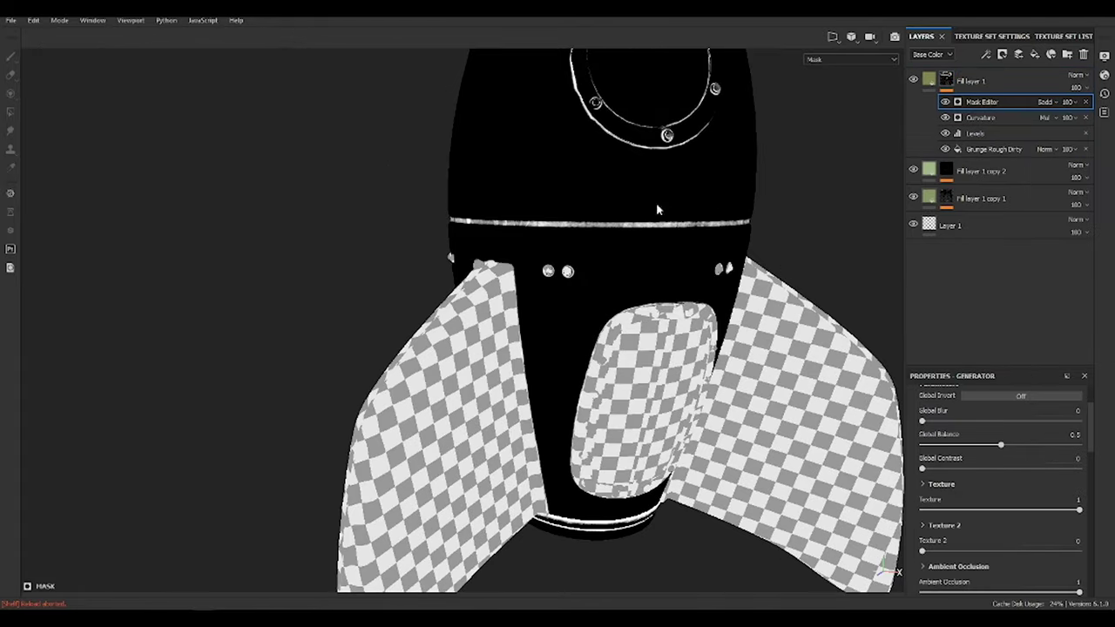
click(1069, 117)
click(1045, 173)
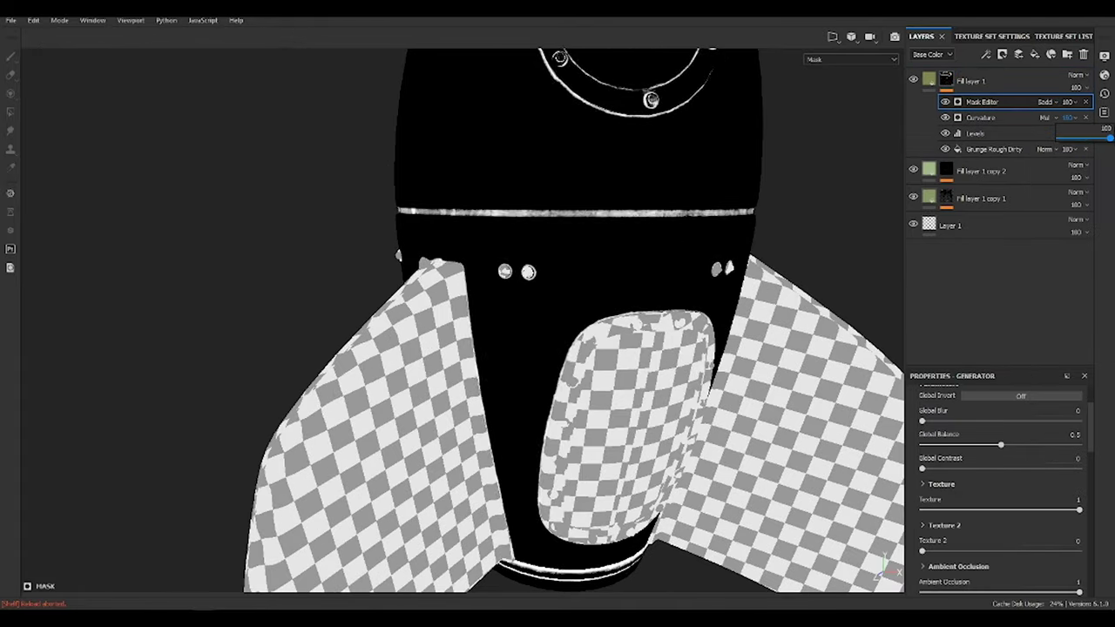
- Move the Curvature effect above the Mask Editor and set its blending to Linear Dodge
click(1069, 118)
drag(981, 118, 981, 98)
click(1046, 102)
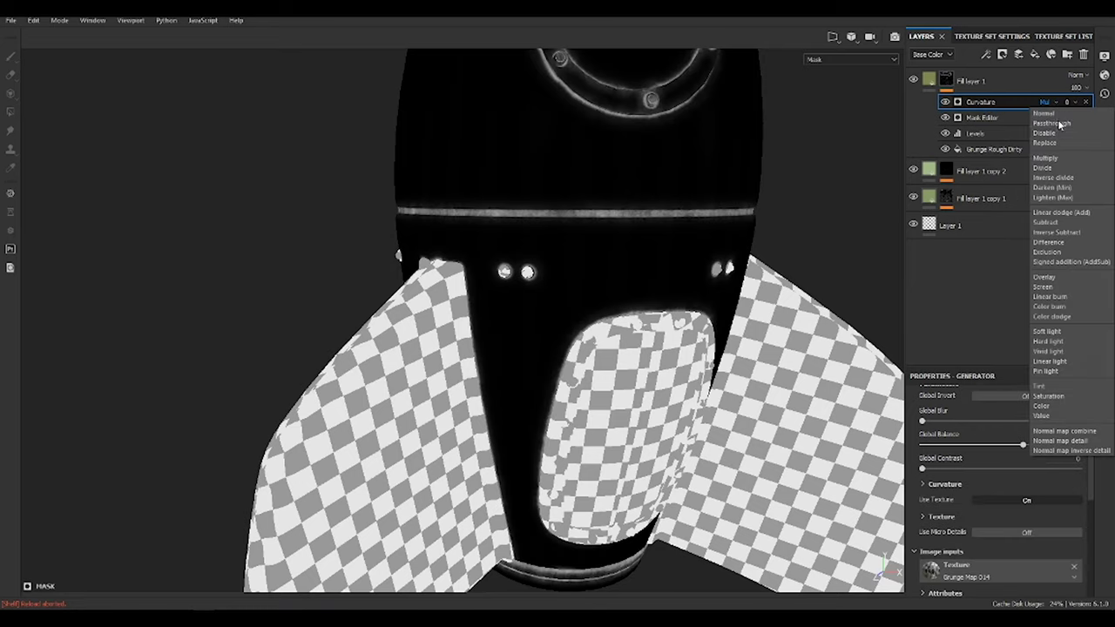
click(1063, 126)
click(1069, 102)
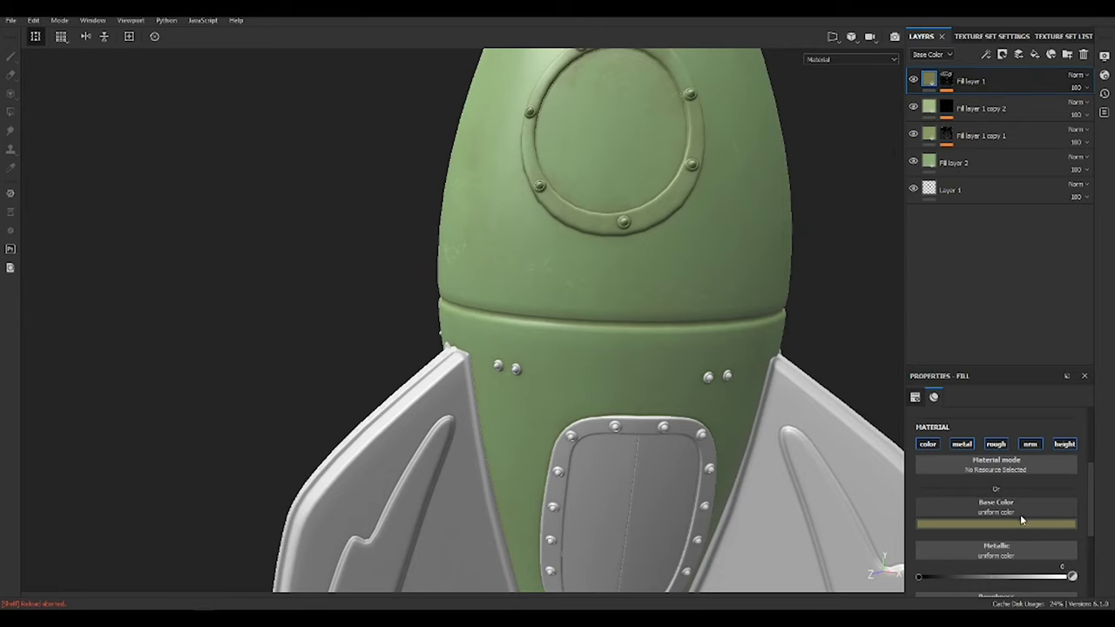
click(1021, 521)
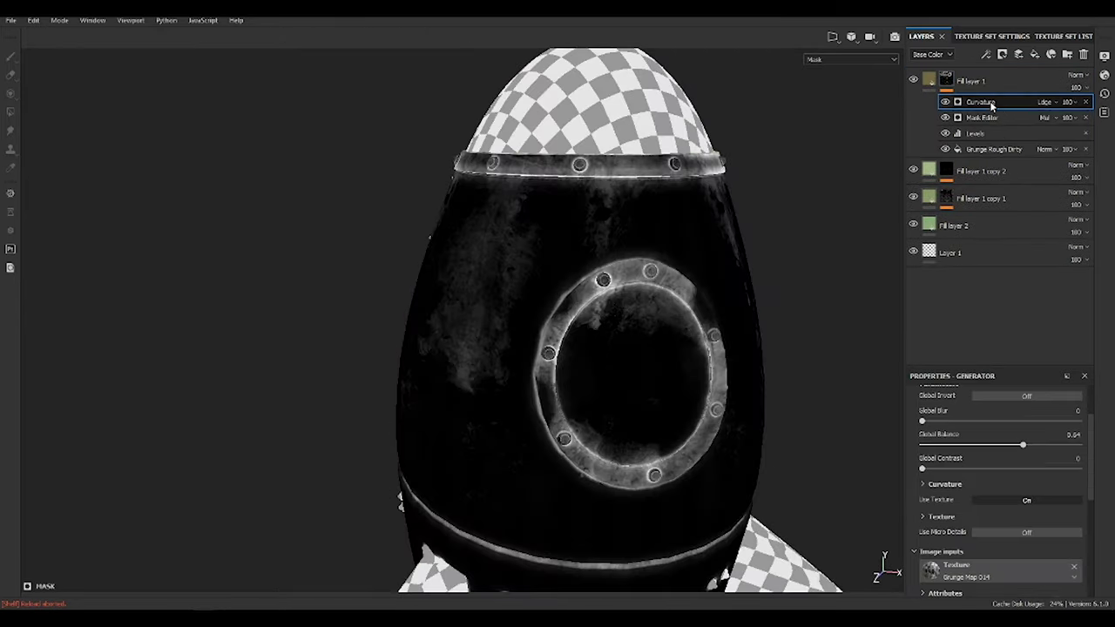
- Add a Levels effect to the dirt mask and lower its midpoint to about 0.256
click(1002, 54)
click(1020, 87)
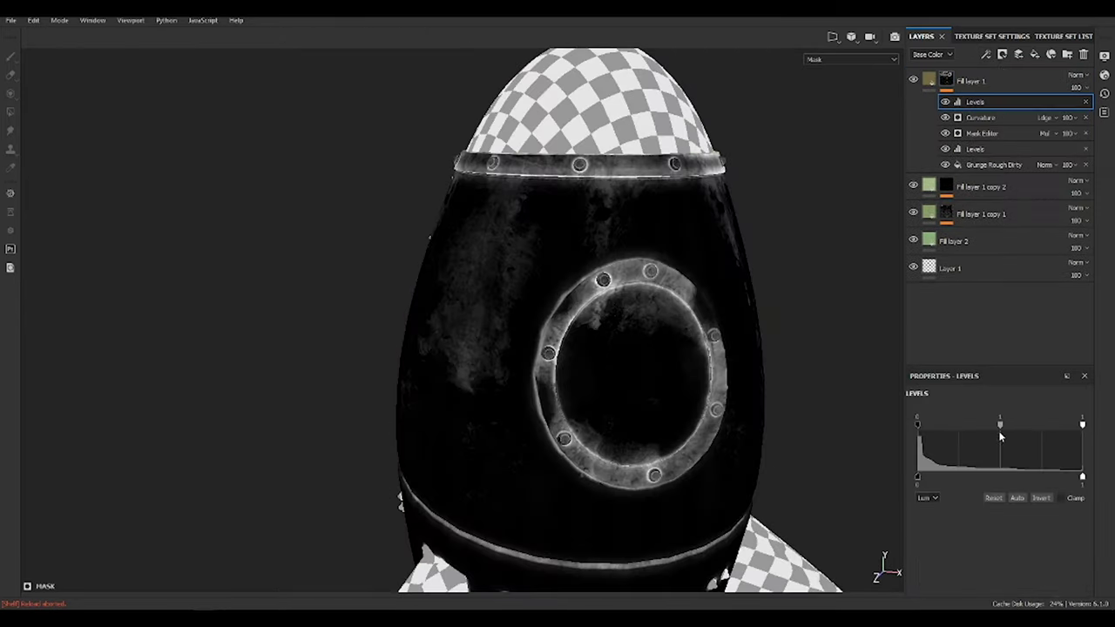
drag(999, 425, 977, 424)
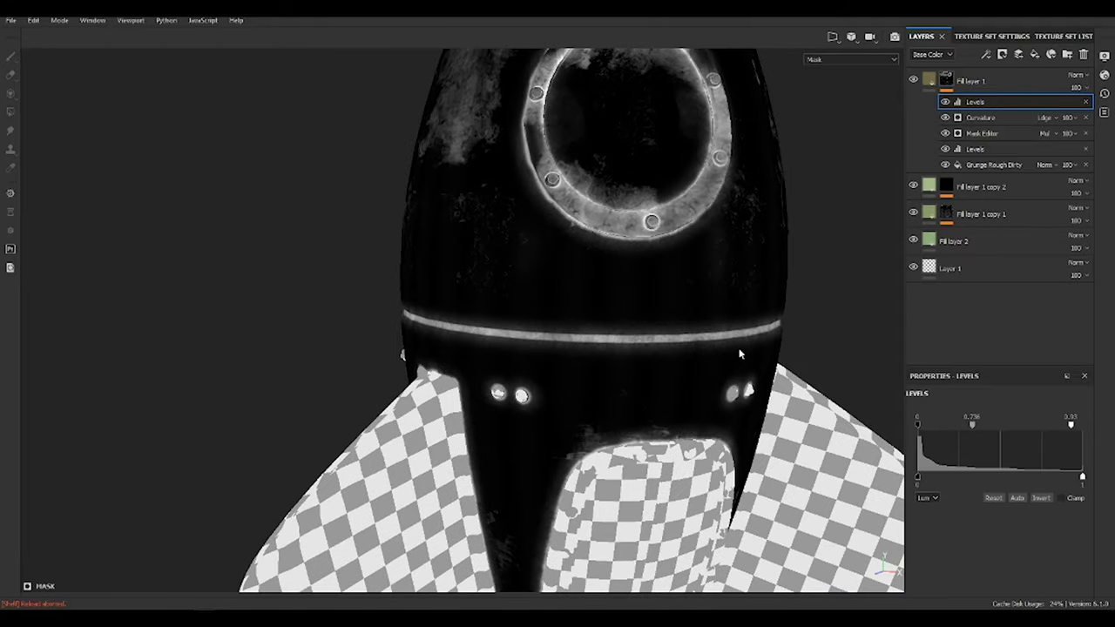
mouse_move(728, 458)
alt+mouse_down()
mouse_move(573, 308)
mouse_move(734, 263)
alt+mouse_up()
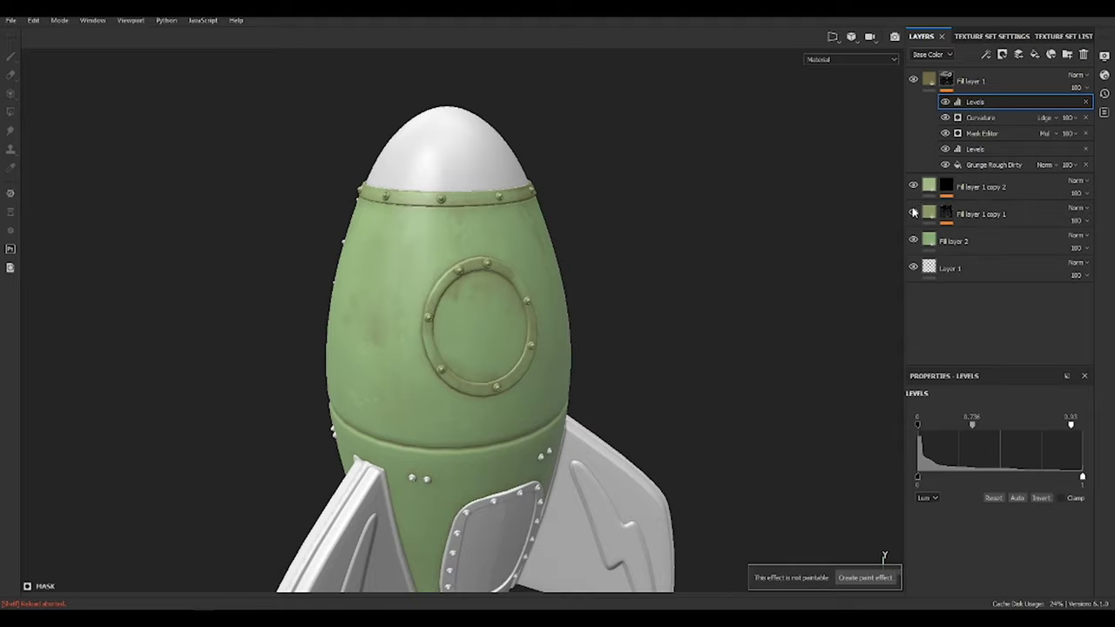
- Inspect Fill layer 2 and Fill layer 1 copy 1 in the roughness channel, then return to full material view
click(958, 241)
scroll(1002, 488, down, 3)
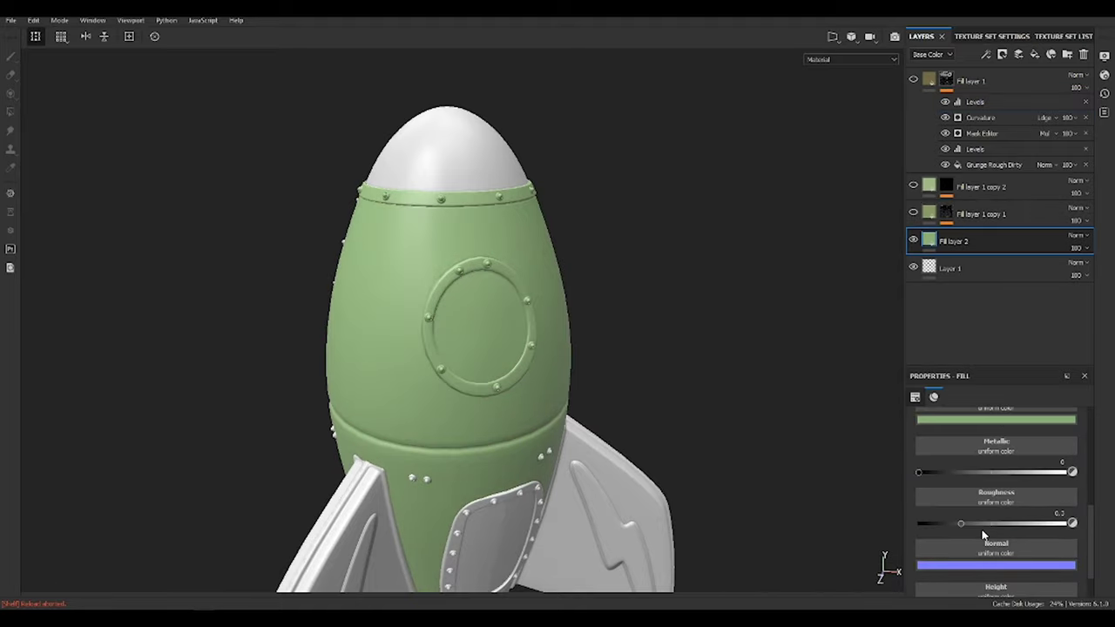
mouse_move(609, 366)
alt+mouse_down()
mouse_move(530, 331)
mouse_move(455, 256)
mouse_move(572, 317)
mouse_move(581, 294)
alt+mouse_up()
click(967, 215)
key(c)
key(c)
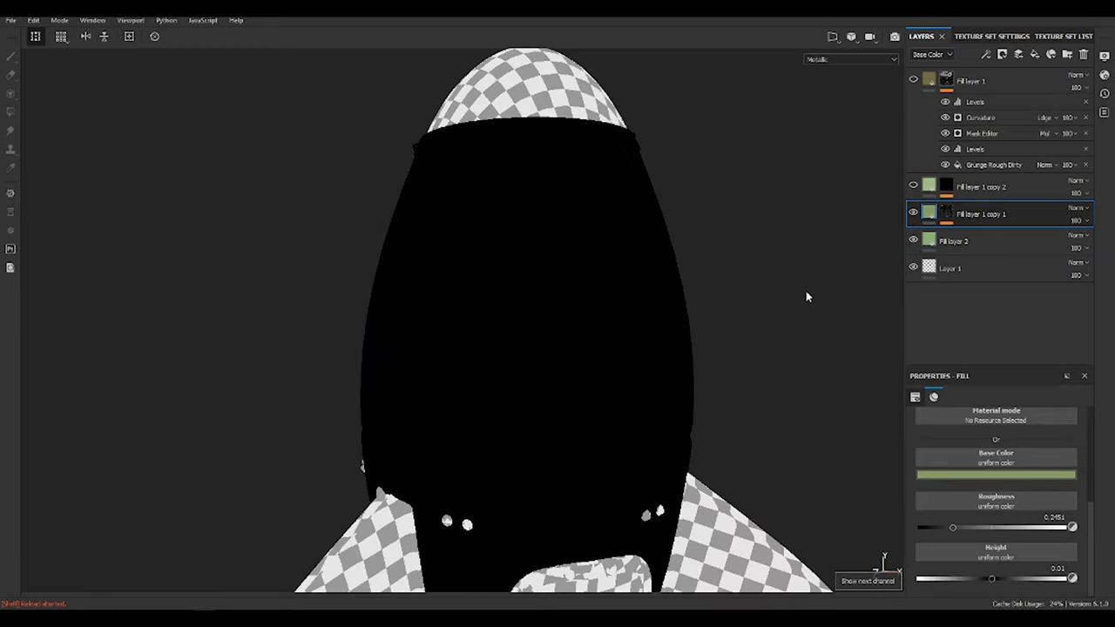
key(c)
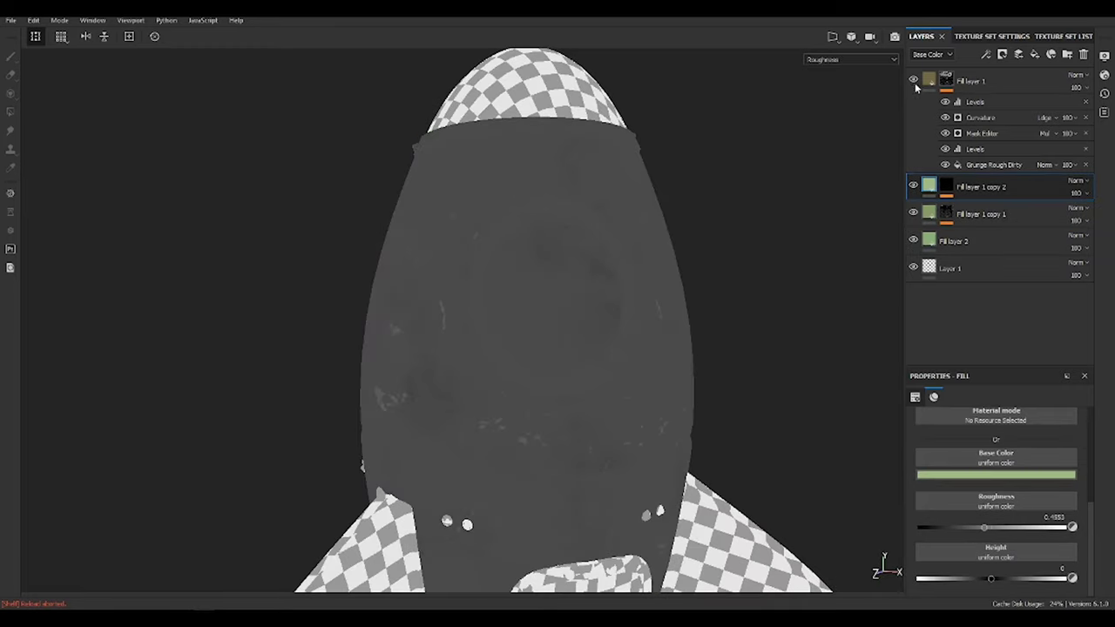
click(947, 80)
click(928, 80)
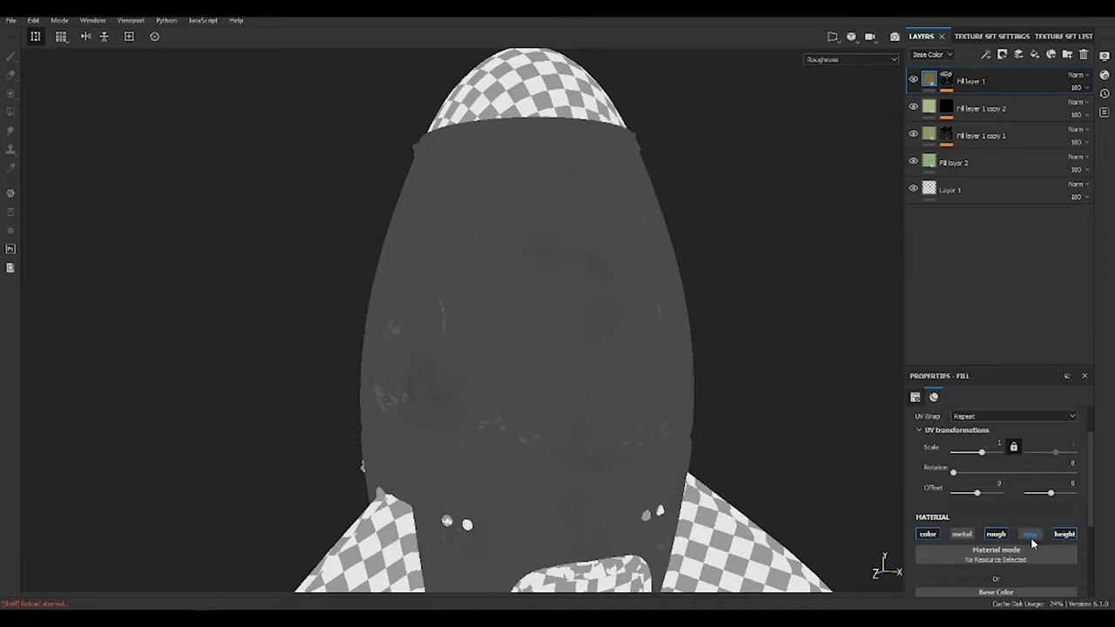
scroll(1032, 543, down, 3)
key(m)
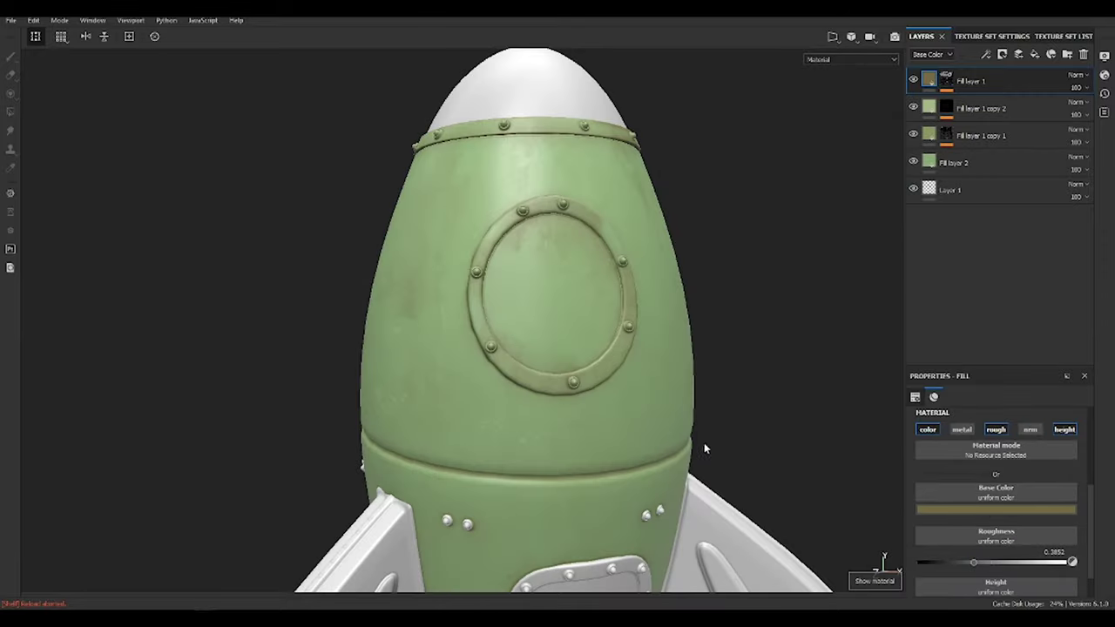
mouse_move(704, 446)
alt+mouse_down()
mouse_move(902, 329)
mouse_move(837, 331)
alt+mouse_up()
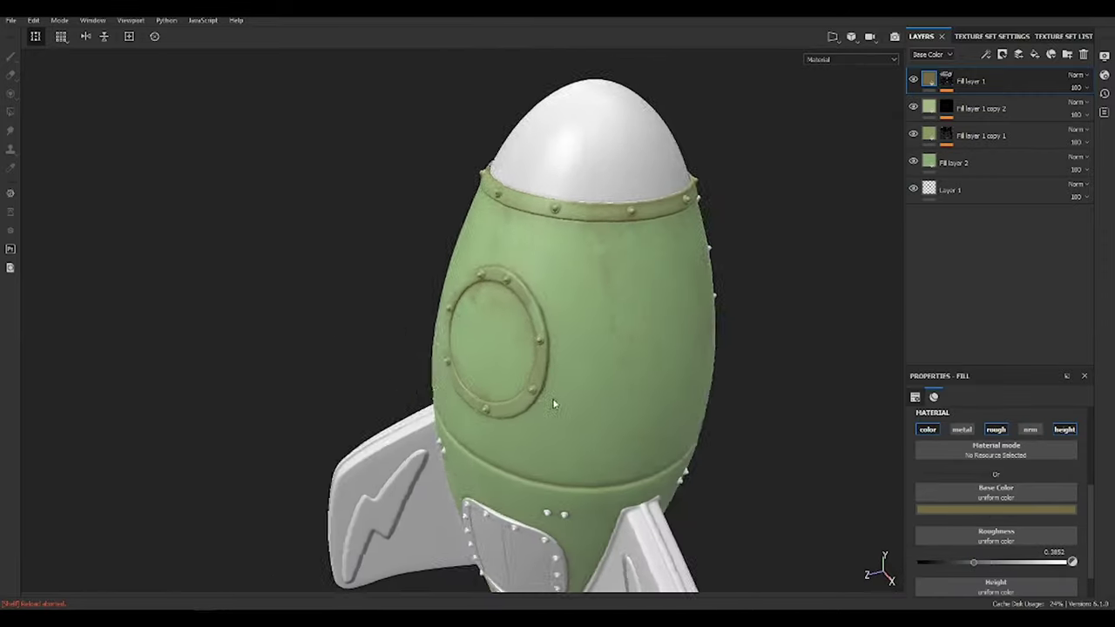
- Group the fill layers into the greenPlastic folder and instance it across all texture sets
click(1067, 54)
click(959, 190)
shift+click(983, 113)
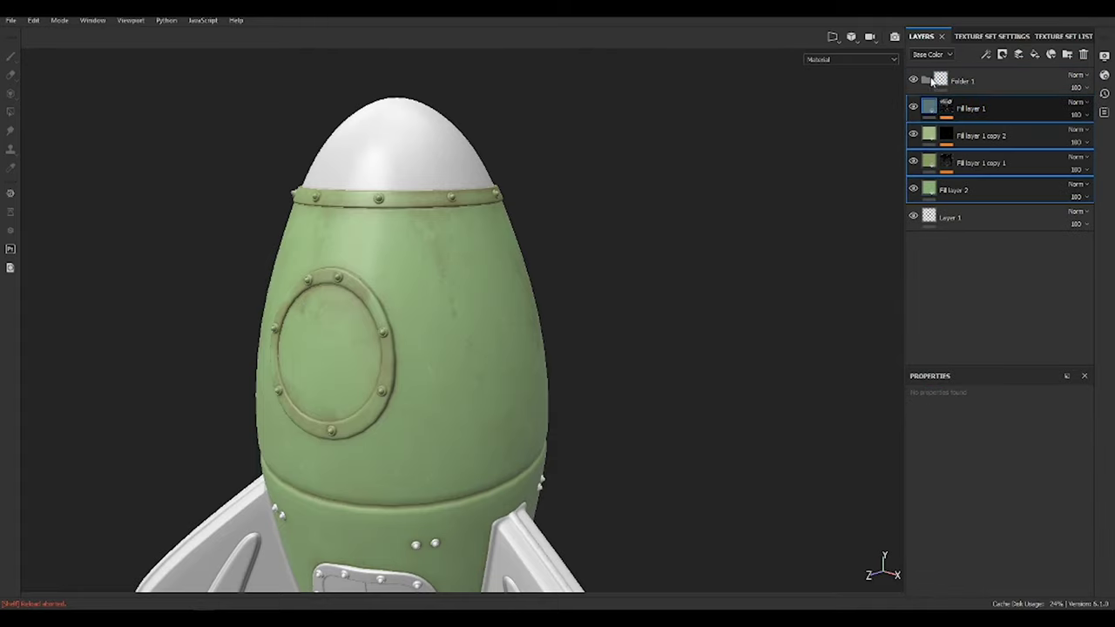
drag(983, 113, 978, 84)
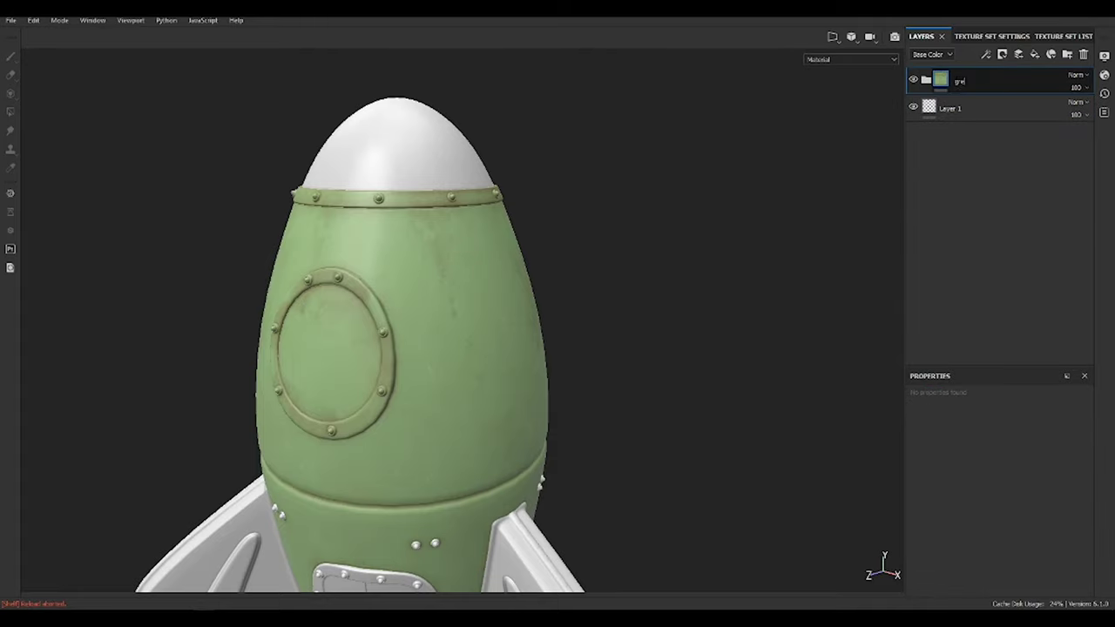
right_click(979, 84)
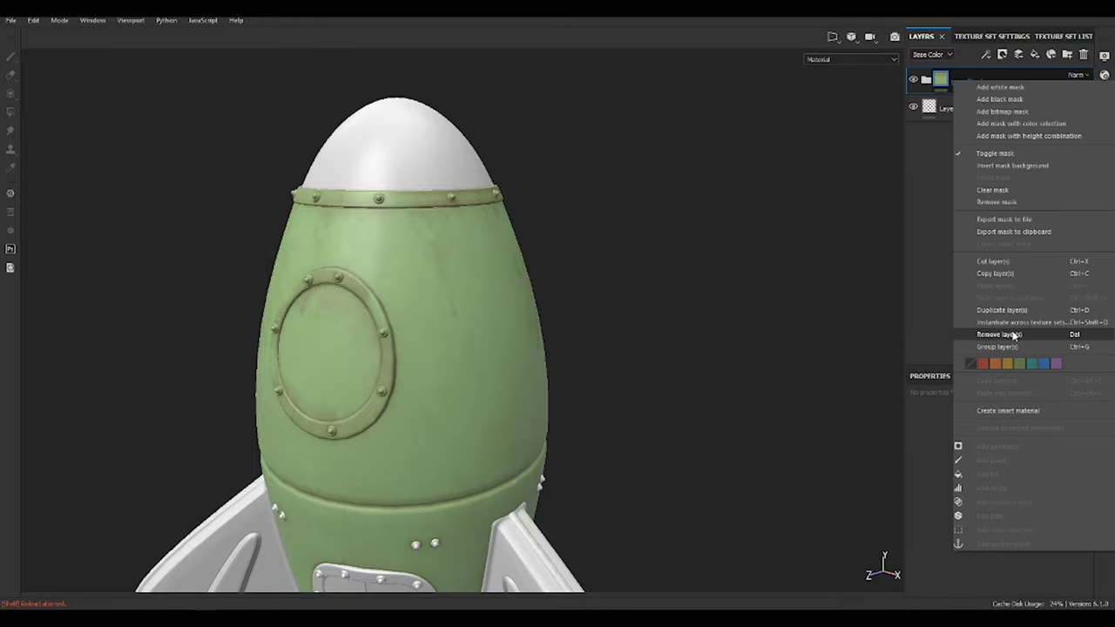
click(993, 328)
click(523, 399)
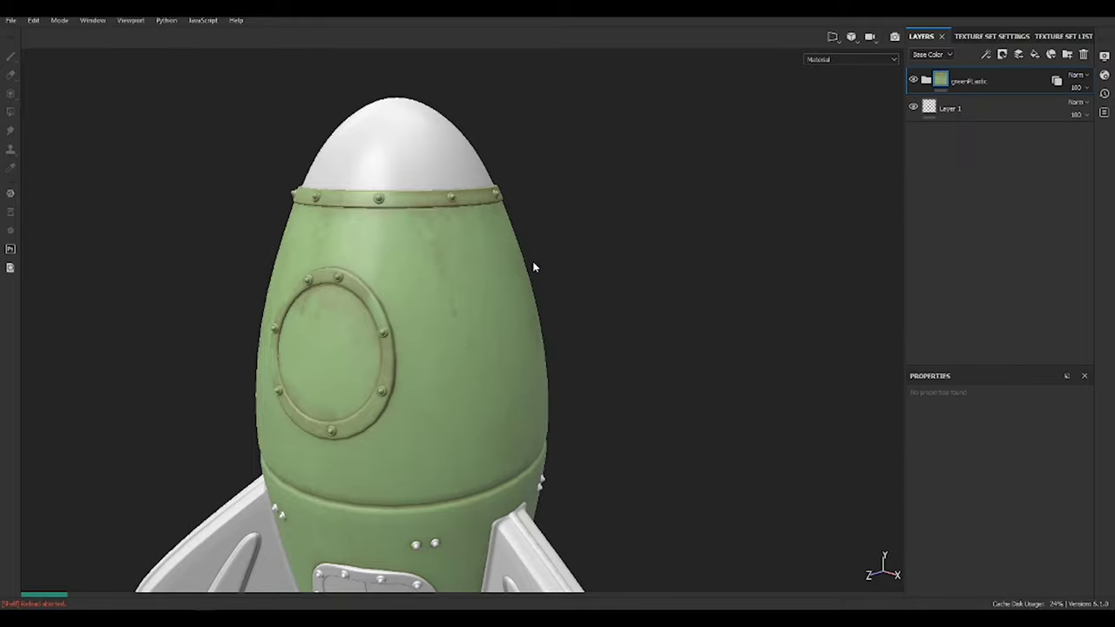
mouse_move(534, 268)
alt+mouse_down()
mouse_move(527, 195)
mouse_move(589, 294)
alt+mouse_up()
- Check the base colours of Fill layer 1 copy 2 and copy 1, and save the project
click(992, 135)
click(996, 510)
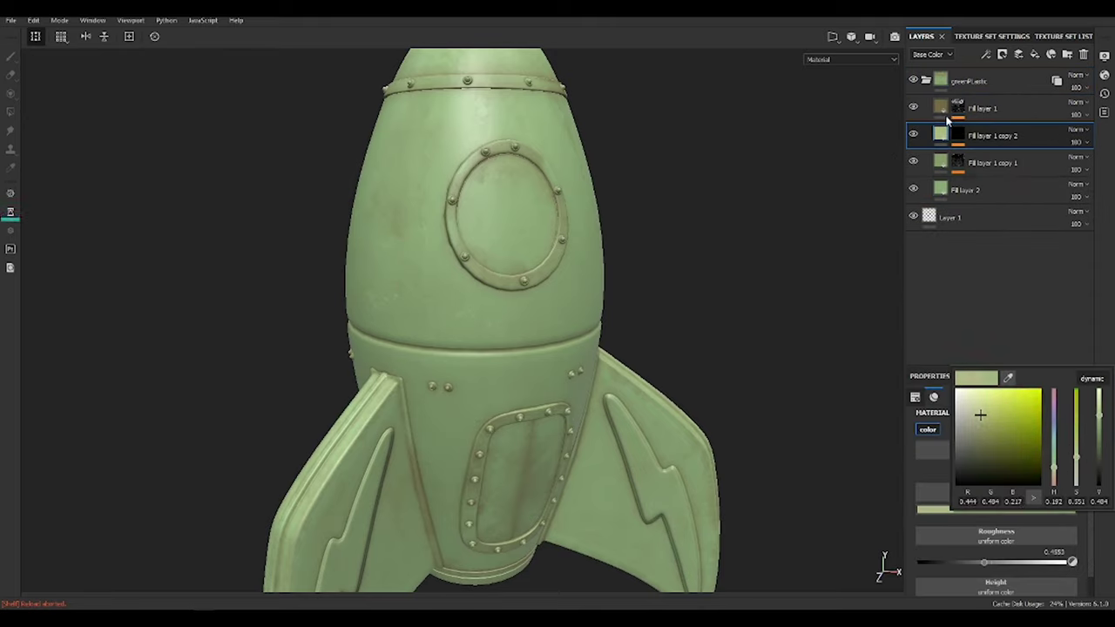
click(992, 162)
key(ctrl+s)
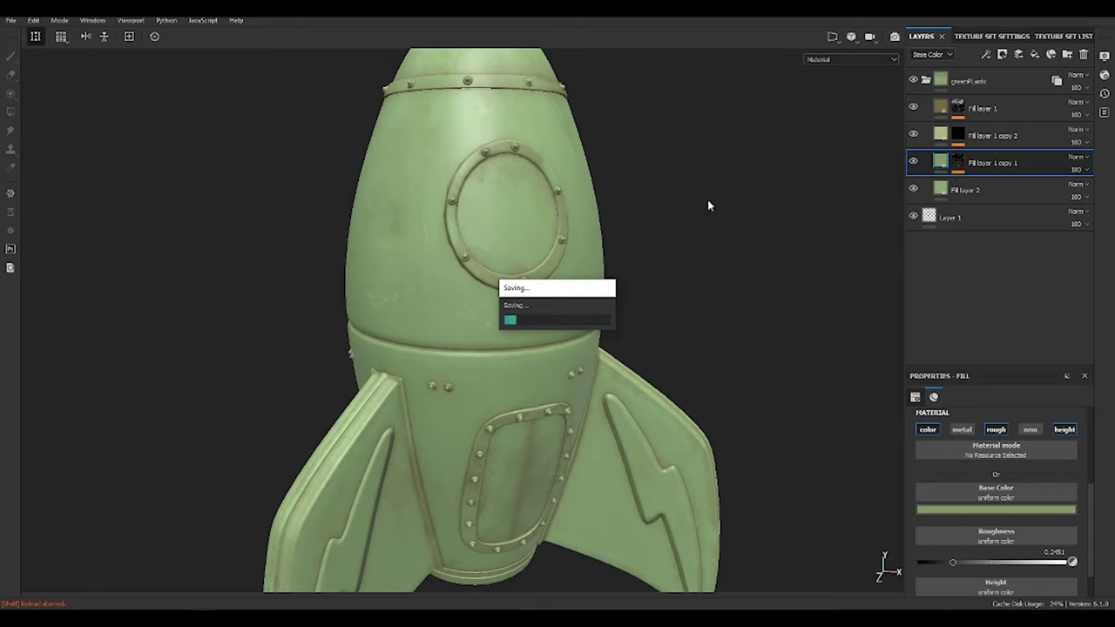
click(1036, 511)
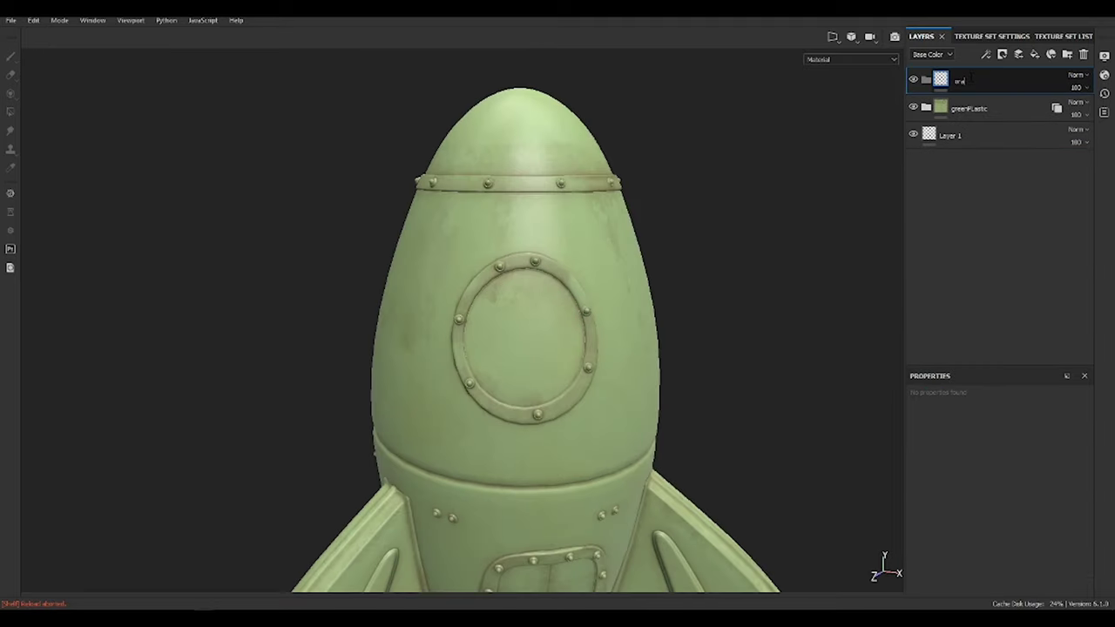
- Add Fill layer 3 inside the orangePlastic folder with a darker, slightly yellower orange colour
click(1022, 55)
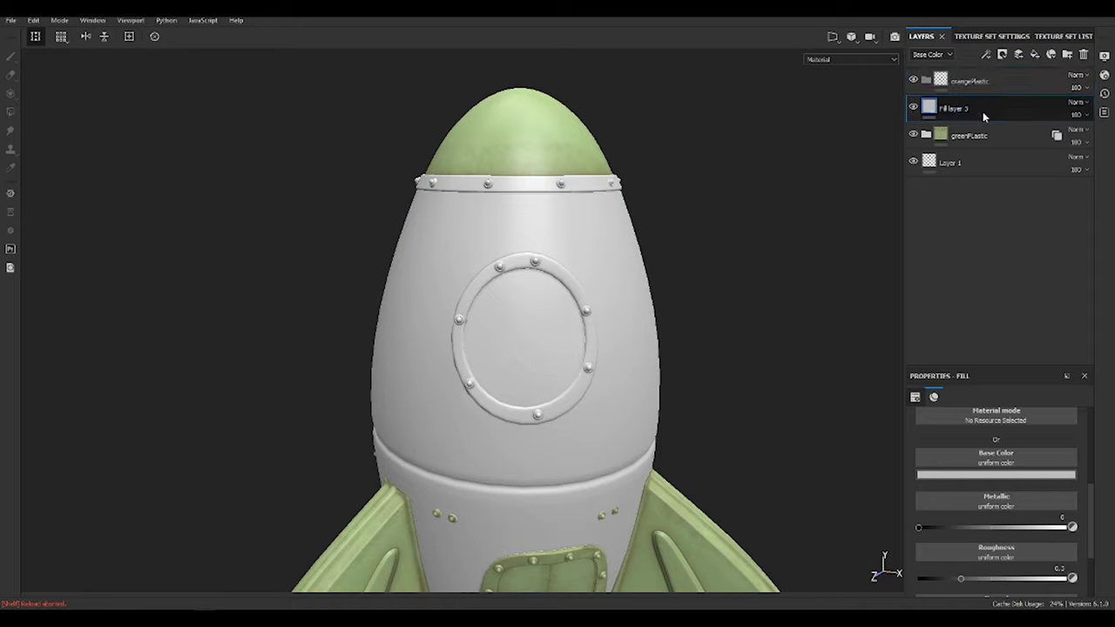
drag(944, 92, 946, 106)
click(1000, 475)
click(983, 523)
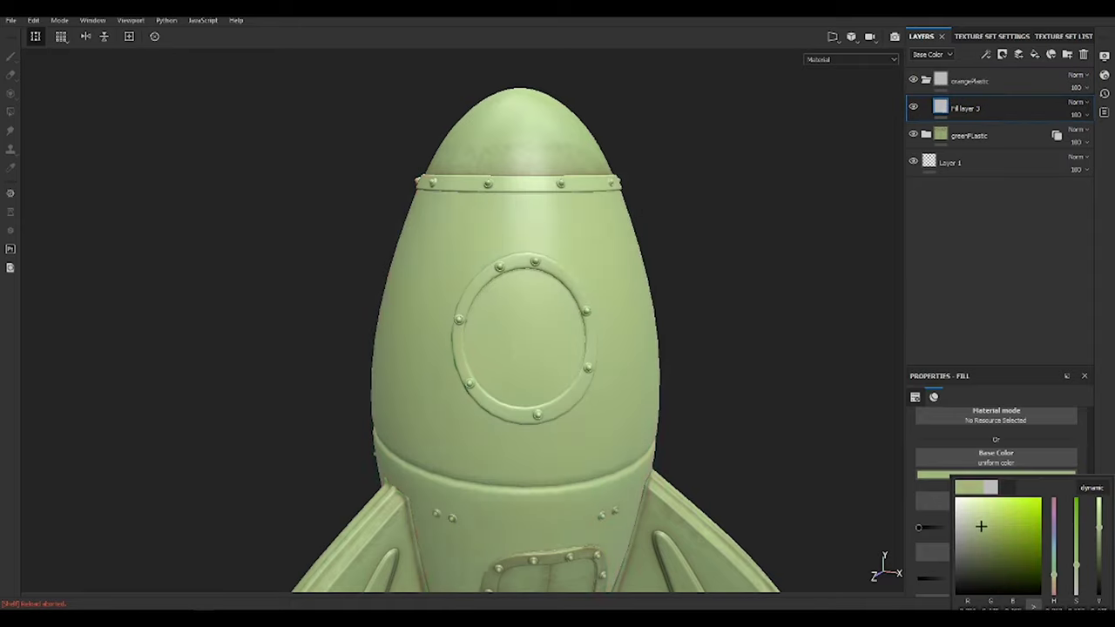
drag(1056, 588, 1058, 594)
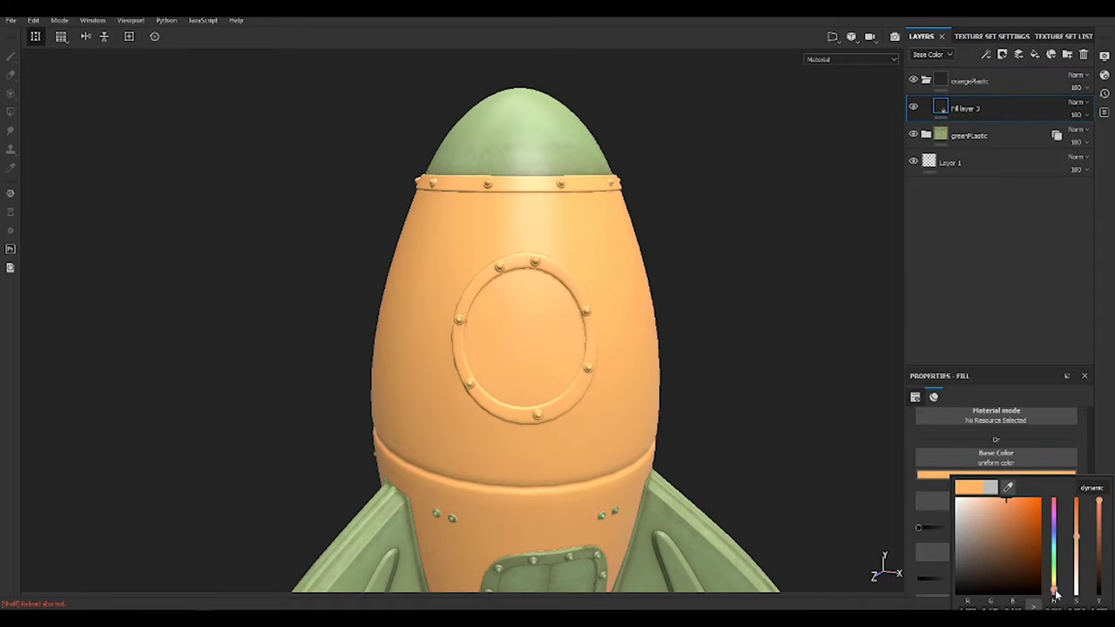
drag(1078, 542, 1078, 558)
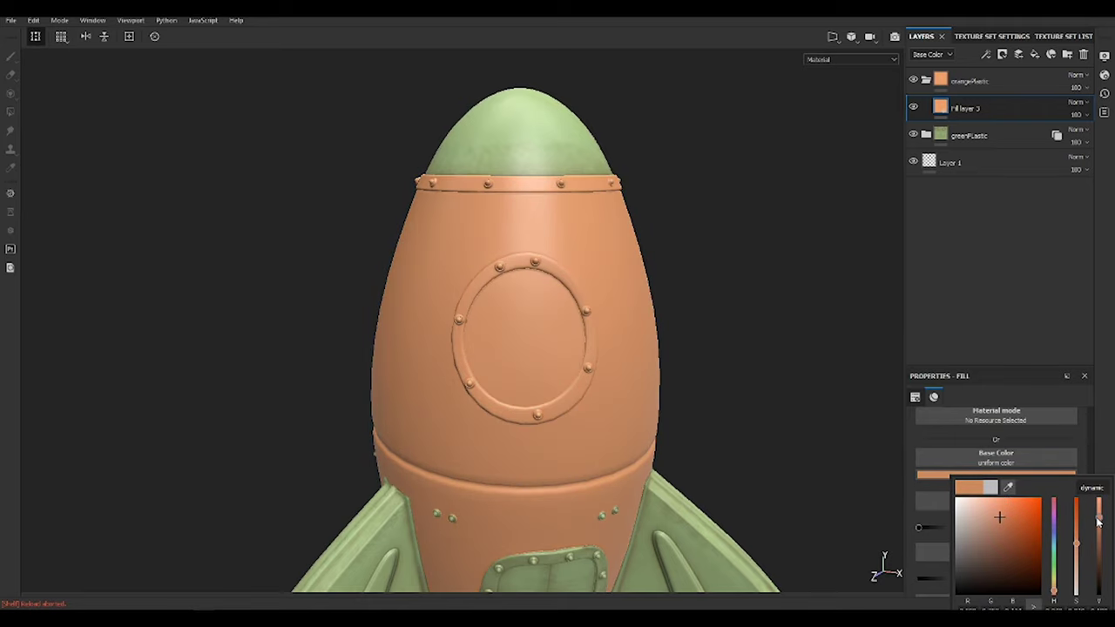
alt+drag(610, 349, 635, 343)
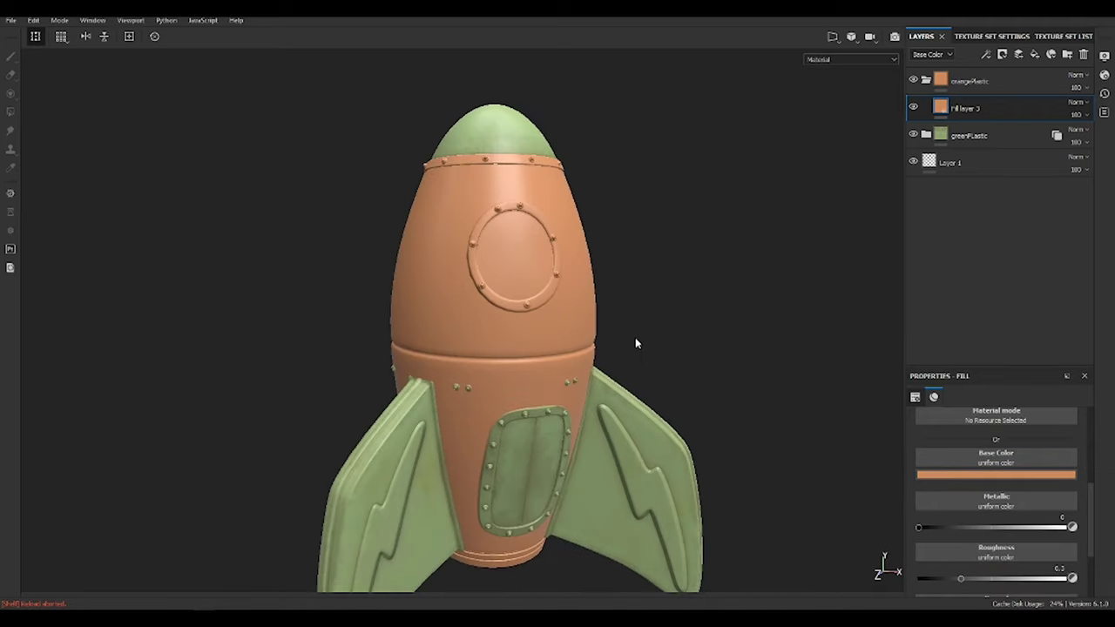
- Give orangePlastic a black colour-selection mask picking the porthole ring and fin lightning bolt IDs
click(1002, 54)
click(1020, 87)
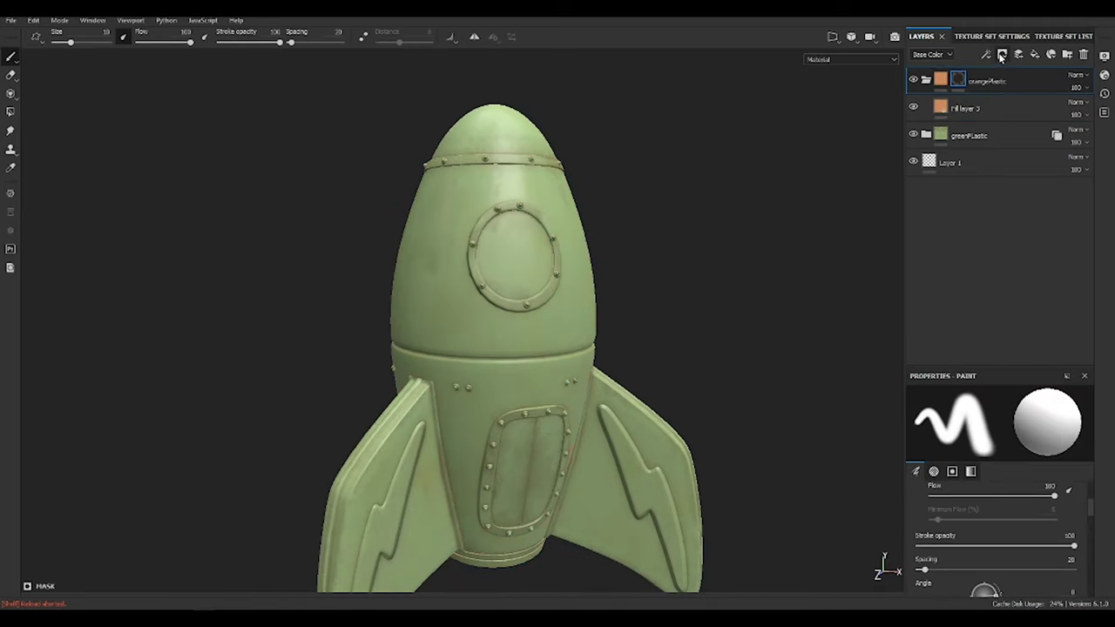
click(985, 54)
click(1036, 157)
click(1065, 514)
click(556, 287)
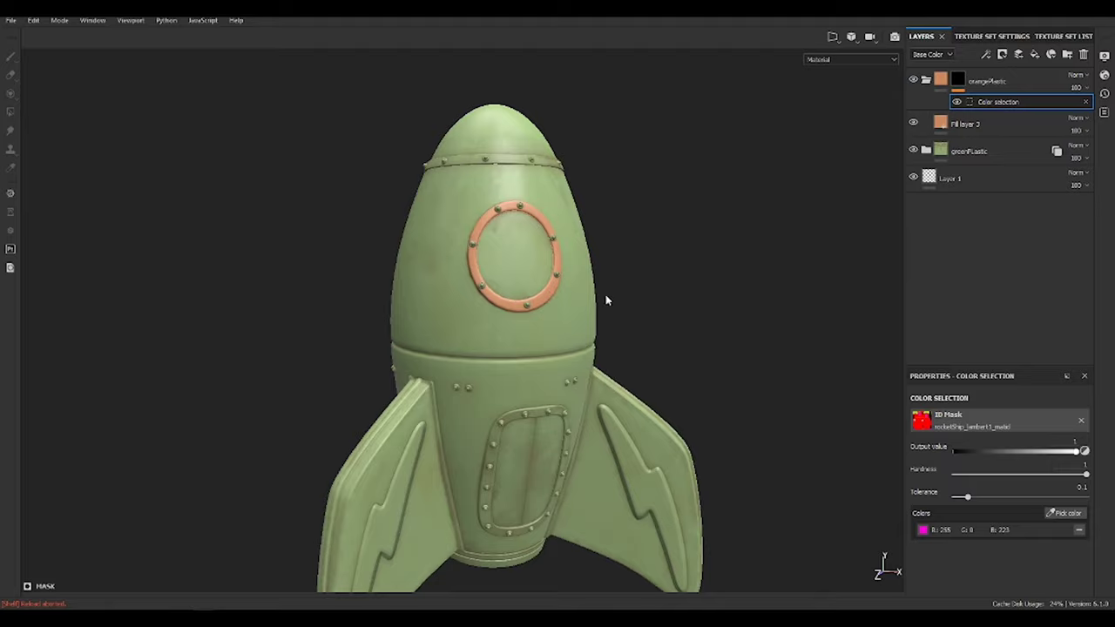
alt+drag(725, 279, 811, 214)
right_click(960, 80)
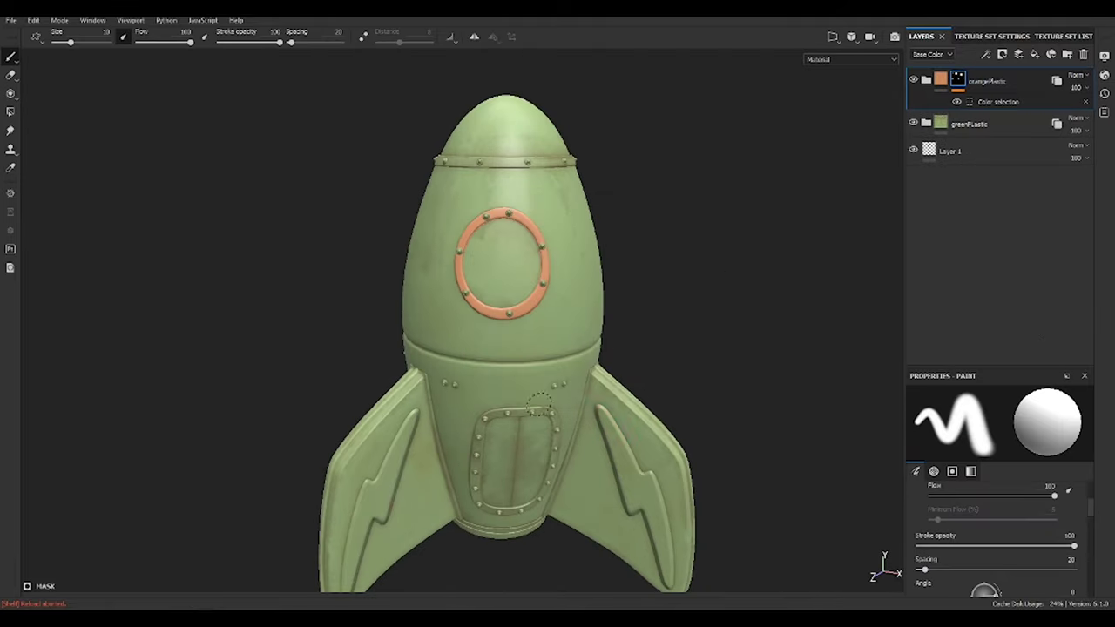
click(622, 471)
- Add a Paint effect to the orange mask using Polygon Fill
scroll(735, 274, up, 2)
alt+drag(885, 319, 810, 266)
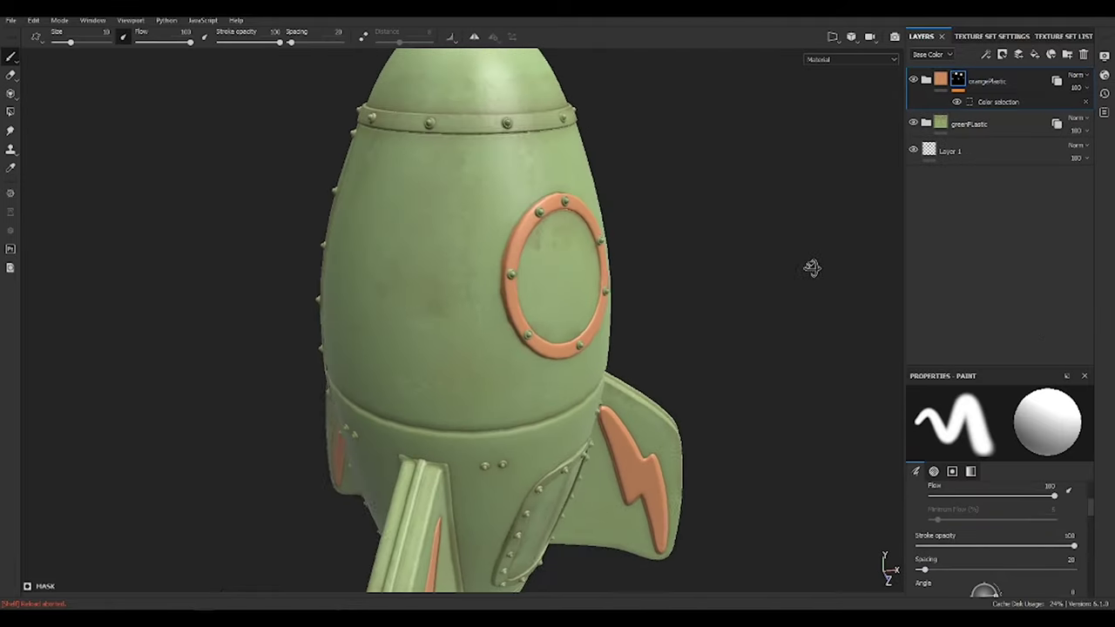
click(1043, 86)
key(4)
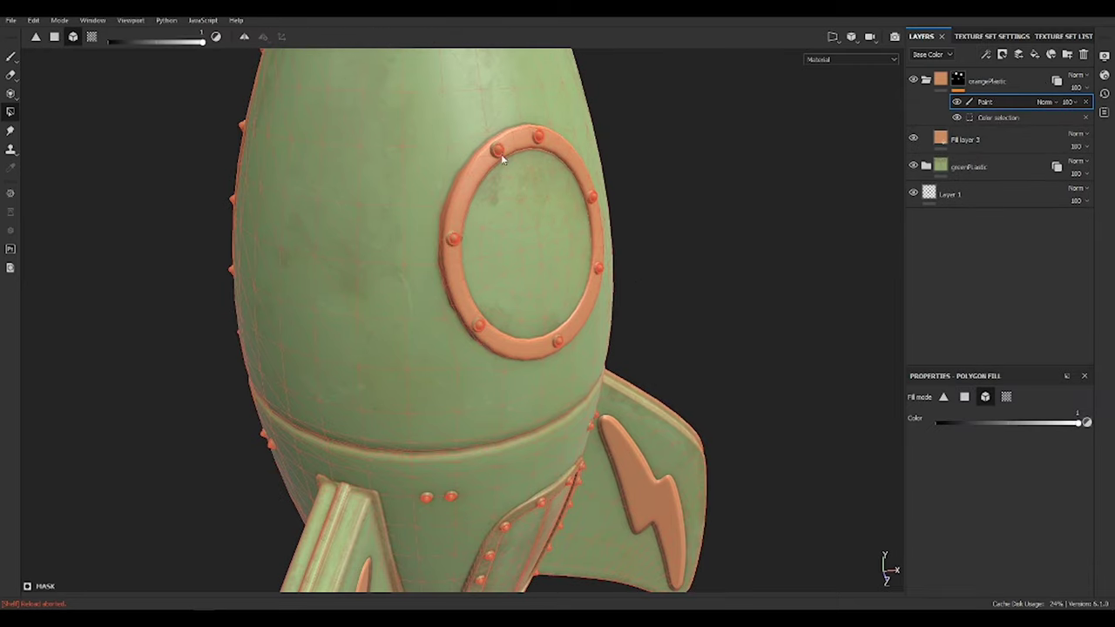
mouse_move(478, 328)
alt+mouse_down()
mouse_move(565, 346)
mouse_move(448, 274)
mouse_move(484, 233)
alt+mouse_up()
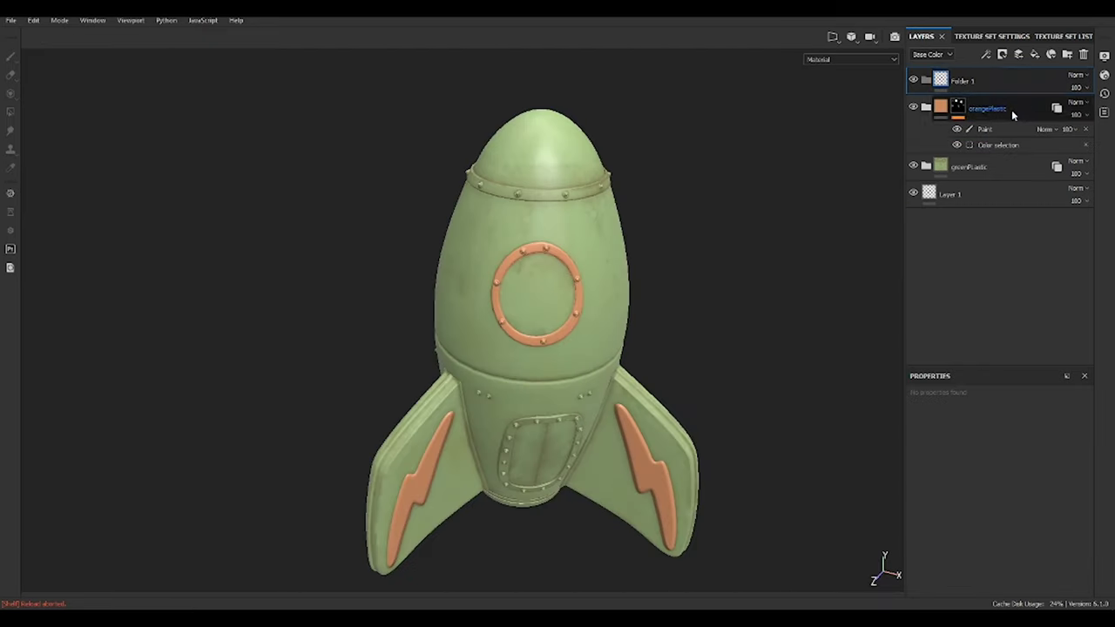
- Name the folder 'Glass' and add a fill layer with a saturated light blue colour
text(Glass)
key(Return)
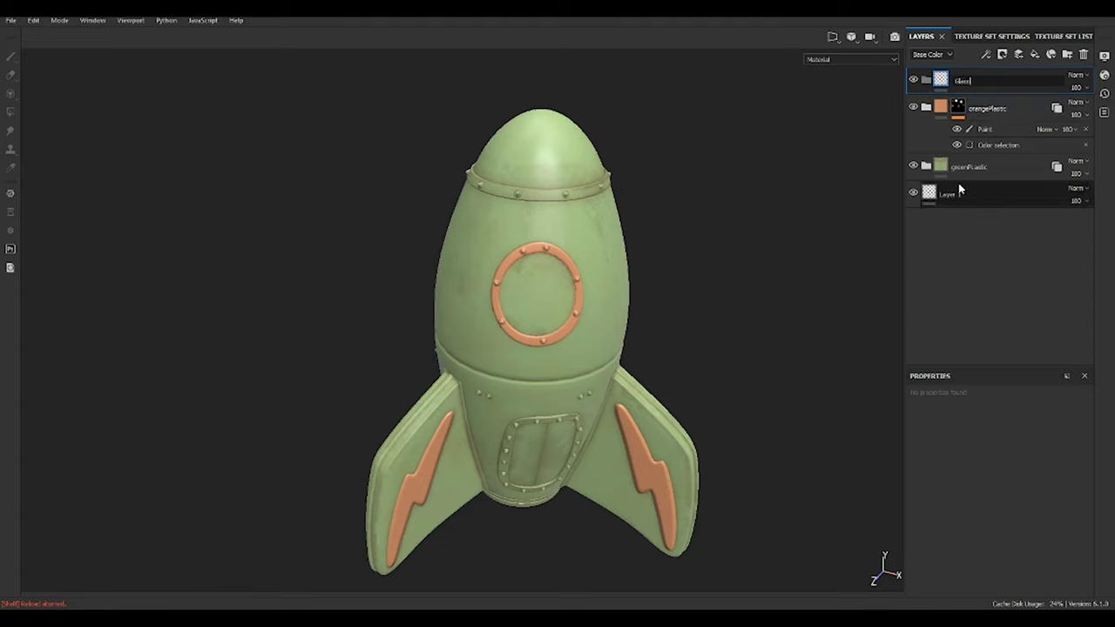
click(1018, 54)
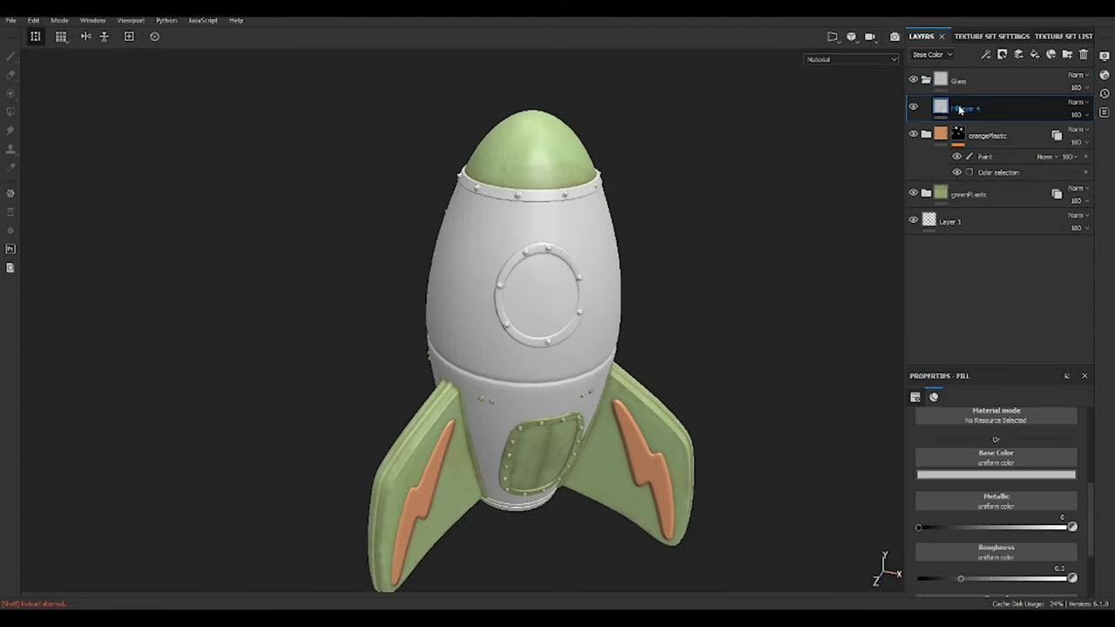
click(987, 469)
click(966, 538)
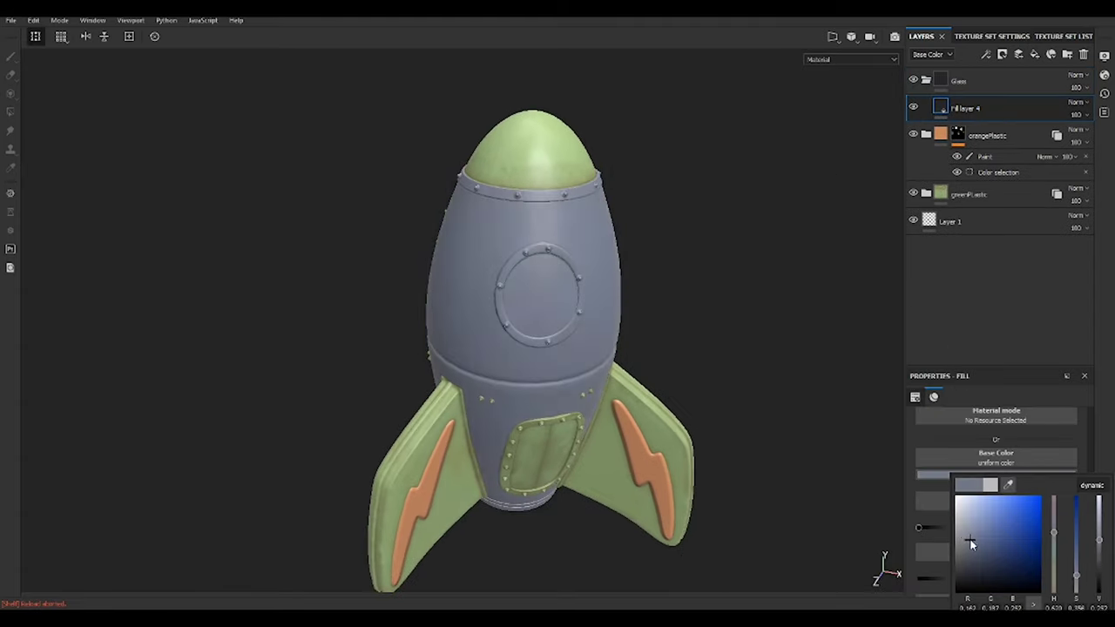
drag(1078, 552, 1076, 573)
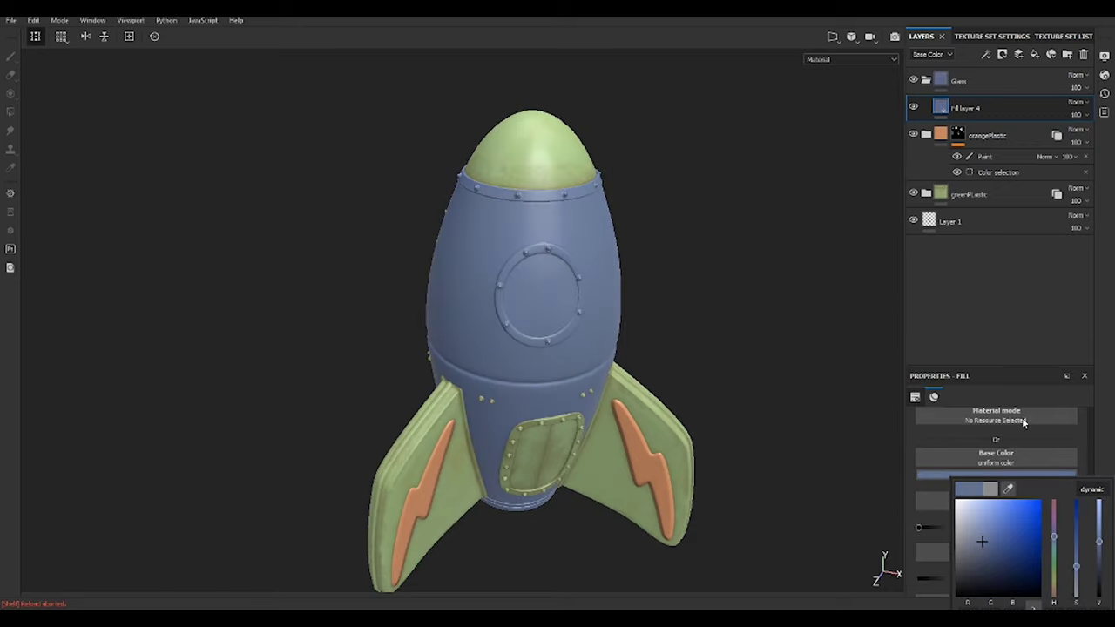
click(1100, 538)
click(974, 379)
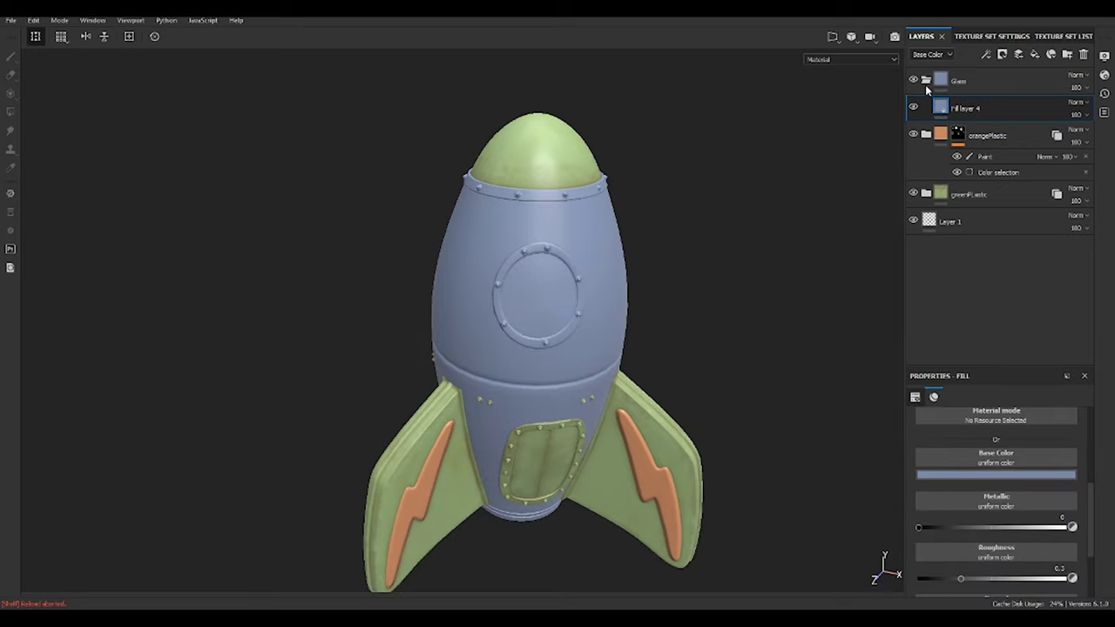
- Mask the Glass folder to the window glass ID colour and instance it into texture set 1002
click(1002, 54)
click(1032, 114)
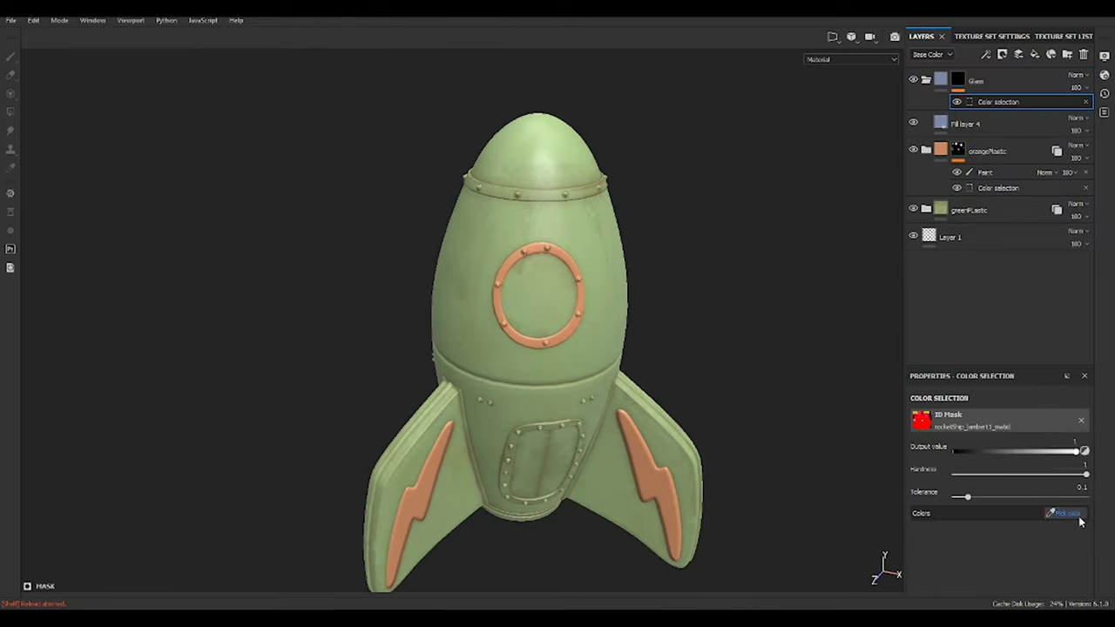
click(1081, 520)
click(538, 295)
right_click(958, 79)
click(984, 171)
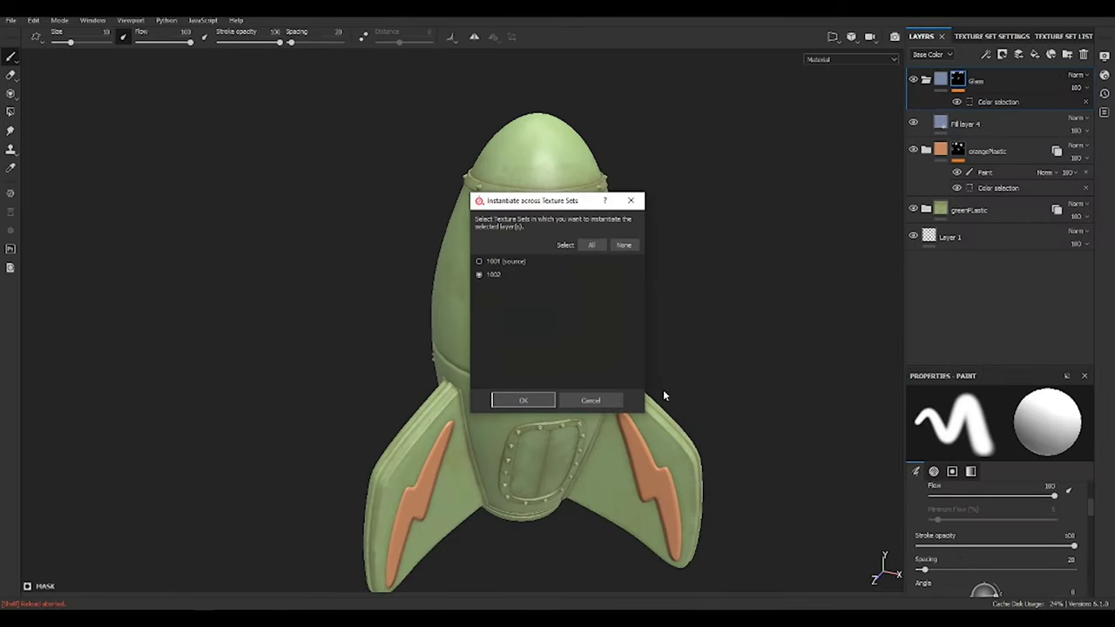
key(Return)
mouse_move(663, 397)
alt+mouse_down()
mouse_move(655, 318)
mouse_move(671, 276)
mouse_move(811, 213)
alt+mouse_up()
- On texture set 1002, add a fill layer masked by the blue ID colour plus a Polygon Fill paint effect
click(1036, 54)
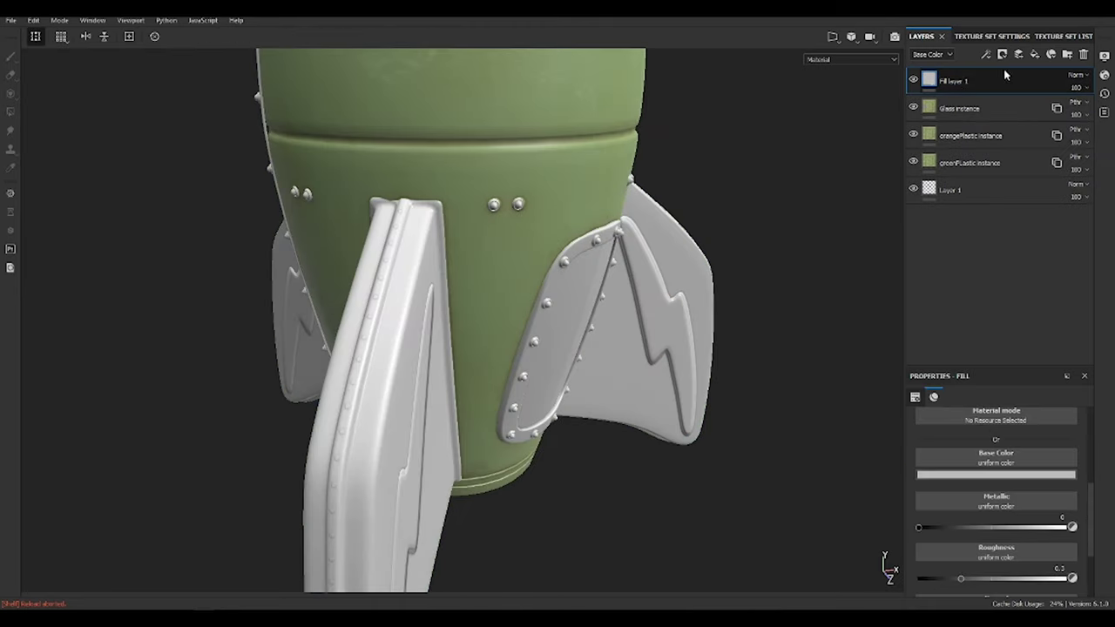
click(1002, 55)
click(1046, 105)
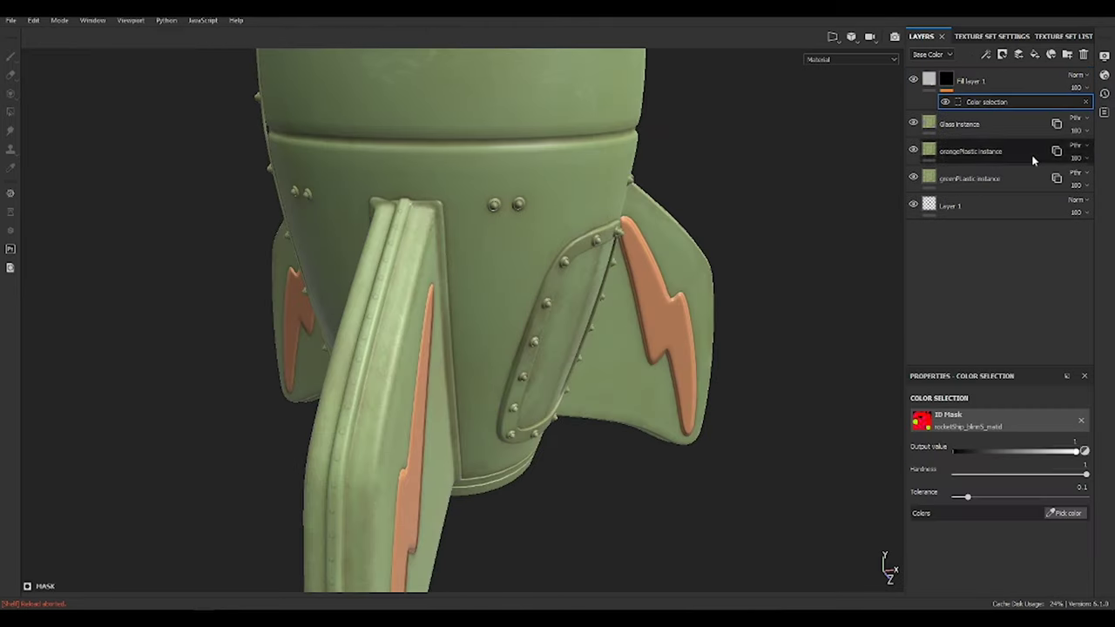
click(1065, 513)
click(361, 356)
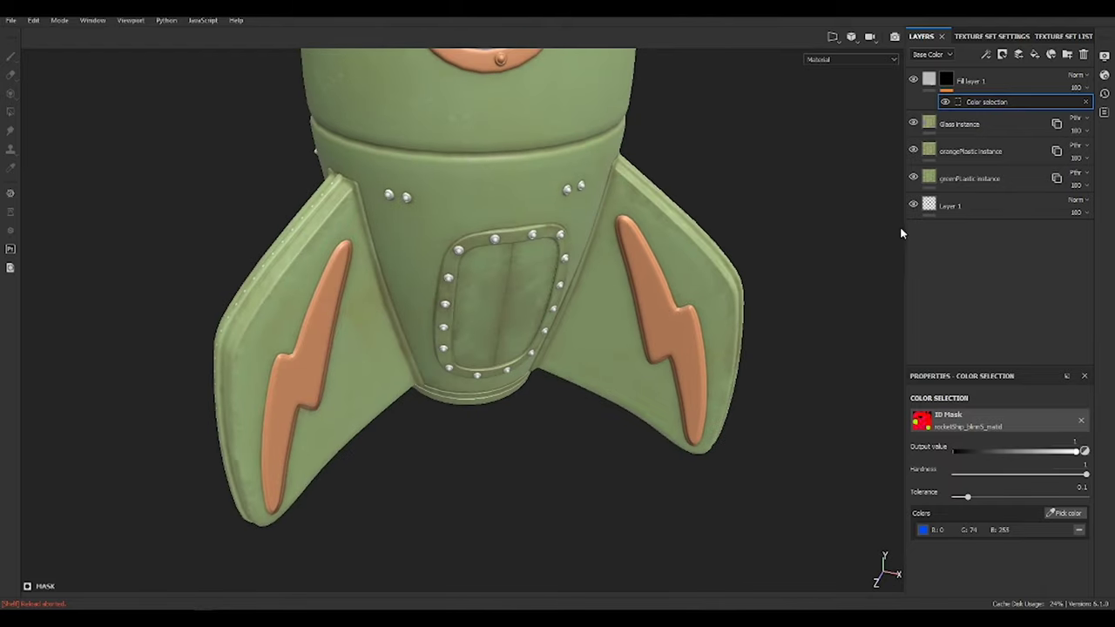
click(986, 54)
key(4)
mouse_move(737, 340)
alt+mouse_down()
mouse_move(552, 366)
mouse_move(326, 214)
mouse_move(747, 481)
mouse_move(537, 340)
mouse_move(668, 304)
alt+mouse_up()
scroll(747, 480, up, 5)
scroll(770, 284, down, 5)
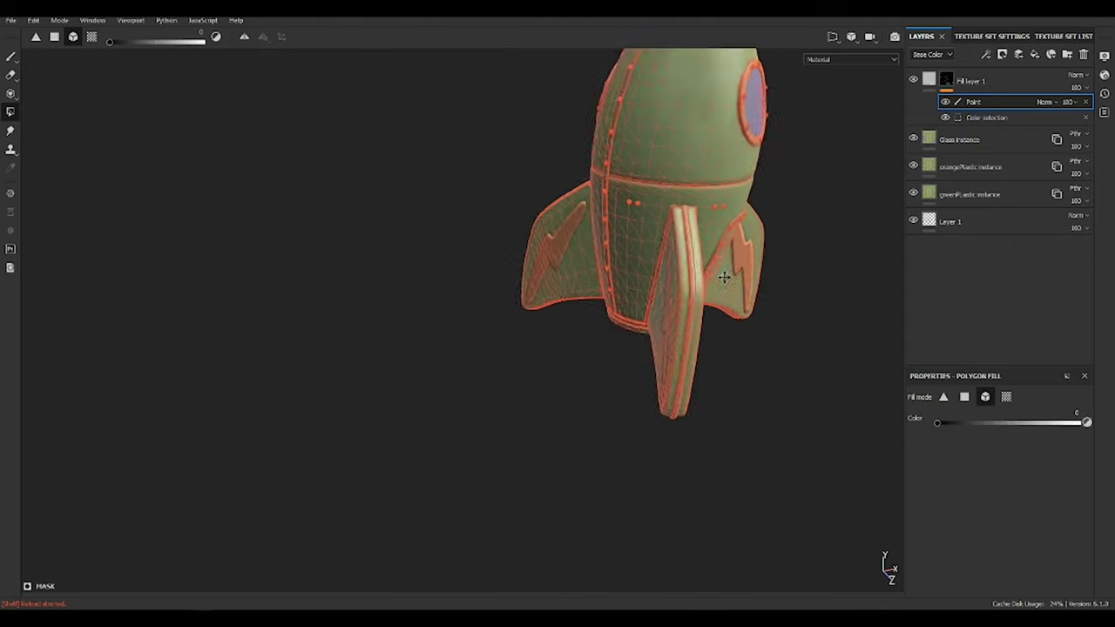
alt+middle_drag(544, 139, 396, 225)
scroll(662, 322, up, 3)
mouse_move(662, 322)
alt+mouse_down()
mouse_move(502, 366)
mouse_move(374, 348)
mouse_move(378, 389)
mouse_move(747, 344)
alt+mouse_up()
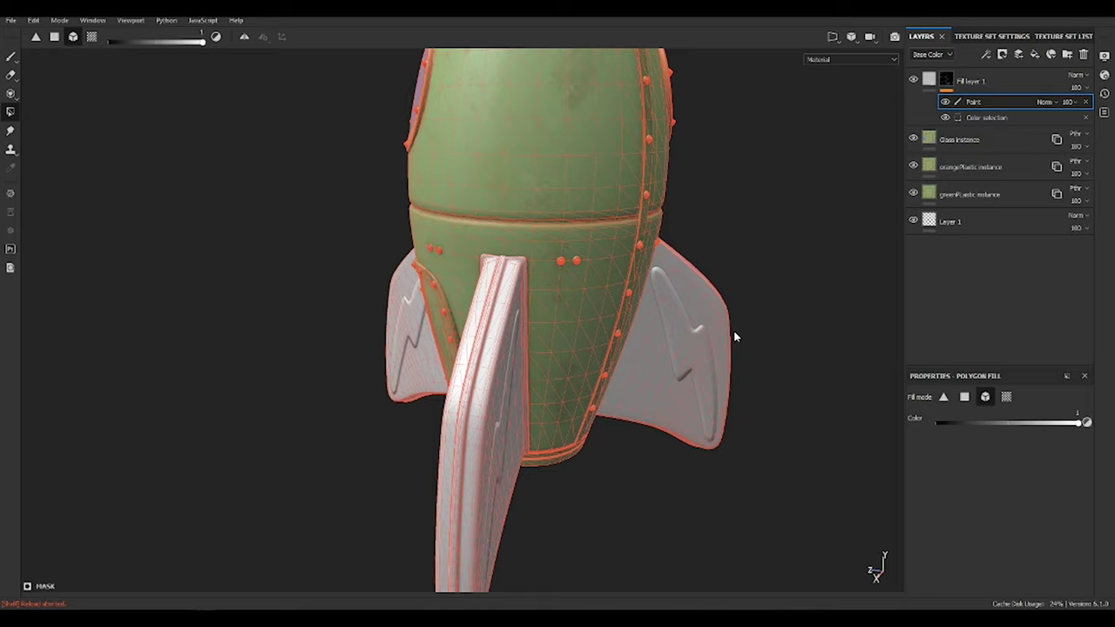
- Switch to brush painting and set the paint effect's blend mode to Multiply
key(1)
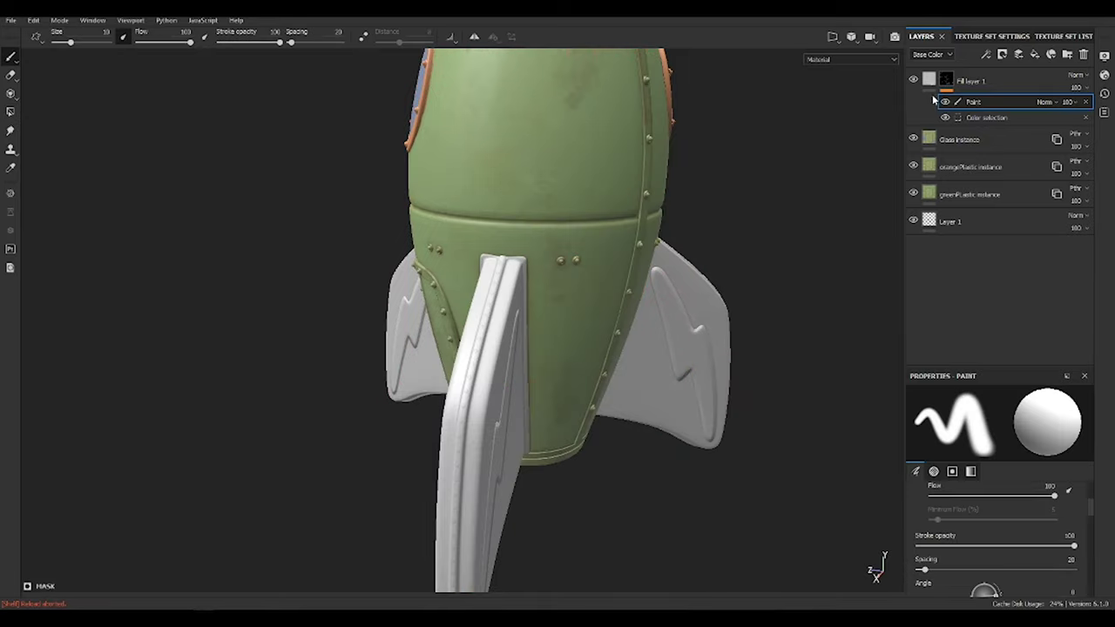
click(1046, 102)
click(993, 150)
alt+drag(697, 348, 598, 424)
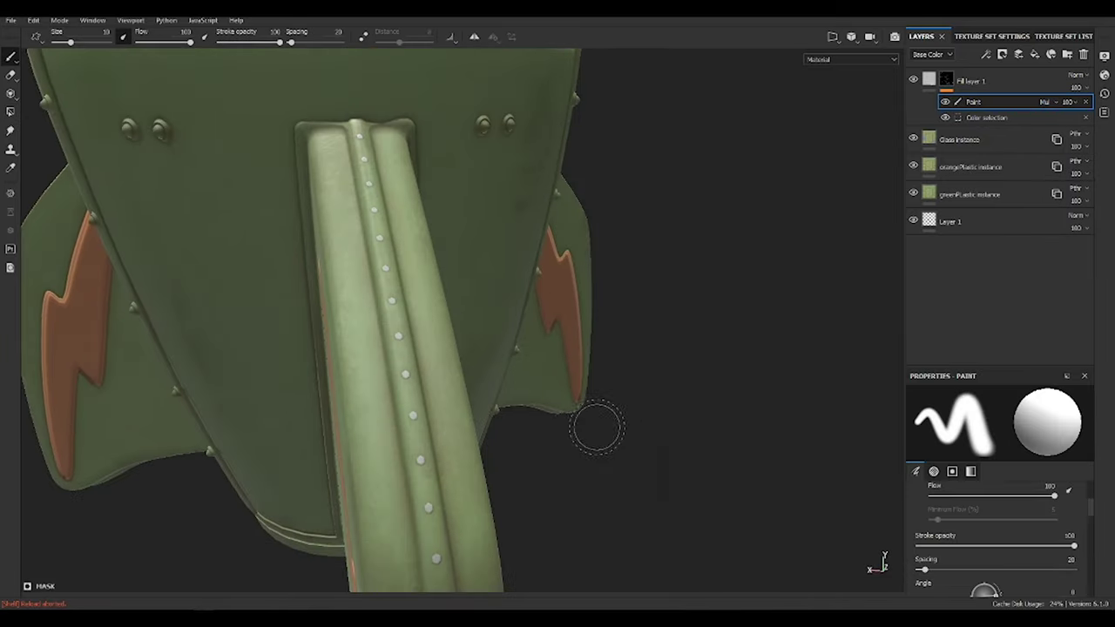
scroll(598, 423, up, 3)
- Set Fill layer 1's height to 0.1318 and roughness to 0.5406
click(971, 80)
click(996, 474)
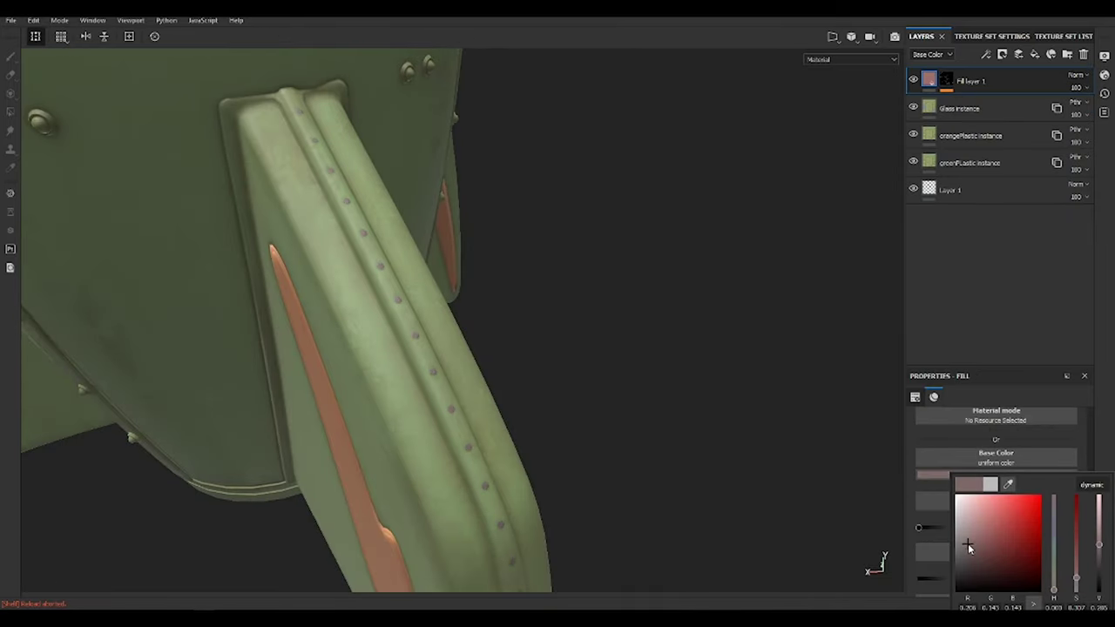
scroll(1053, 516, down, 1)
alt+drag(614, 358, 558, 401)
scroll(1018, 543, down, 2)
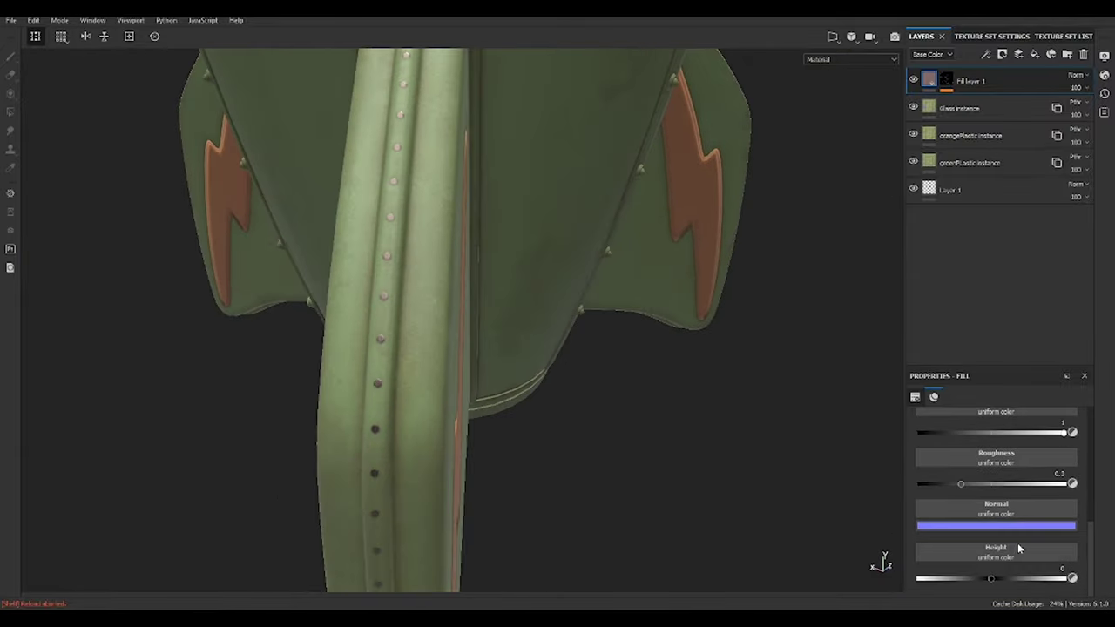
mouse_move(702, 391)
alt+mouse_down()
mouse_move(486, 250)
mouse_move(218, 211)
mouse_move(717, 261)
mouse_move(714, 362)
mouse_move(803, 366)
alt+mouse_up()
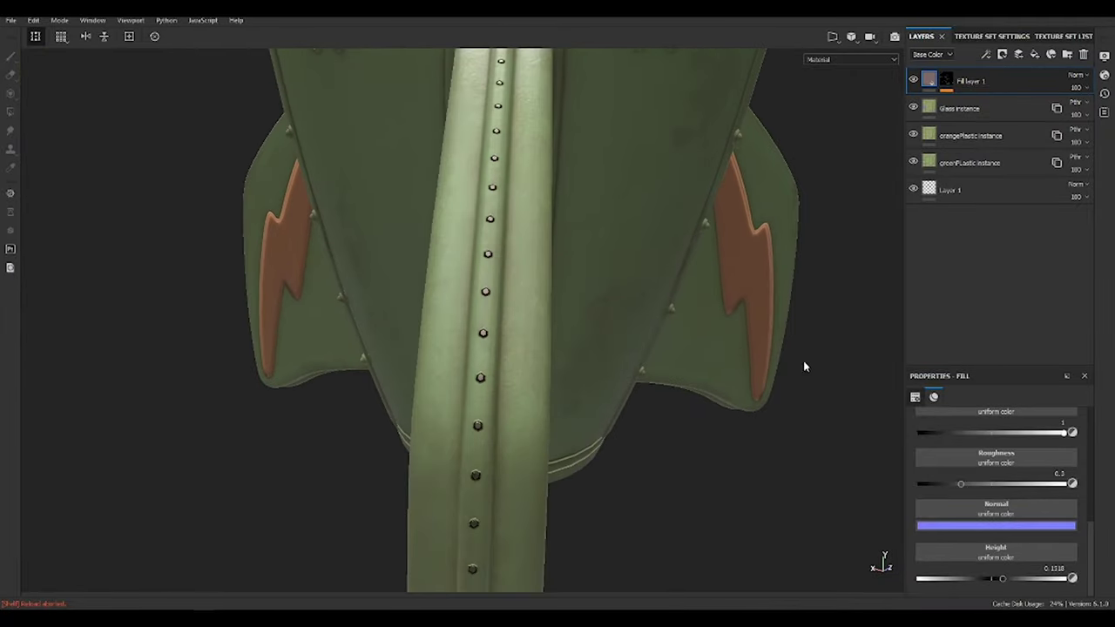
scroll(1002, 488, up, 3)
- Back on the main body texture set, duplicate Fill layer 3
click(1008, 481)
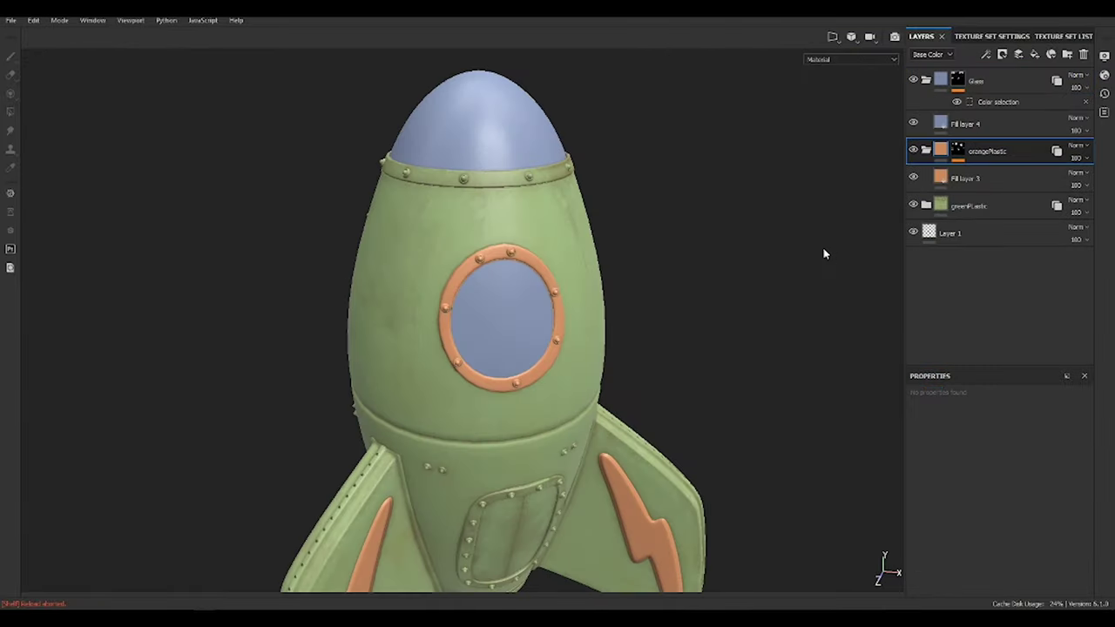
click(992, 177)
key(ctrl+d)
click(1021, 483)
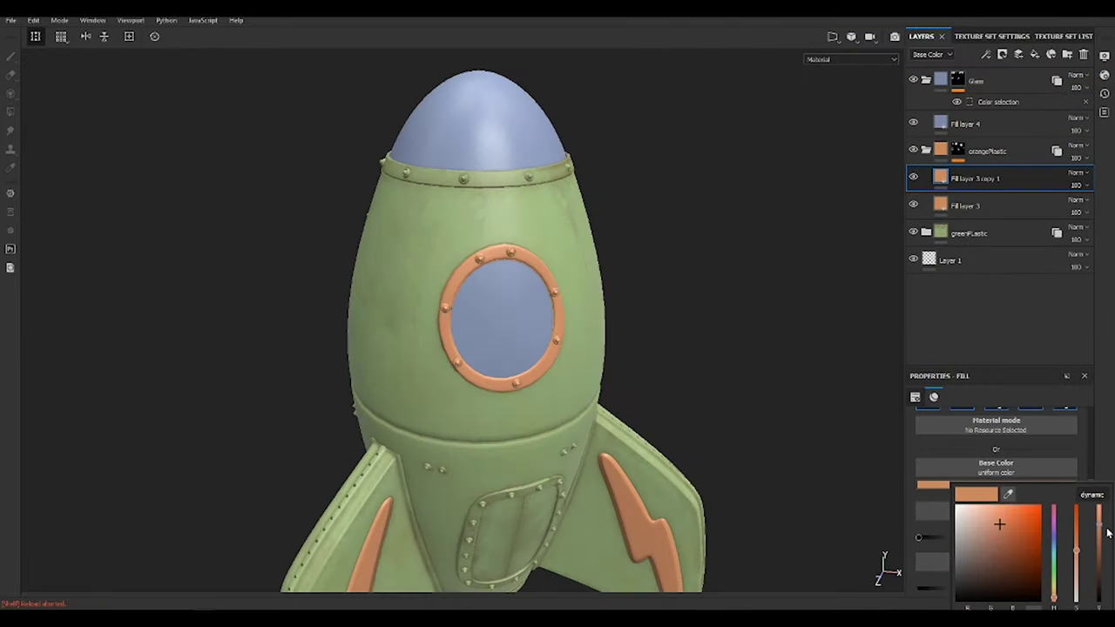
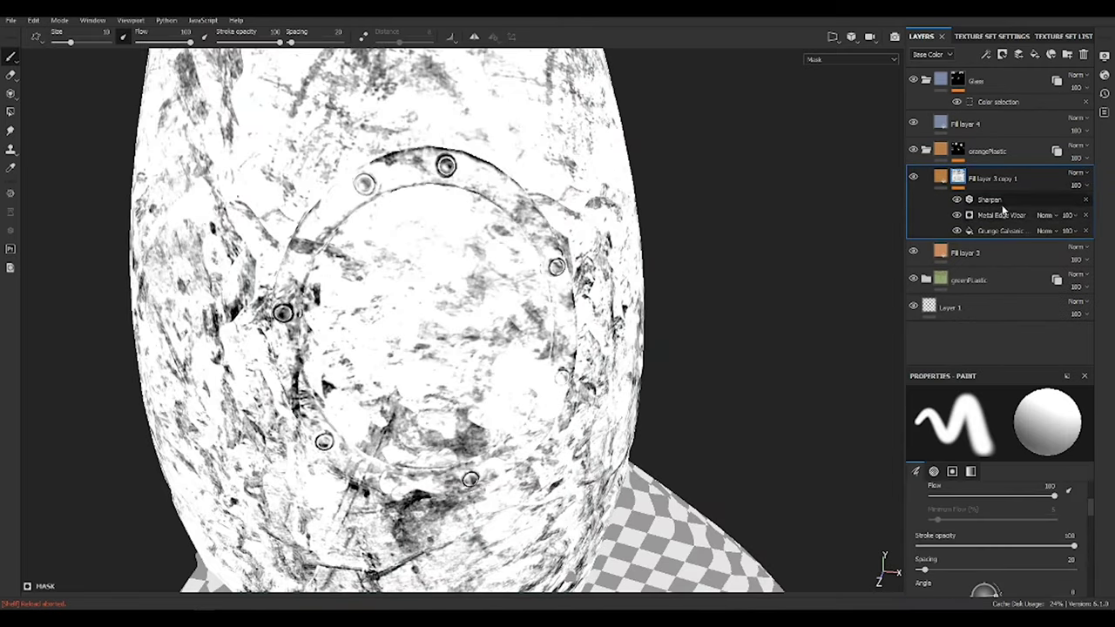
- Set the Metal Edge Wear generator's blend mode to Multiply
click(1002, 214)
click(1045, 215)
click(1072, 271)
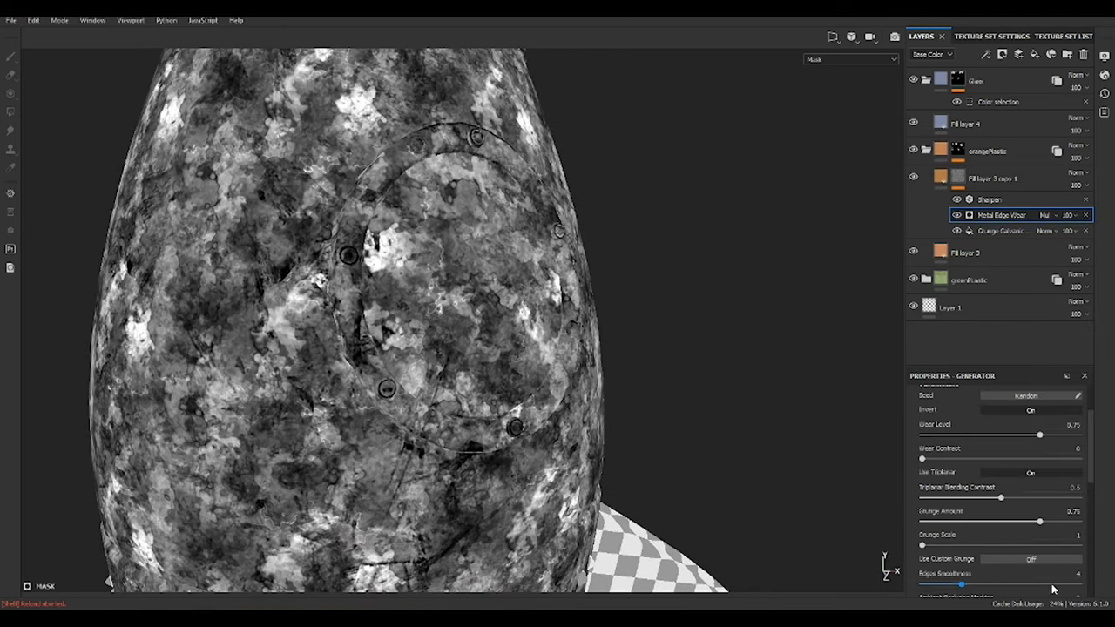
- Add a Levels effect to the mask, pulling the white point to 0.778 and adjusting the midtones
click(1002, 54)
click(1023, 84)
drag(1001, 425, 966, 424)
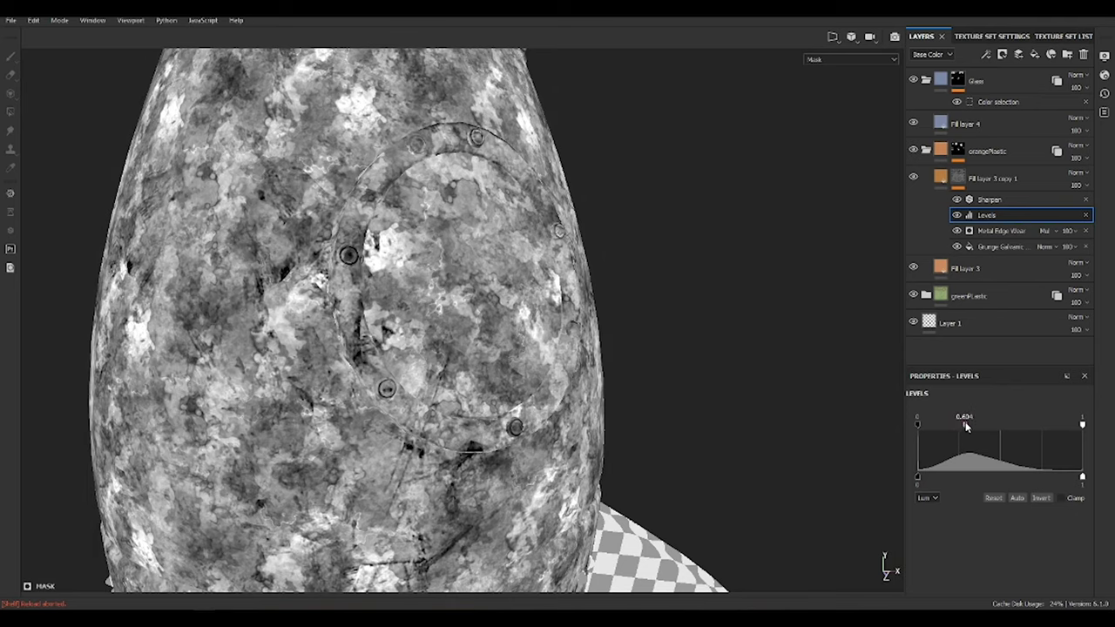
drag(1083, 424, 1046, 425)
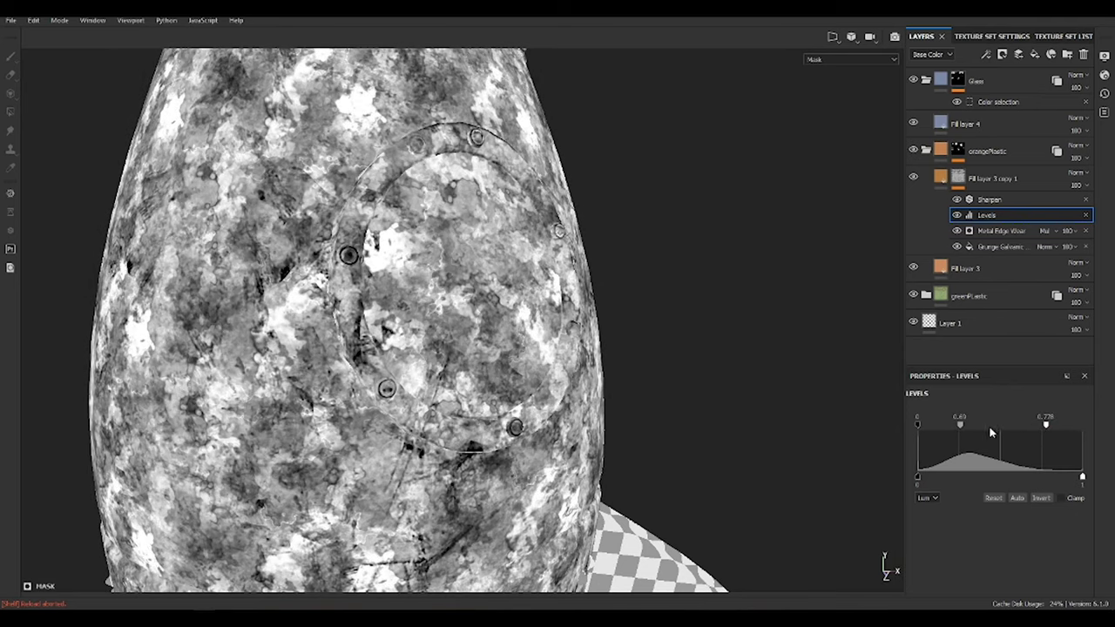
drag(960, 424, 965, 426)
- Switch the viewport back to Material view and inspect the lower body, fins and porthole
key(m)
scroll(650, 362, up, 5)
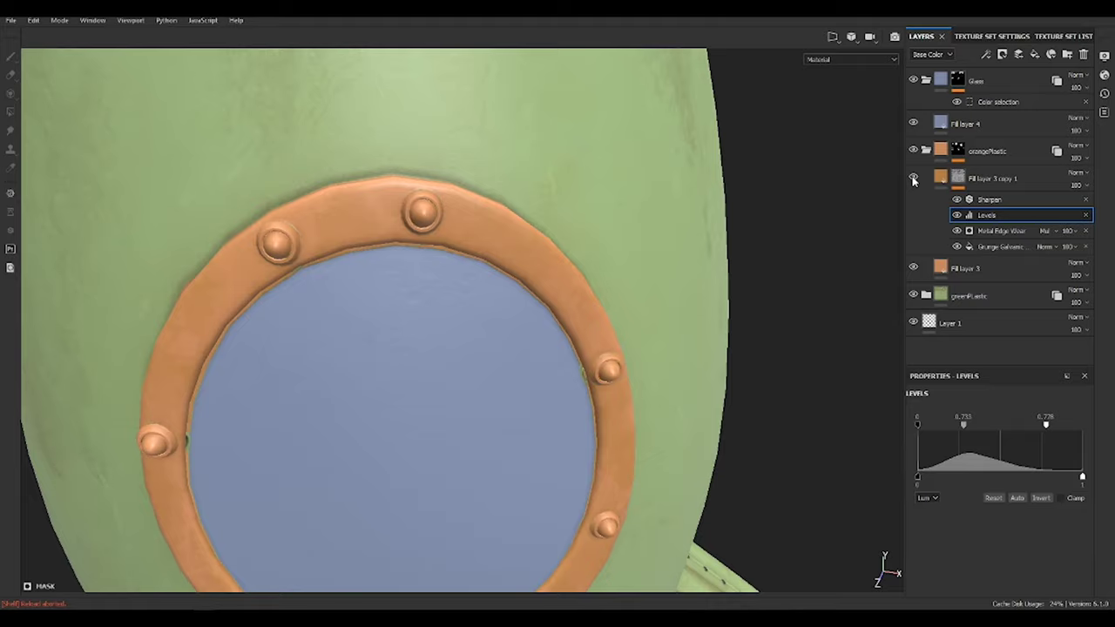
scroll(690, 244, down, 3)
alt+middle_drag(690, 244, 488, 140)
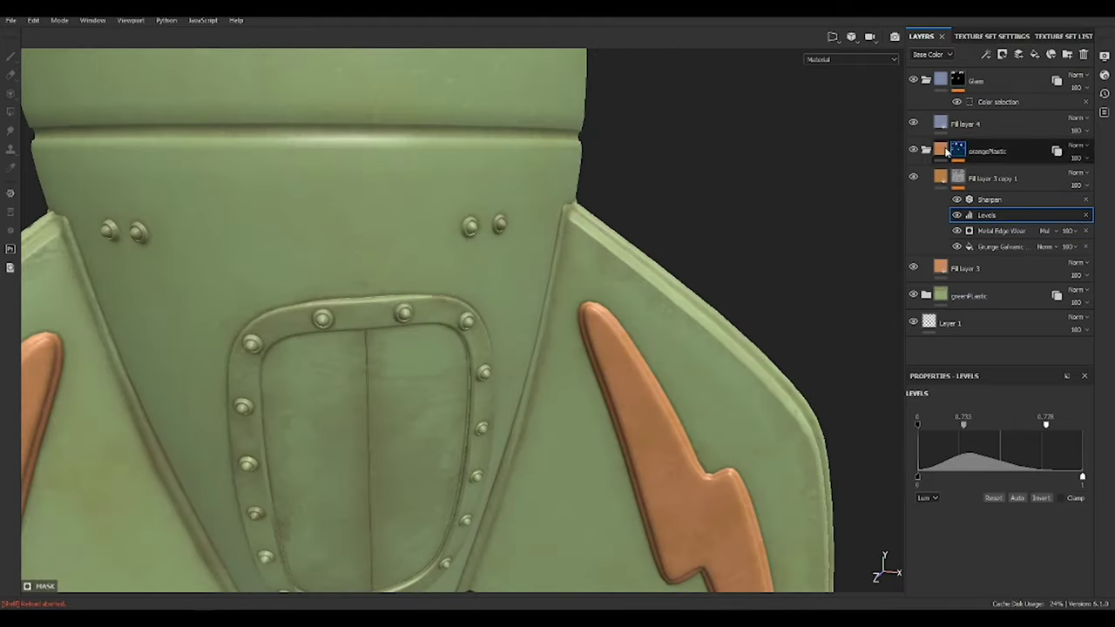
scroll(454, 272, down, 3)
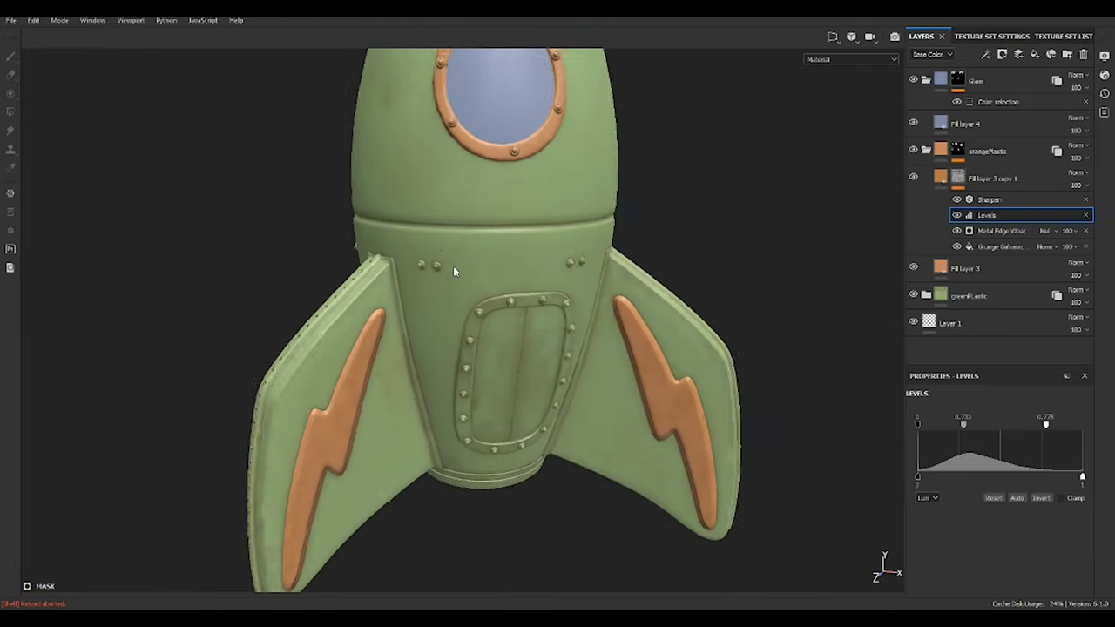
alt+middle_drag(454, 272, 618, 359)
scroll(618, 359, up, 3)
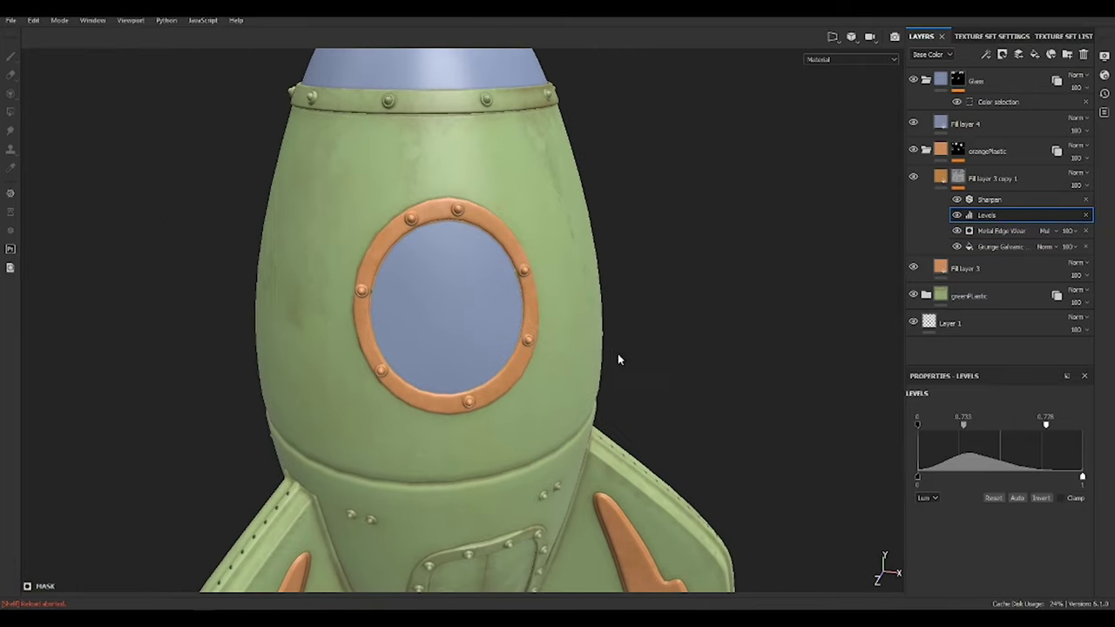
- Duplicate the worn orange fill layer and set the original's Height to 0.01
key(ctrl+d)
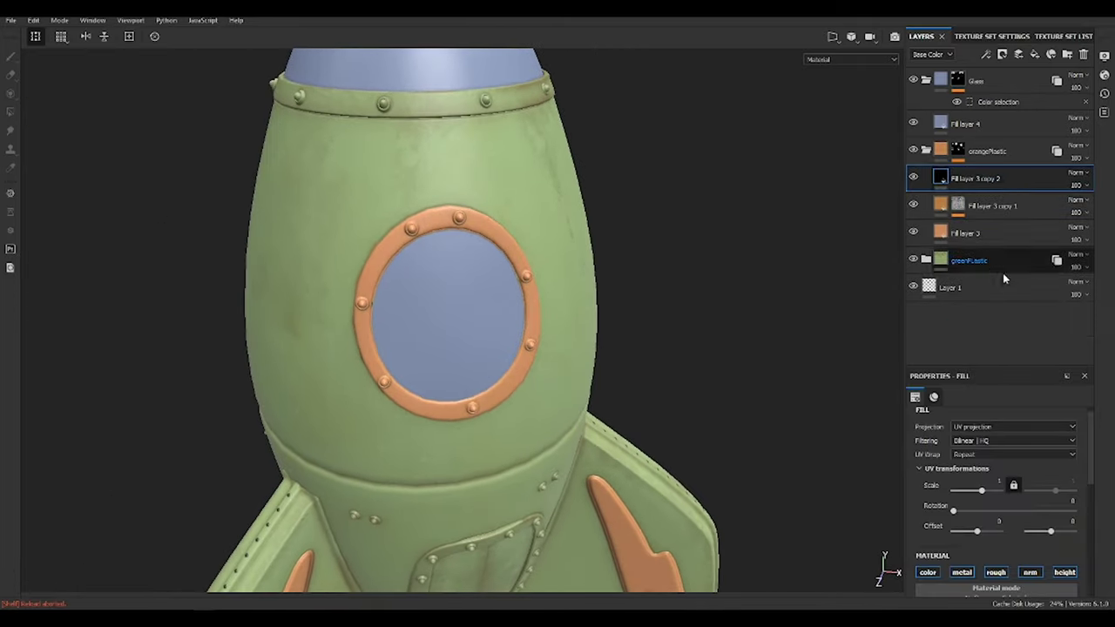
click(993, 205)
scroll(958, 507, down, 5)
scroll(1045, 514, down, 3)
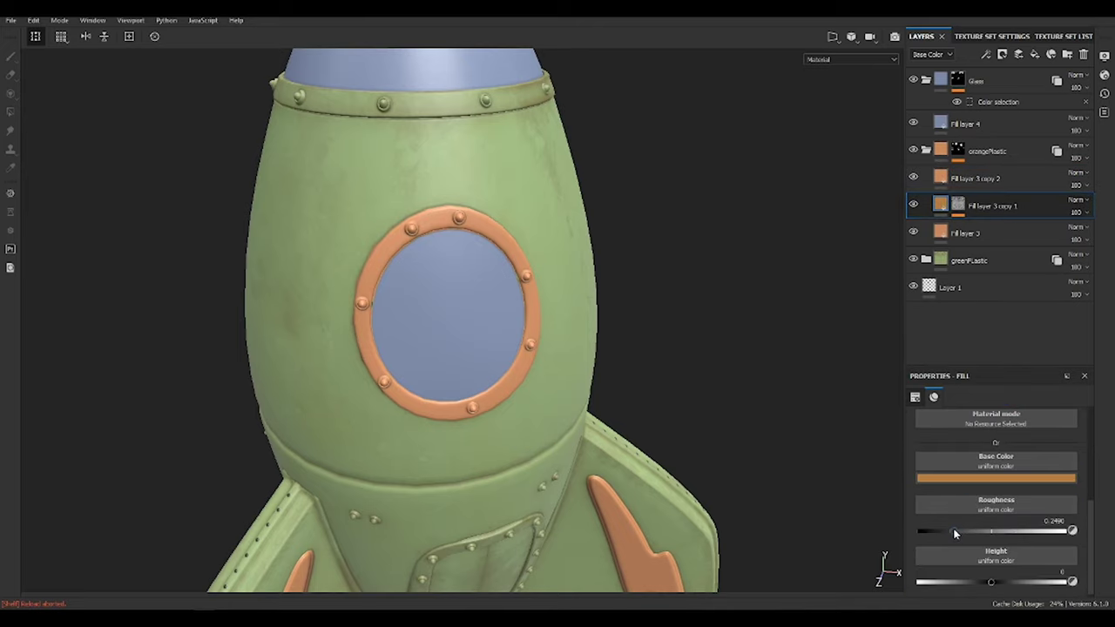
click(998, 575)
scroll(778, 477, up, 3)
drag(998, 579, 992, 579)
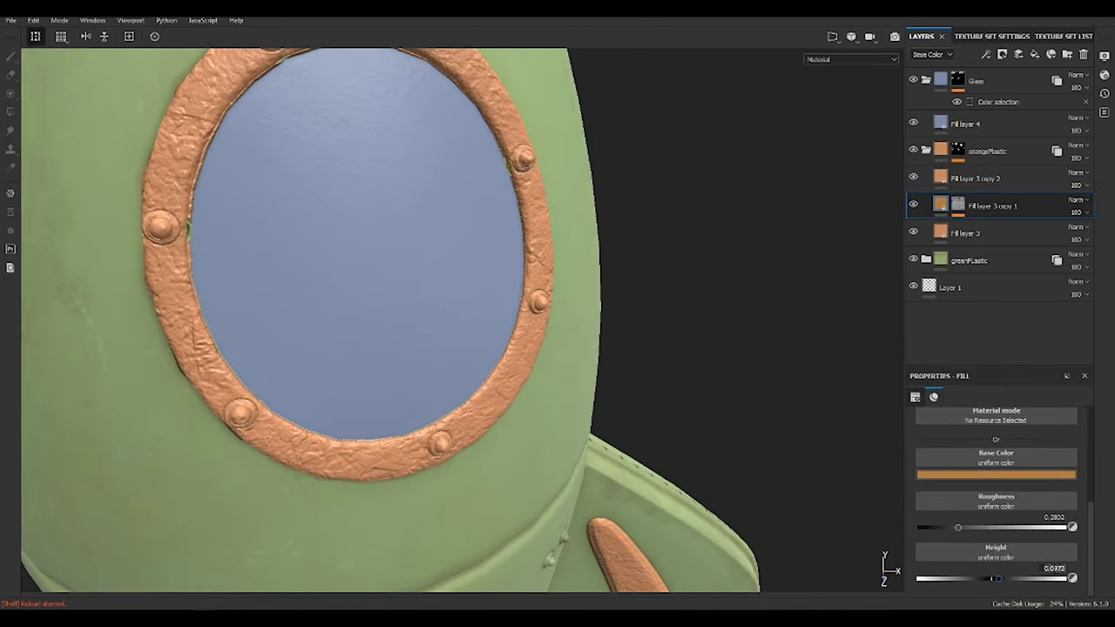
- Orbit to the porthole and check the Height channel and orangePlastic folder blending
alt+drag(724, 305, 589, 440)
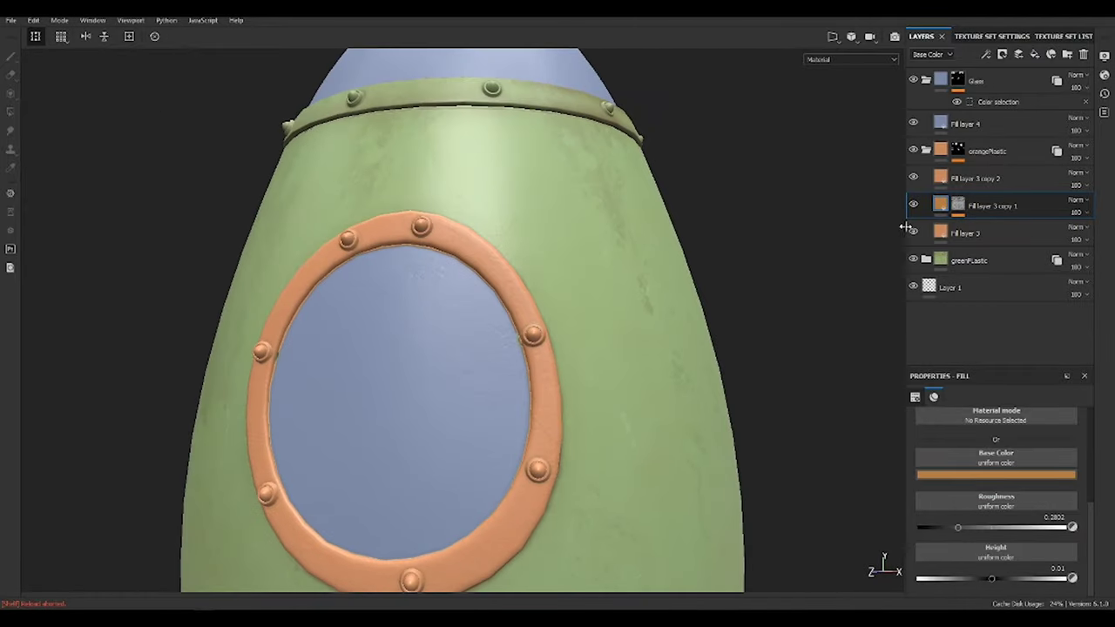
click(940, 90)
click(1082, 150)
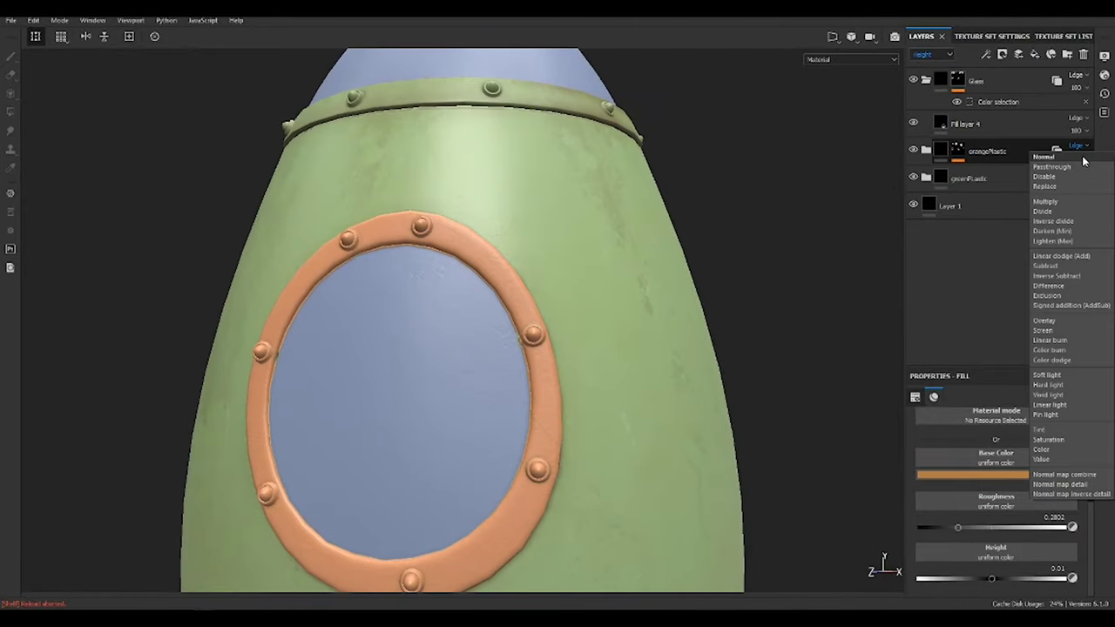
key(Escape)
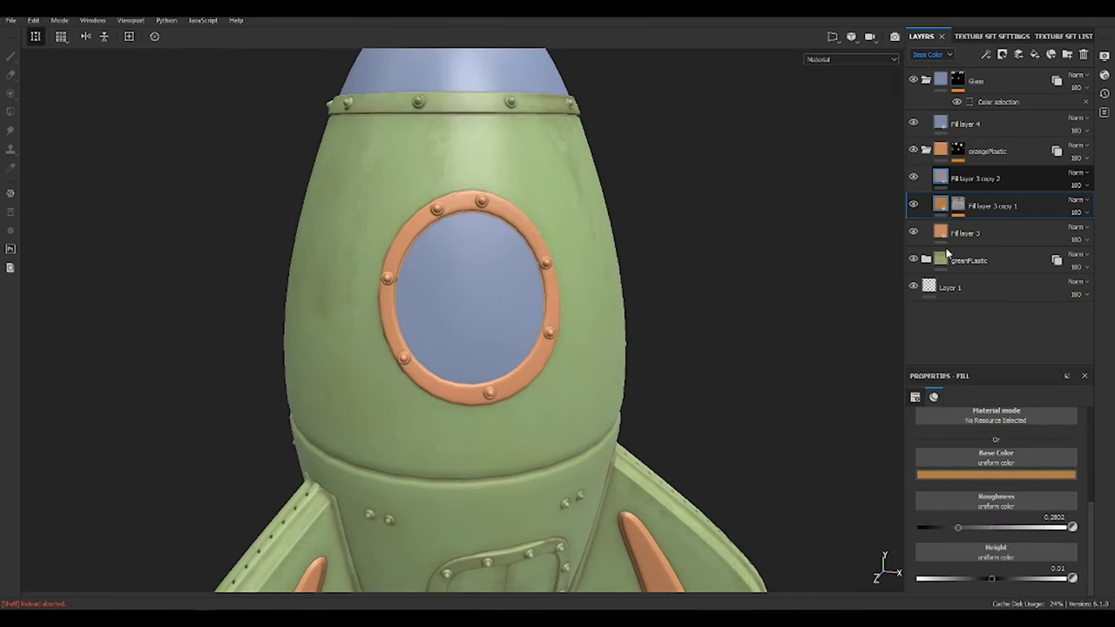
- Give Fill layer 3 copy 2 a pale green base colour
click(976, 178)
click(996, 475)
click(983, 514)
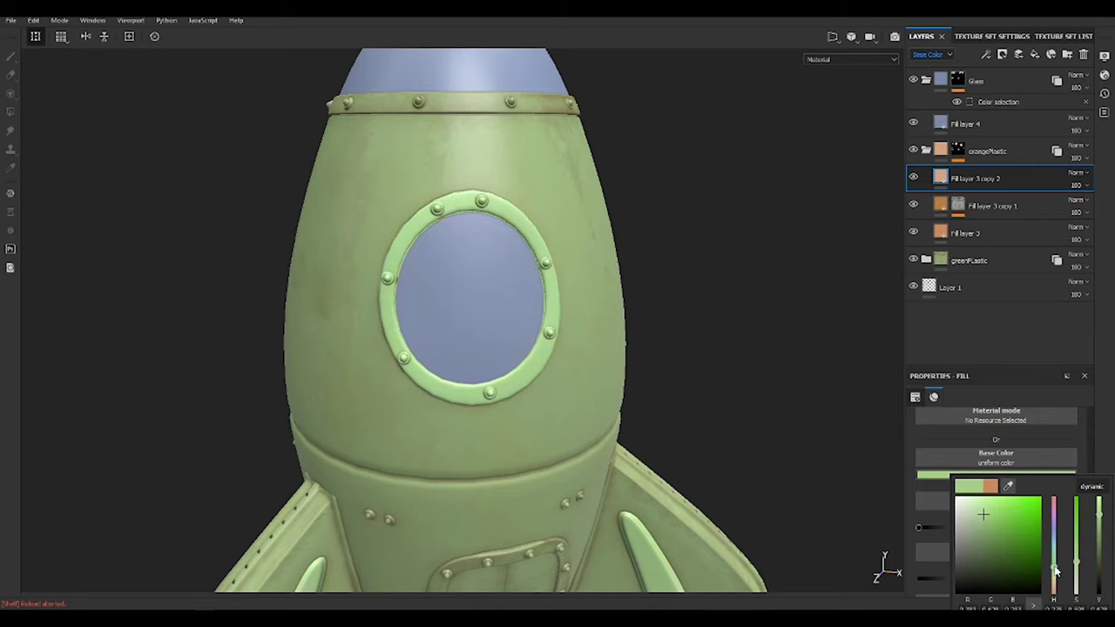
drag(1055, 571, 1077, 514)
click(1002, 54)
- Add a black mask with a Mask Editor generator and lower its Global Balance to 0.46
click(1011, 82)
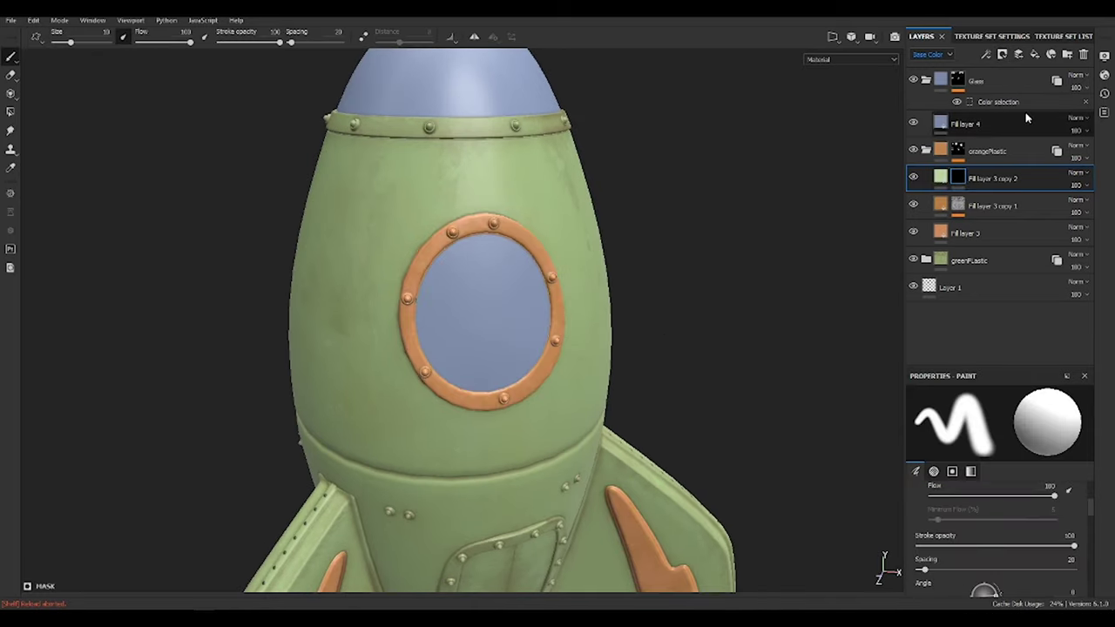
drag(971, 177, 974, 179)
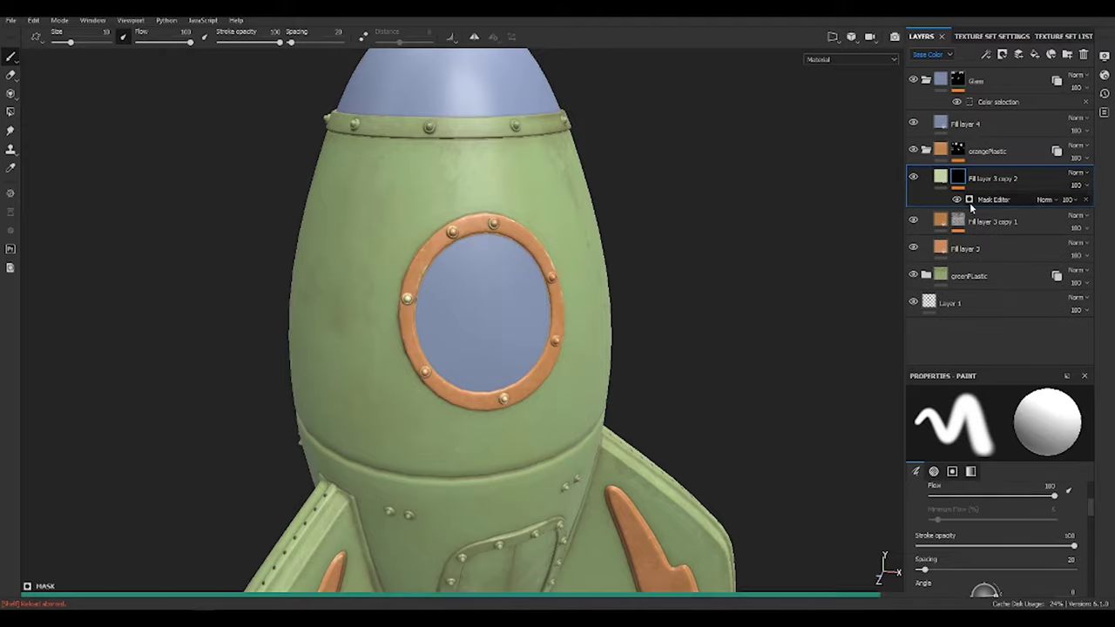
scroll(560, 317, up, 5)
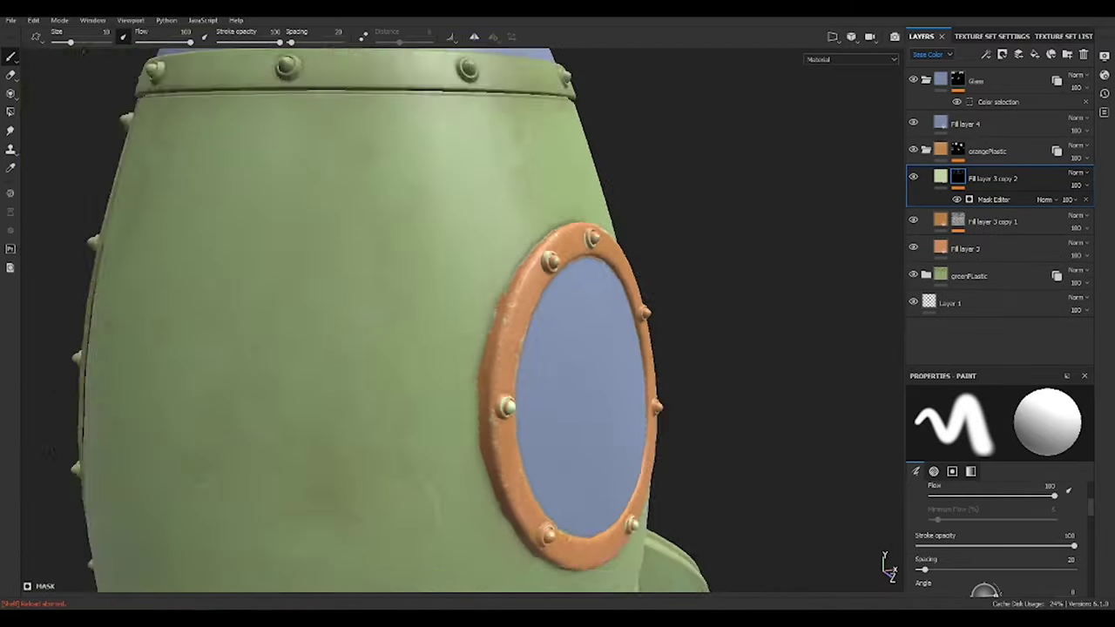
mouse_move(563, 391)
alt+mouse_down()
mouse_move(715, 281)
mouse_move(525, 287)
alt+mouse_up()
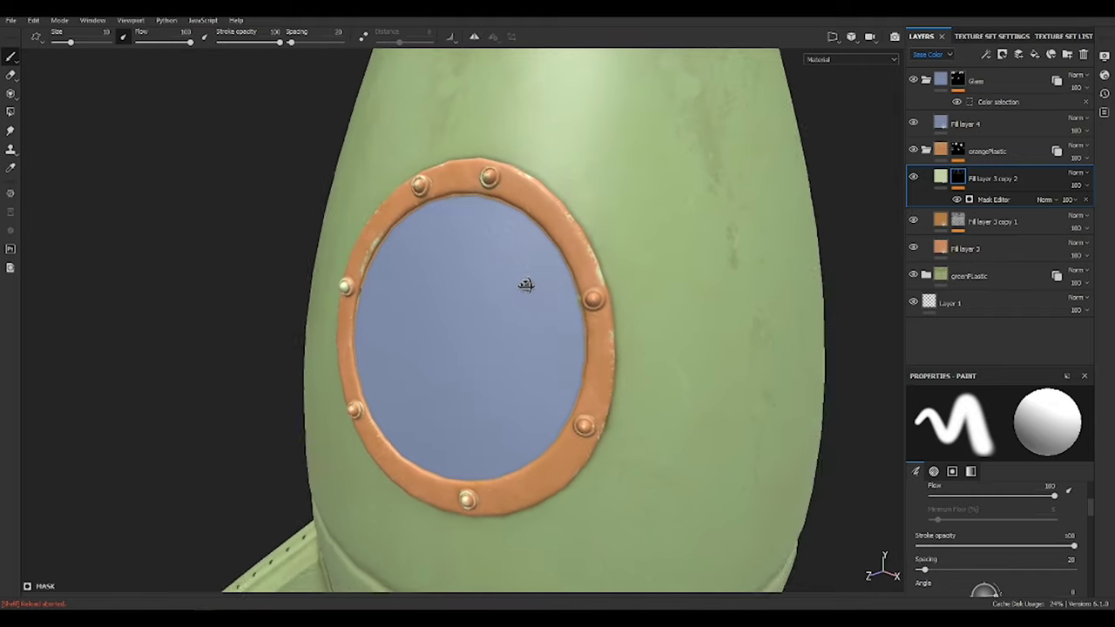
click(997, 200)
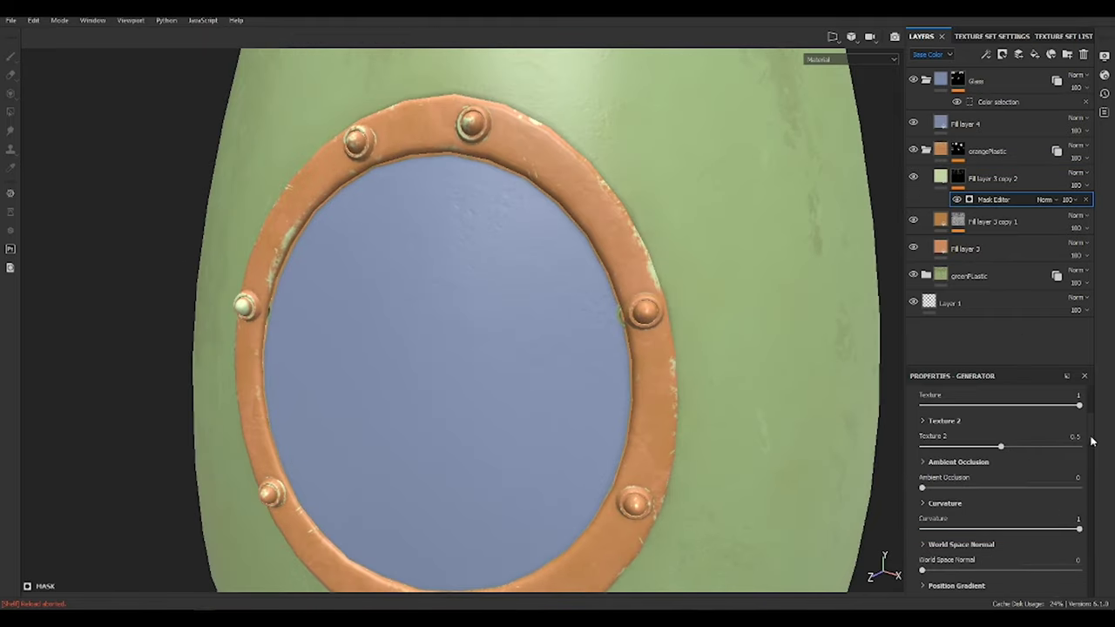
scroll(1092, 442, up, 3)
drag(998, 436, 994, 436)
scroll(480, 316, down, 5)
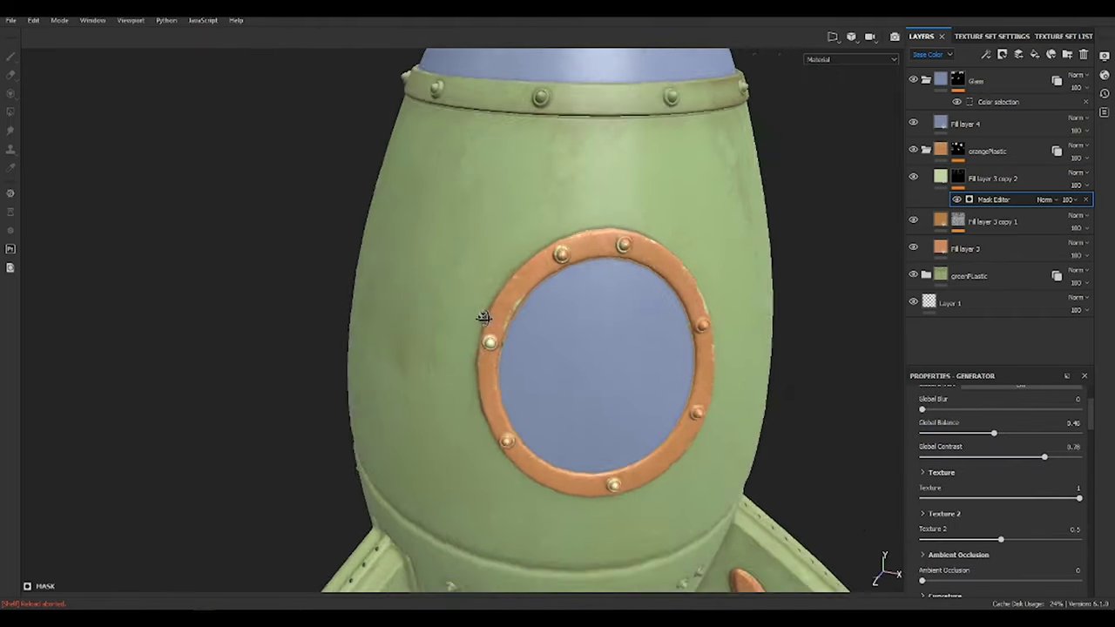
mouse_move(480, 316)
alt+mouse_down()
mouse_move(382, 374)
mouse_move(543, 311)
mouse_move(502, 317)
mouse_move(553, 386)
mouse_move(292, 357)
mouse_move(535, 366)
alt+mouse_up()
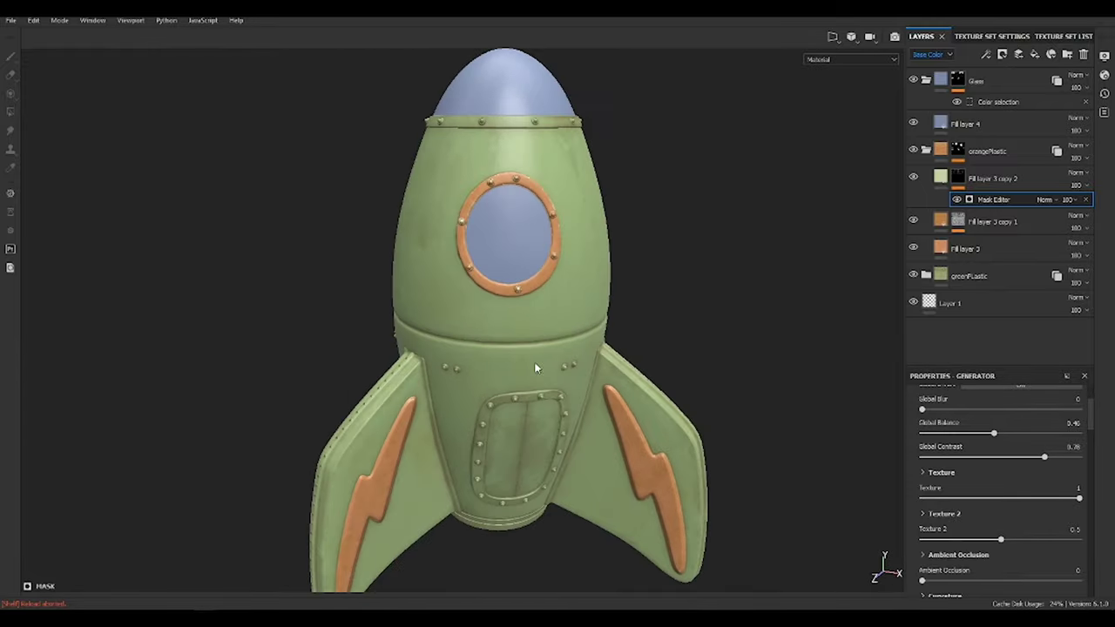
scroll(635, 349, up, 5)
- Duplicate the orange fill layer, disable its metallic channel and set its height to -0.01
click(942, 250)
key(ctrl+d)
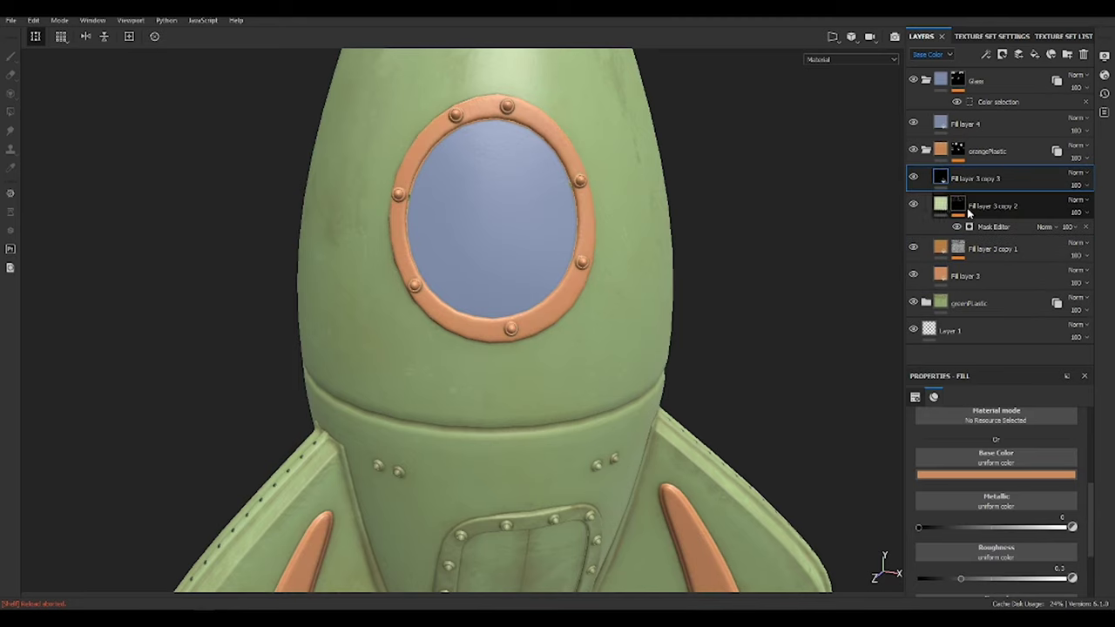
scroll(515, 241, up, 5)
scroll(1045, 536, up, 2)
click(962, 465)
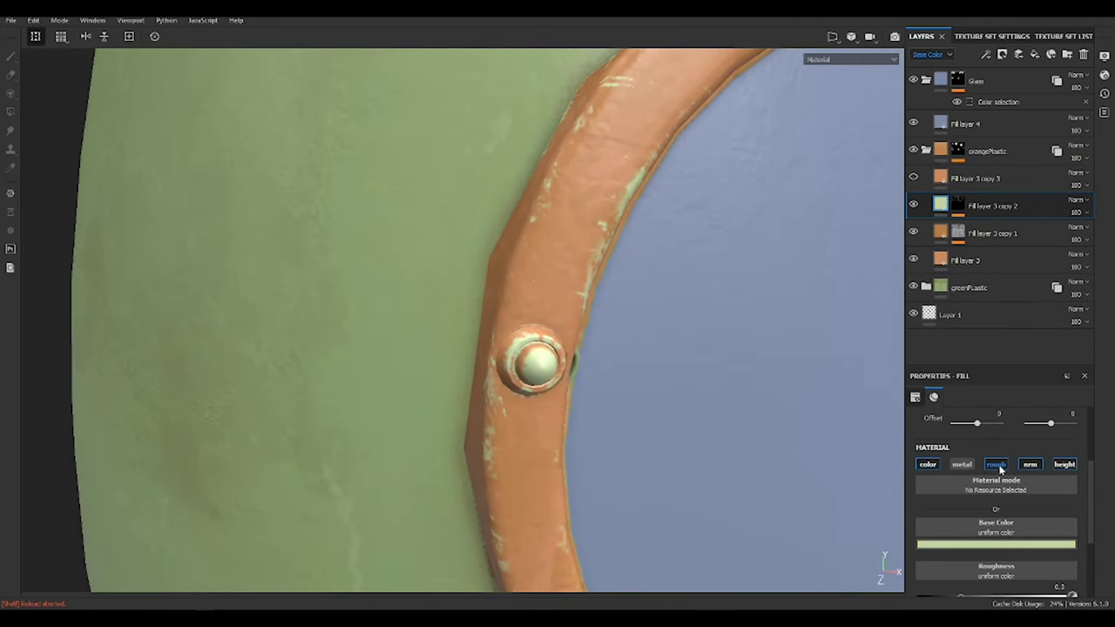
scroll(1026, 472, down, 1)
drag(991, 566, 987, 566)
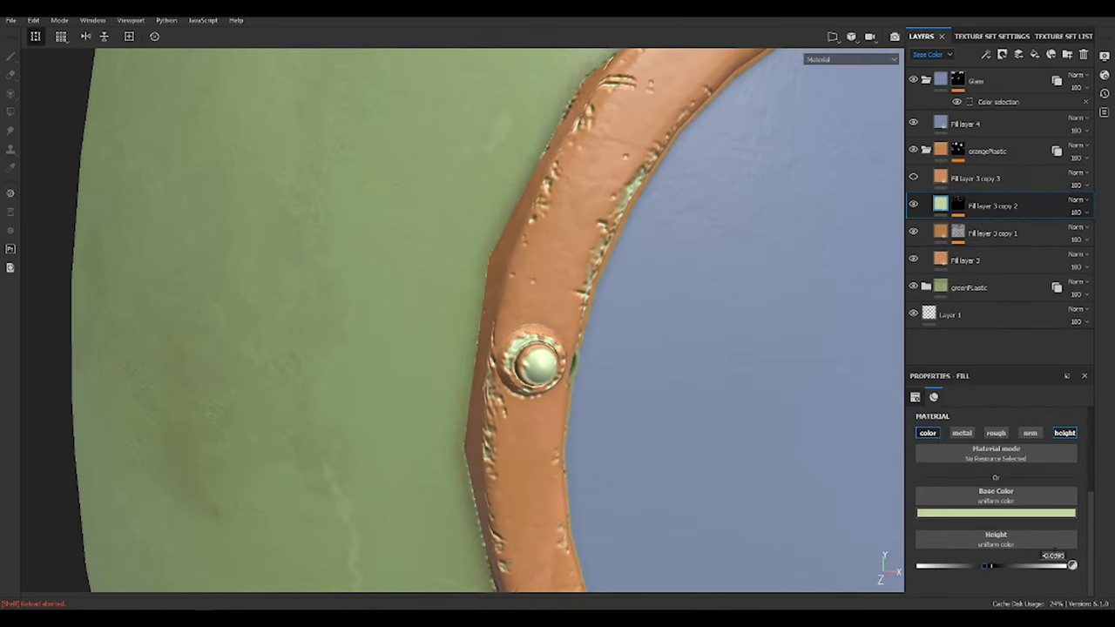
key(ctrl+z)
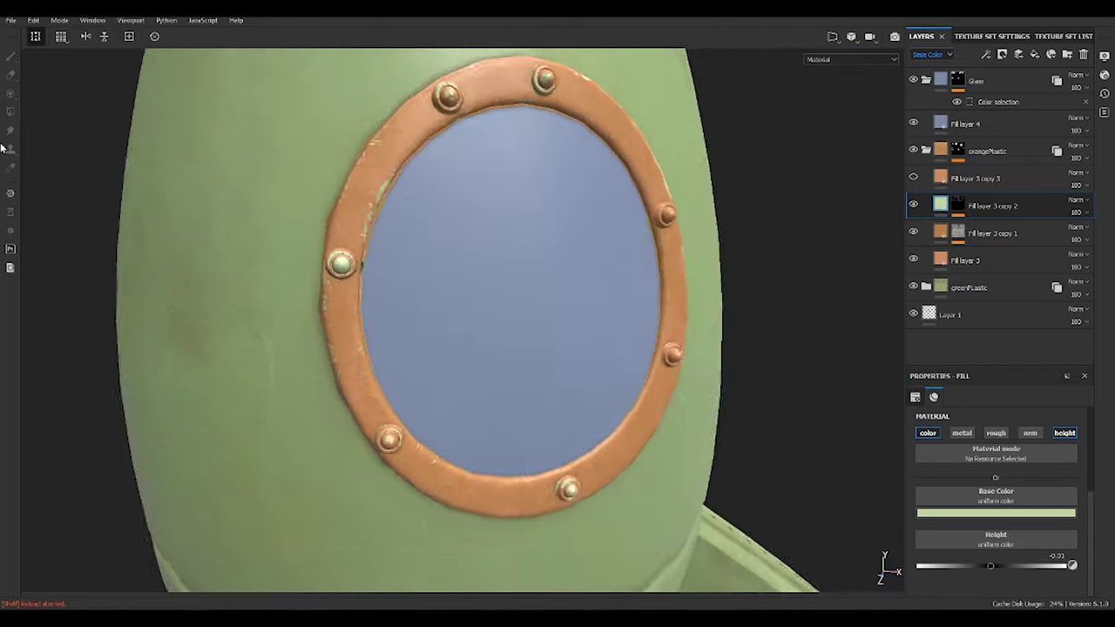
scroll(530, 317, down, 10)
mouse_move(453, 323)
alt+mouse_down()
mouse_move(562, 326)
mouse_move(508, 400)
alt+mouse_up()
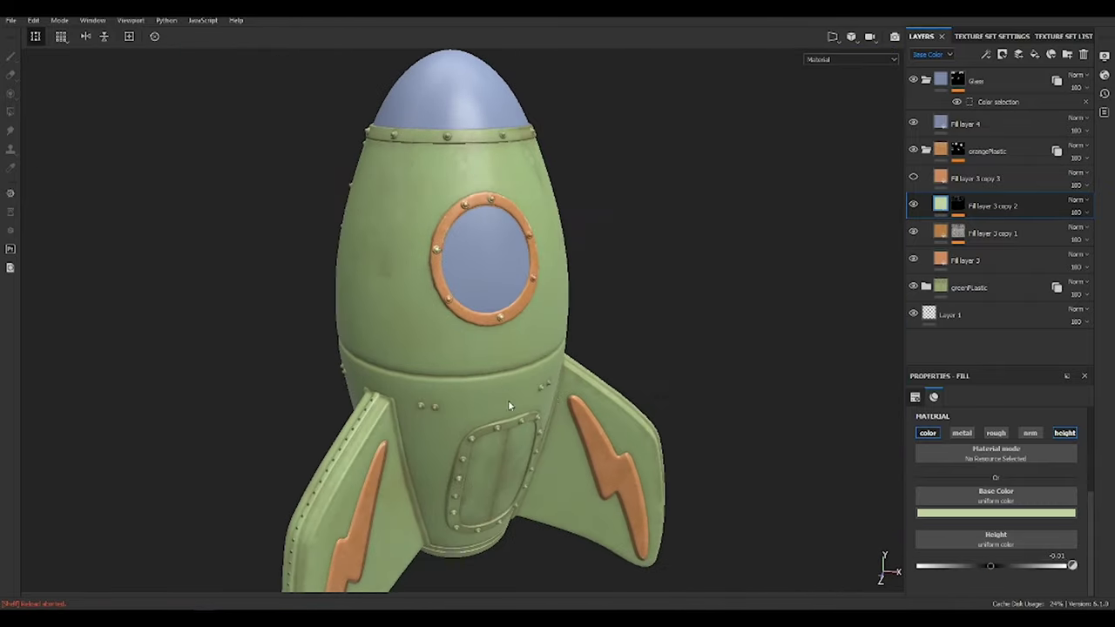
- Adjust the Levels white and midtone handles in the orange wear mask to tune the porthole ring grunge
click(958, 179)
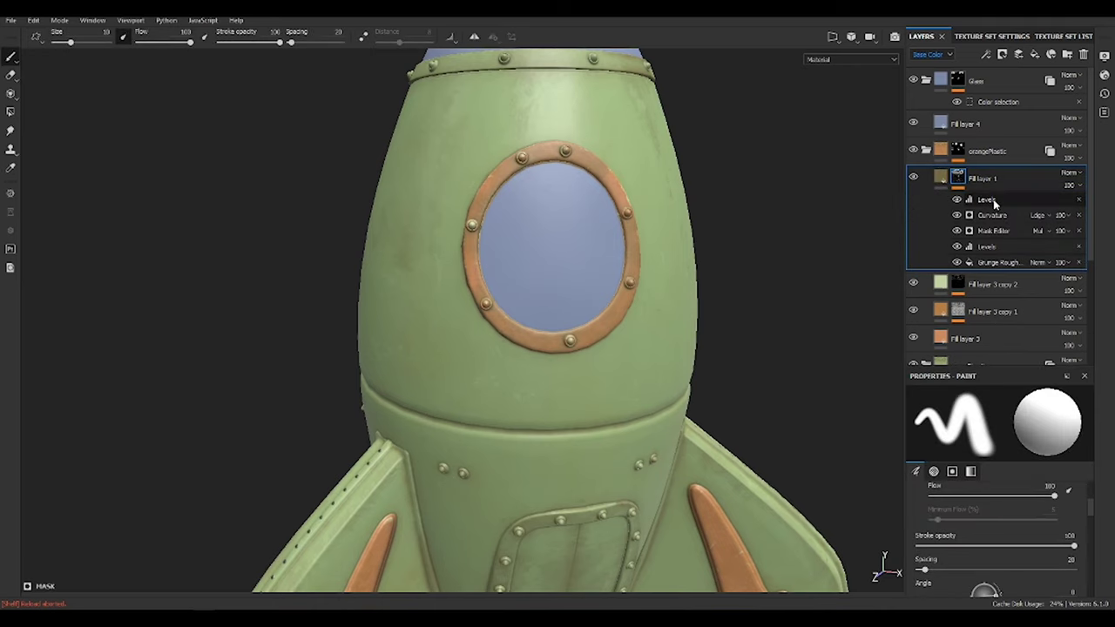
alt+click(958, 179)
click(987, 200)
drag(1015, 425, 1003, 425)
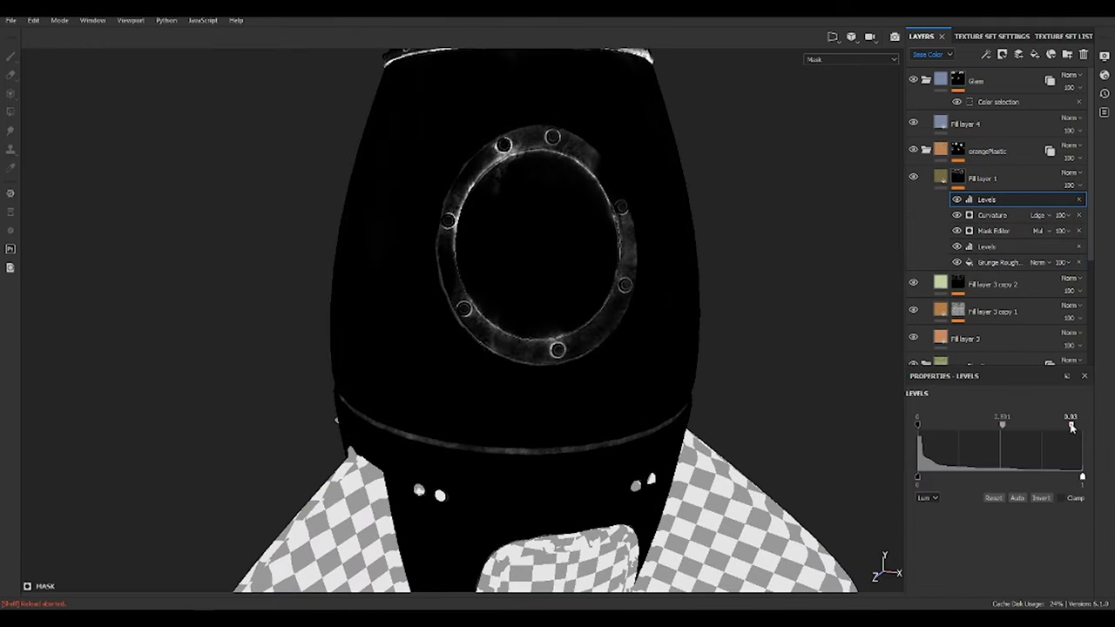
alt+drag(812, 418, 691, 306)
key(m)
alt+drag(774, 306, 752, 403)
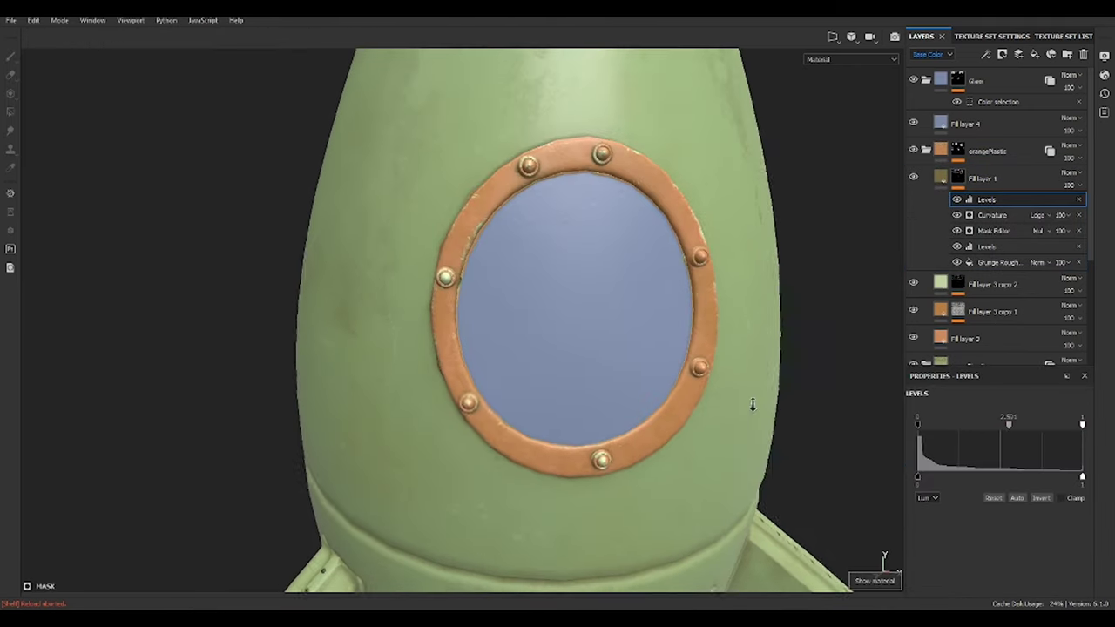
drag(1009, 425, 991, 428)
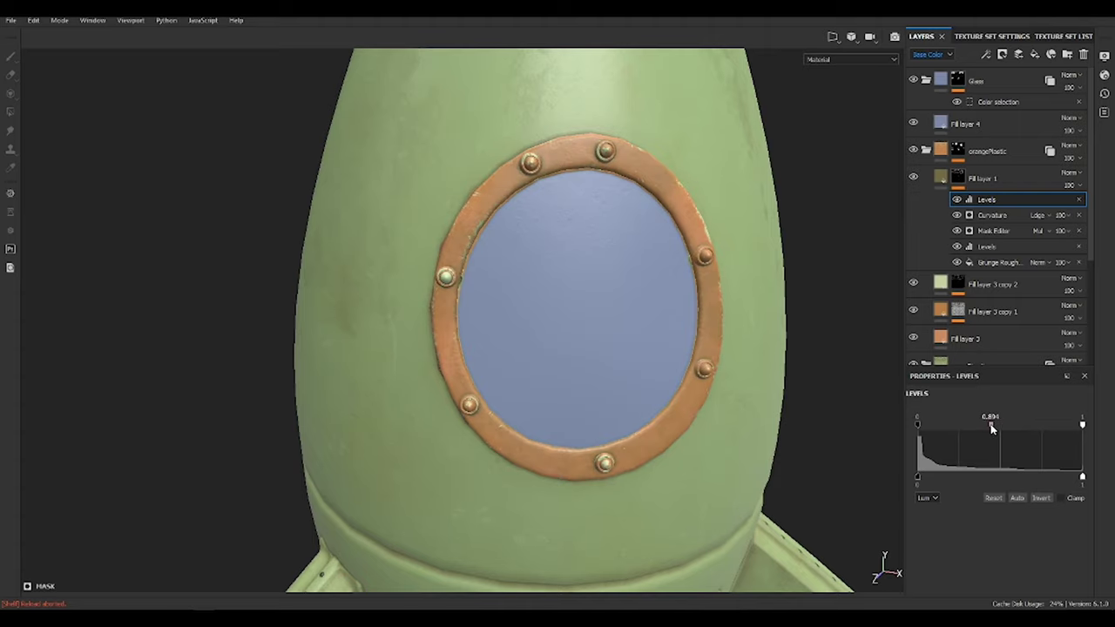
alt+drag(502, 267, 522, 244)
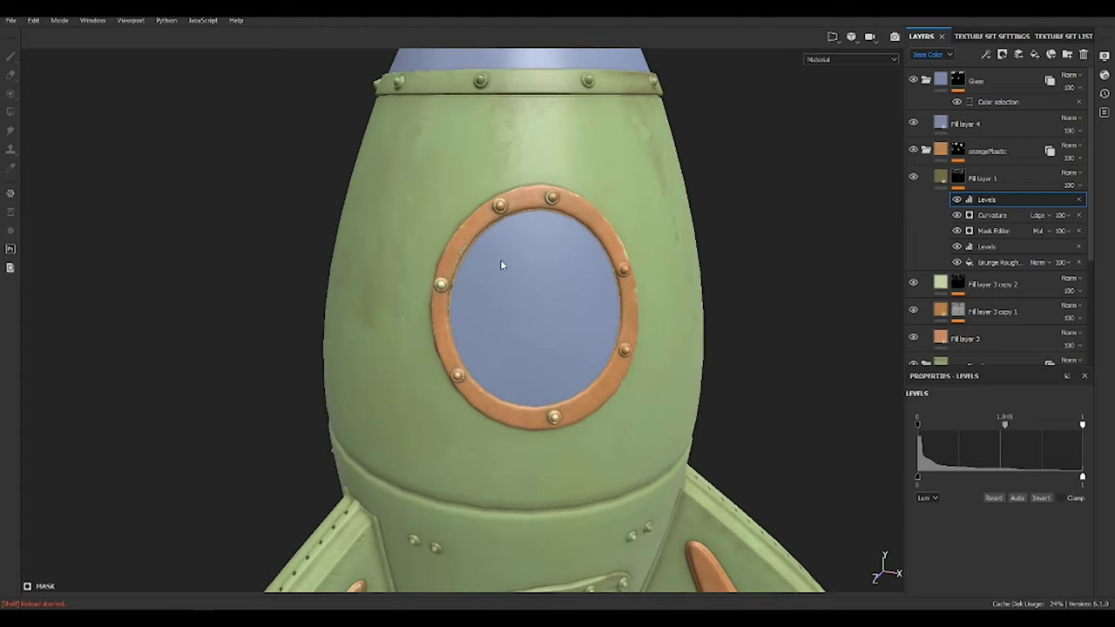
- Inspect the base colours of the orange wear layer and Fill layer 3 copy 1
click(941, 178)
click(932, 513)
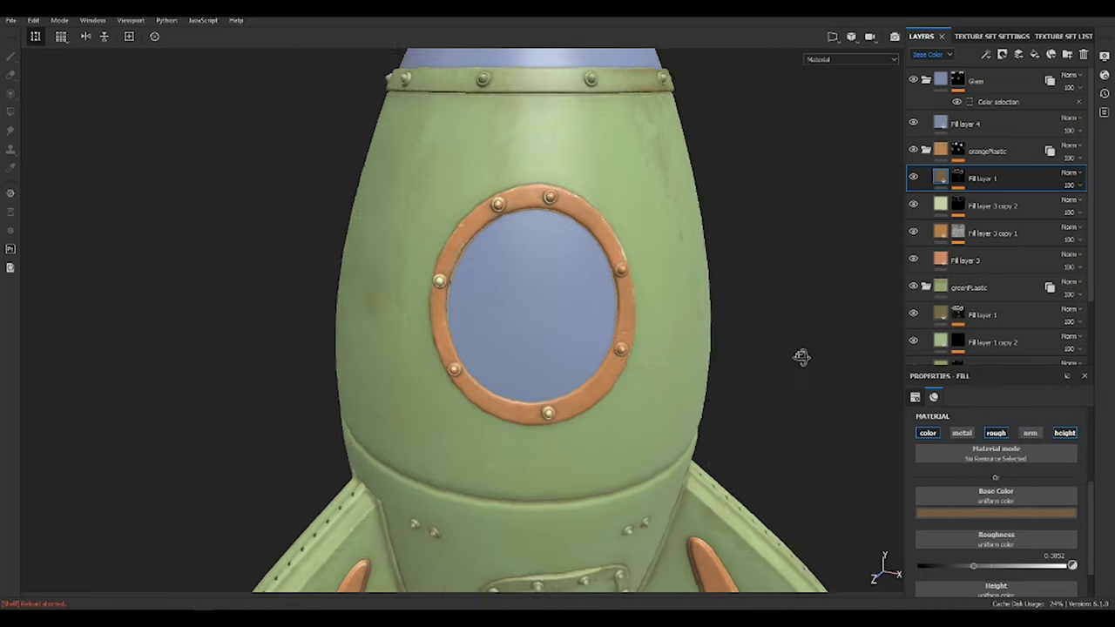
alt+right_drag(802, 356, 603, 330)
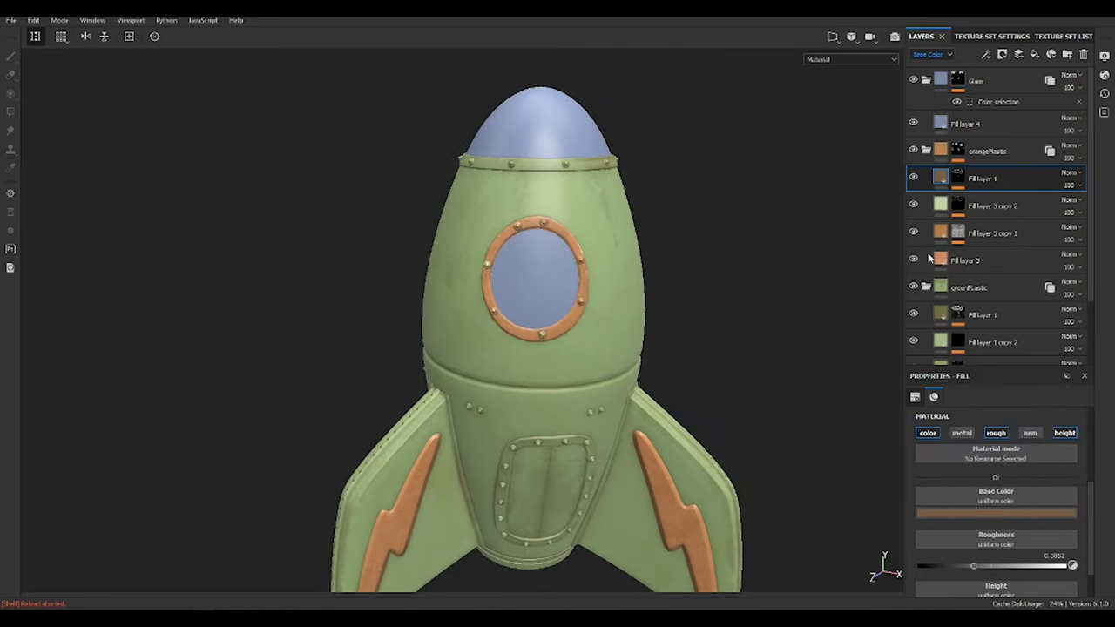
click(989, 233)
click(996, 512)
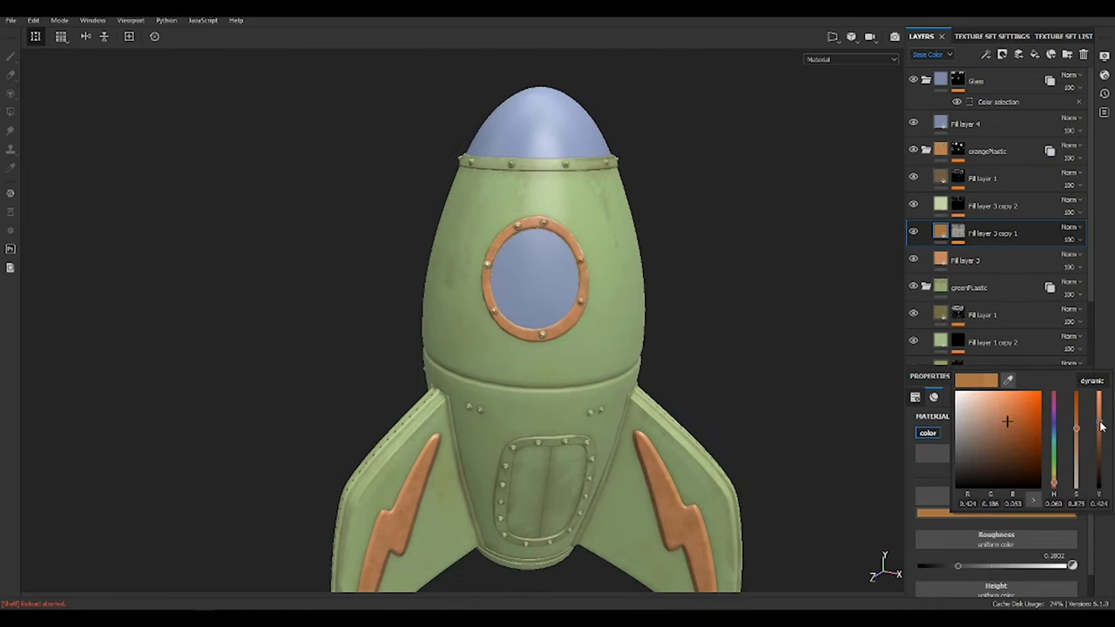
- Compare the base colours of Fill layer 3 and Fill layer 3 copy 1
alt+drag(749, 471, 772, 473)
click(965, 260)
click(996, 513)
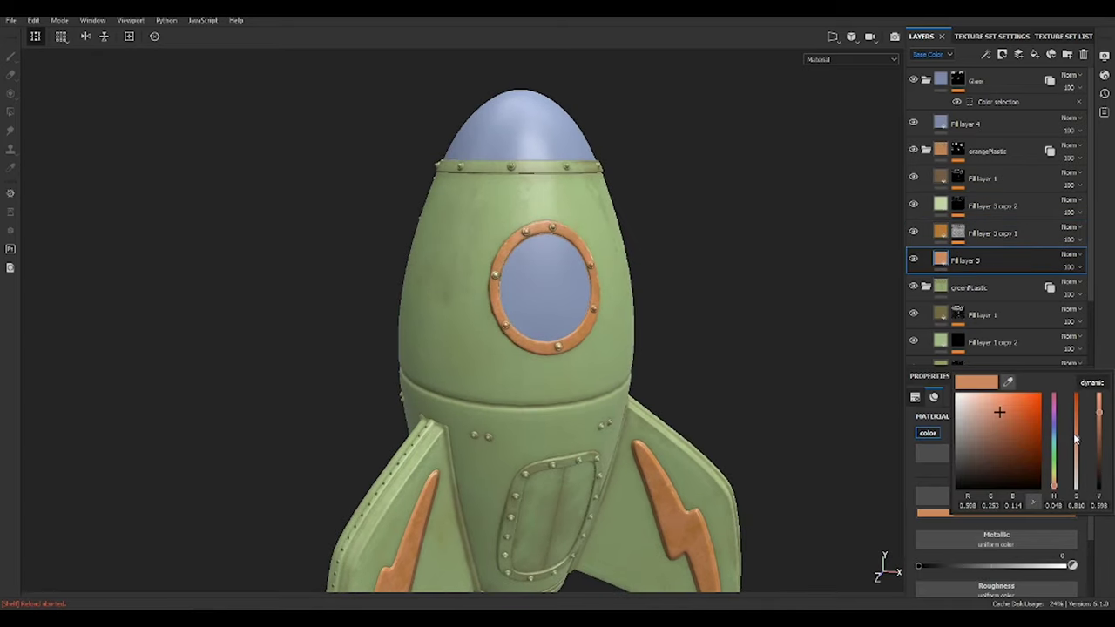
click(939, 231)
click(1027, 512)
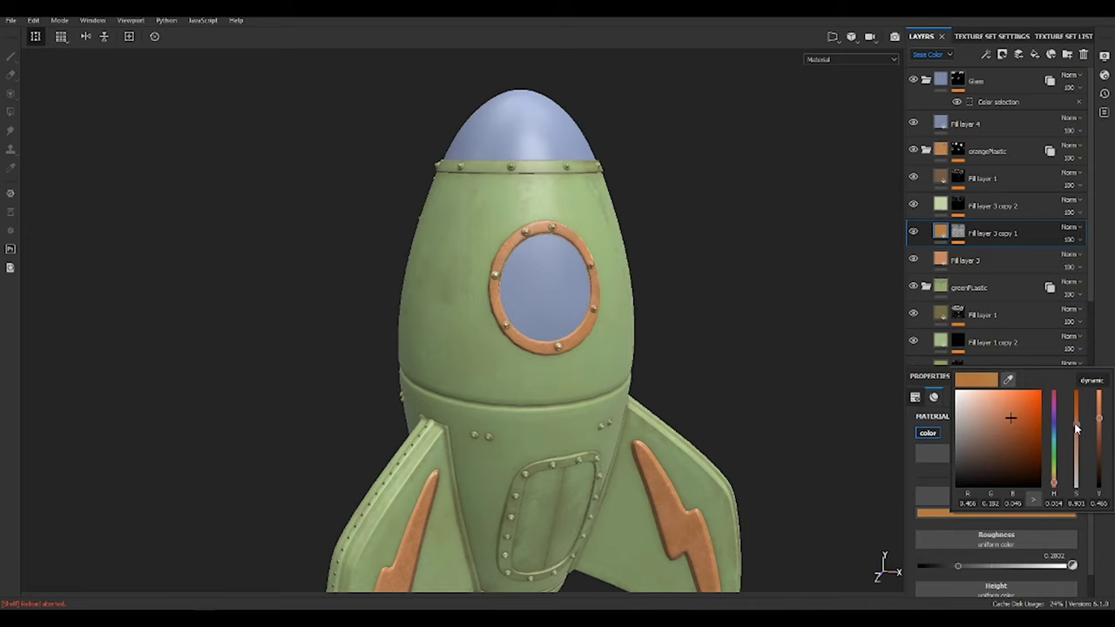
- Brighten Fill layer 3 copy 1's orange by raising its Value, then duplicate glass Fill layer 4
alt+drag(778, 421, 871, 314)
click(913, 231)
click(913, 231)
click(913, 231)
mouse_move(741, 410)
alt+mouse_down()
mouse_move(769, 431)
mouse_move(837, 410)
alt+mouse_up()
click(913, 230)
click(1032, 512)
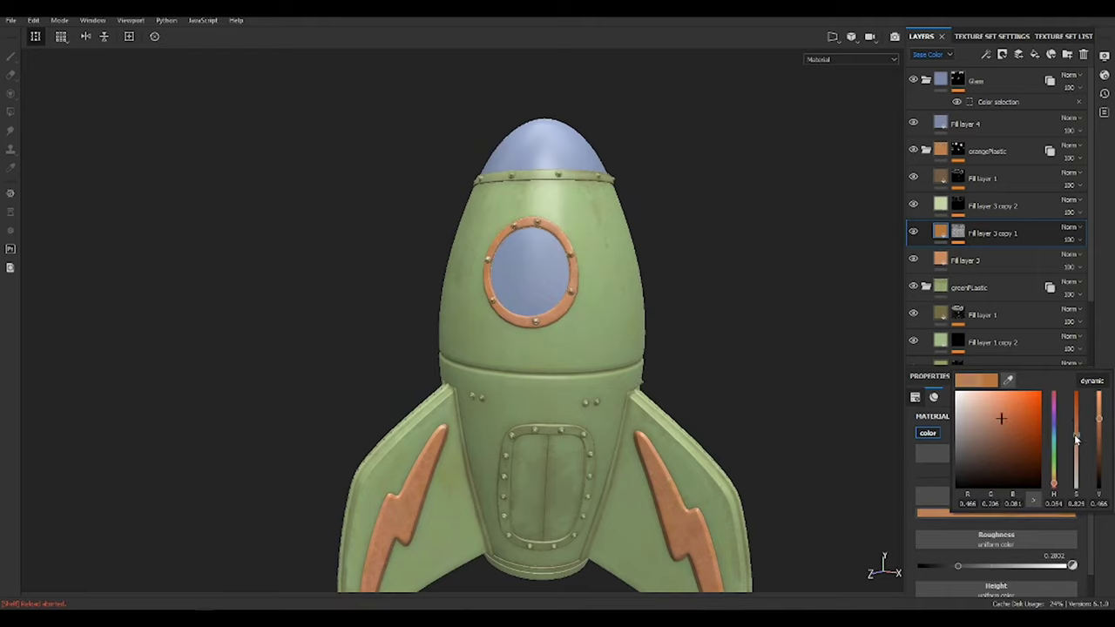
drag(1098, 427, 1098, 420)
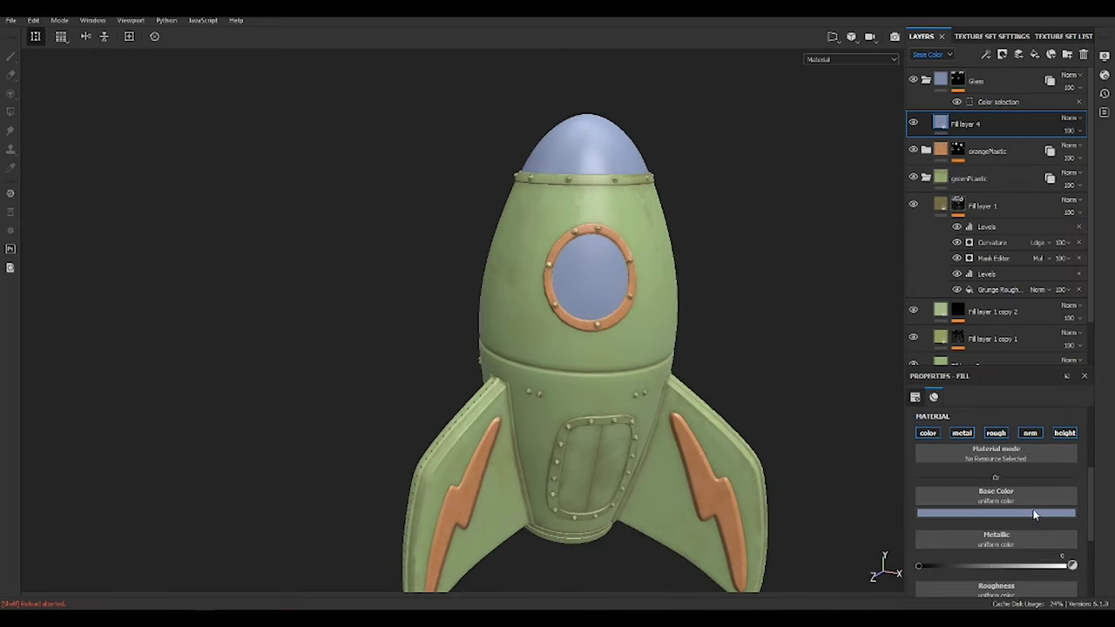
key(ctrl+d)
click(1034, 515)
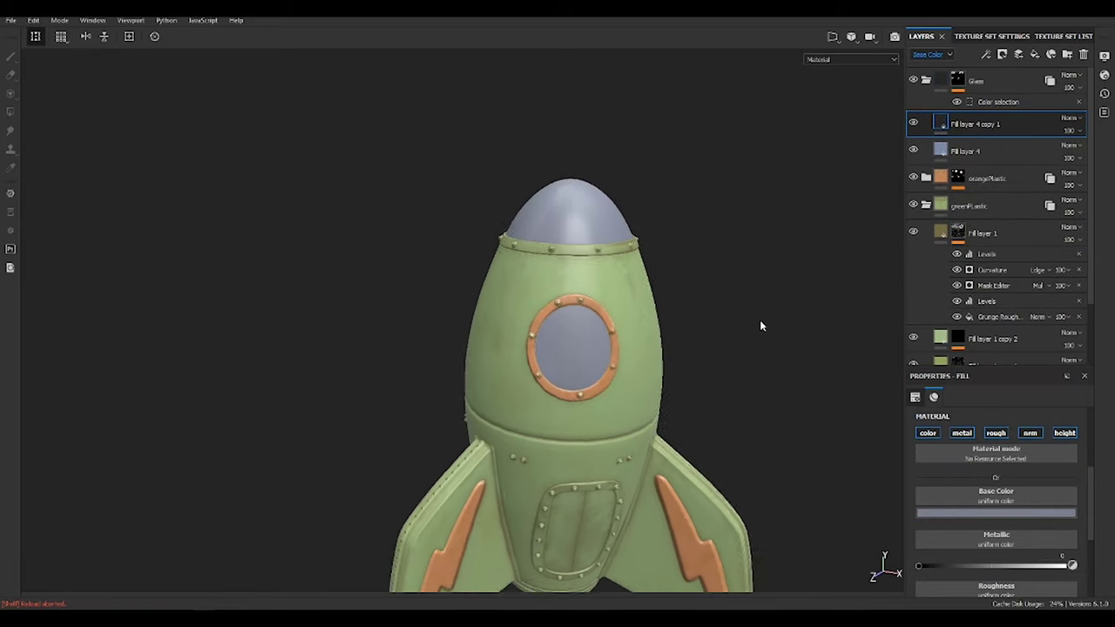
- Make a second copy of the glass layer and hide Fill layer 4 copy 1 and copy 2
double_click(978, 124)
mouse_move(907, 148)
alt+mouse_down()
mouse_move(796, 236)
mouse_move(826, 378)
alt+mouse_up()
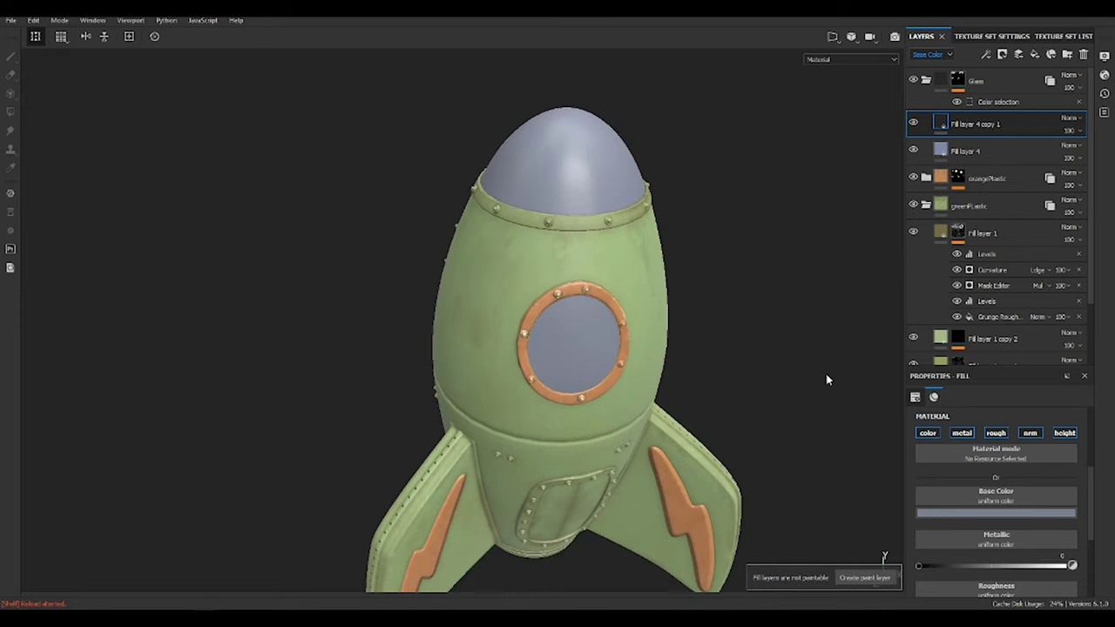
scroll(843, 292, up, 3)
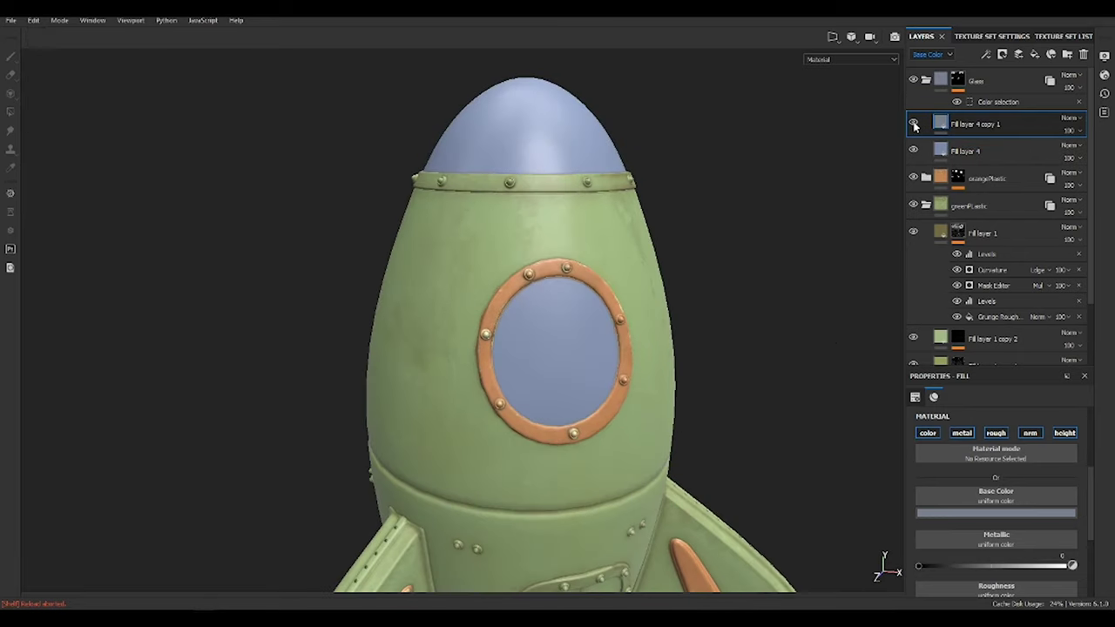
key(ctrl+d)
click(1011, 512)
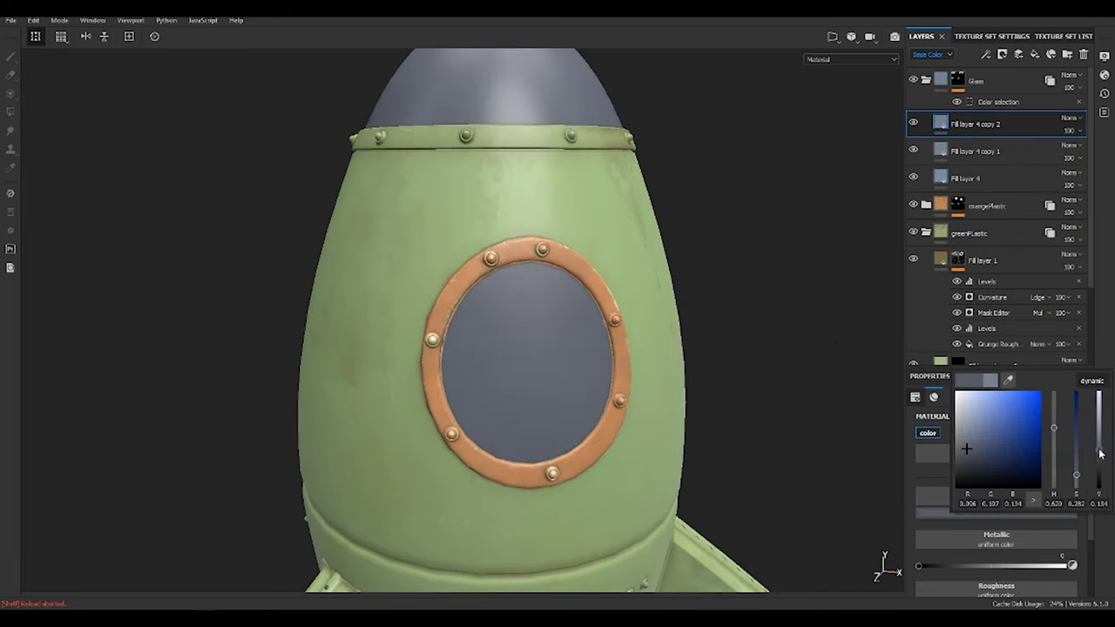
click(976, 178)
click(913, 150)
click(913, 123)
click(912, 81)
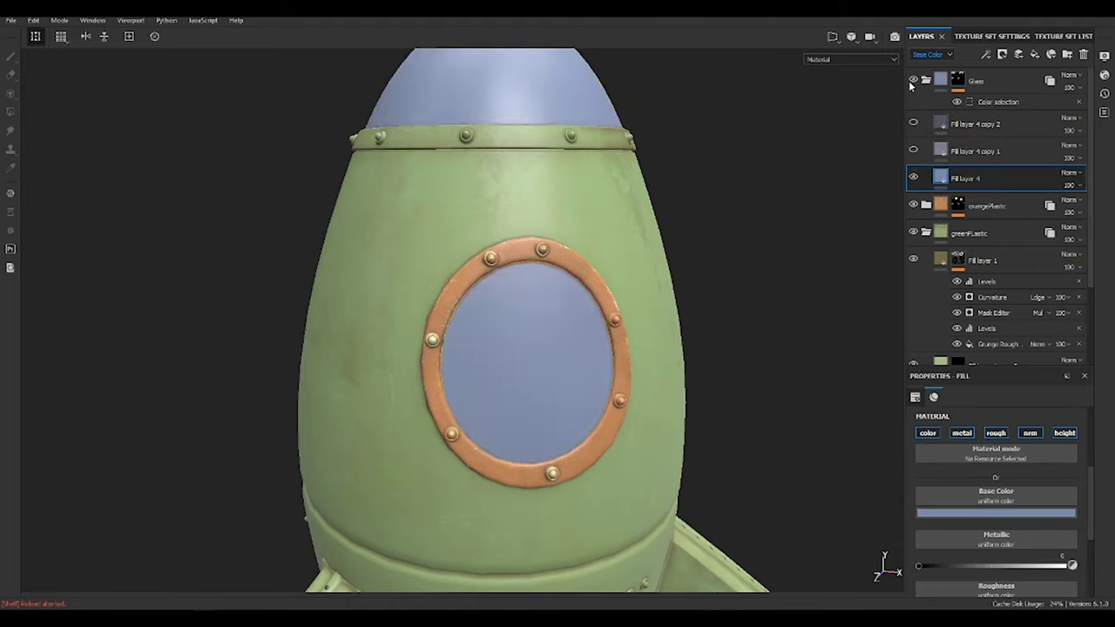
- Check the Height and Normal channels and lower Fill layer 4's roughness to about 0.15
click(921, 95)
click(931, 54)
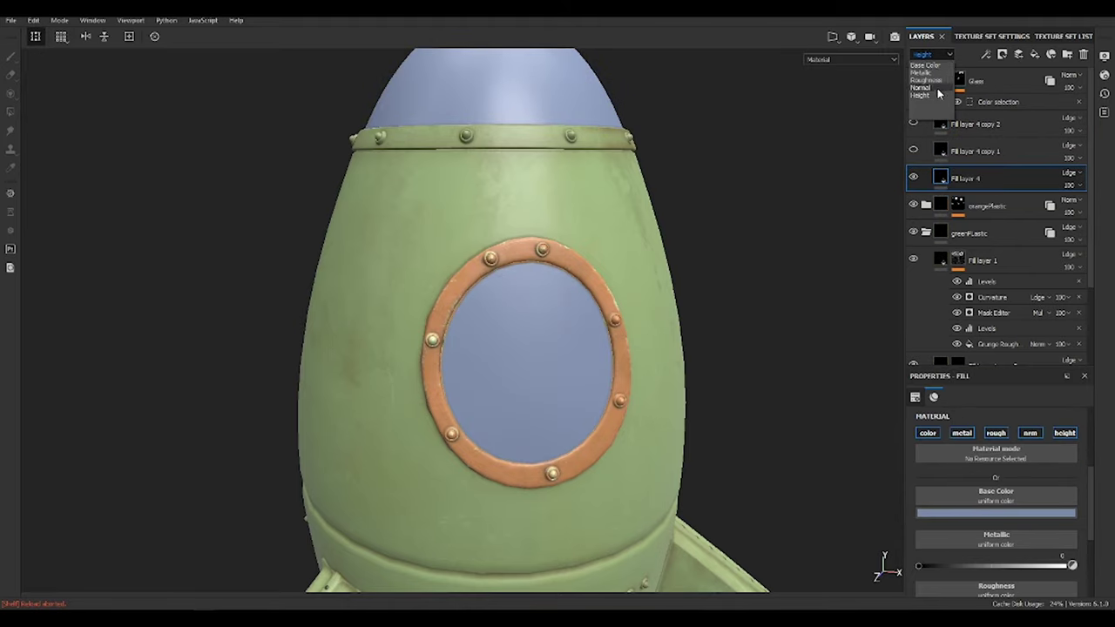
click(937, 88)
click(931, 54)
scroll(994, 488, down, 3)
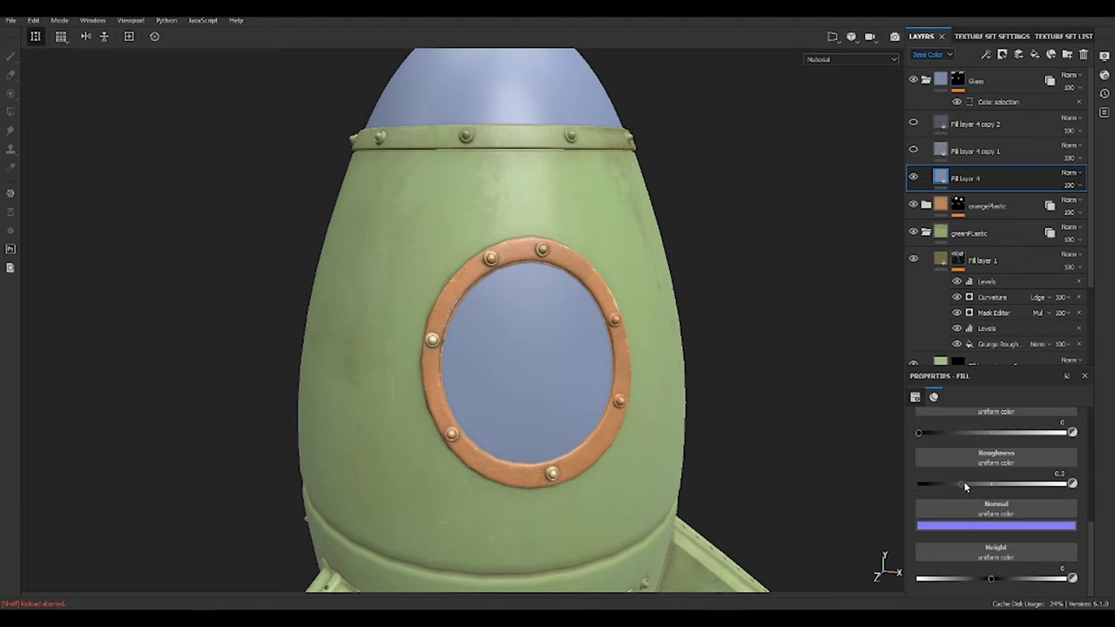
drag(967, 483, 941, 483)
mouse_move(662, 288)
alt+mouse_down()
mouse_move(709, 251)
mouse_move(755, 281)
alt+mouse_up()
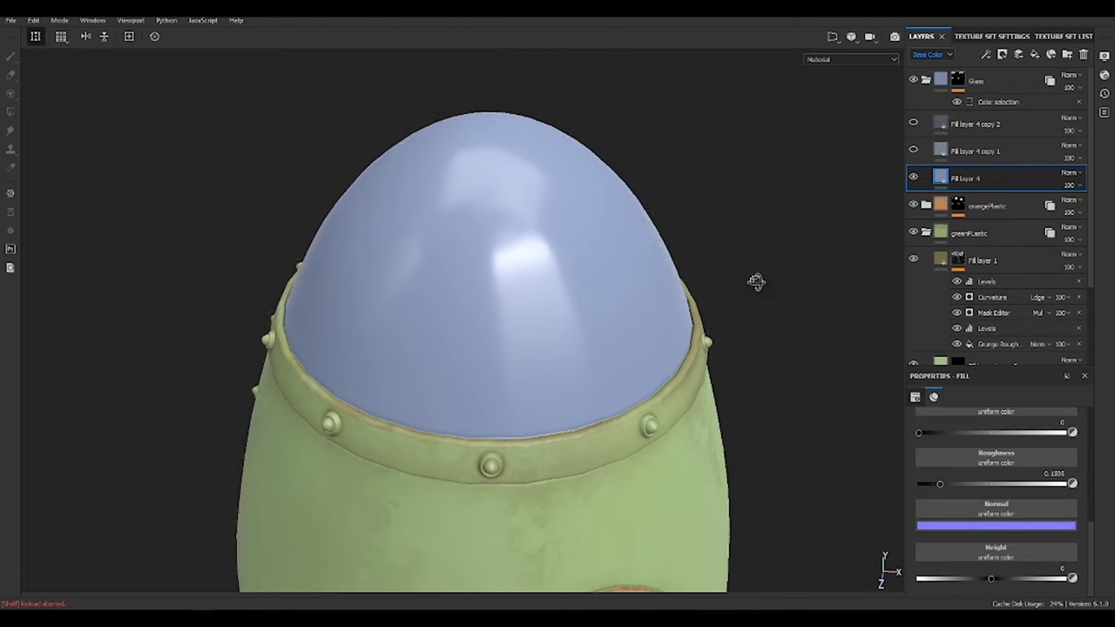
click(1015, 36)
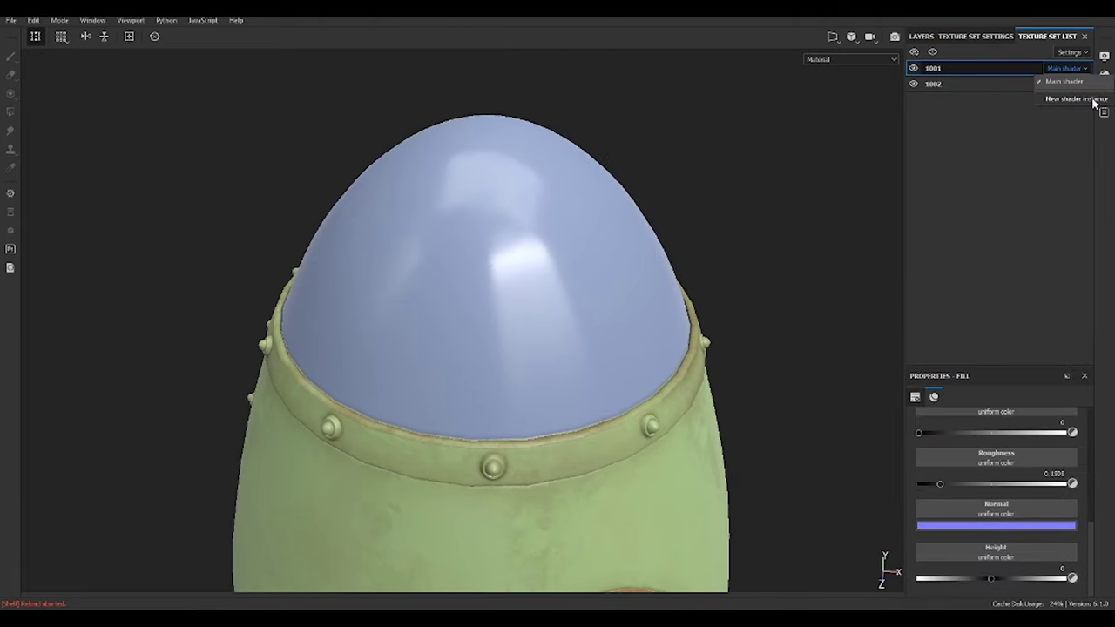
- Create a new shader instance and assign a different shader to texture set 1002
click(1068, 83)
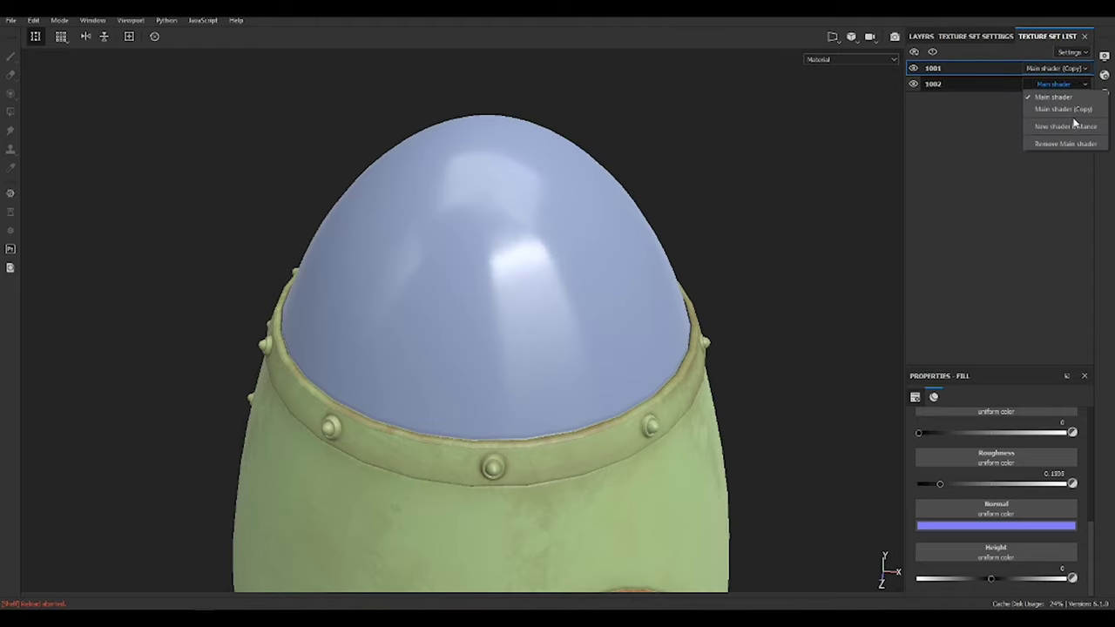
click(1080, 122)
click(1103, 75)
click(1101, 76)
click(1103, 76)
click(1000, 107)
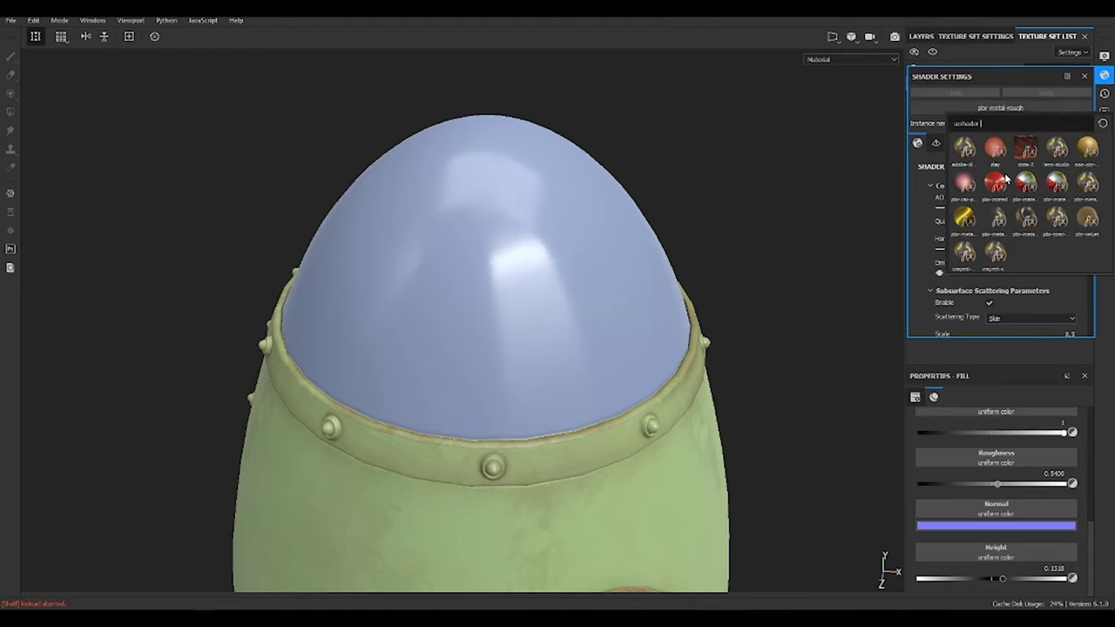
click(1000, 222)
- Review both texture sets' channel settings, then select glass Fill layer 4
click(976, 37)
click(1069, 166)
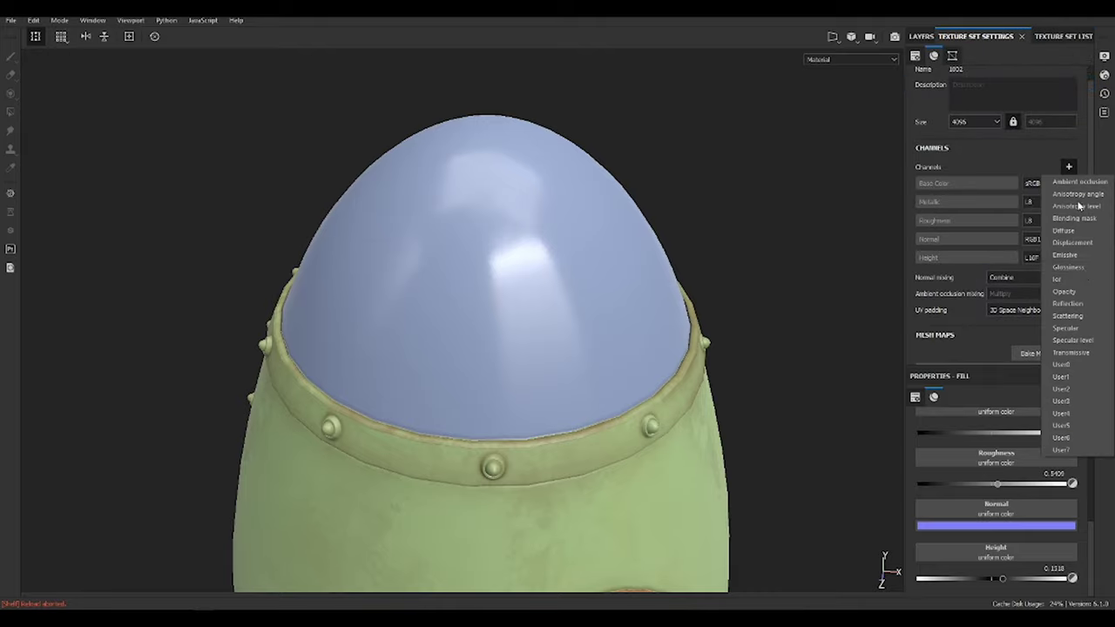
click(921, 35)
click(976, 35)
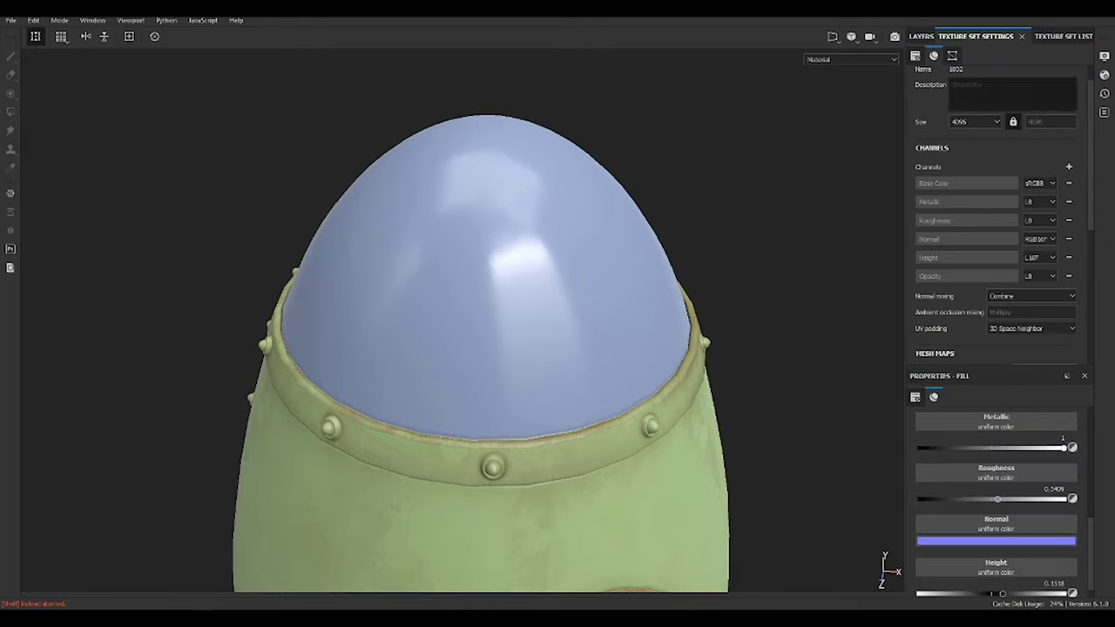
click(1063, 35)
click(921, 36)
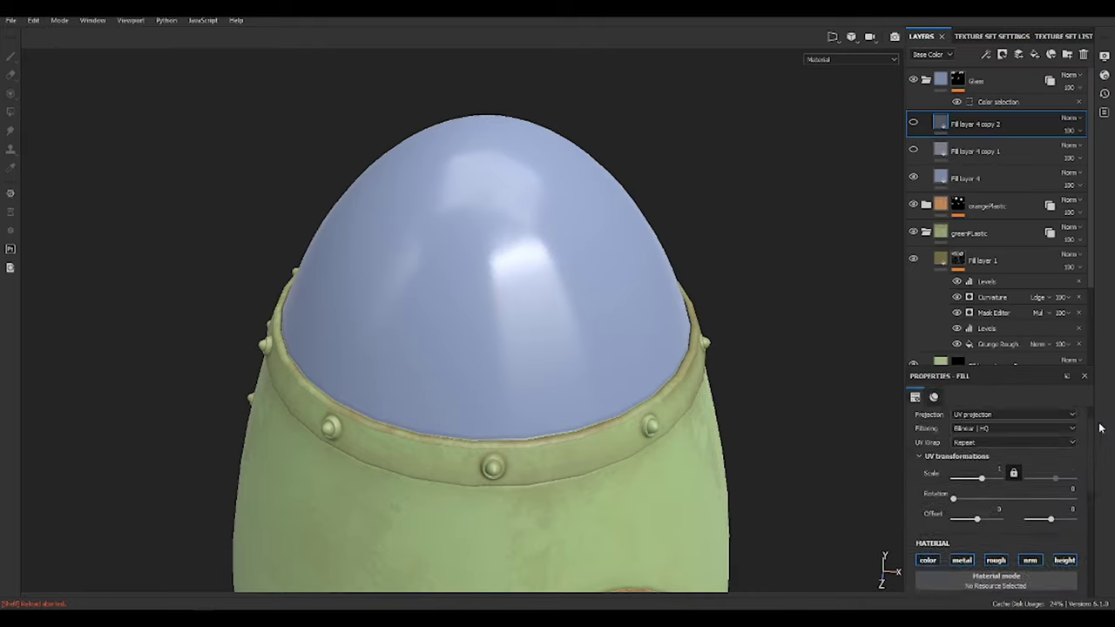
click(967, 179)
scroll(1003, 505, up, 2)
scroll(1003, 505, up, 2)
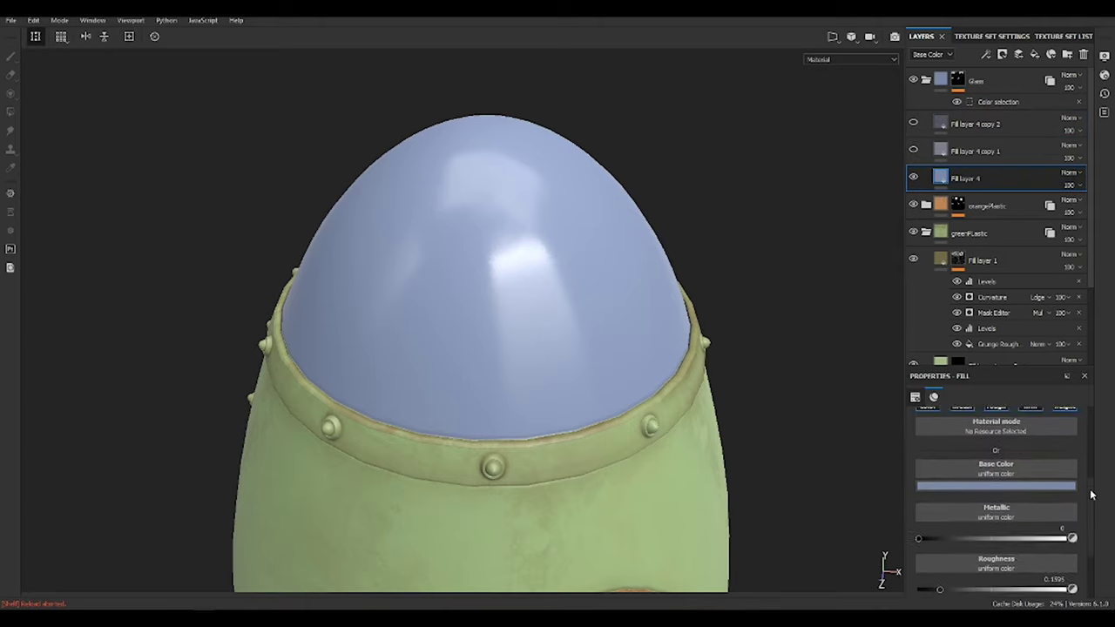
scroll(1002, 505, up, 1)
- Add an Opacity channel to the texture set
click(992, 36)
click(1069, 194)
click(1071, 311)
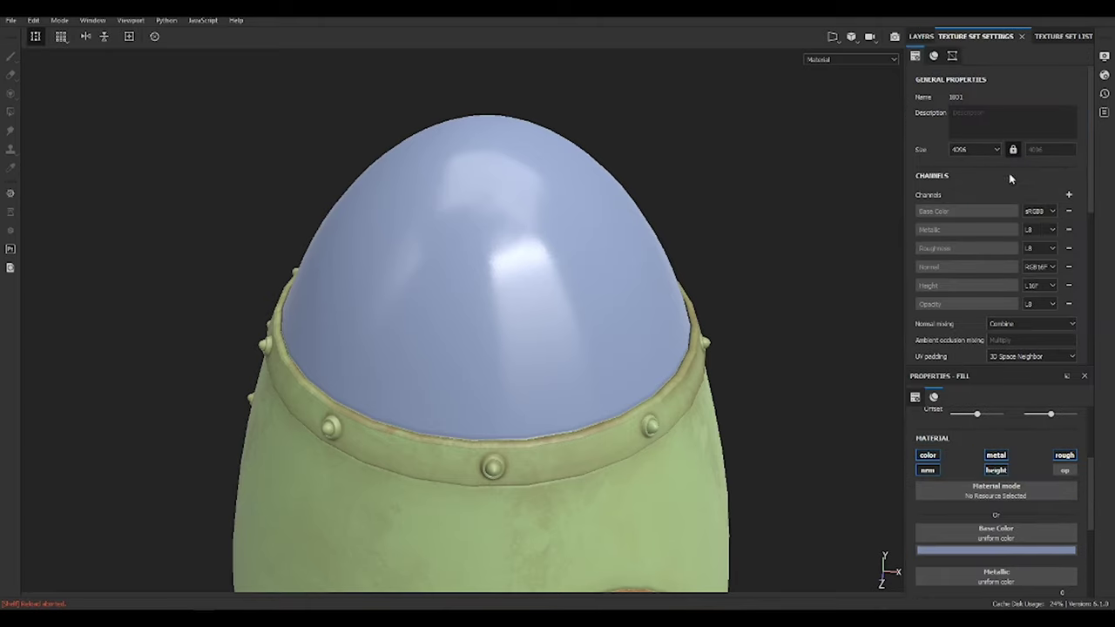
click(921, 35)
scroll(999, 547, down, 5)
- Set Fill layer 4's opacity to about 0.68 so the blue dome is partly transparent
drag(1009, 583, 986, 579)
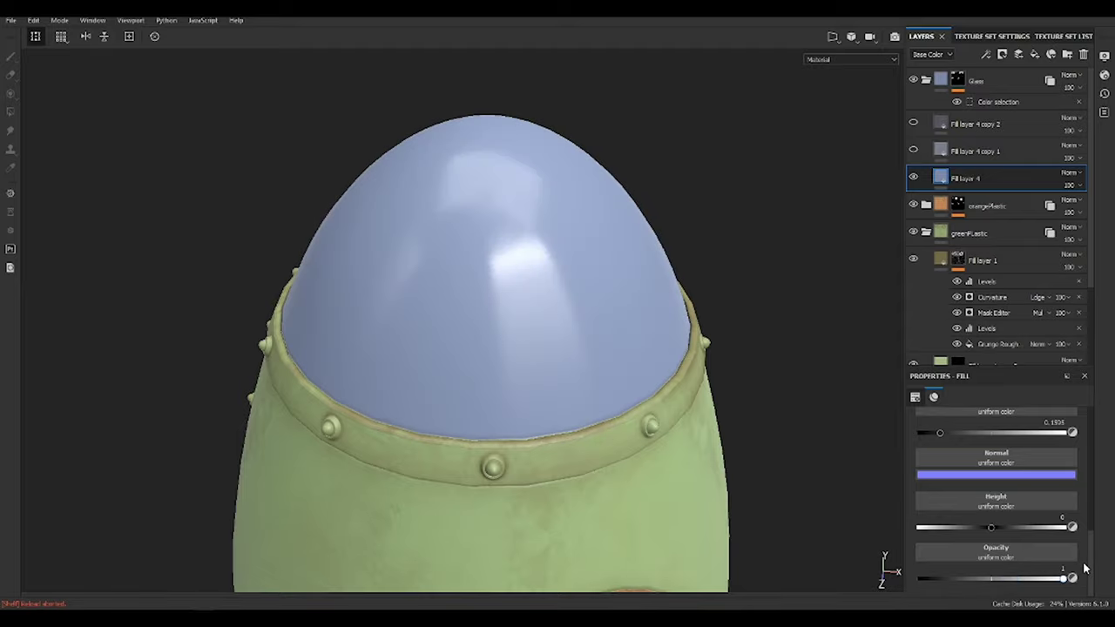
alt+drag(482, 361, 553, 369)
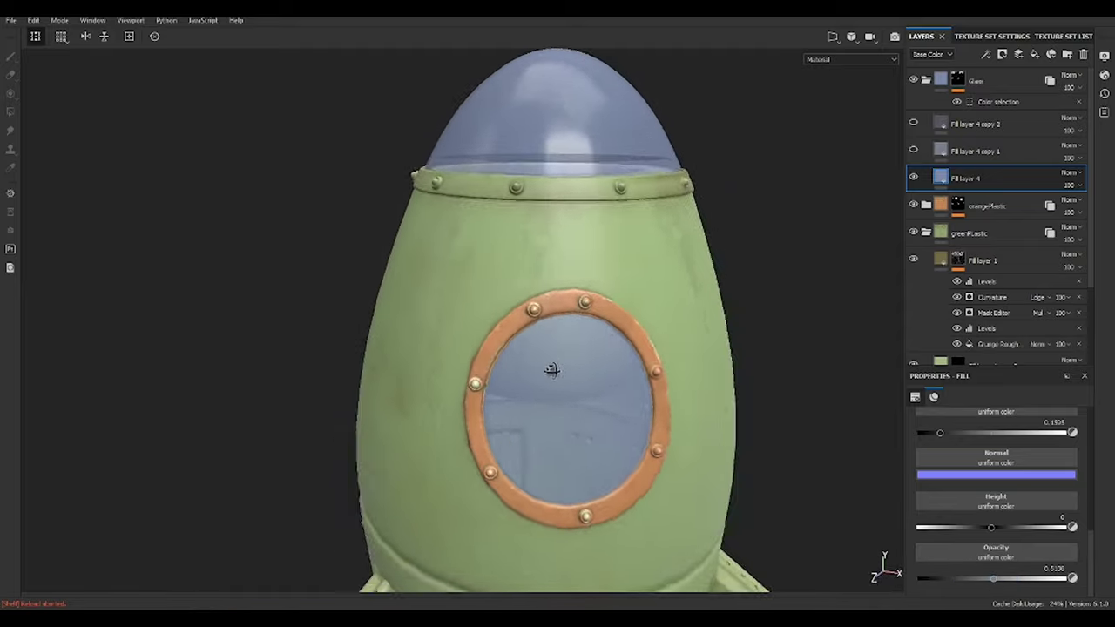
drag(993, 579, 1005, 579)
alt+drag(636, 318, 697, 331)
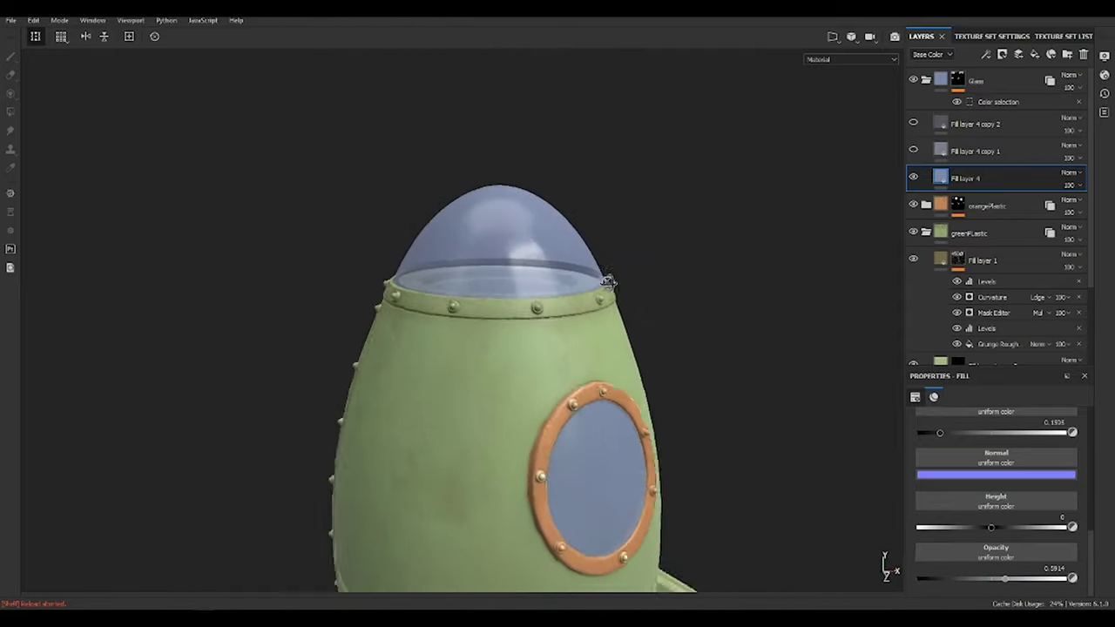
scroll(697, 331, down, 3)
drag(1004, 580, 1016, 579)
scroll(812, 334, up, 3)
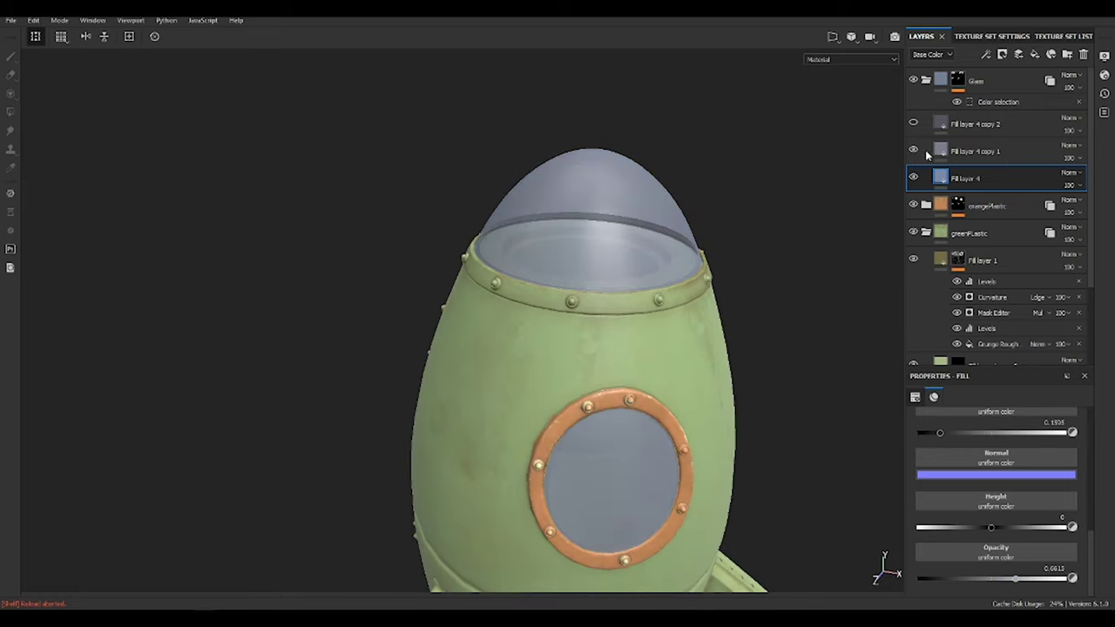
- On Fill layer 4 copy 1, adjust the opacity and turn off its height channel
click(925, 150)
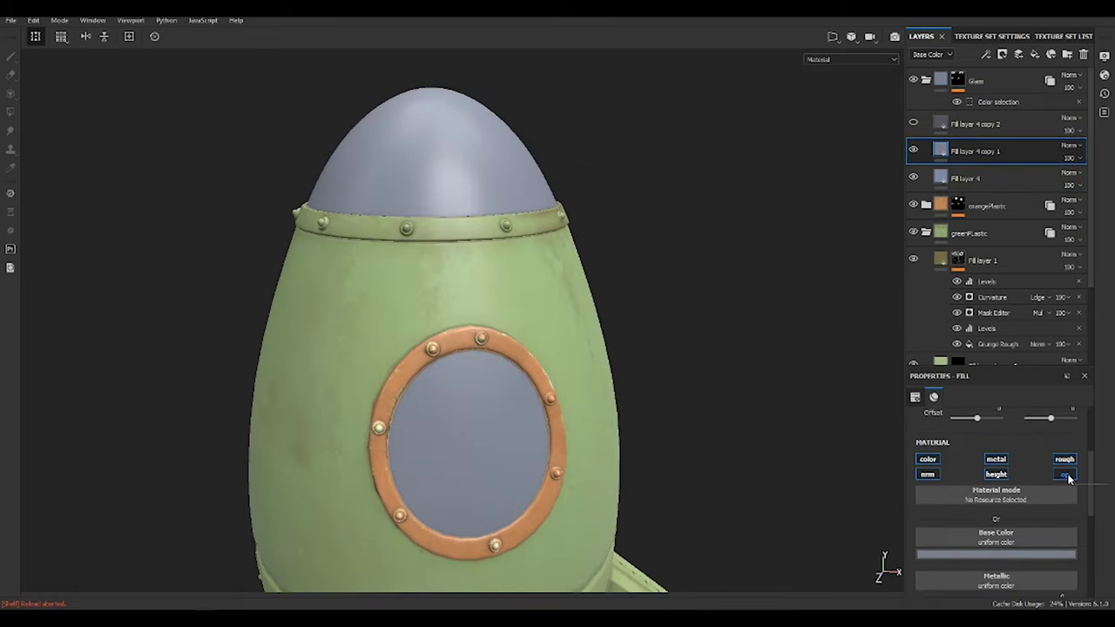
scroll(1028, 523, down, 2)
scroll(1002, 540, down, 2)
mouse_move(993, 579)
mouse_down()
mouse_move(968, 579)
mouse_move(967, 568)
mouse_up()
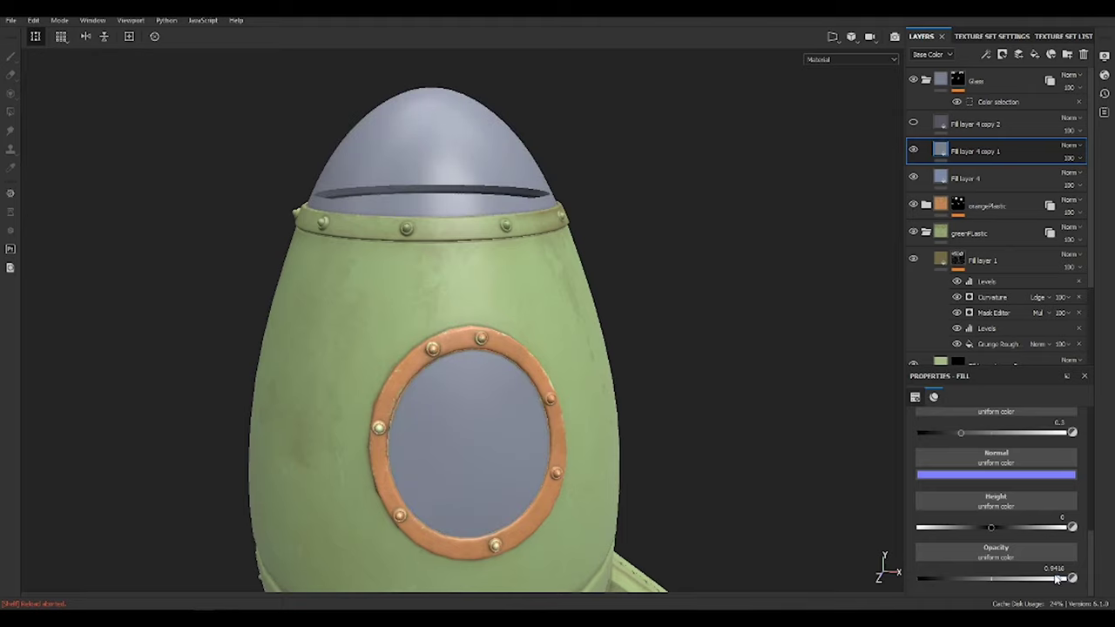
alt+drag(610, 349, 715, 331)
scroll(1002, 523, up, 3)
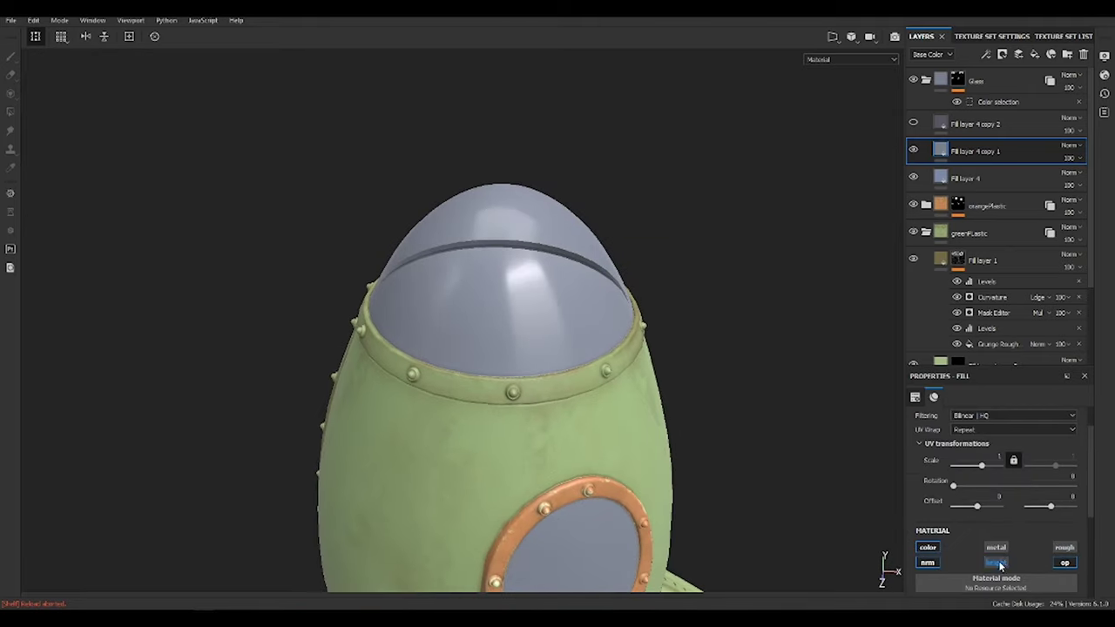
click(999, 565)
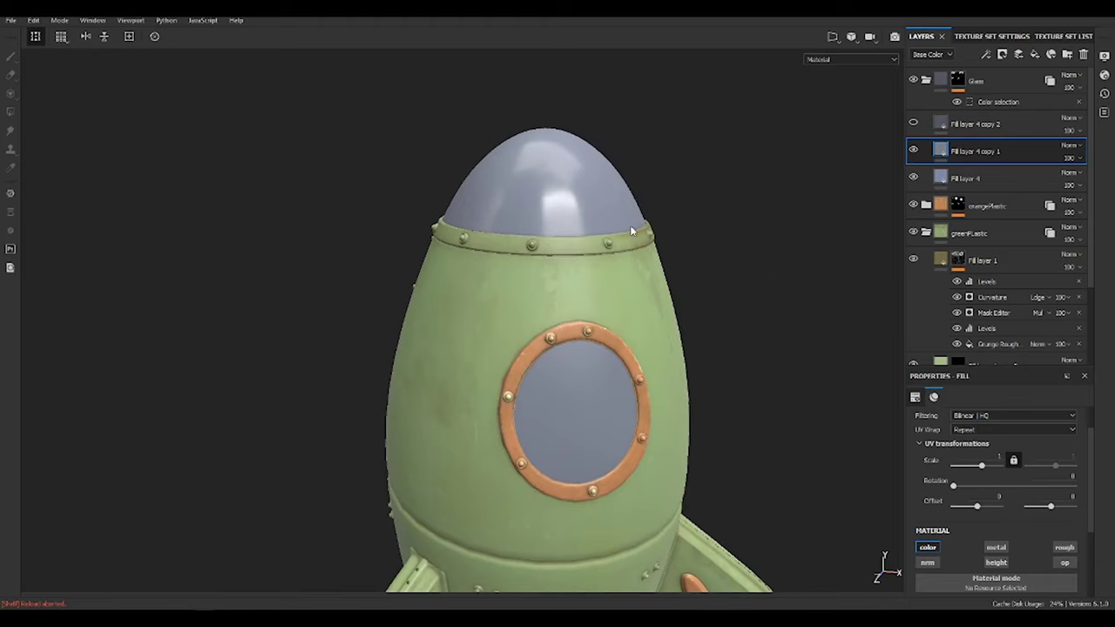
- Add a black mask to Fill layer 4 copy 1 with a Grunge Wipe Brushed Large fill
click(1002, 54)
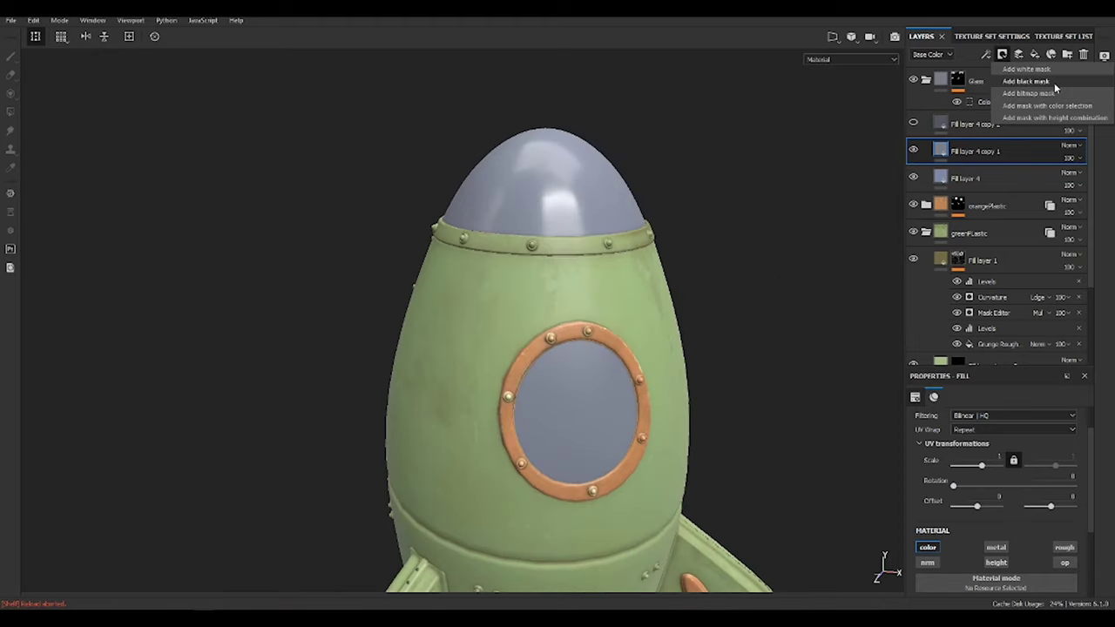
click(1015, 82)
click(985, 54)
click(1010, 139)
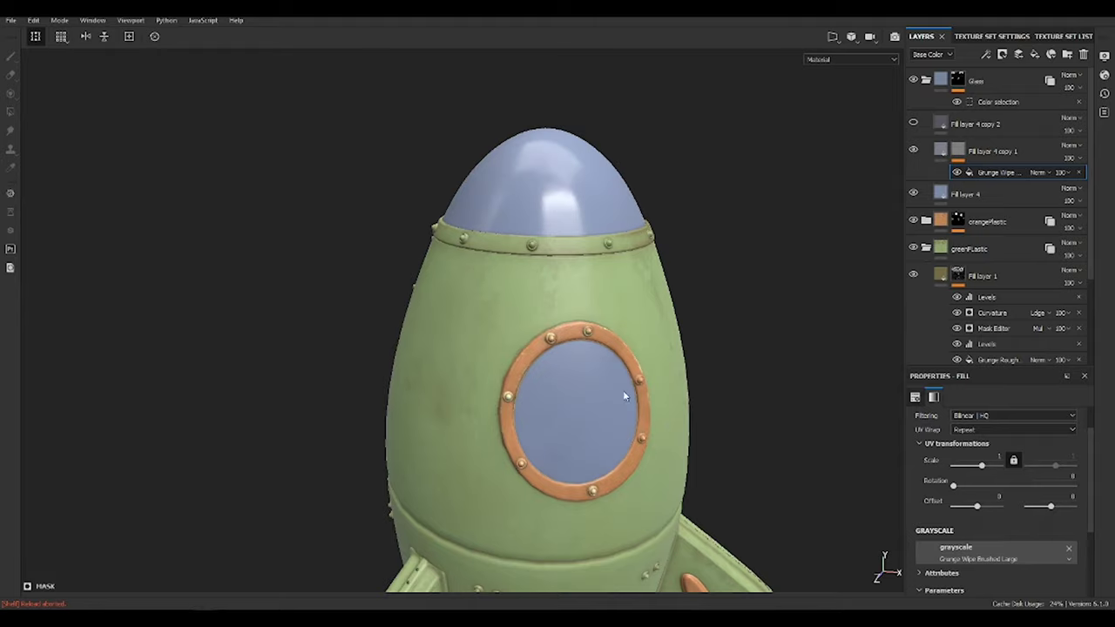
alt+click(958, 151)
key(1)
scroll(641, 250, up, 5)
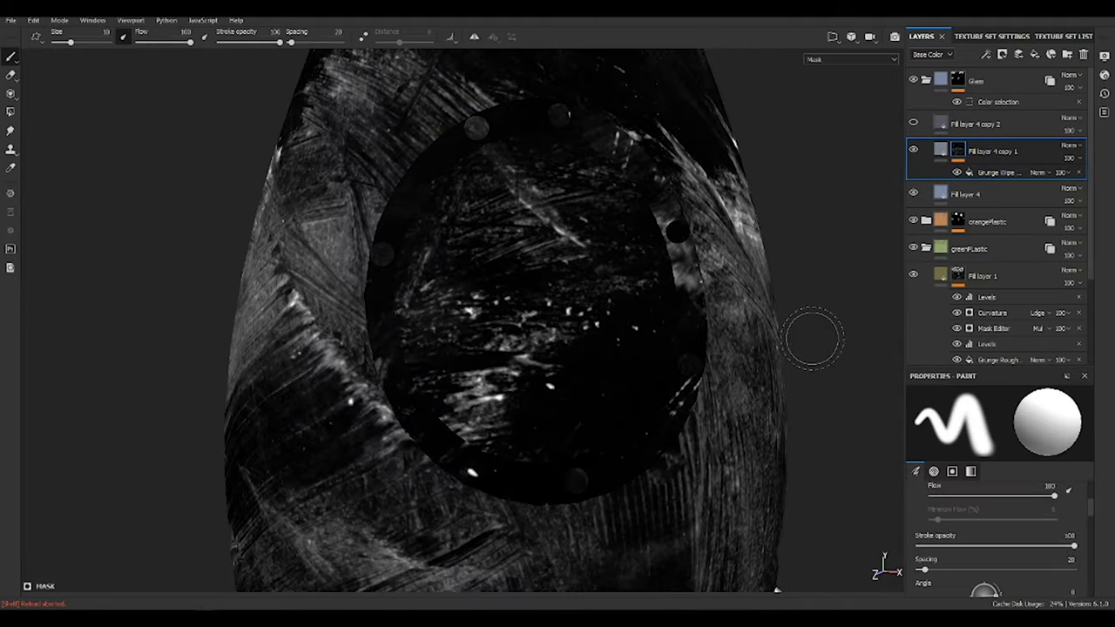
key(m)
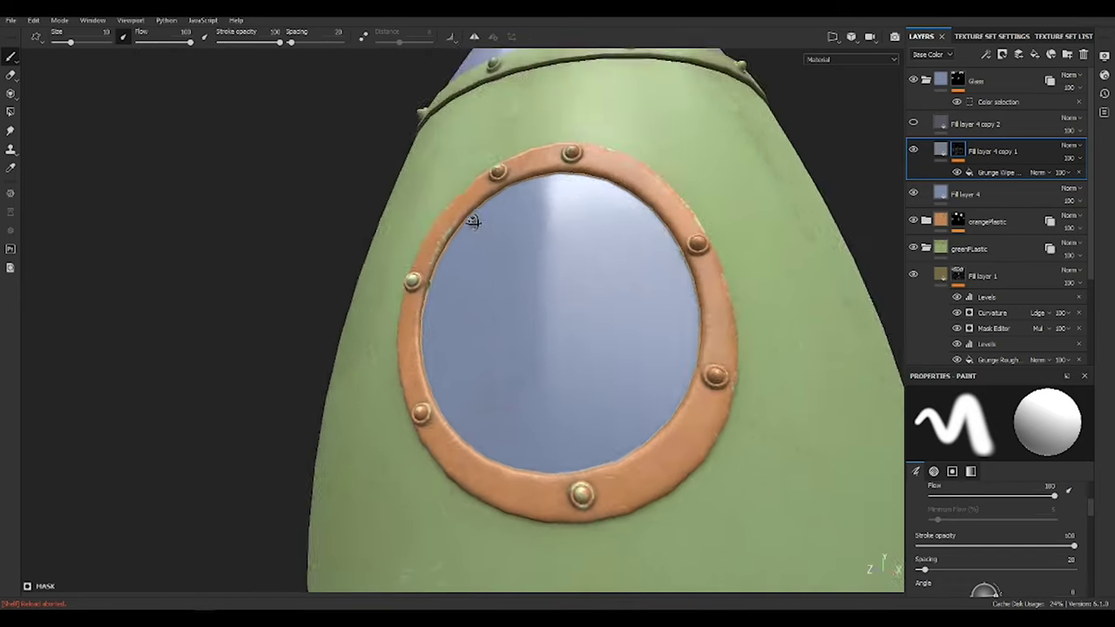
alt+drag(474, 219, 715, 291)
- Invert the mask's grunge fill with an Invert filter so only streaky grime remains
click(1000, 154)
click(985, 54)
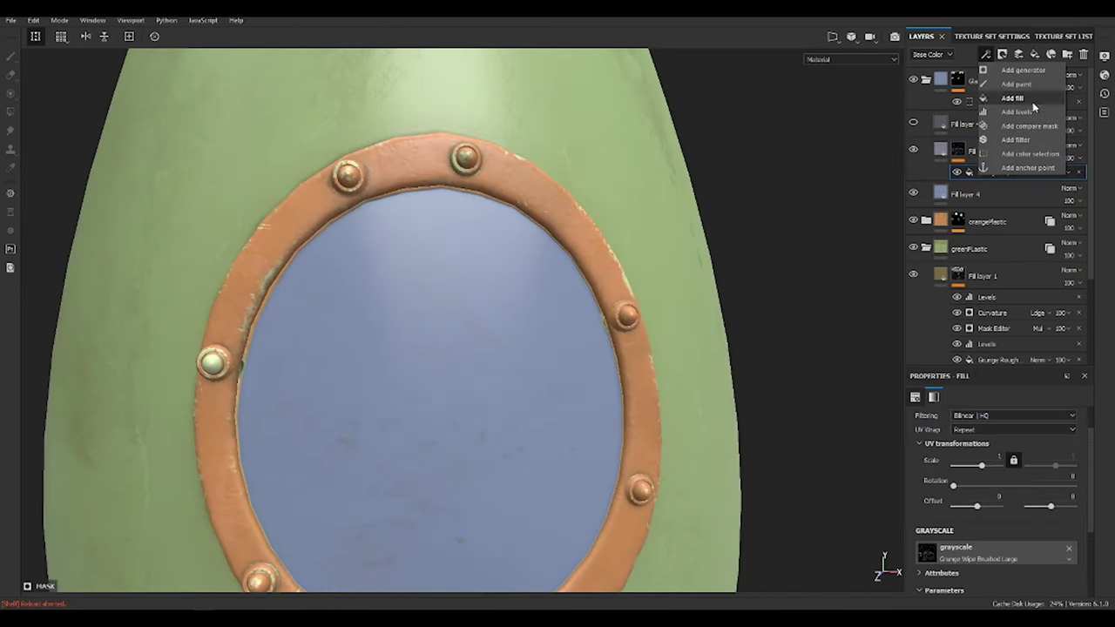
click(1011, 102)
text(invert)
click(1056, 454)
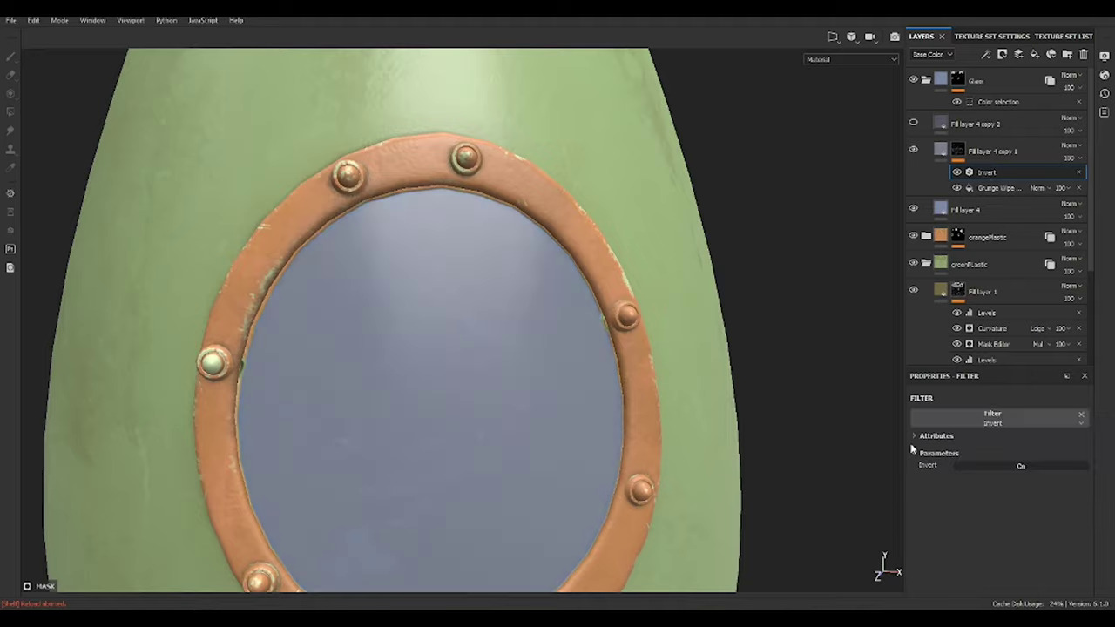
mouse_move(636, 286)
alt+mouse_down()
mouse_move(593, 441)
mouse_move(590, 374)
mouse_move(719, 217)
alt+mouse_up()
- Show Fill layer 4 copy 2 and add a grunge-textured fill to its mask
click(913, 123)
click(967, 123)
click(986, 54)
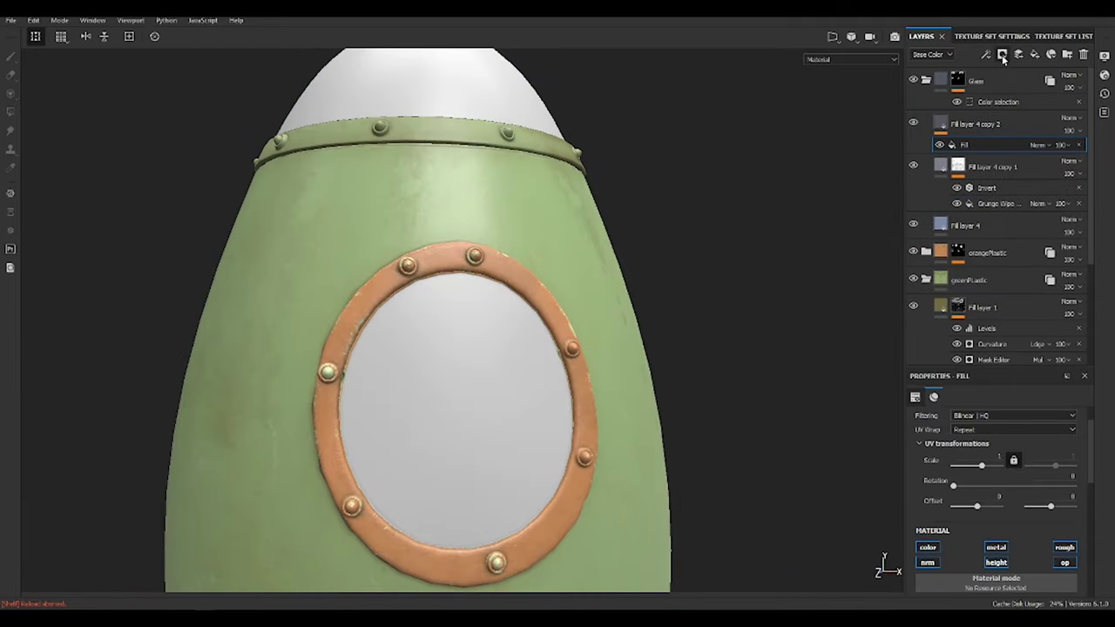
click(1030, 97)
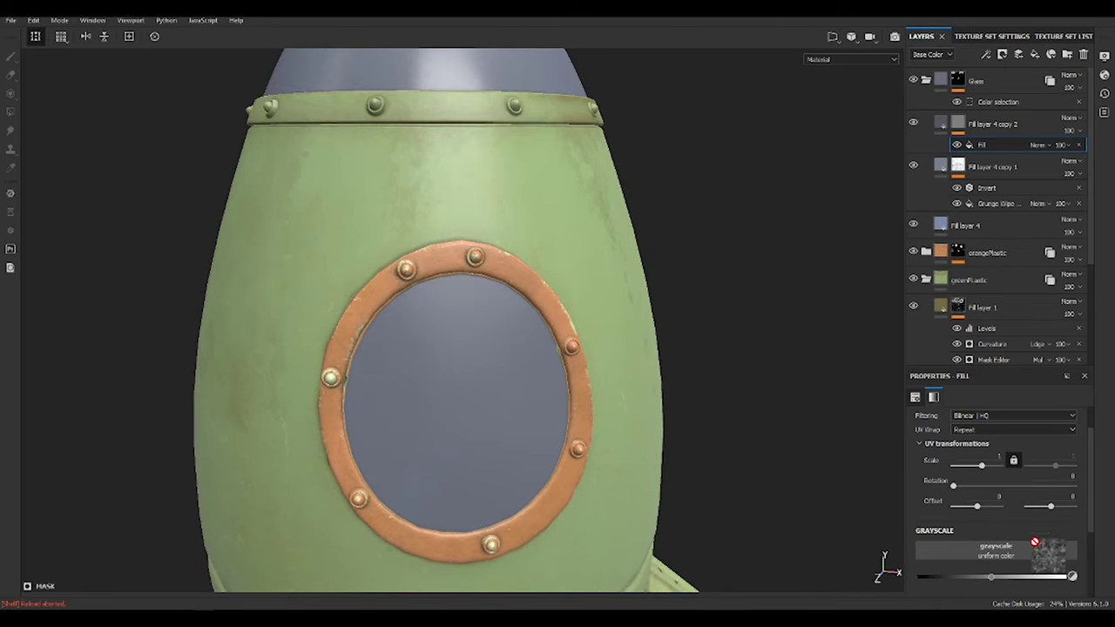
drag(1035, 542, 1046, 550)
alt+click(962, 126)
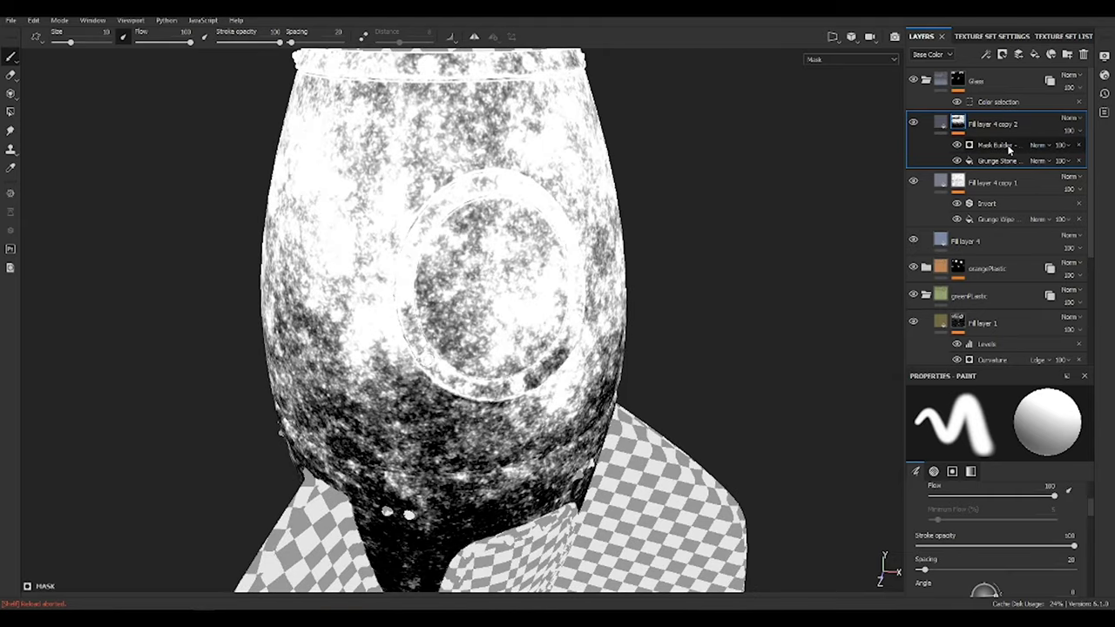
- Lower the Mask Builder's Grunge, set Level to 0.41 and blend it with Multiply
click(1009, 148)
drag(1003, 509, 983, 510)
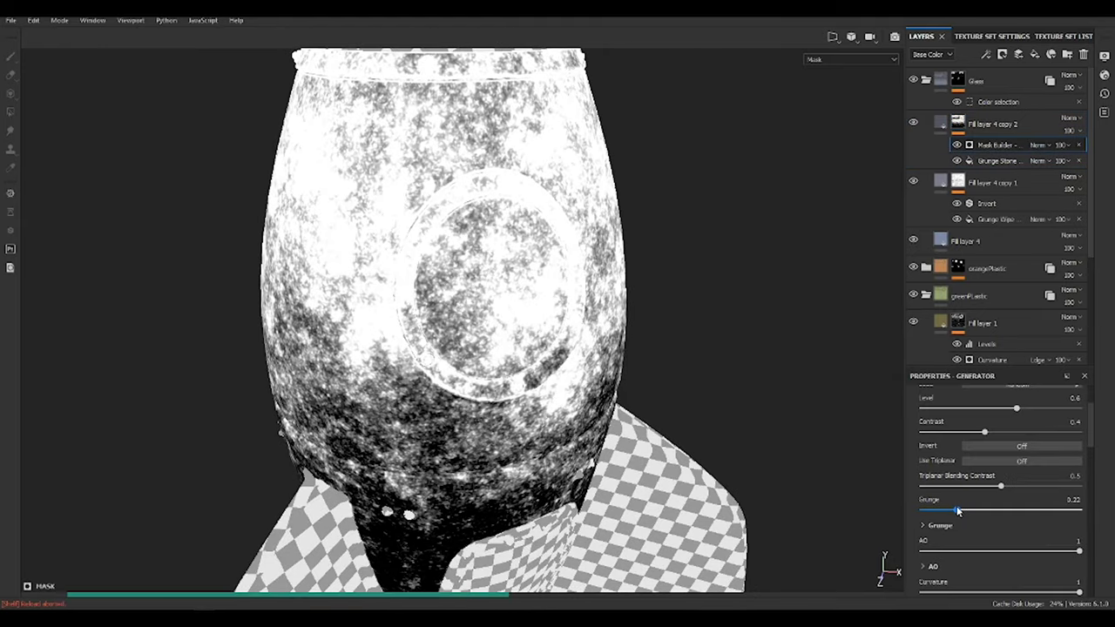
scroll(1002, 453, up, 2)
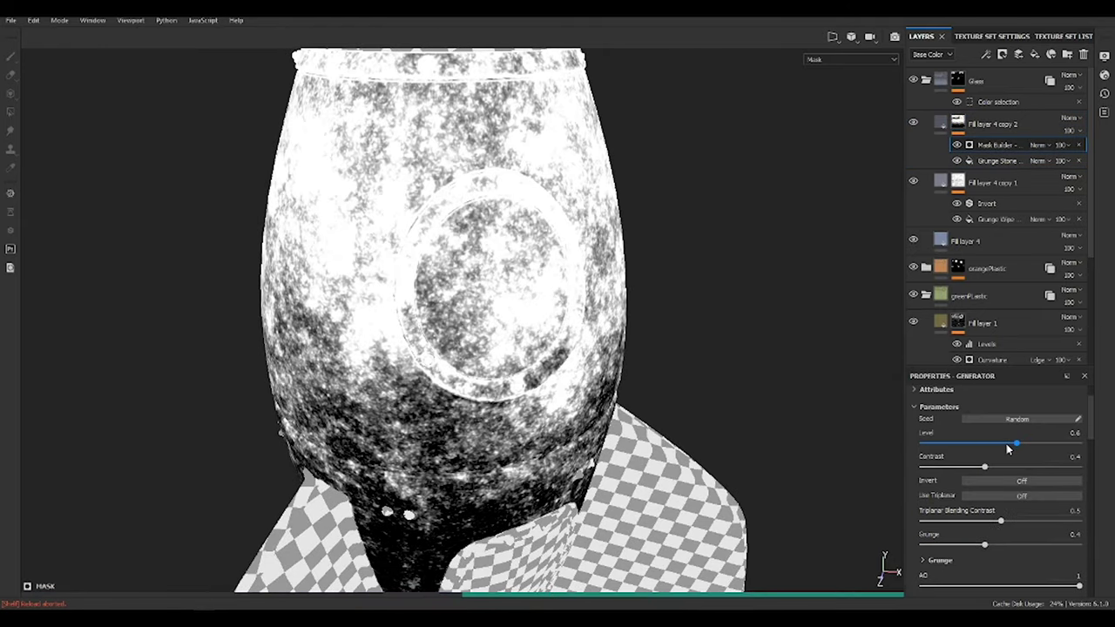
drag(980, 446, 985, 443)
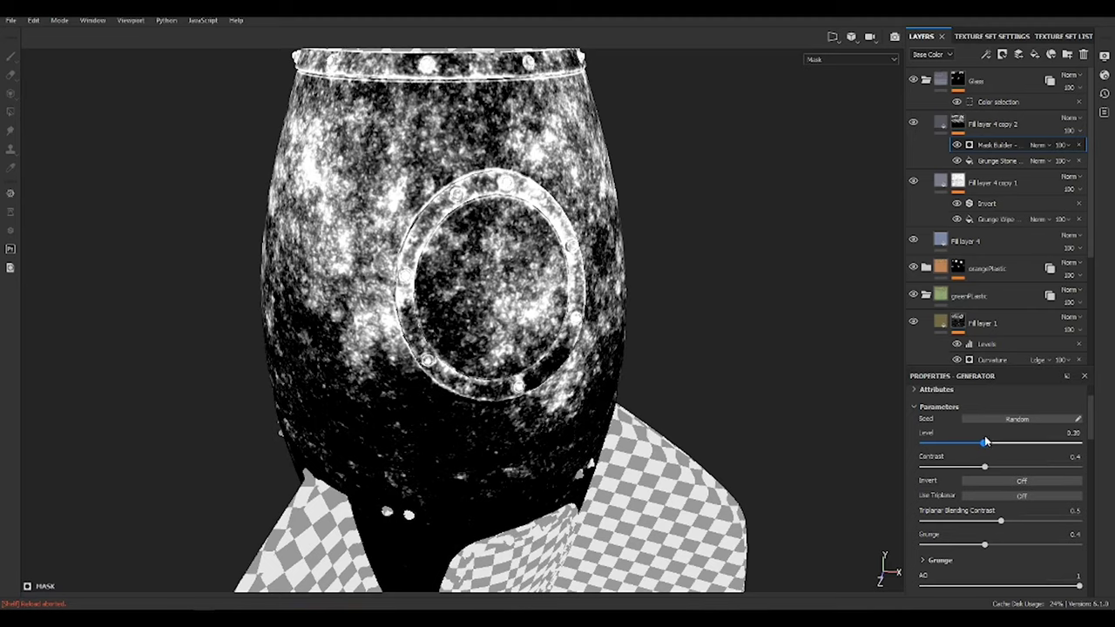
click(1045, 155)
click(1011, 187)
mouse_move(747, 252)
alt+mouse_down()
mouse_move(630, 208)
mouse_move(641, 253)
alt+mouse_up()
key(m)
alt+drag(659, 375, 729, 410)
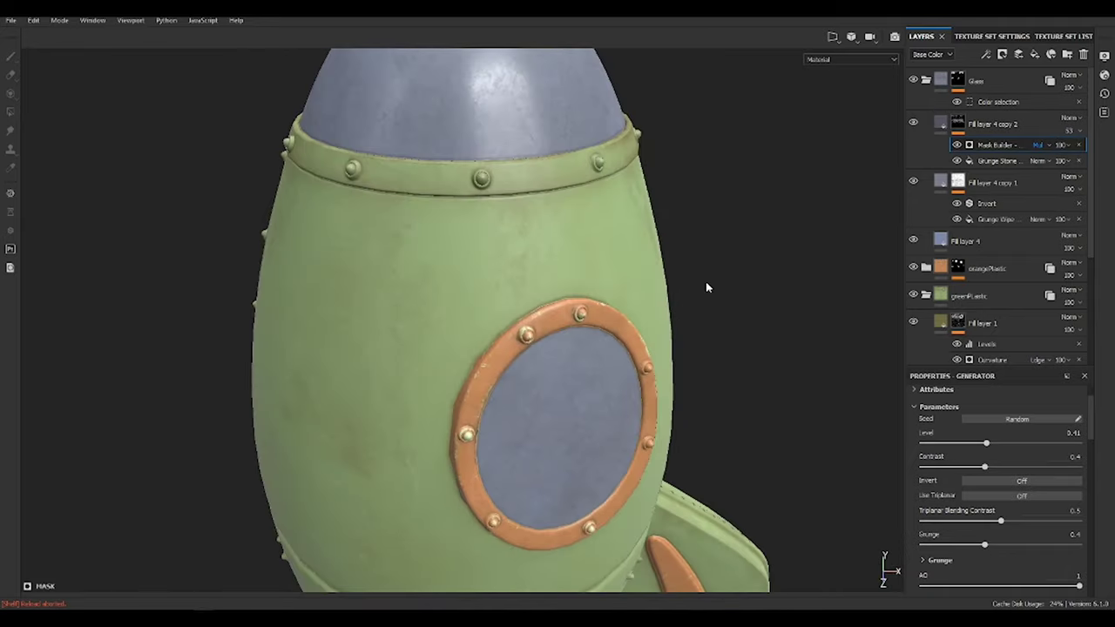
alt+drag(705, 286, 625, 168)
- Weaken the glass grunge Mask Builder to Level 0.27 and Contrast 0.2, checking the mask channel
click(941, 123)
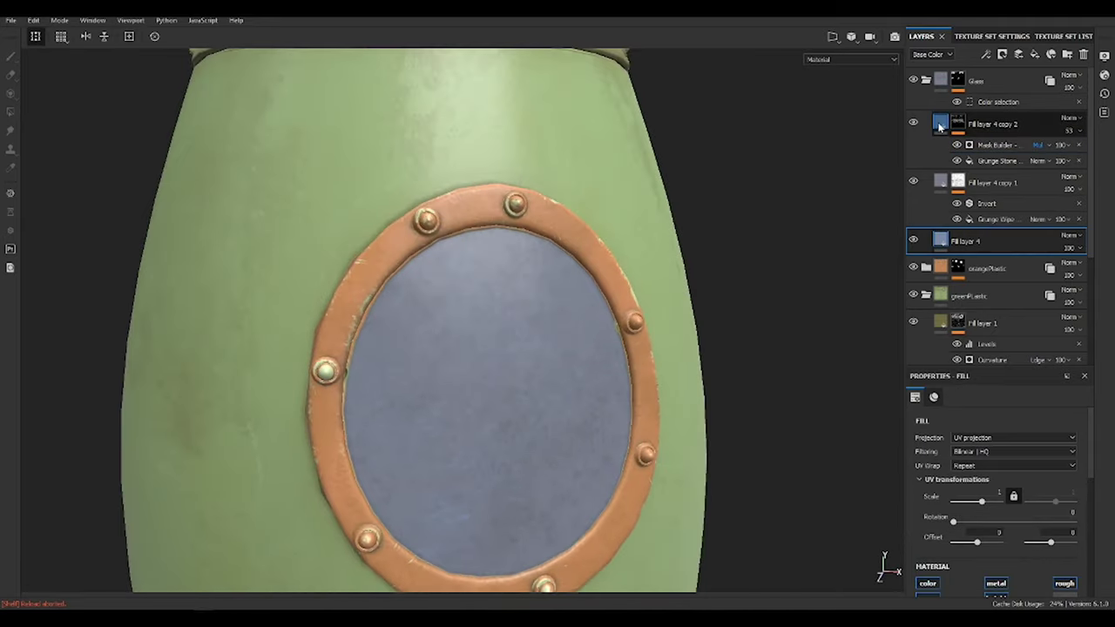
click(991, 207)
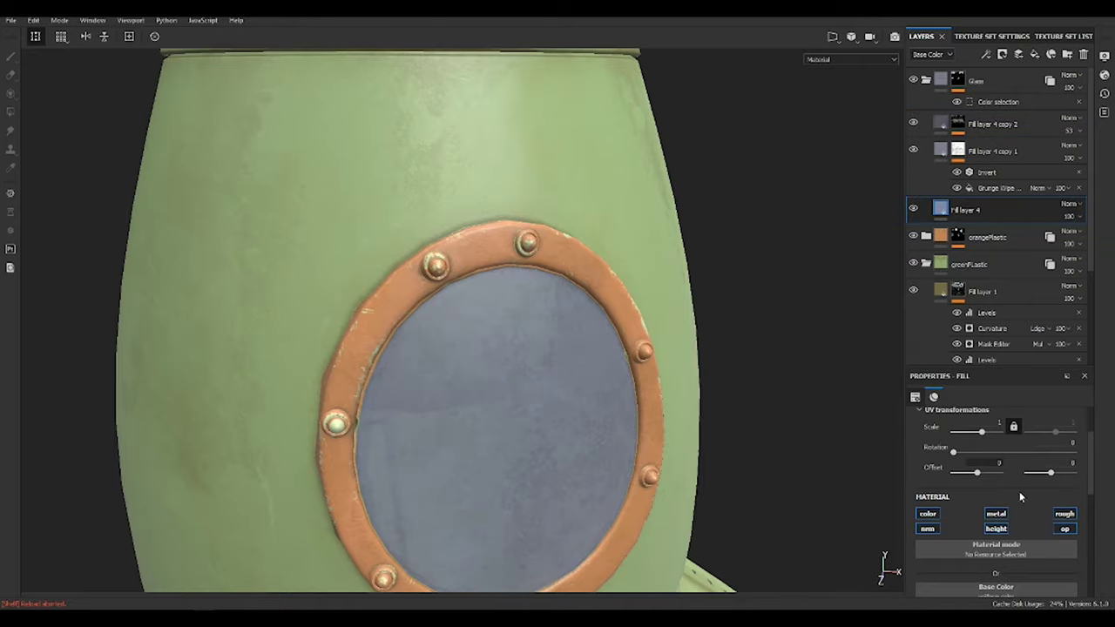
mouse_move(674, 543)
alt+mouse_down()
mouse_move(811, 363)
mouse_move(620, 453)
mouse_move(497, 249)
mouse_move(505, 281)
alt+mouse_up()
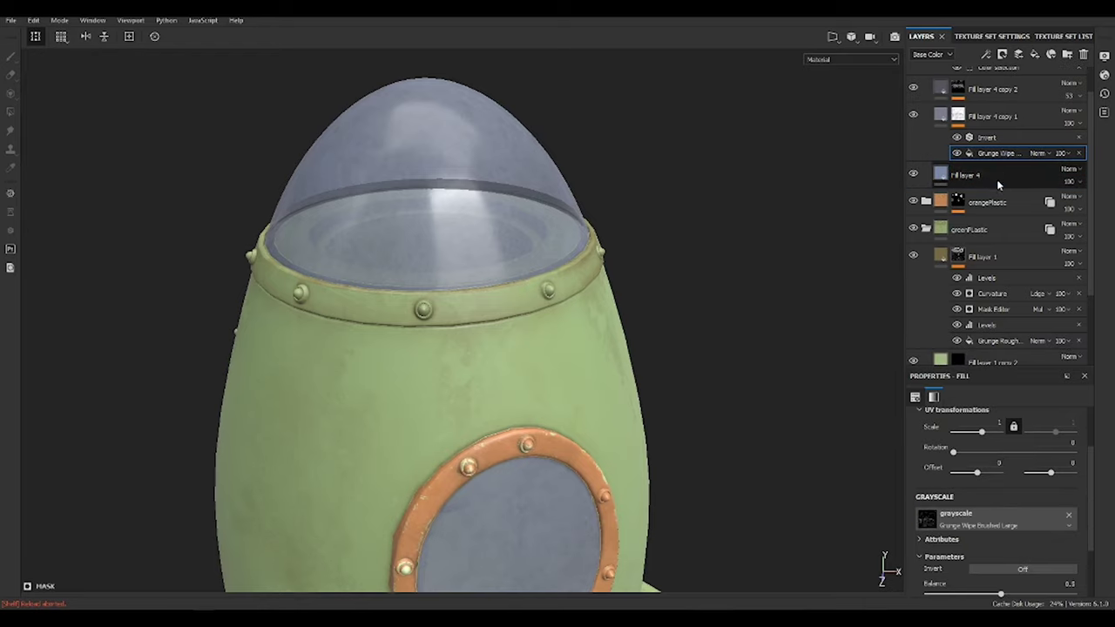
click(1002, 146)
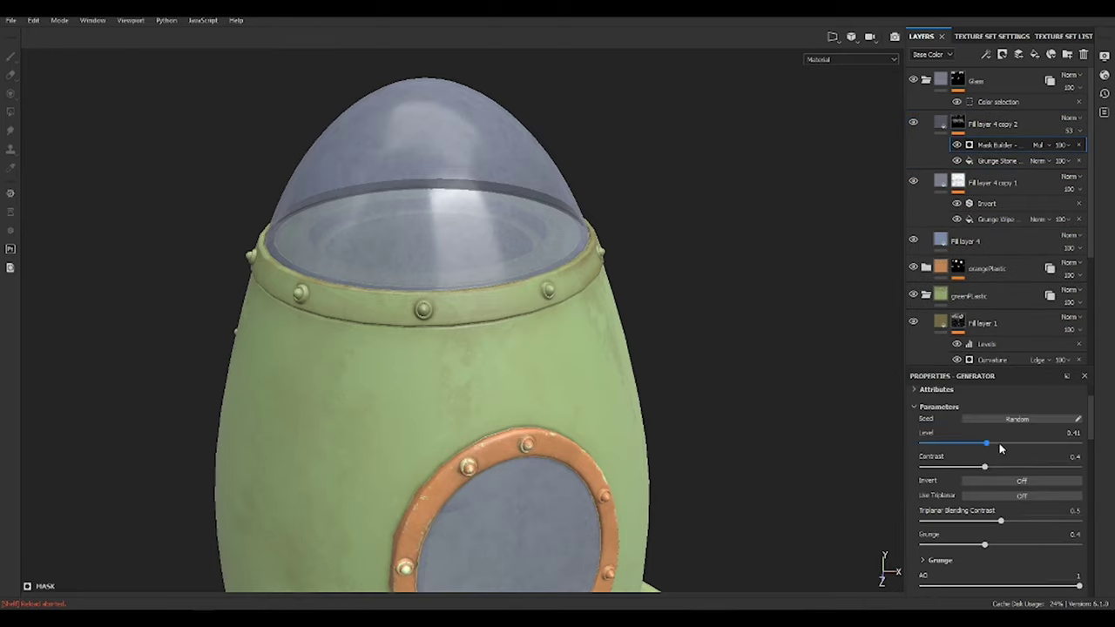
scroll(344, 337, down, 3)
alt+drag(343, 337, 757, 232)
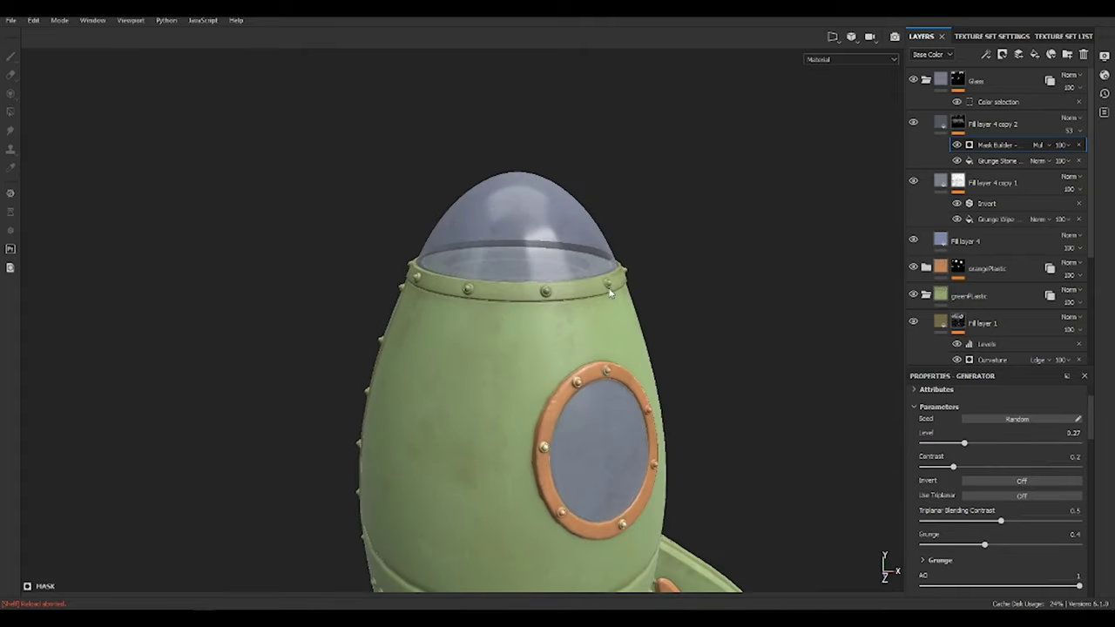
key(c)
scroll(631, 314, up, 3)
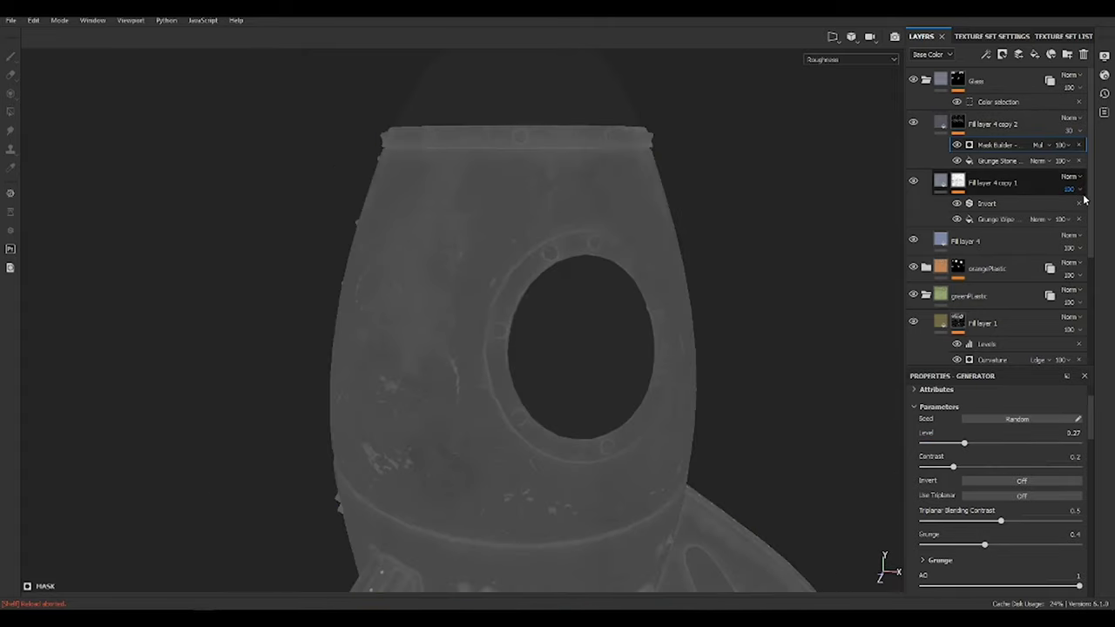
key(c)
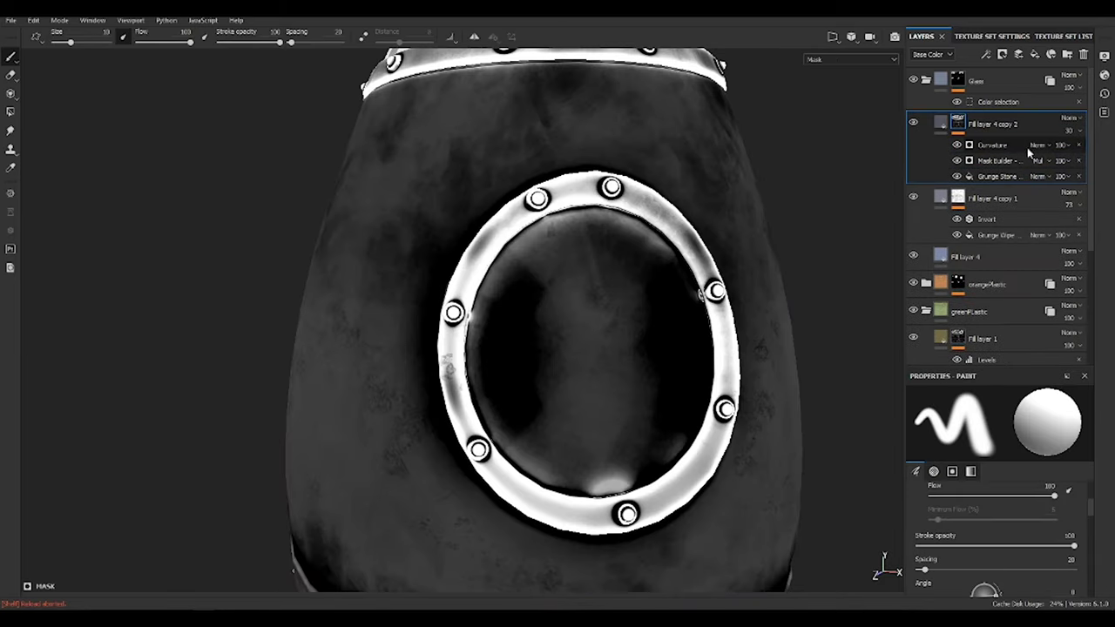
- Blend the Curvature generator with Linear dodge and adjust its opacity in the glass mask
click(1037, 144)
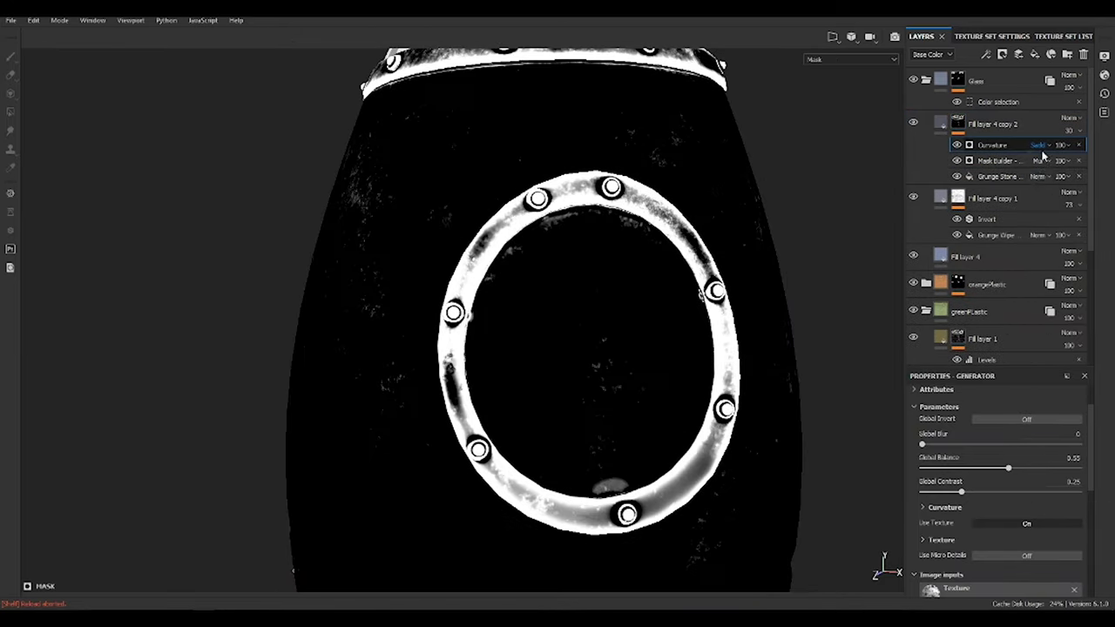
click(1088, 256)
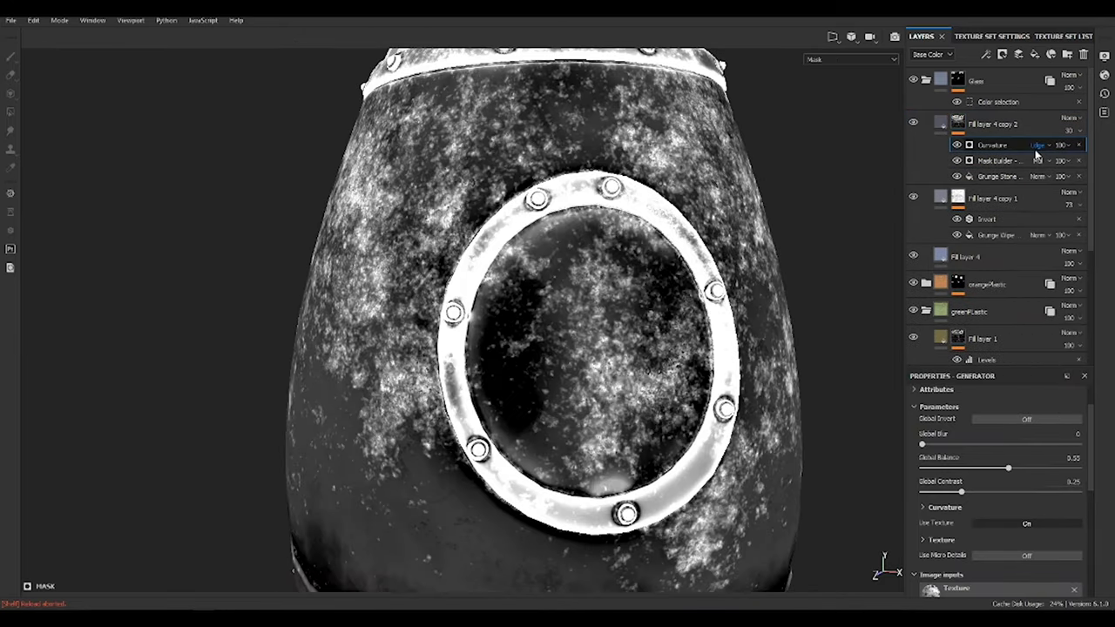
drag(1069, 148, 1103, 166)
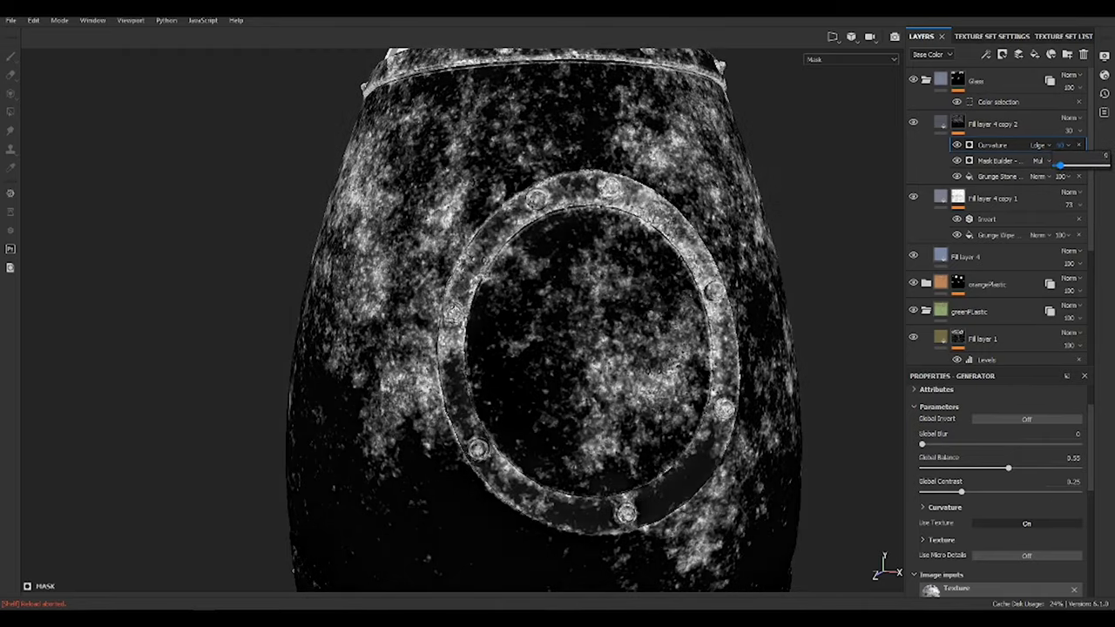
key(m)
mouse_move(788, 293)
alt+mouse_down()
mouse_move(689, 215)
mouse_move(563, 369)
mouse_move(649, 294)
mouse_move(643, 349)
alt+mouse_up()
- Enable roughness on the glass copy layers and set it to roughly 0.13–0.18
key(c)
key(c)
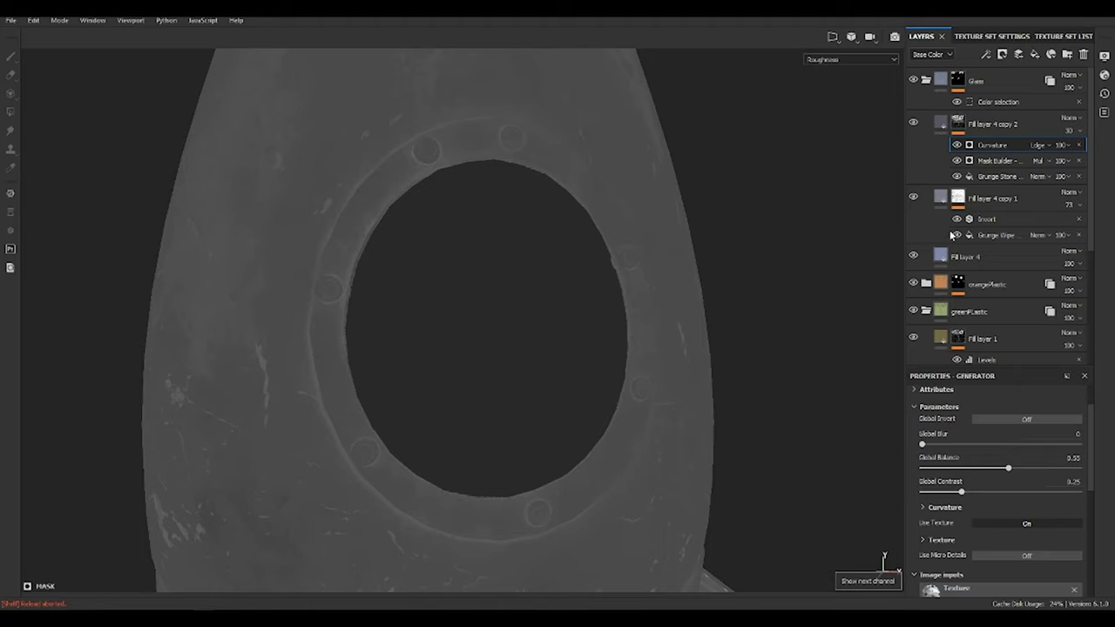
click(994, 198)
click(1064, 517)
scroll(1064, 517, down, 2)
drag(1071, 578, 931, 577)
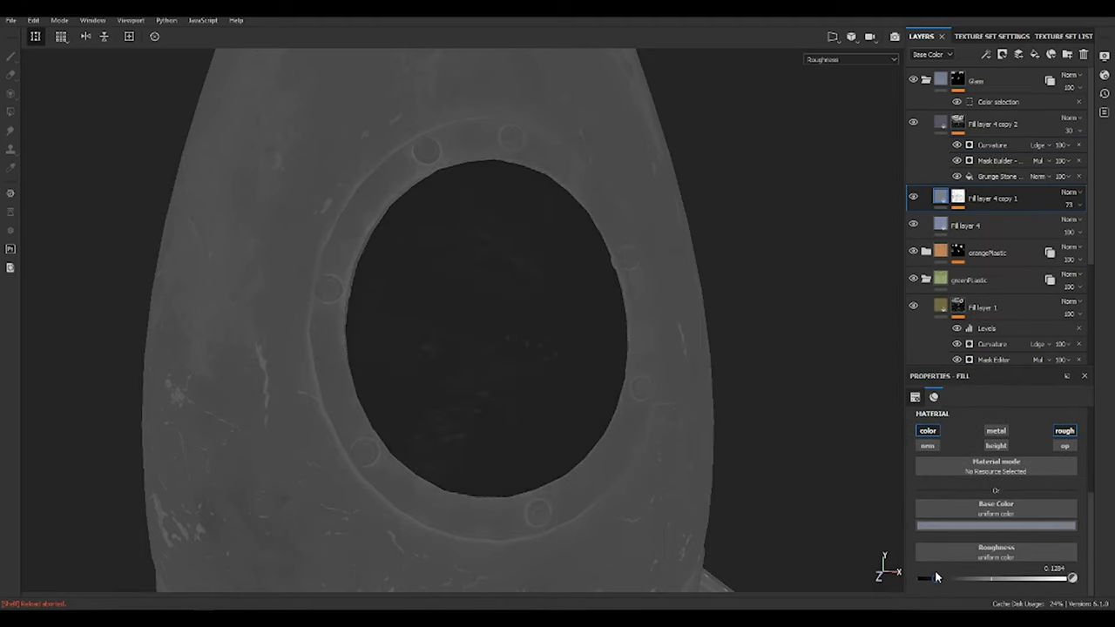
drag(932, 577, 942, 575)
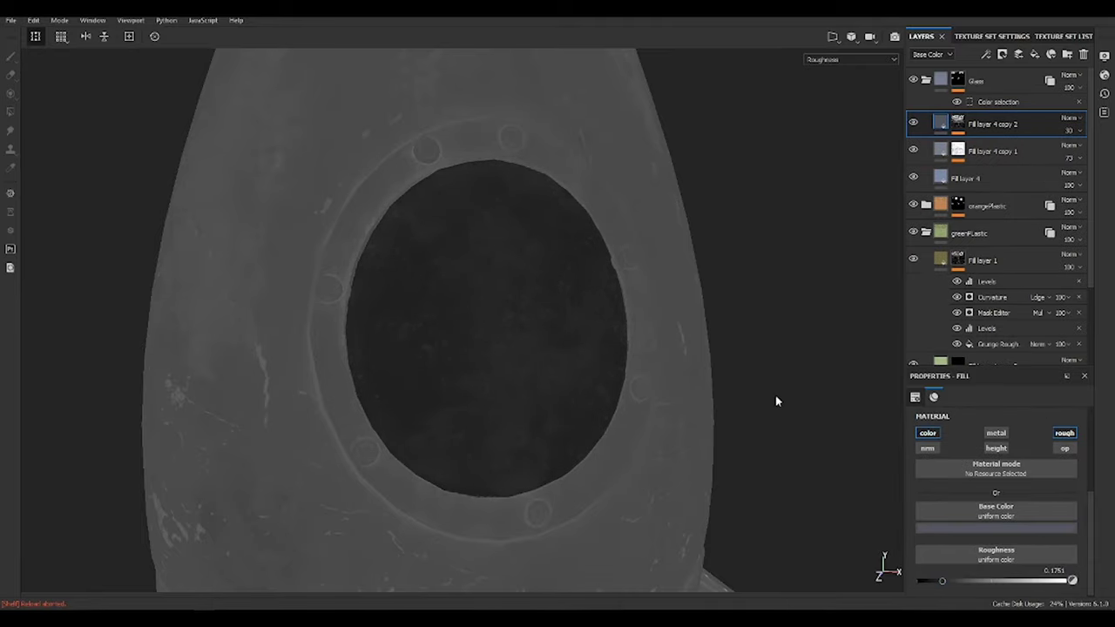
key(m)
mouse_move(802, 374)
alt+mouse_down()
mouse_move(796, 473)
mouse_move(976, 591)
alt+mouse_up()
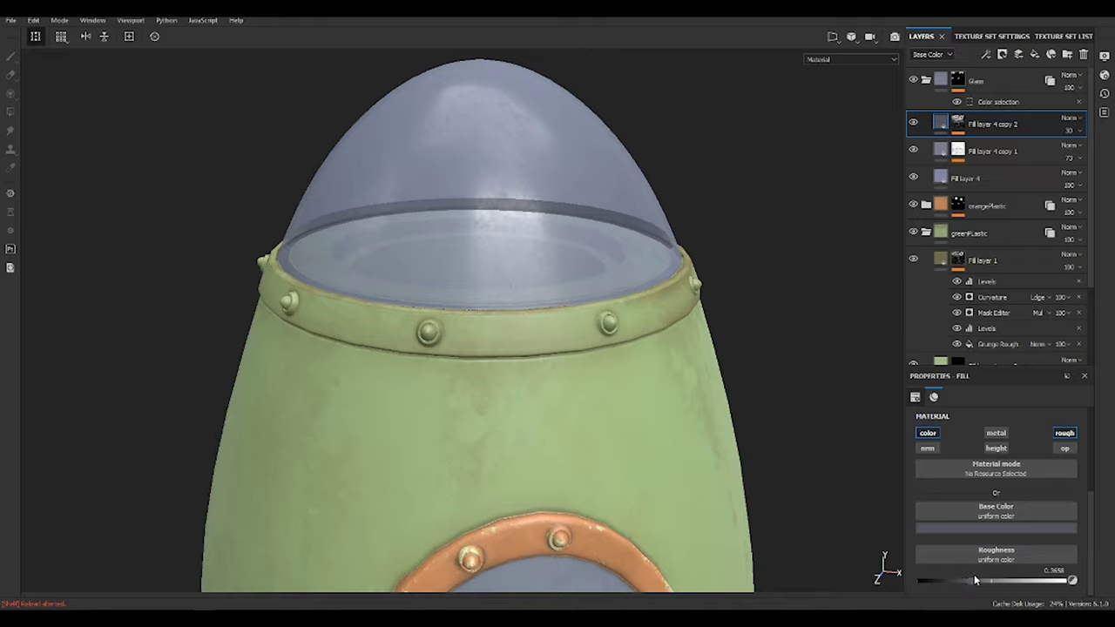
alt+drag(566, 488, 578, 331)
- Raise Fill layer 4's base glass opacity to about 0.74
click(966, 178)
scroll(1046, 529, down, 3)
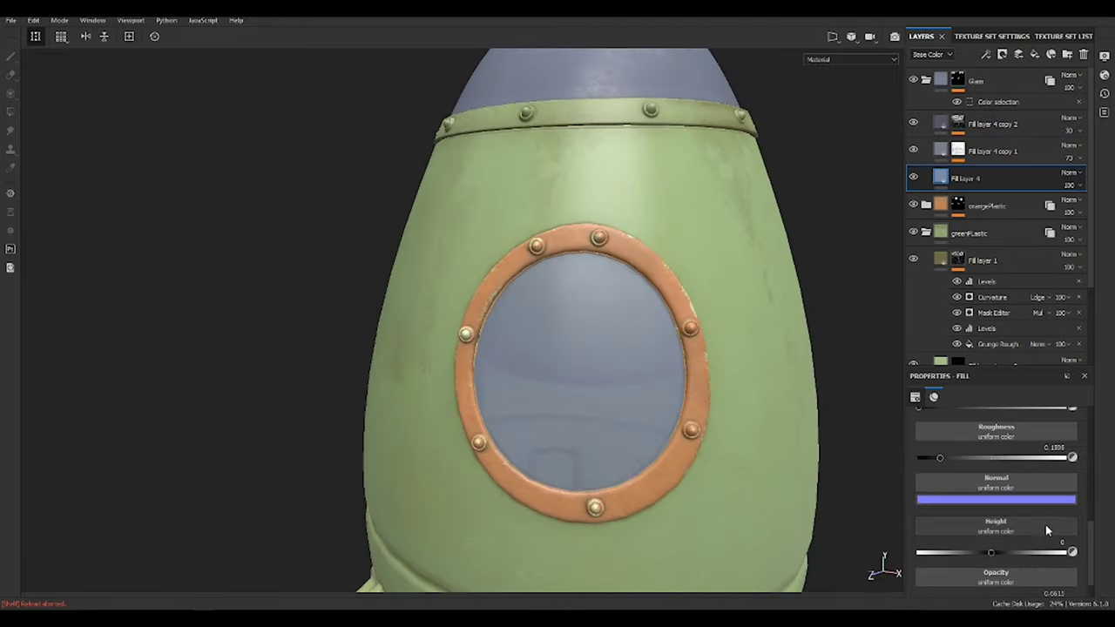
scroll(1016, 577, down, 1)
scroll(535, 257, down, 3)
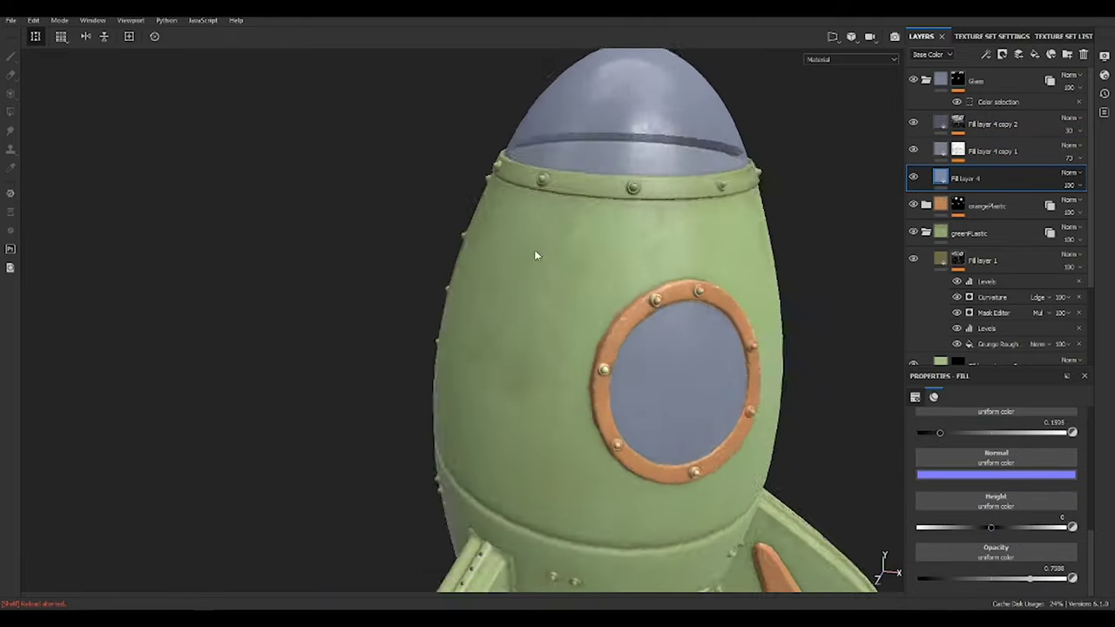
mouse_move(535, 256)
alt+mouse_down()
mouse_move(628, 308)
mouse_move(666, 290)
alt+mouse_up()
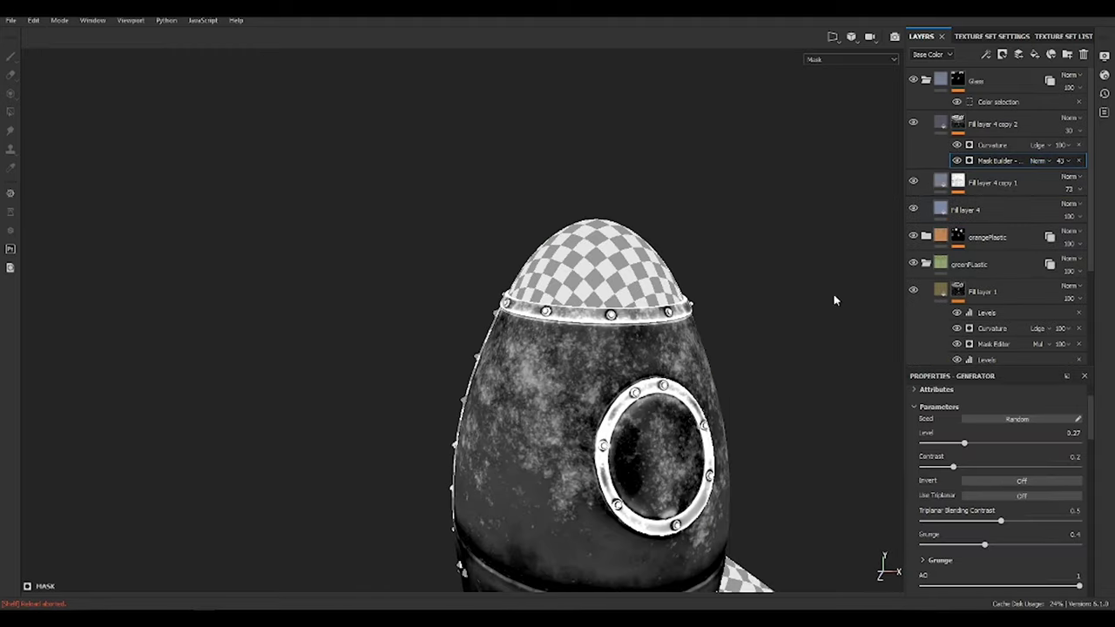
- Lower the Mask Builder opacity to 18 and adjust Fill layer 4 copy 2's opacity
drag(1063, 162, 1069, 185)
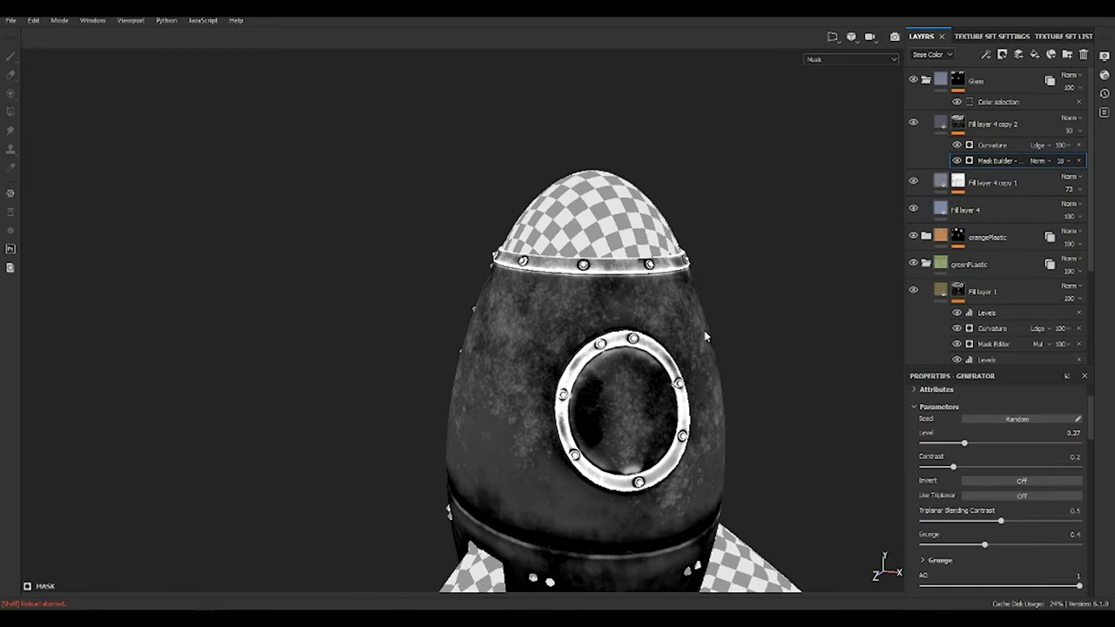
key(m)
scroll(689, 311, up, 2)
key(c)
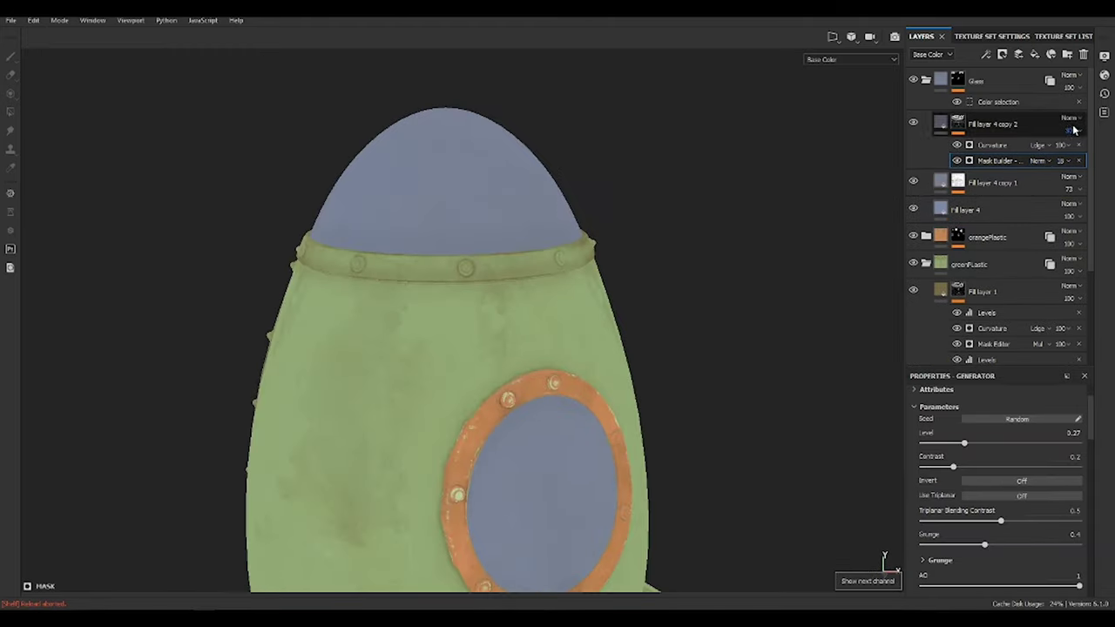
drag(1075, 129, 1095, 155)
alt+drag(697, 209, 631, 206)
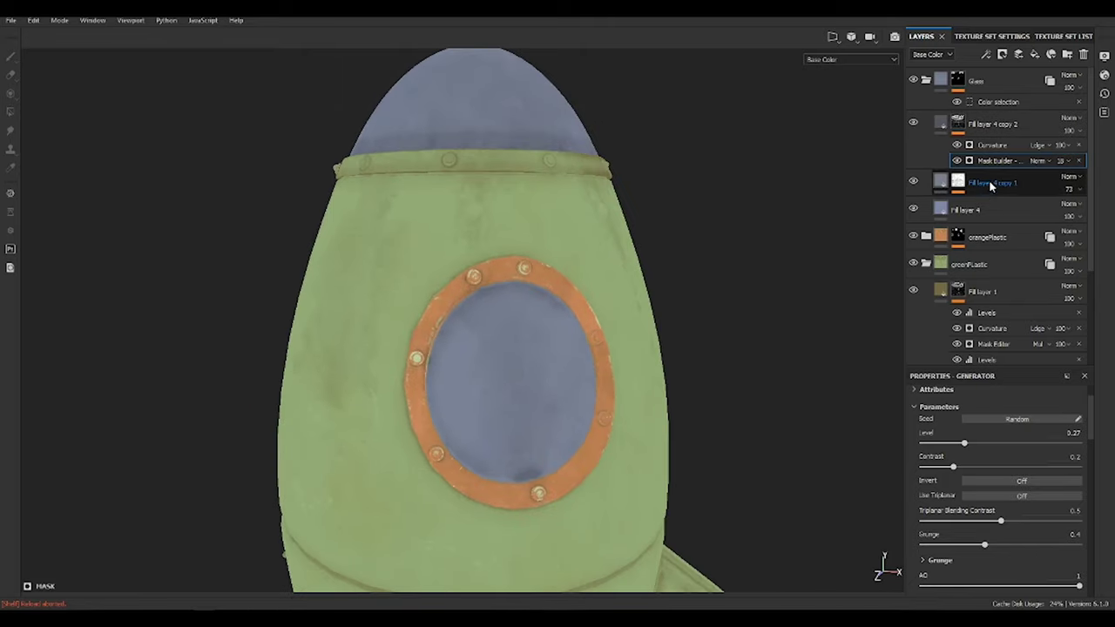
- Review the finished green rocket and its glass dome in the full material view
click(965, 210)
key(m)
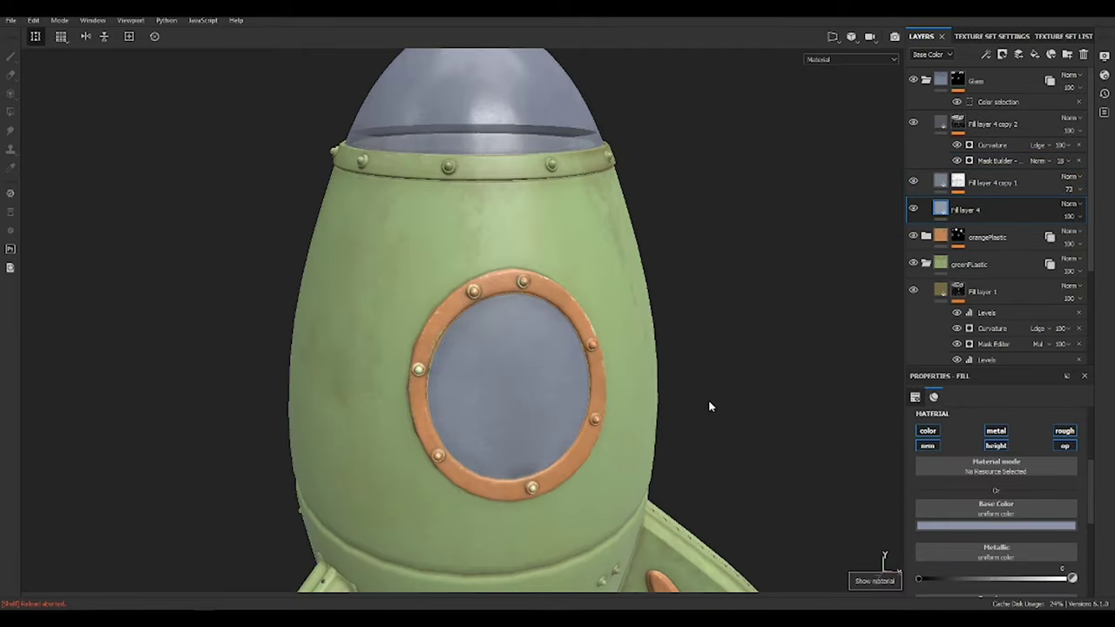
alt+drag(710, 406, 497, 241)
scroll(403, 270, down, 3)
alt+drag(403, 270, 608, 400)
scroll(609, 400, up, 3)
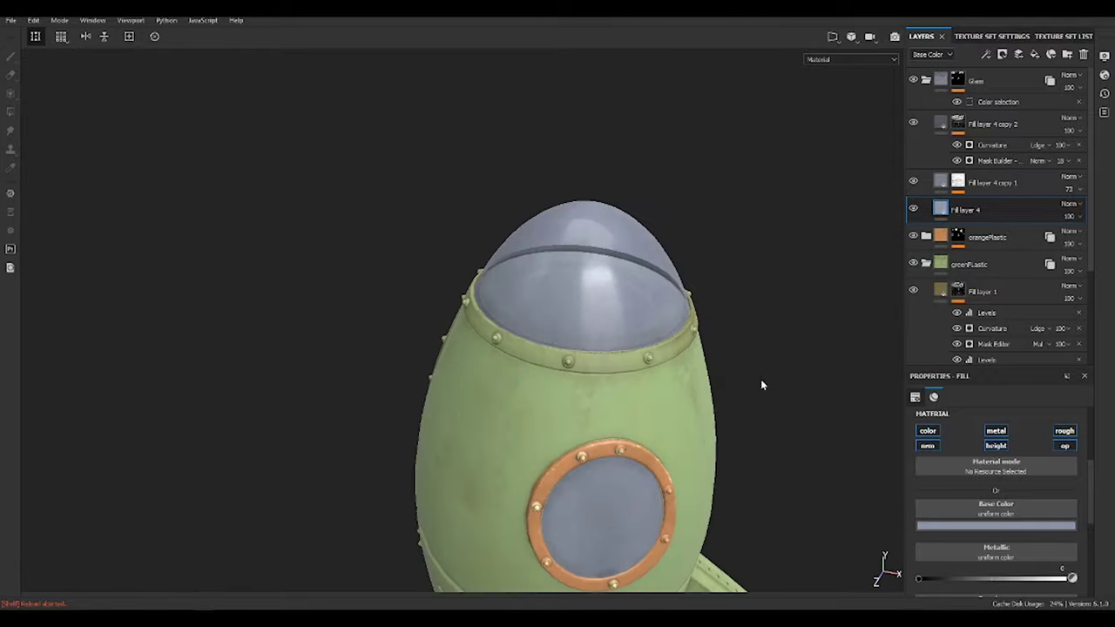
mouse_move(761, 379)
alt+mouse_down()
mouse_move(572, 269)
mouse_move(717, 317)
alt+mouse_up()
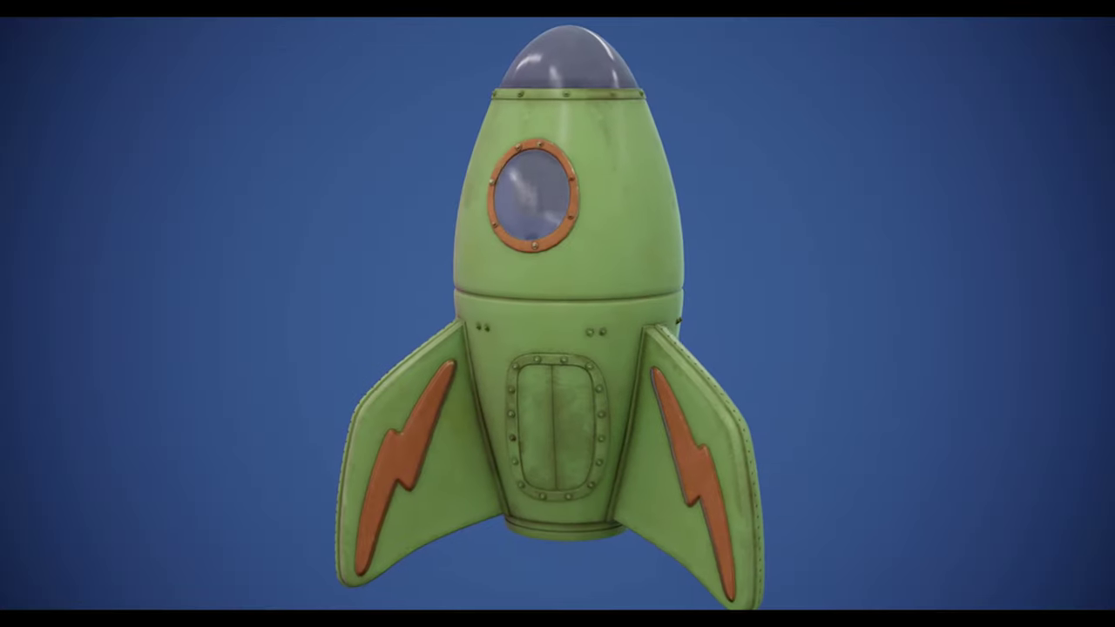